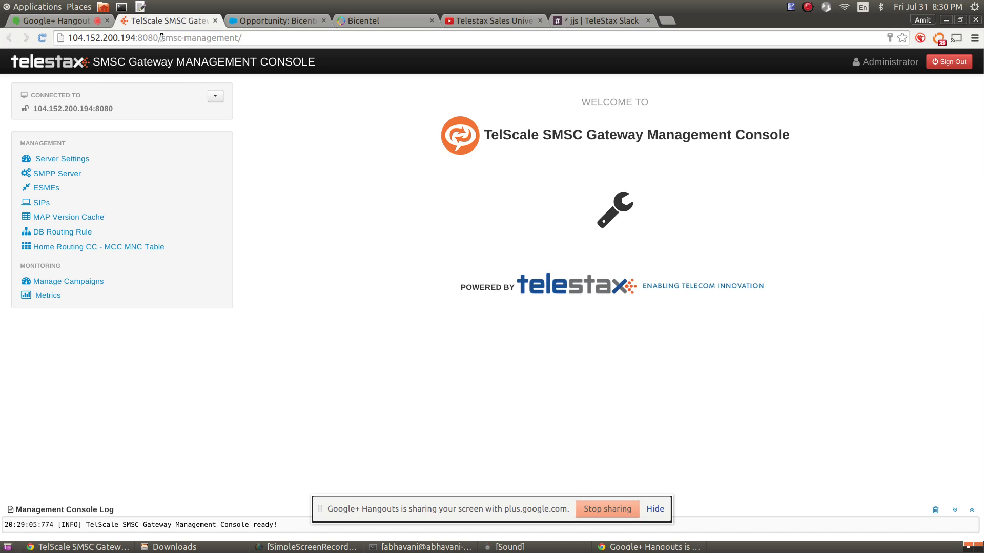
Hide the screen-sharing bar, then clear the management console log and collapse it
drag(162, 38, 235, 41)
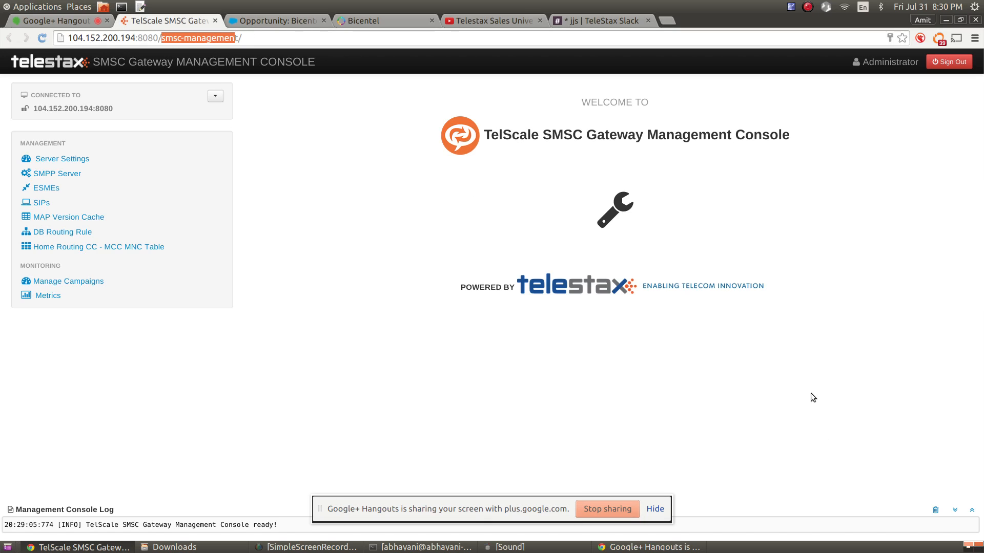
click(655, 509)
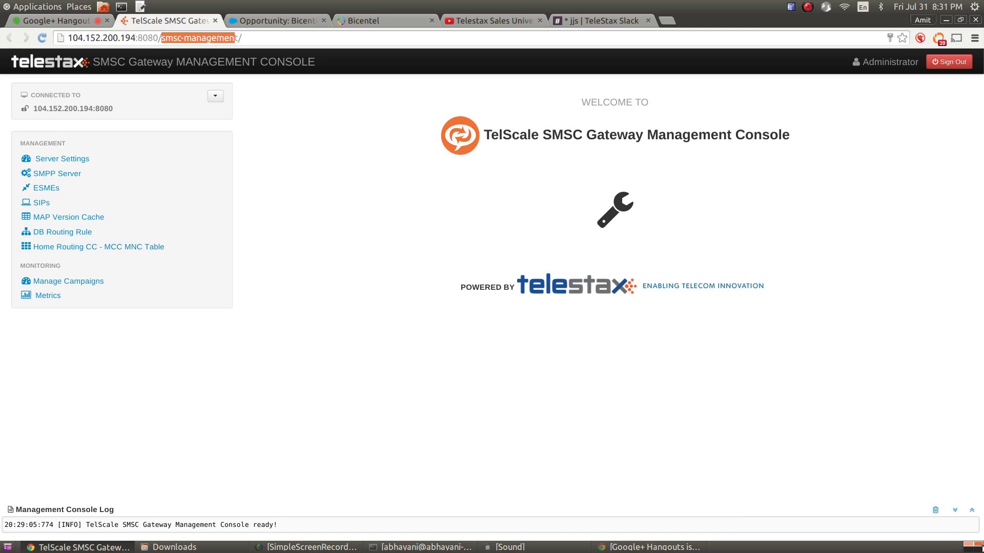
click(972, 510)
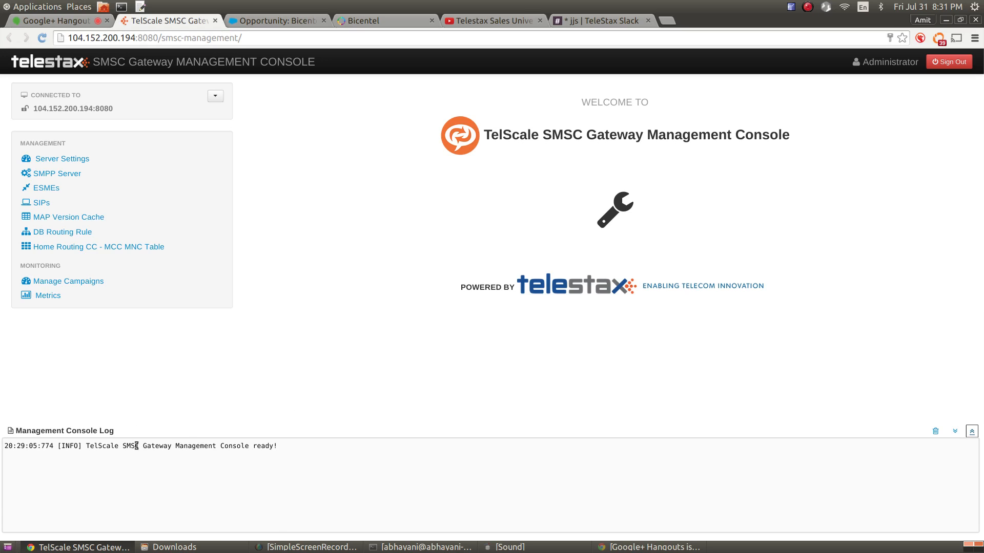
click(935, 433)
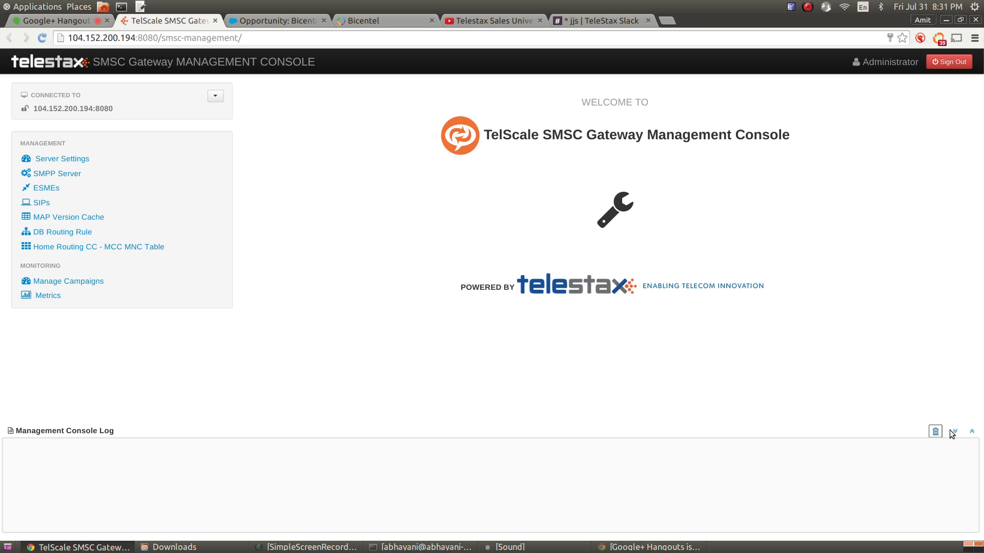
click(956, 432)
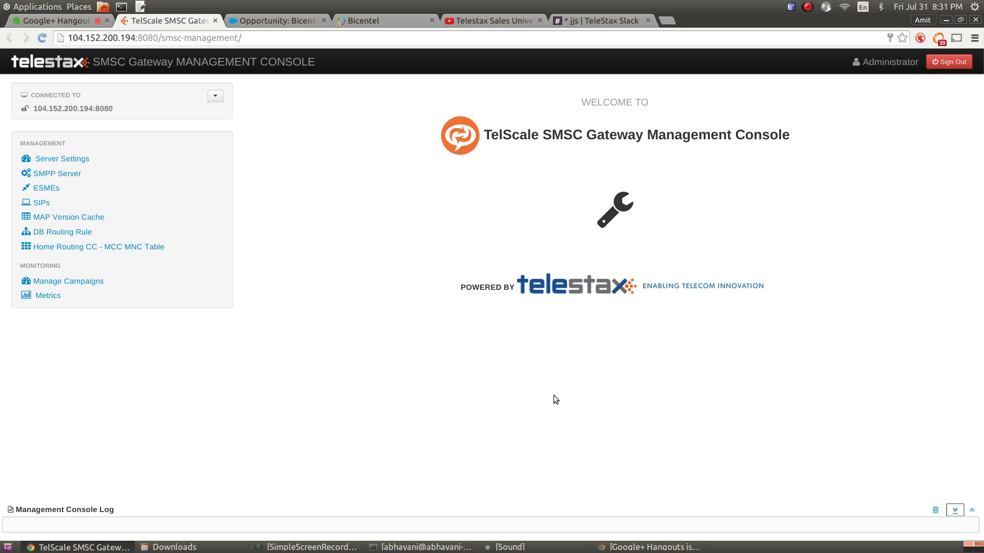
Open Server Settings and select the Default validity period value 72 for editing
click(65, 160)
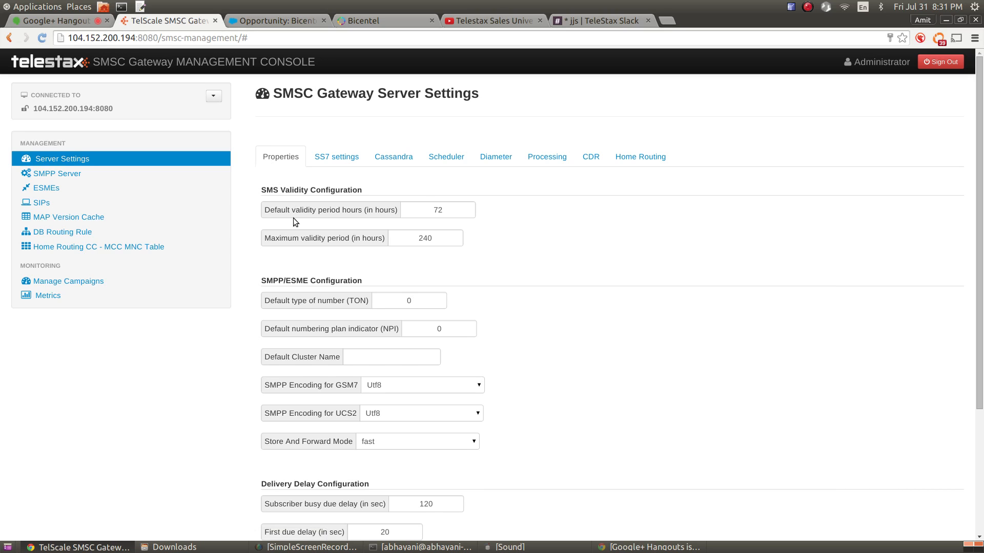
scroll(297, 220, down, 5)
scroll(338, 328, up, 5)
mouse_move(308, 208)
double_click(437, 210)
mouse_move(466, 214)
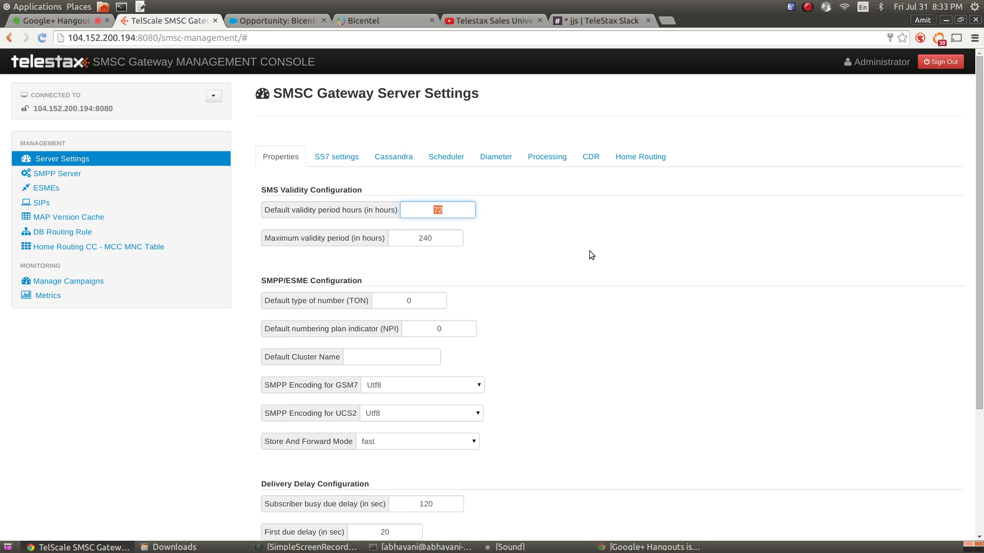
Enter 24 for default and maximum validity period hours and save the properties
mouse_move(280, 245)
text(24)
double_click(426, 238)
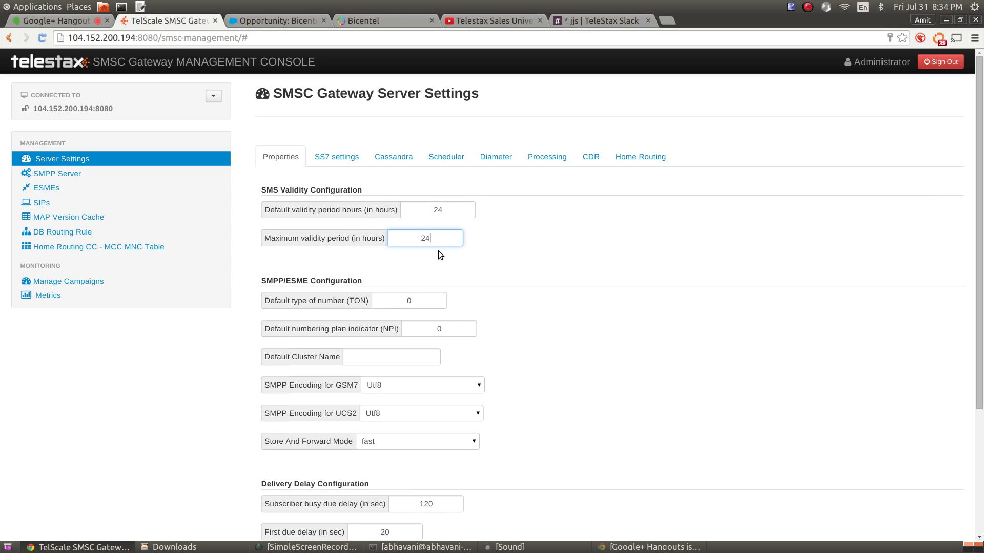
scroll(592, 279, down, 5)
scroll(584, 275, up, 4)
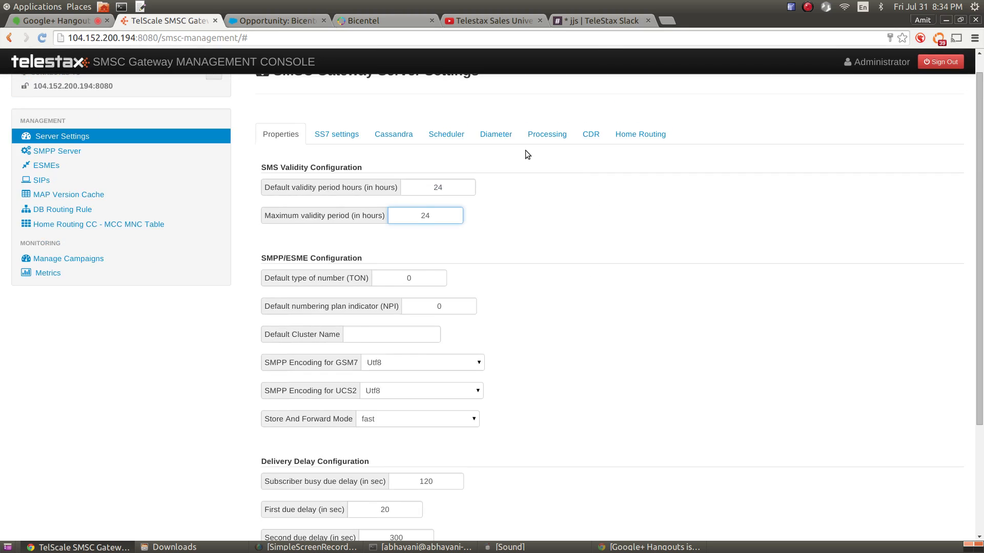
scroll(524, 398, down, 3)
click(355, 485)
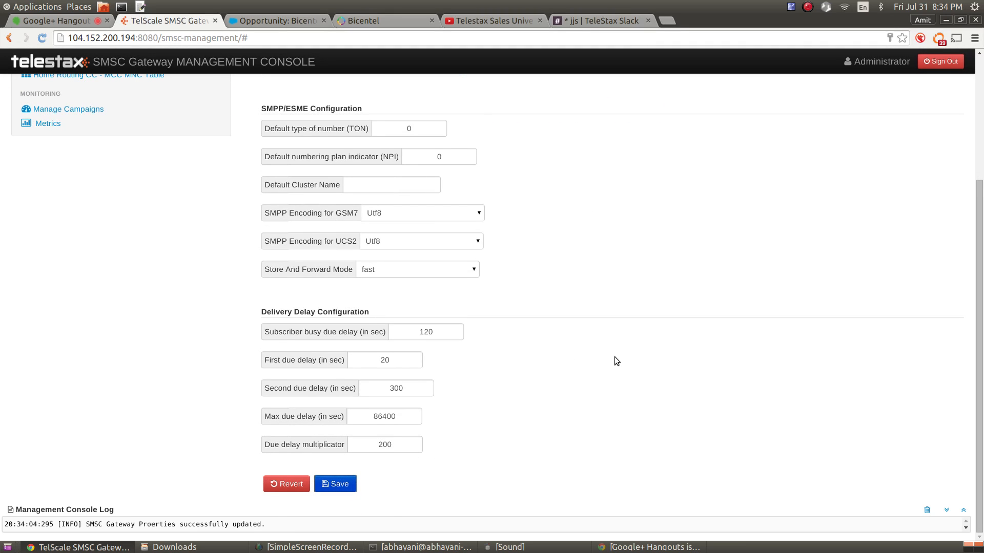
Expand the console log and highlight the 'properties successfully updated' confirmation lines
click(964, 510)
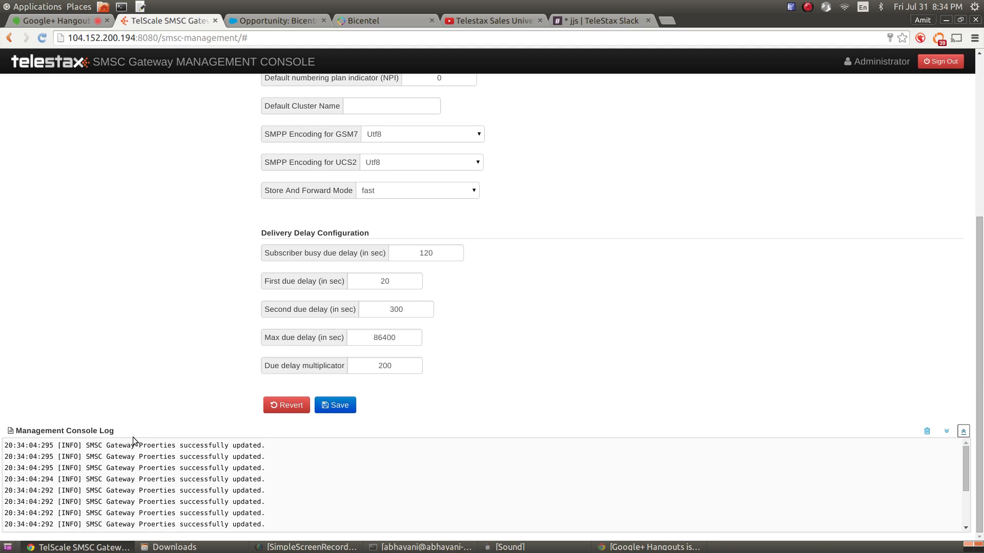
drag(135, 446, 220, 525)
scroll(572, 307, up, 4)
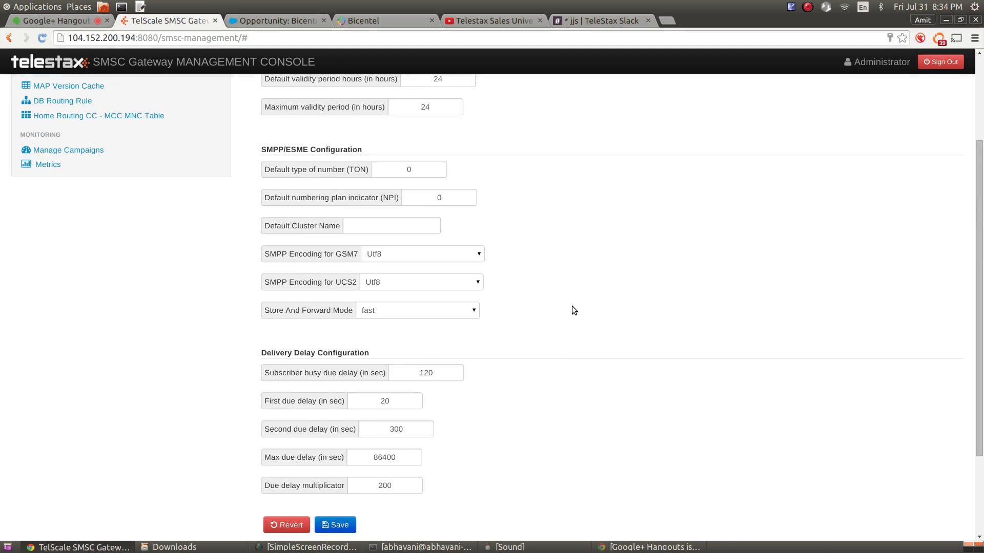
scroll(572, 306, up, 3)
scroll(459, 386, down, 3)
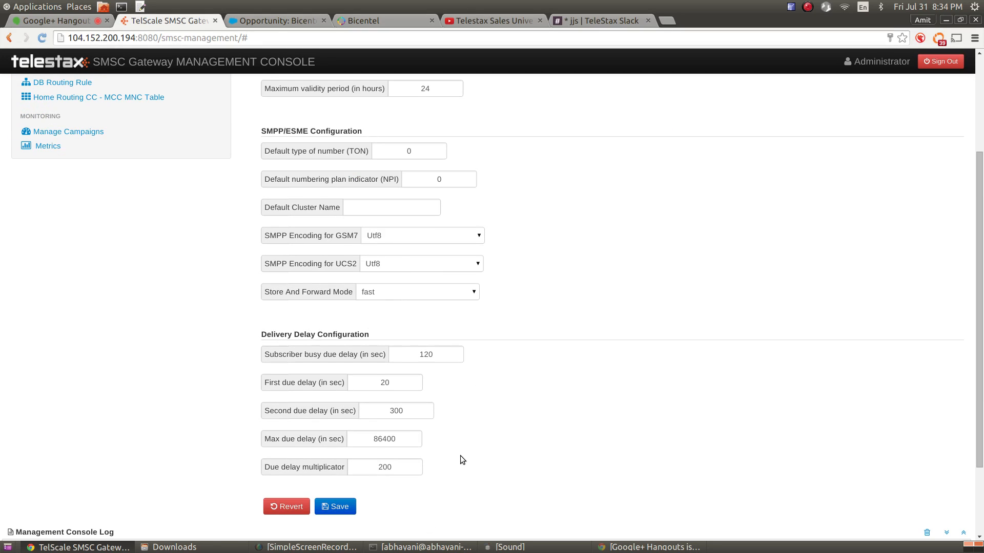
scroll(427, 173, up, 2)
scroll(429, 244, down, 2)
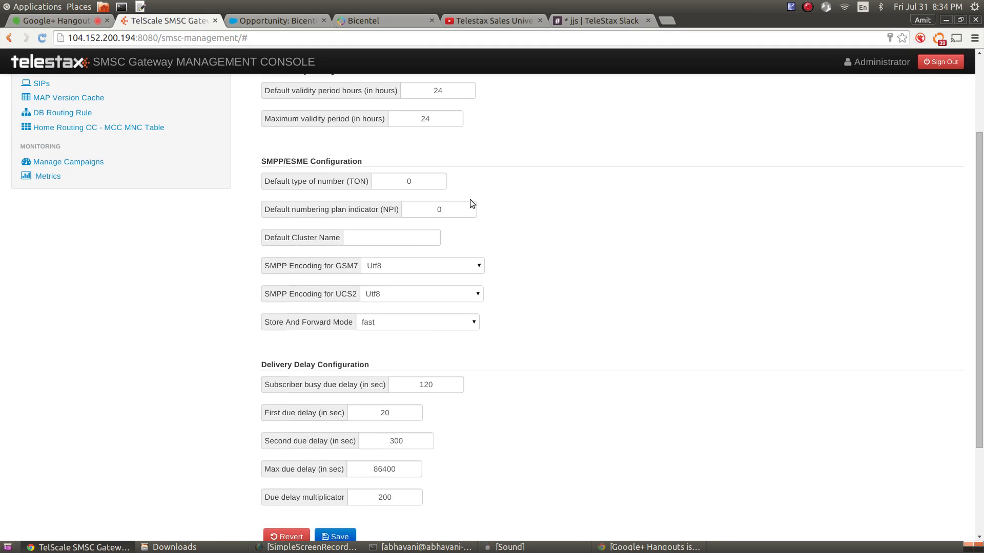
scroll(543, 357, down, 2)
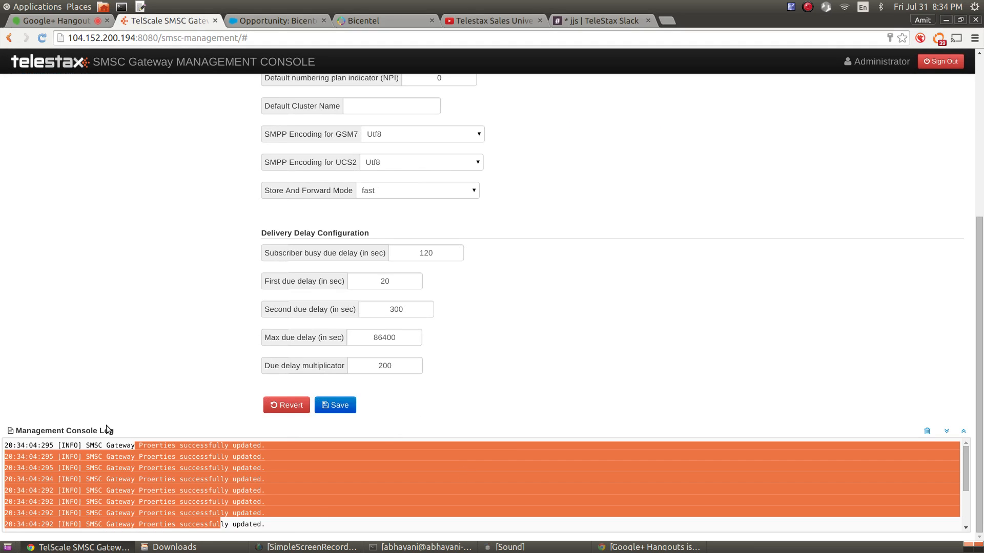
click(114, 458)
drag(107, 449, 221, 531)
scroll(429, 504, down, 2)
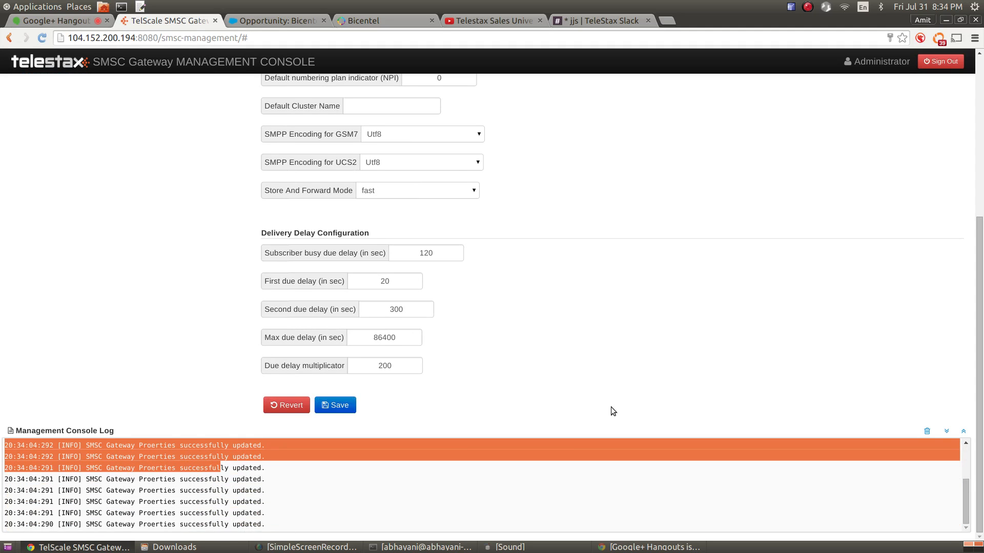
scroll(648, 307, up, 5)
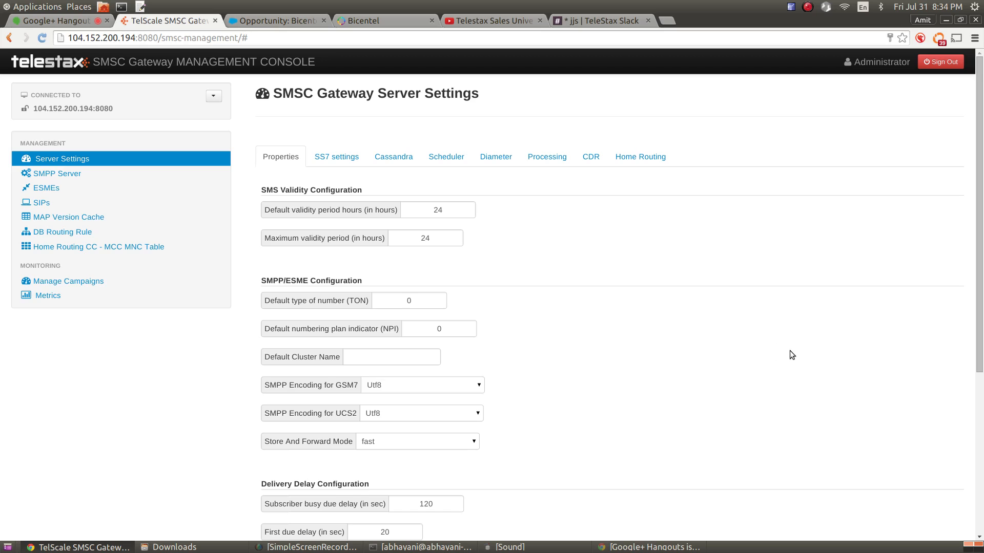
scroll(621, 301, down, 2)
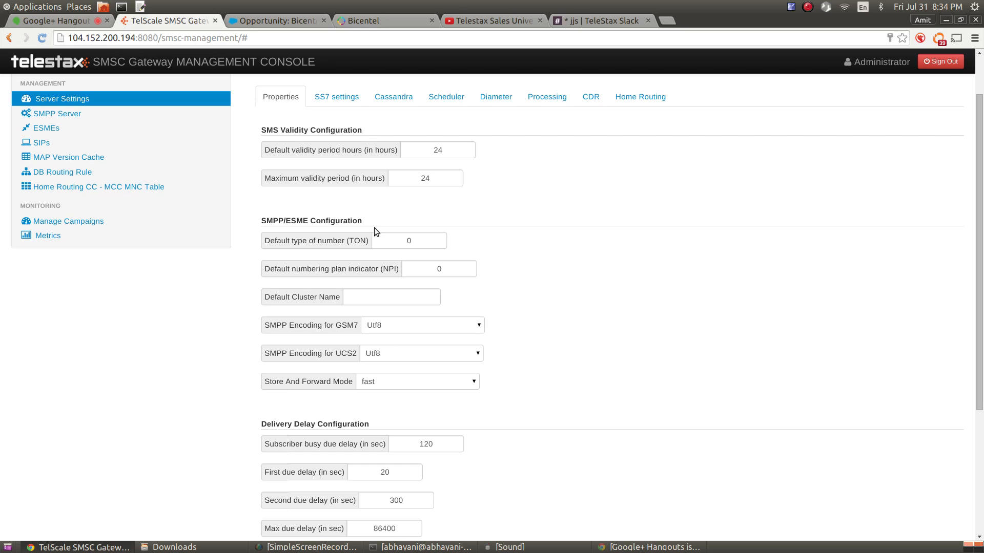
mouse_move(355, 242)
mouse_move(430, 243)
mouse_move(309, 300)
mouse_move(385, 298)
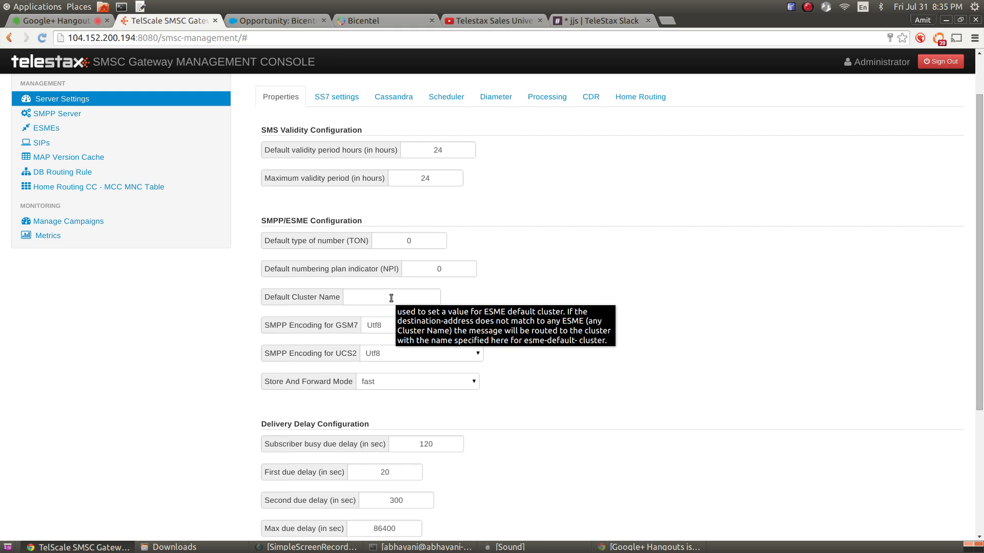
scroll(635, 338, down, 2)
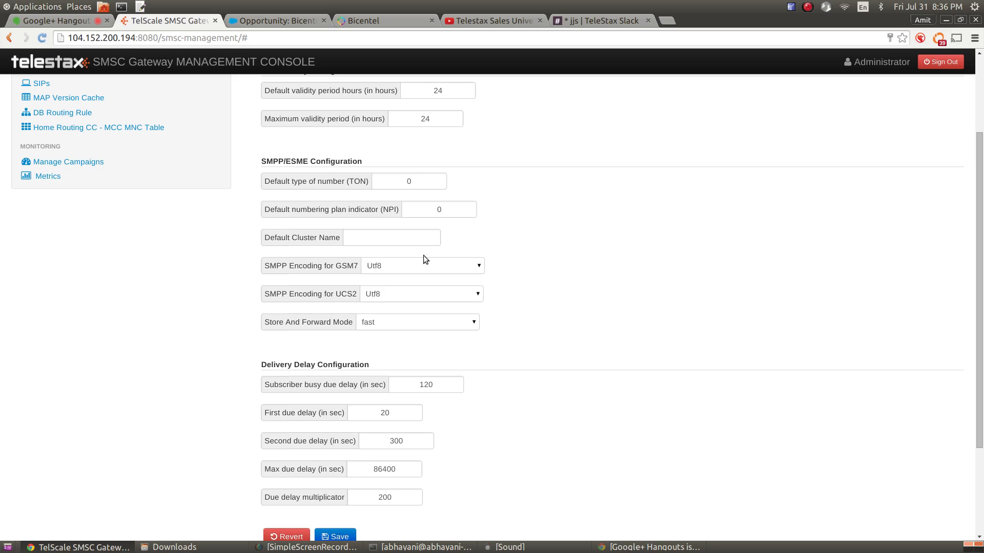
click(438, 267)
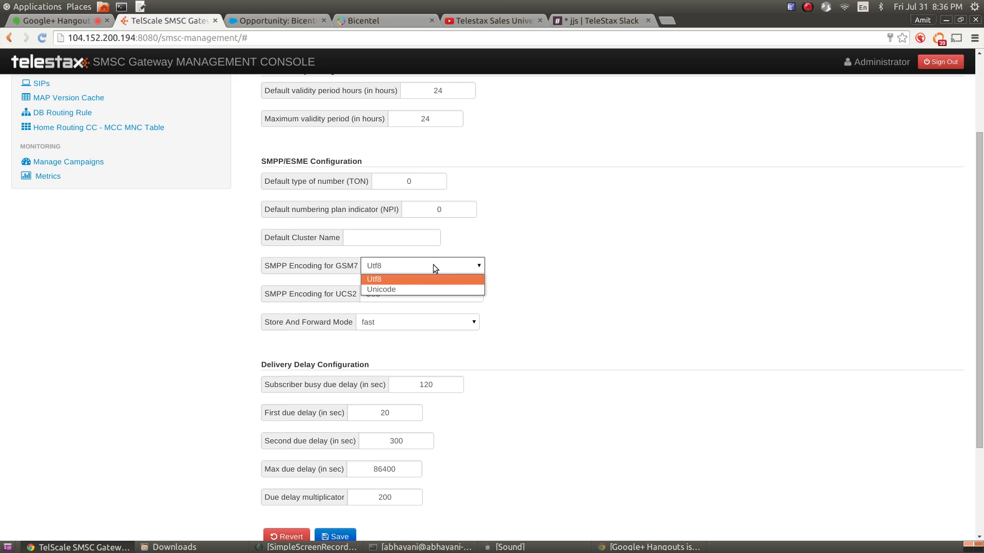
click(432, 264)
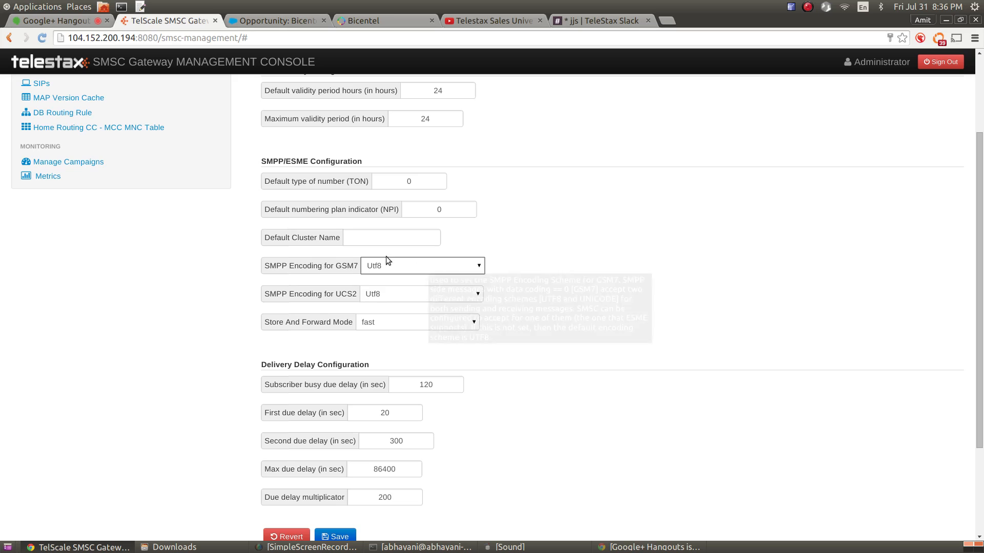
click(408, 266)
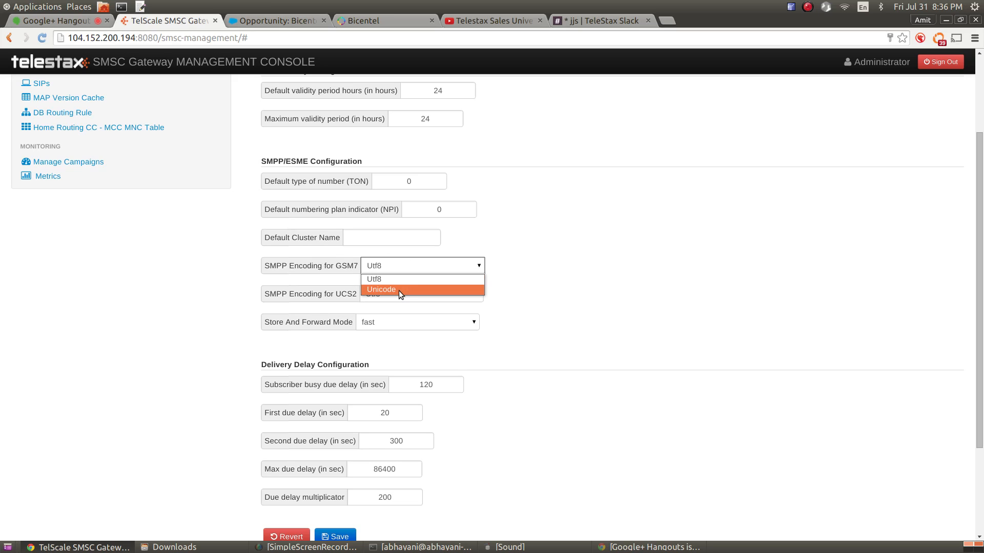
click(399, 290)
click(402, 272)
click(398, 279)
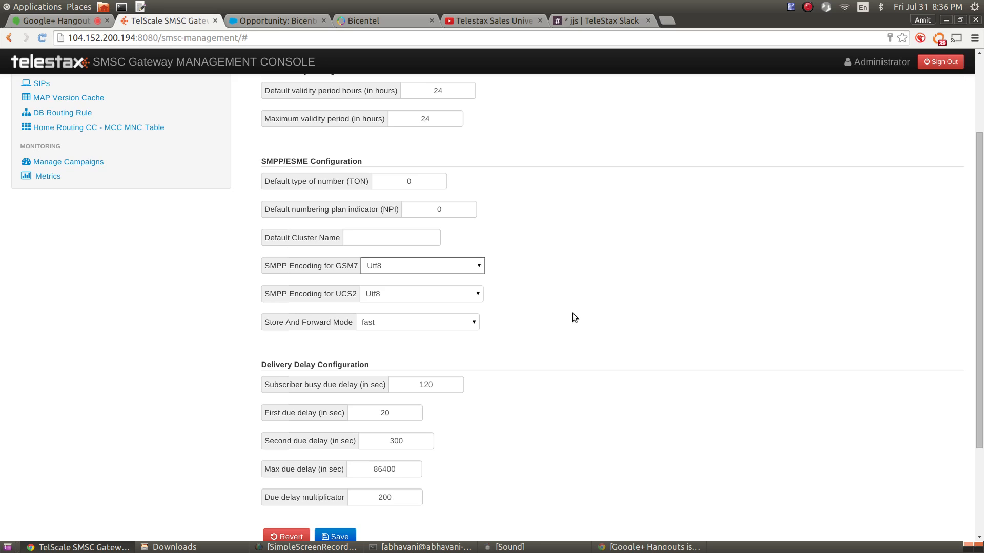
click(403, 295)
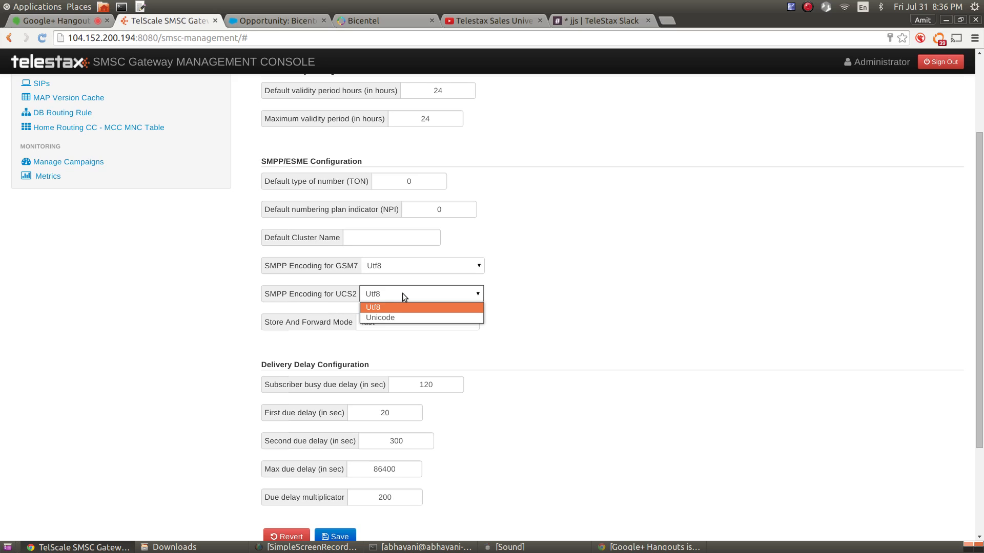
click(402, 295)
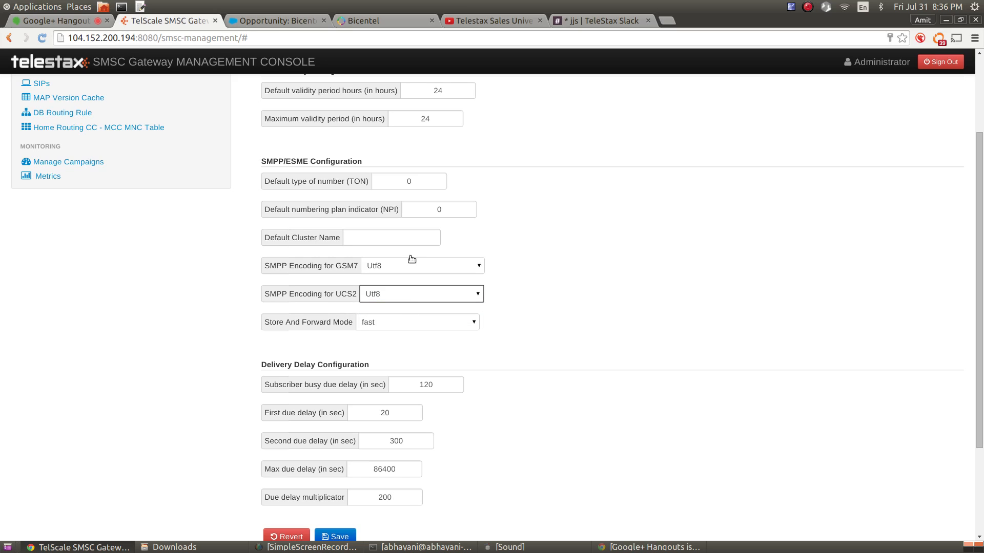
scroll(674, 279, down, 2)
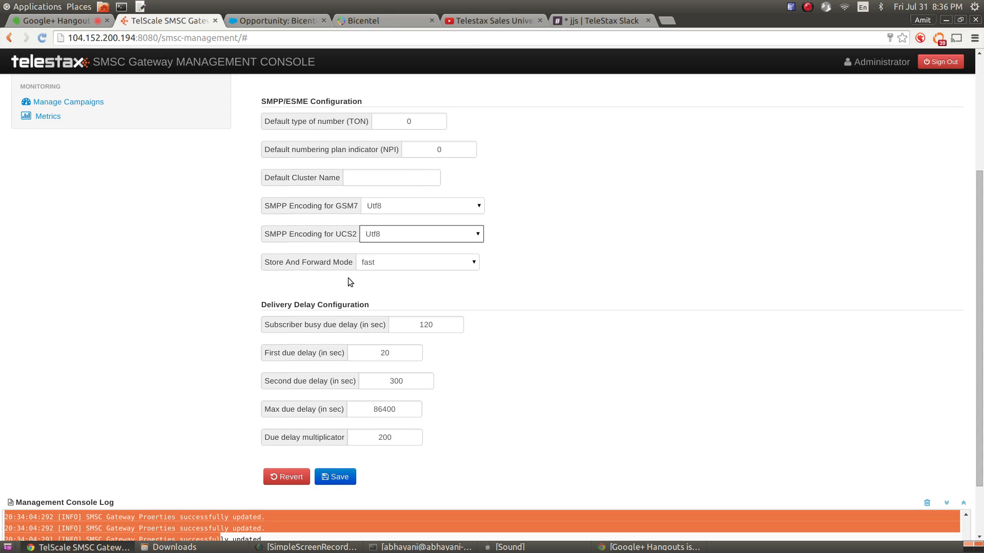
mouse_move(316, 260)
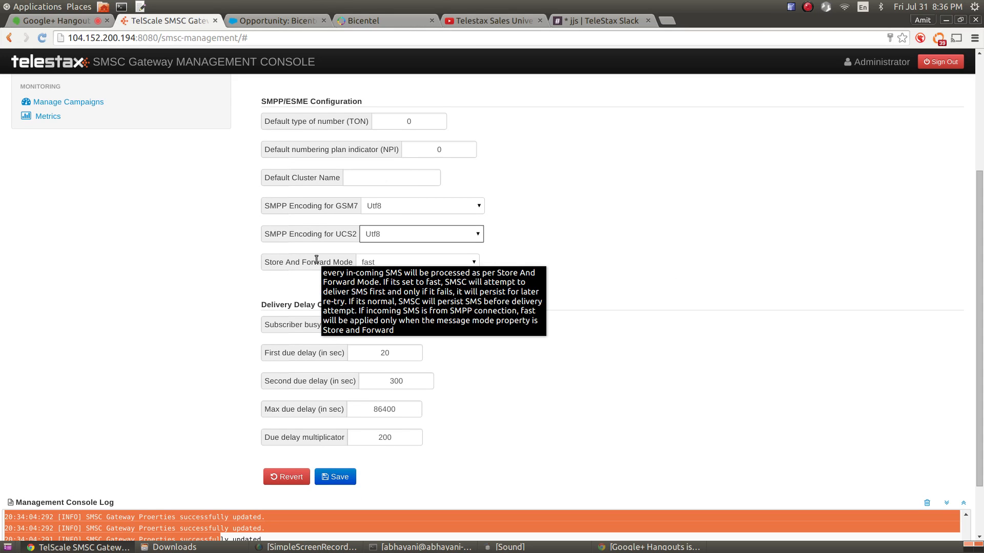
click(417, 264)
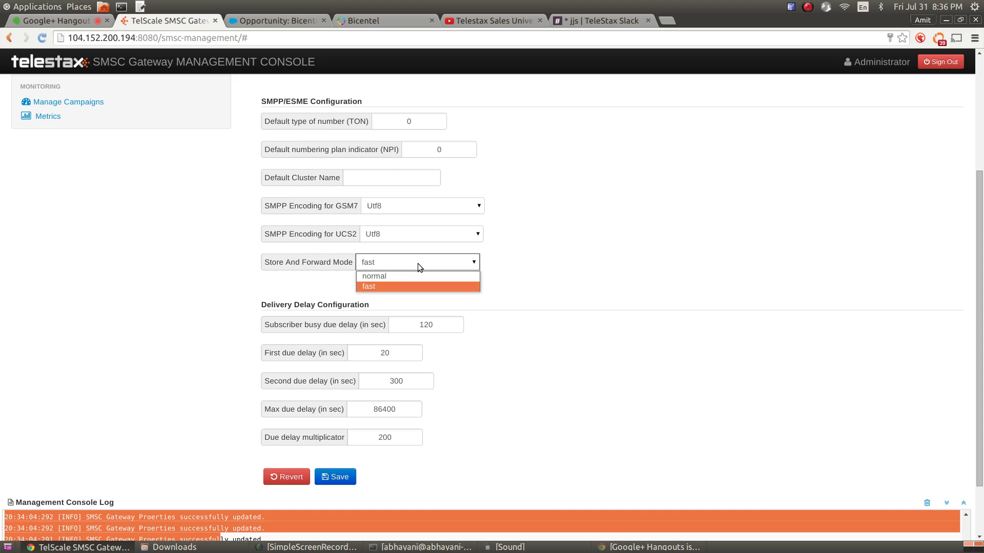
click(410, 277)
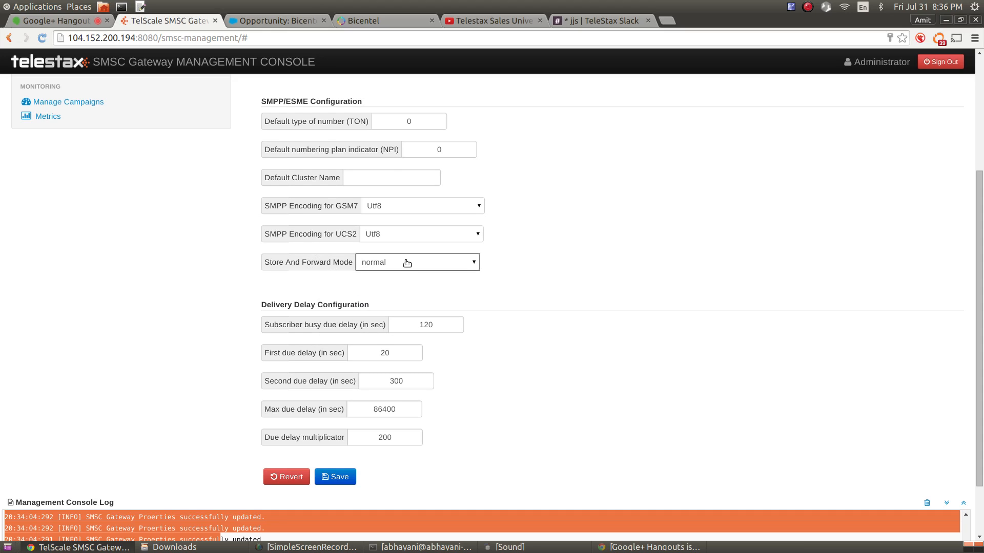
click(405, 263)
click(399, 286)
click(407, 266)
click(408, 266)
mouse_move(312, 264)
click(470, 262)
click(451, 289)
mouse_move(467, 265)
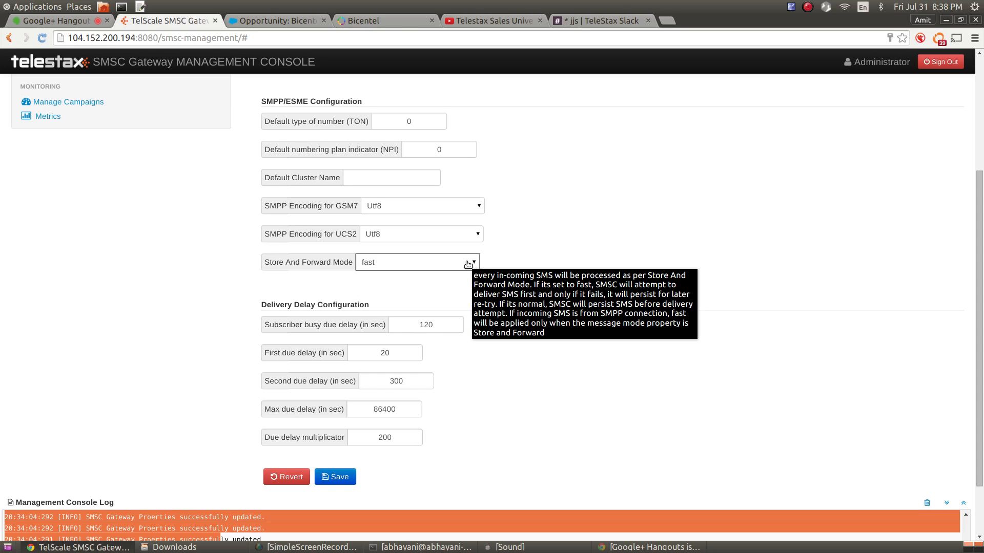
Wipe the console log and change Store And Forward Mode from fast to normal
scroll(717, 279, down, 2)
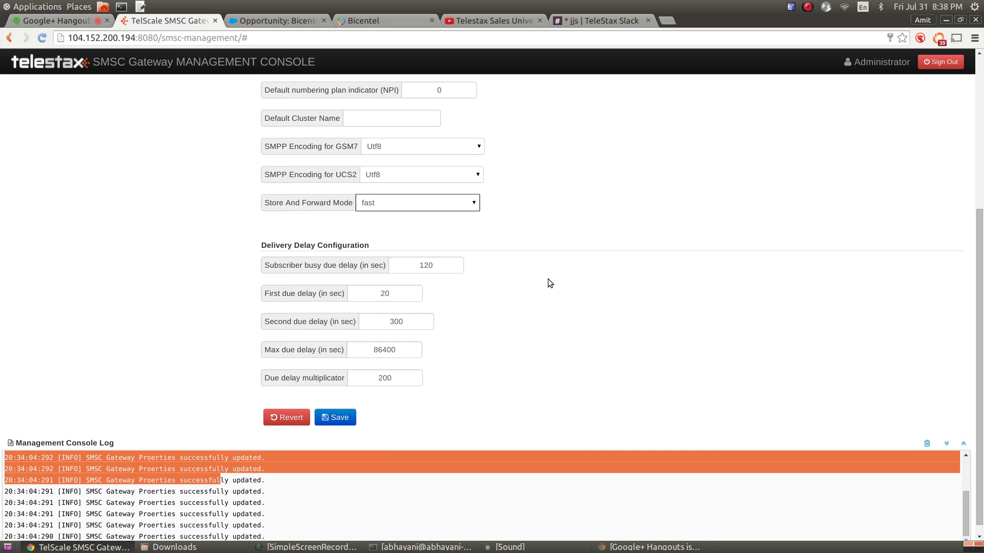
click(929, 443)
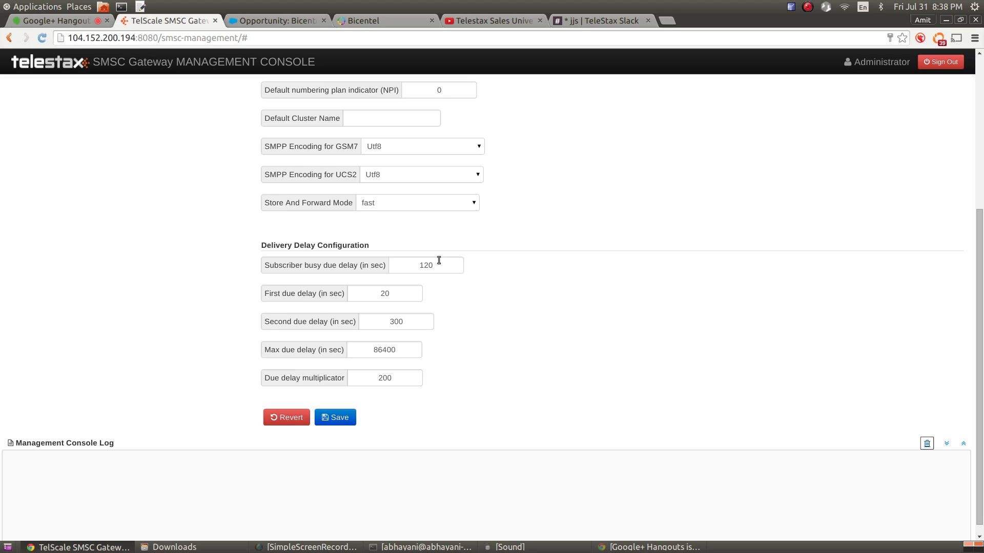
mouse_move(429, 265)
click(416, 204)
click(416, 217)
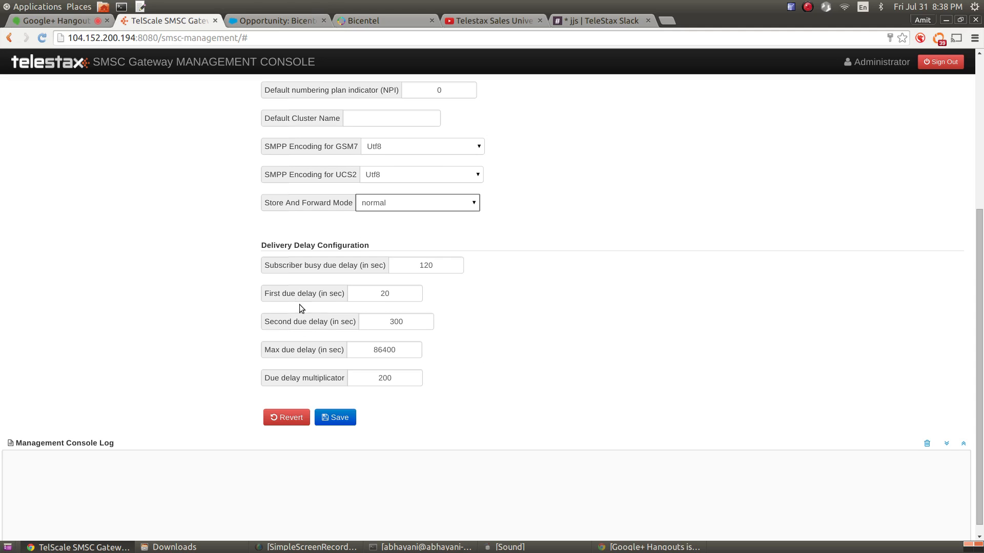
mouse_move(288, 294)
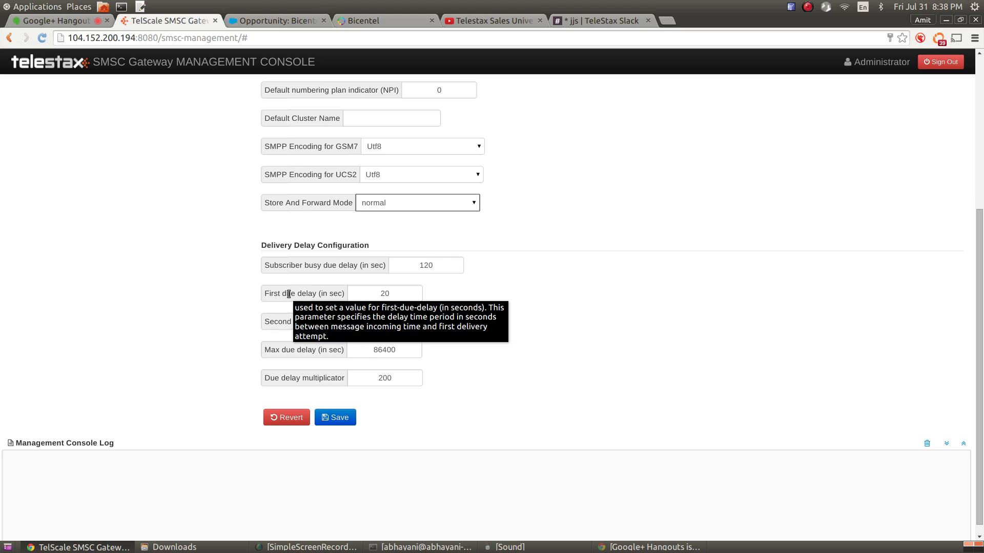
Dismiss the help text and set Store And Forward Mode back to fast
click(385, 294)
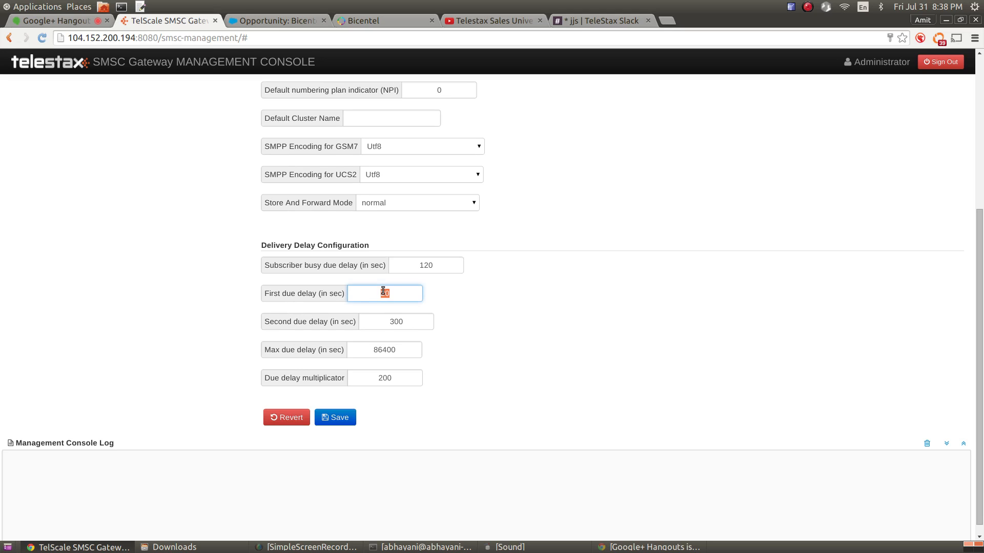
click(402, 204)
click(398, 226)
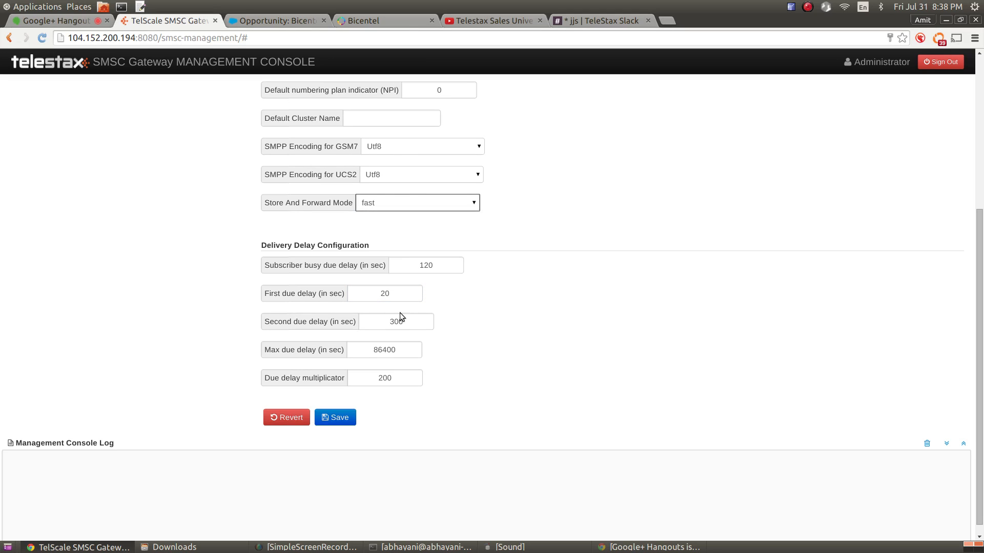
Inspect delay values (first 20, second 300, multiplicator 200, max 86400) without changing them
double_click(385, 293)
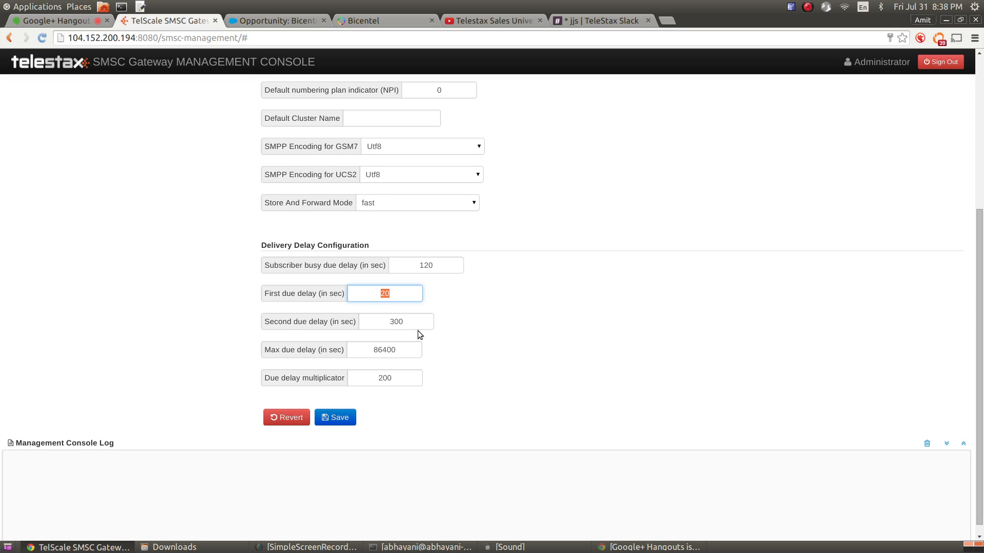
double_click(396, 322)
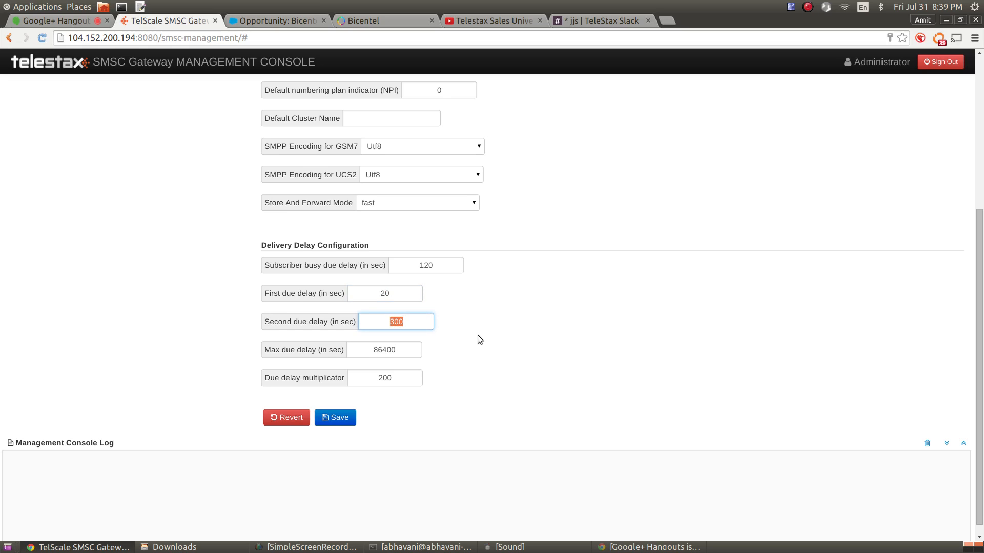
mouse_move(374, 319)
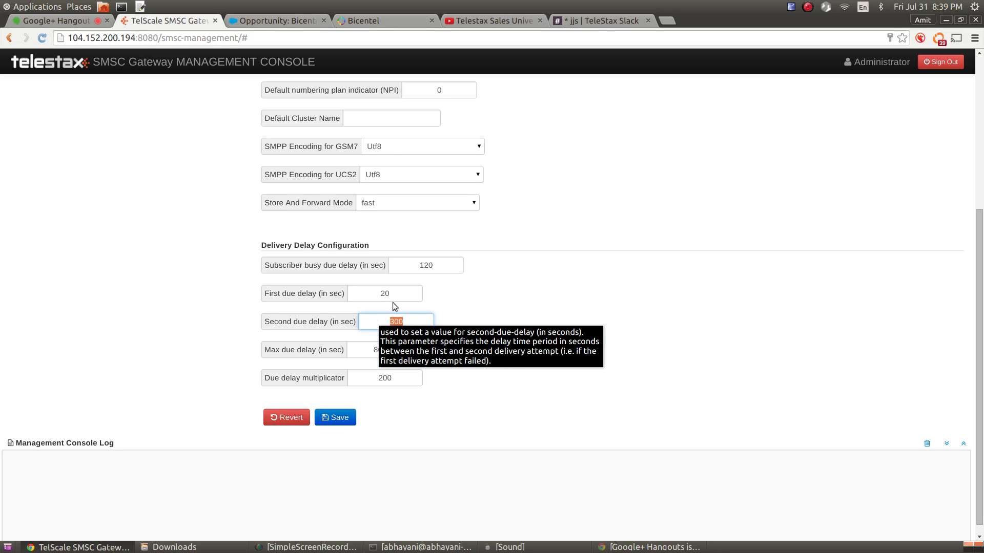
mouse_move(384, 381)
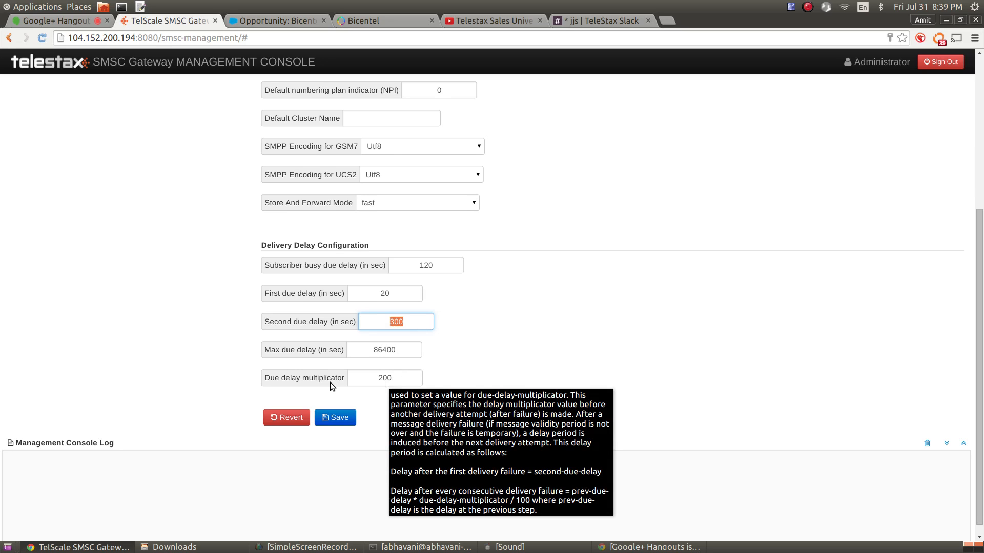
click(395, 378)
double_click(394, 379)
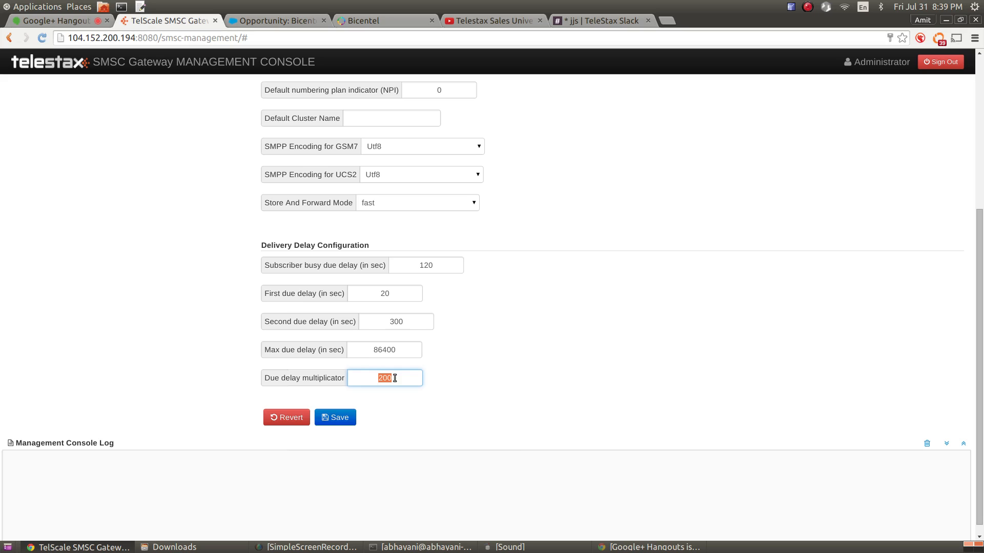
double_click(387, 350)
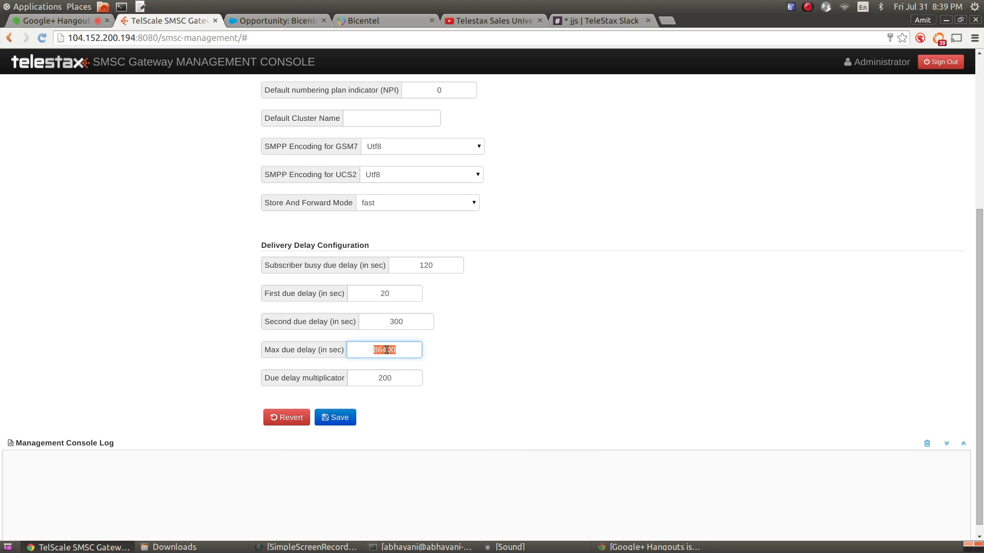
click(401, 350)
scroll(590, 342, up, 1)
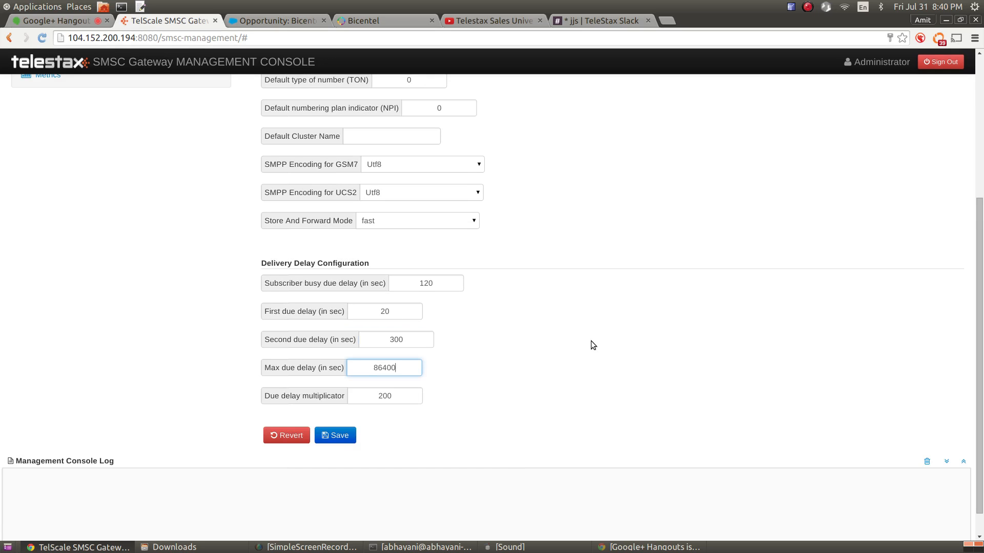
scroll(604, 355, up, 4)
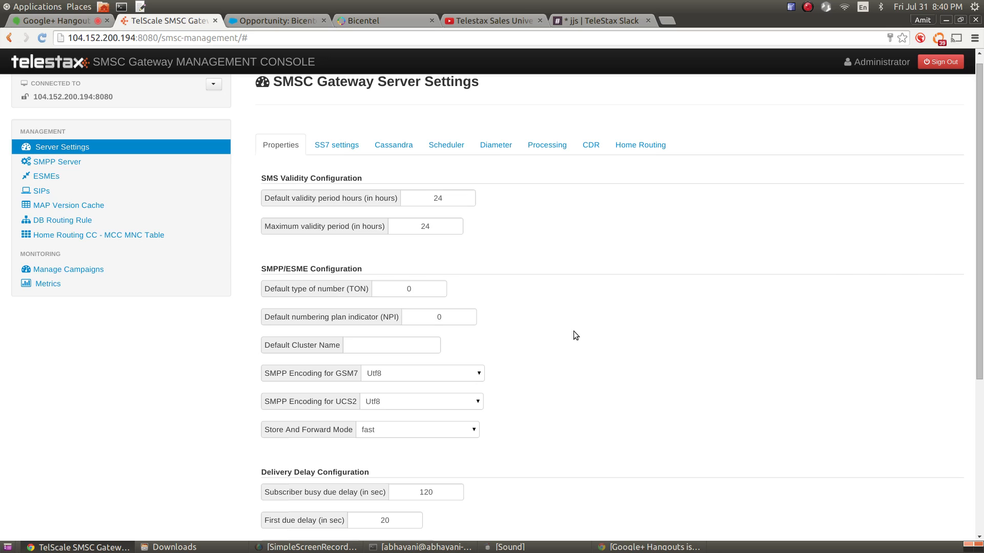
Open the SS7 settings and select the Global Title Indicator Network Id value
click(343, 147)
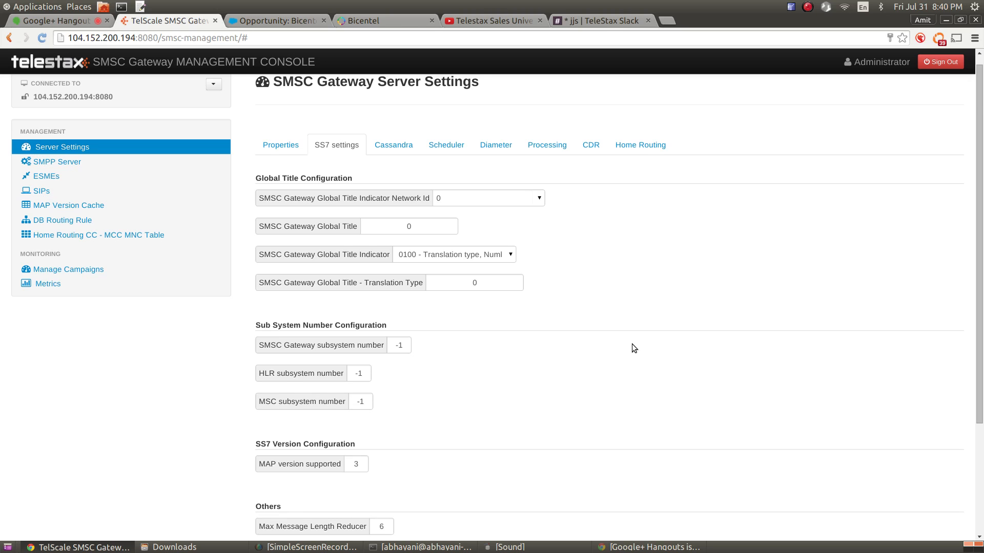
scroll(635, 342, down, 2)
scroll(638, 339, up, 3)
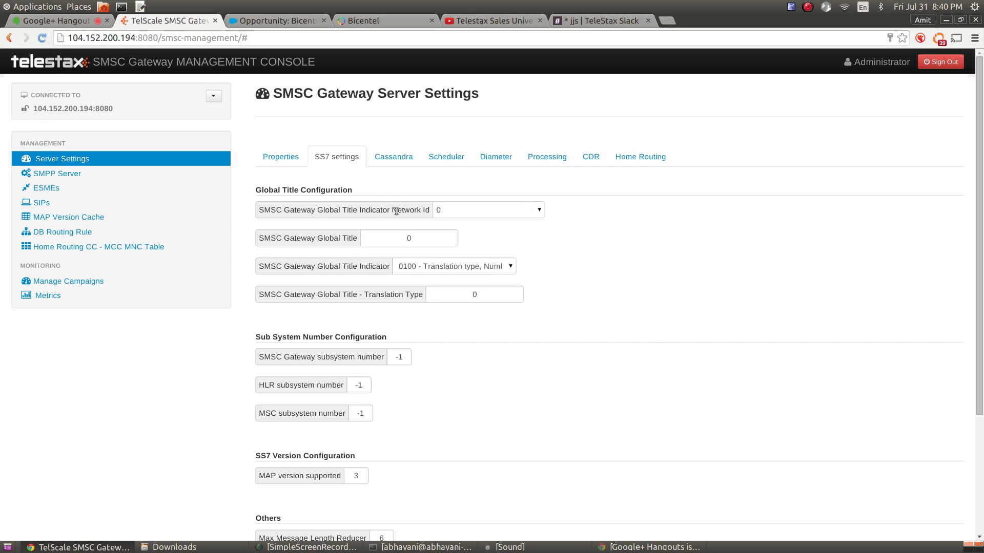
drag(392, 209, 430, 210)
mouse_move(418, 210)
click(482, 210)
Enter Global Title 123456 and choose Global Title Indicator option 0100
double_click(394, 237)
text(123456)
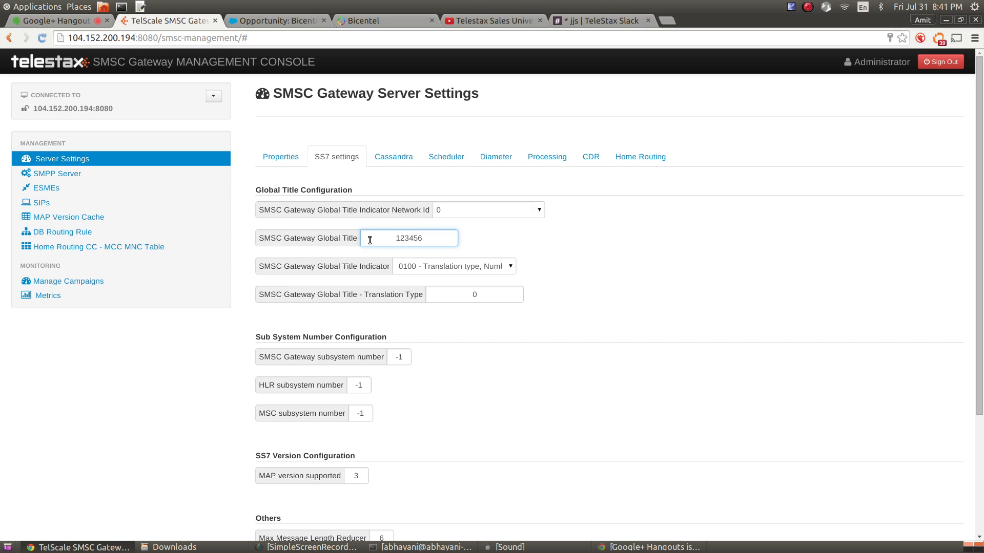
click(447, 267)
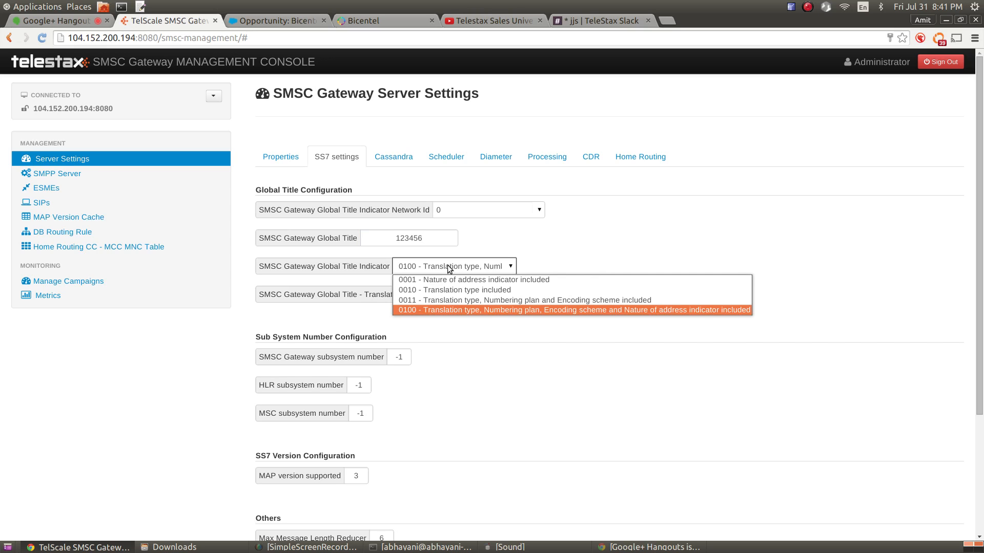
click(454, 310)
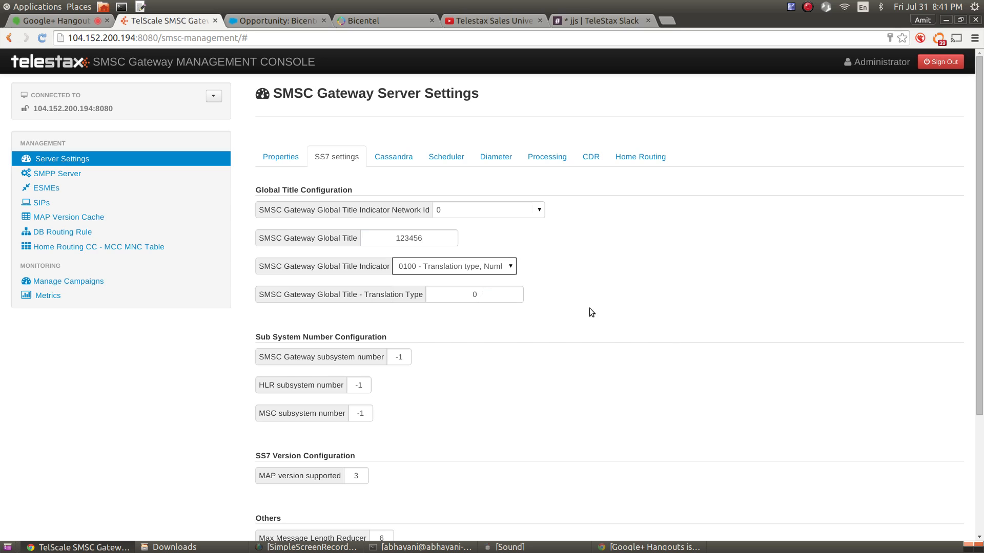
scroll(589, 308, down, 3)
Save the SS7 settings, then enter Network Id 1 with Global Title 789000
click(330, 405)
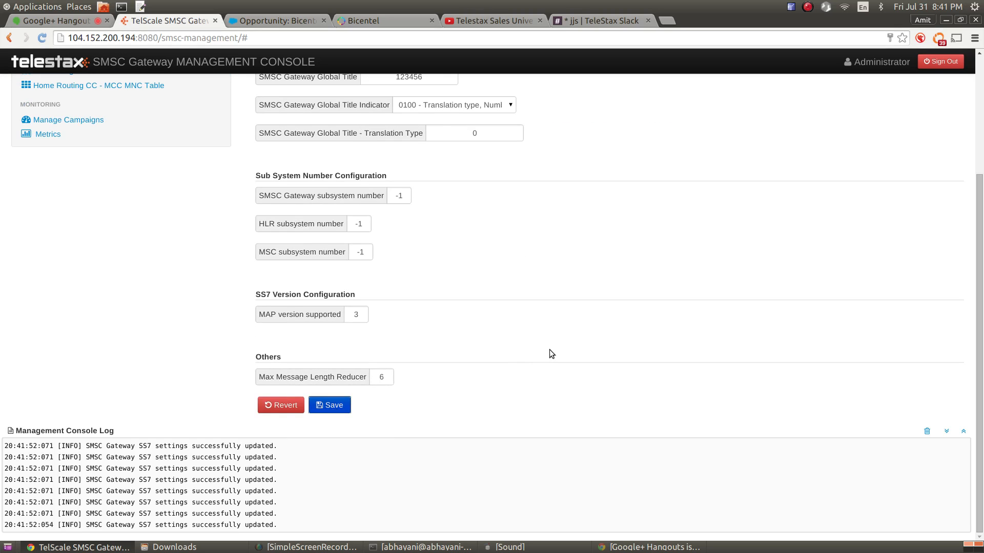
scroll(553, 350, up, 3)
click(470, 210)
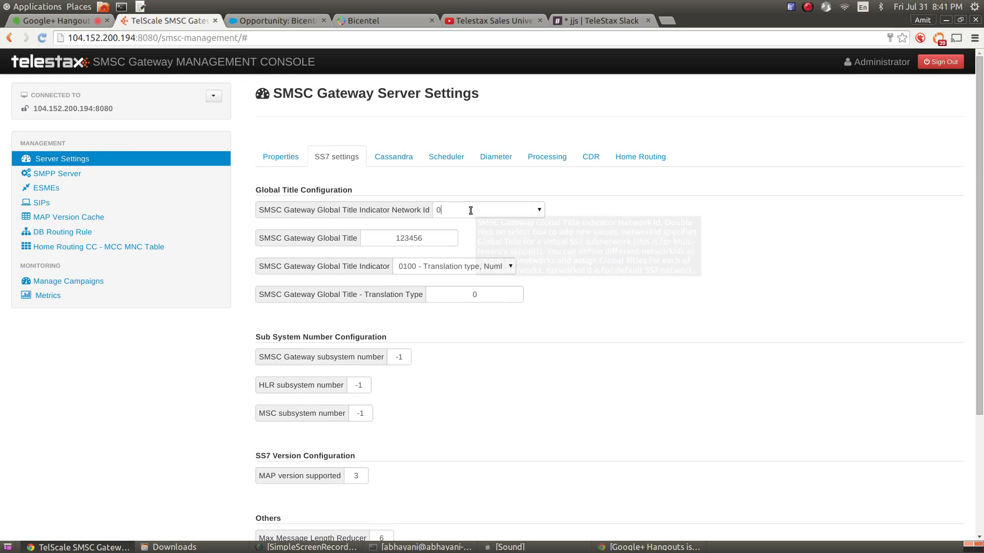
double_click(471, 210)
text(1)
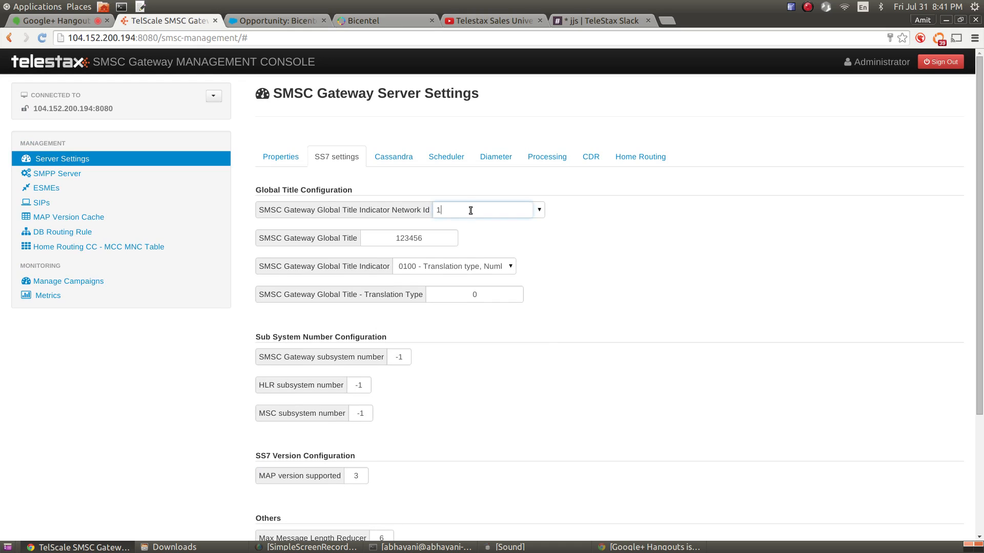
double_click(430, 241)
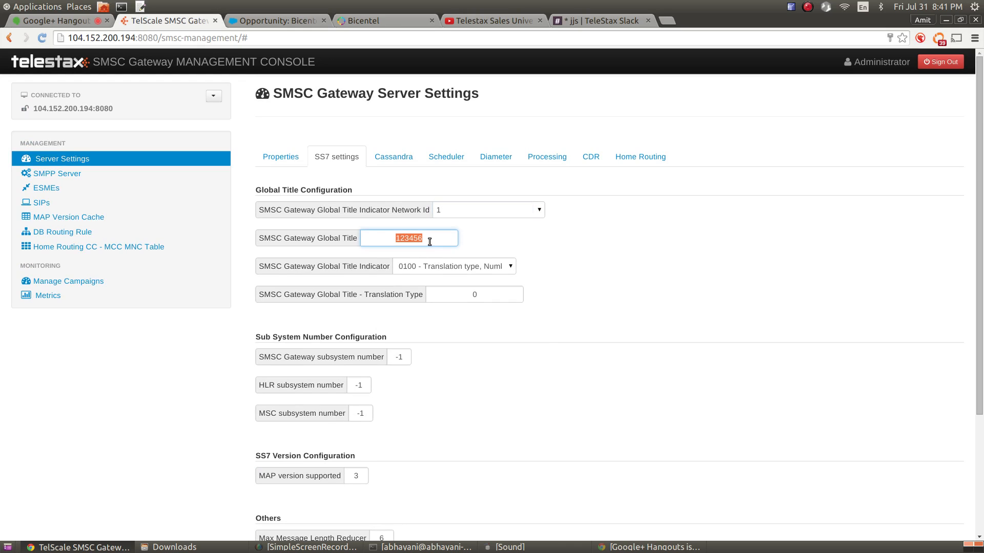
text(789000)
Revert, then toggle Network Id between 1 and 0, confirming network 0 keeps 123456
scroll(516, 417, down, 3)
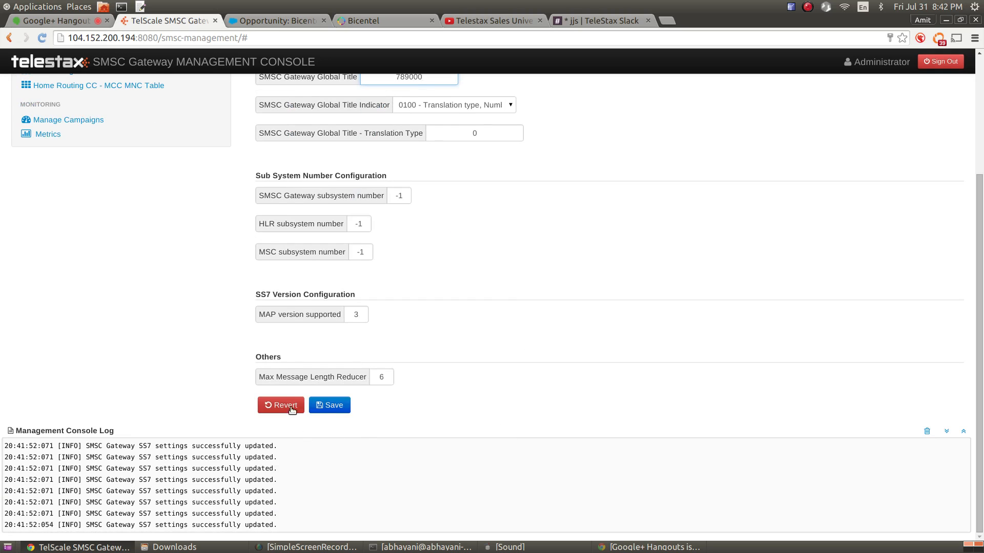
click(325, 408)
scroll(589, 337, up, 5)
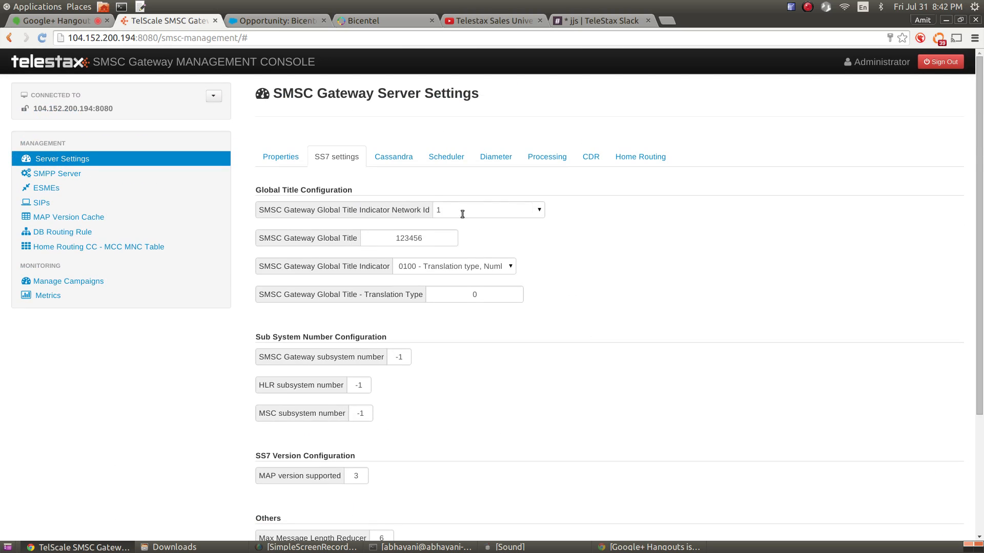
click(539, 211)
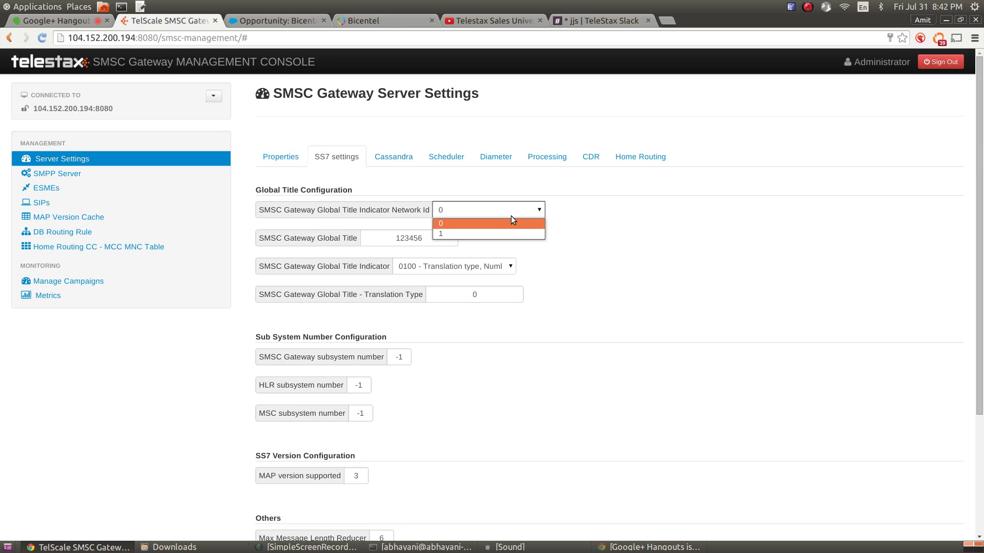
click(502, 224)
click(536, 214)
click(519, 233)
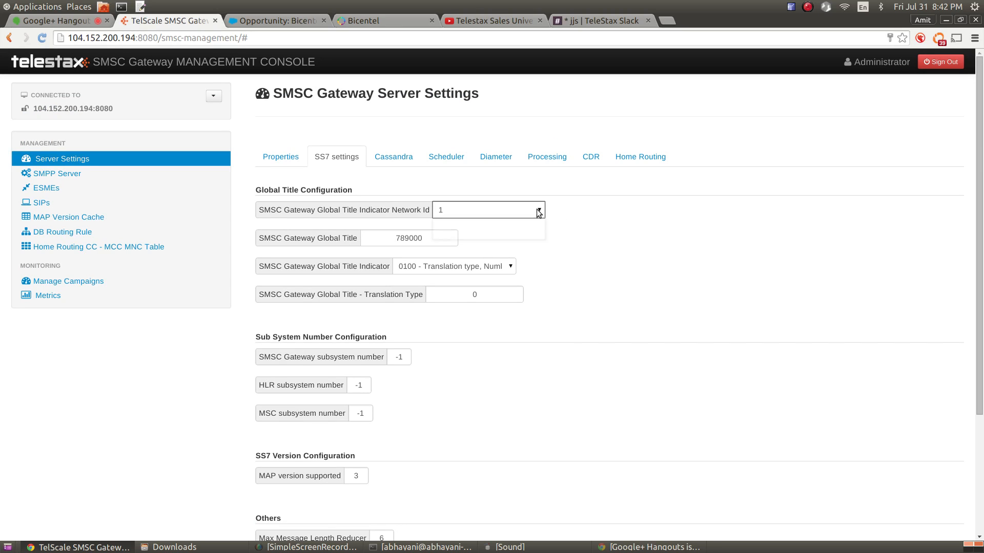
click(535, 213)
click(524, 220)
Replace each -1 with subsystem numbers 8 (SMSC Gateway), 6 (HLR) and 8 (MSC), then save
scroll(615, 300, down, 2)
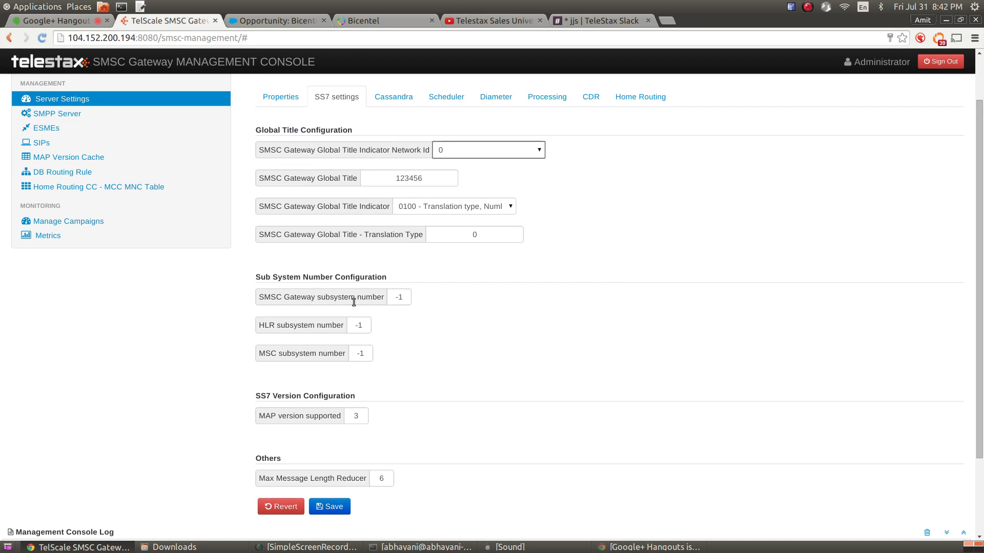
click(397, 300)
drag(397, 301, 427, 319)
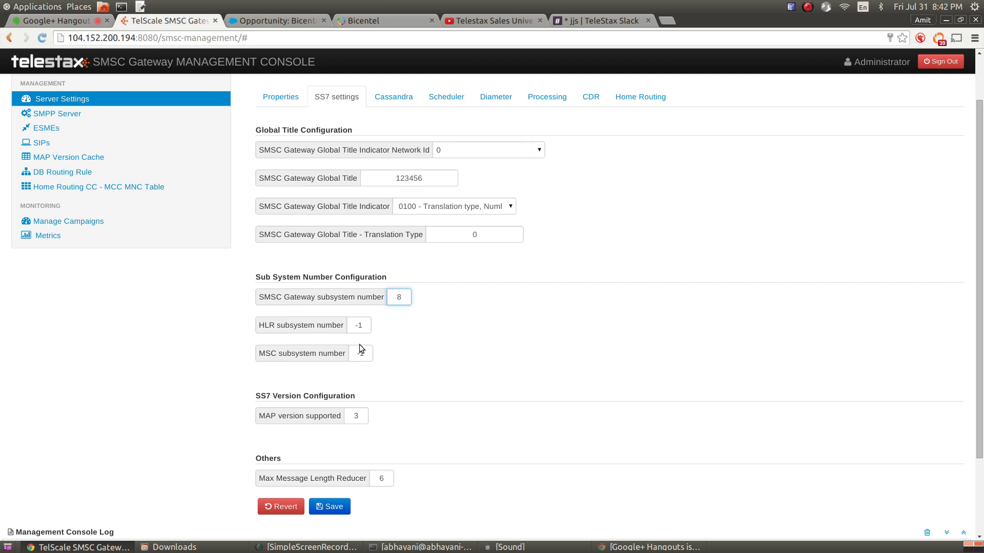
text(8)
drag(352, 325, 372, 329)
text(6)
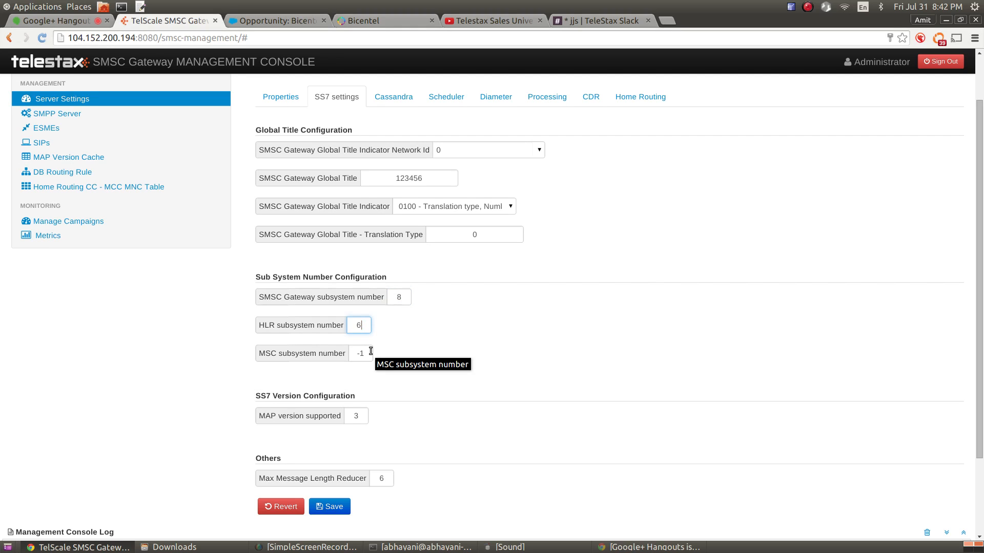
click(360, 353)
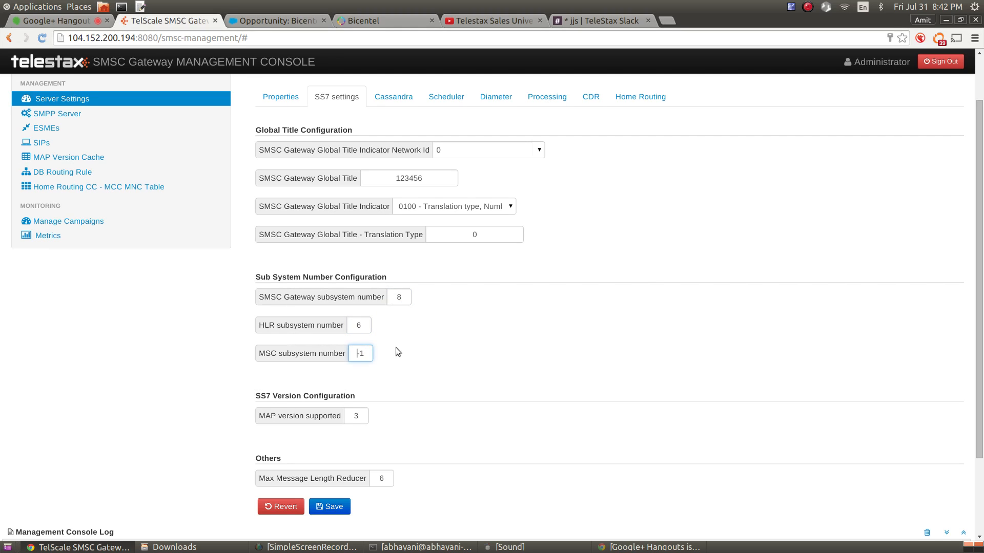
key(ctrl+a)
key(BackSpace)
text(8)
click(327, 508)
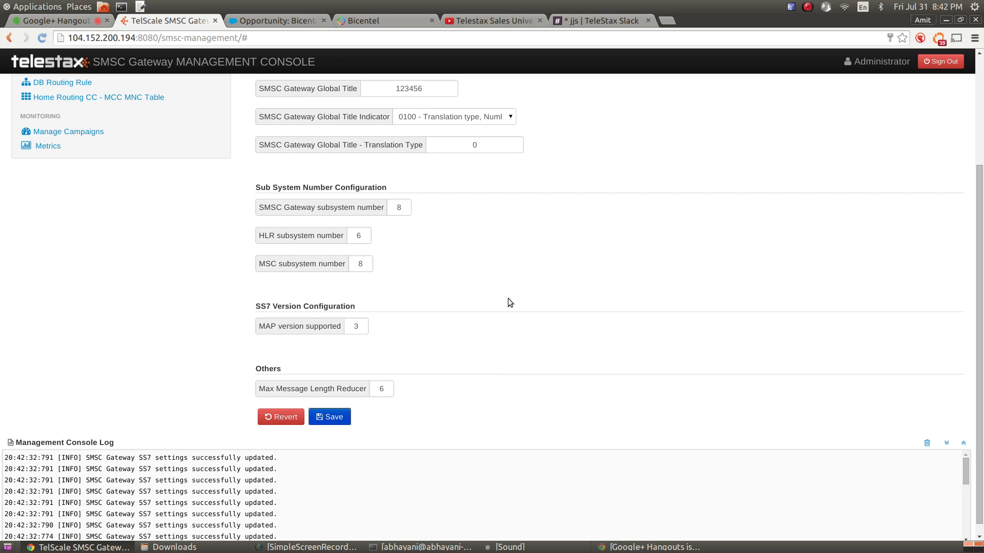
Empty the Management Console Log using its Clear Console trash icon
click(927, 443)
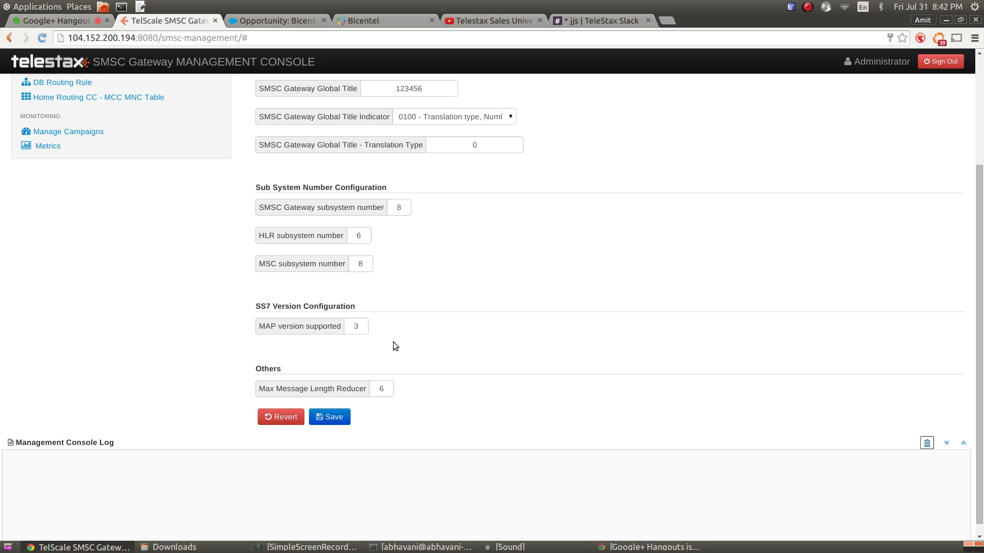
mouse_move(269, 328)
scroll(457, 304, down, 1)
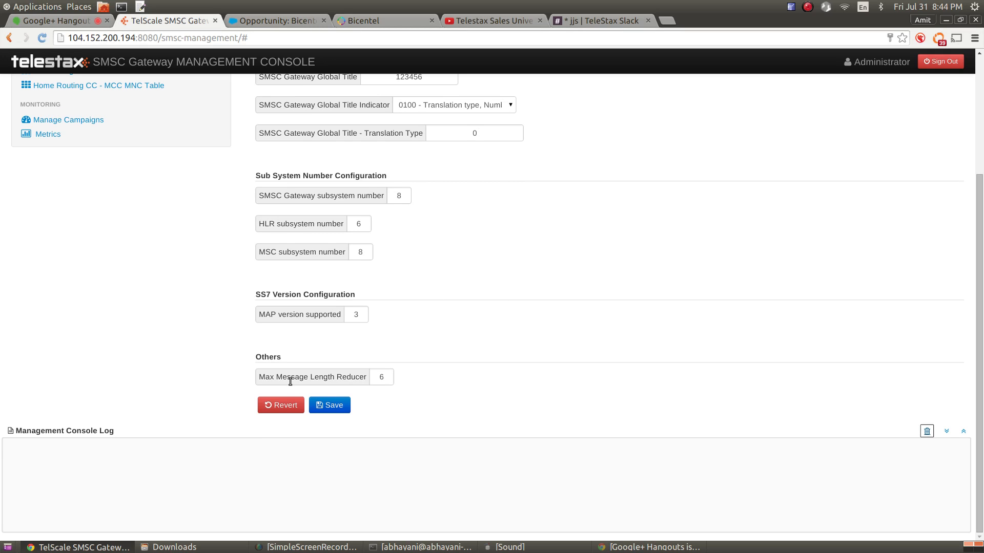
mouse_move(290, 382)
scroll(446, 400, up, 3)
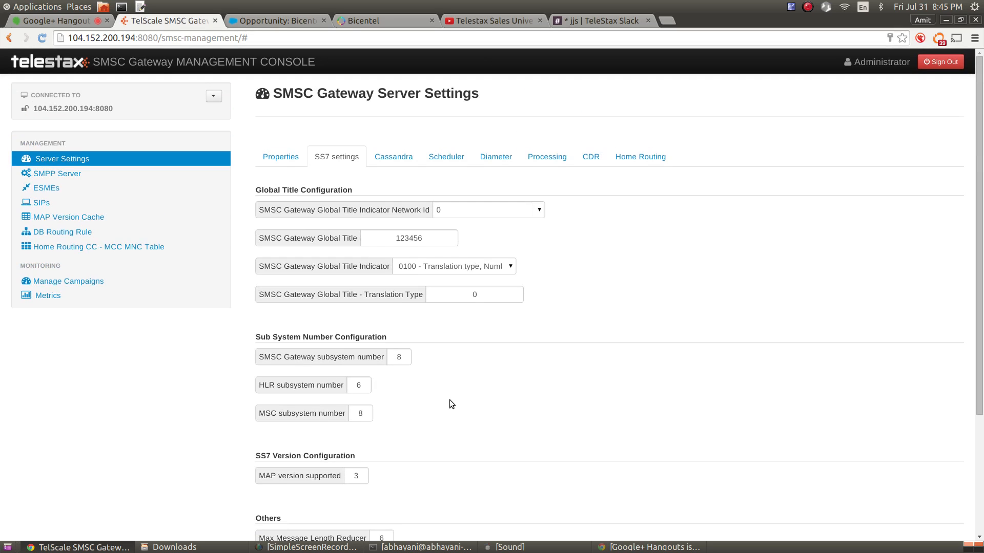
Show Cassandra settings: host 127.0.0.1, port 9042, keyspace TelestaxSMSC, 3-day table removal
click(401, 162)
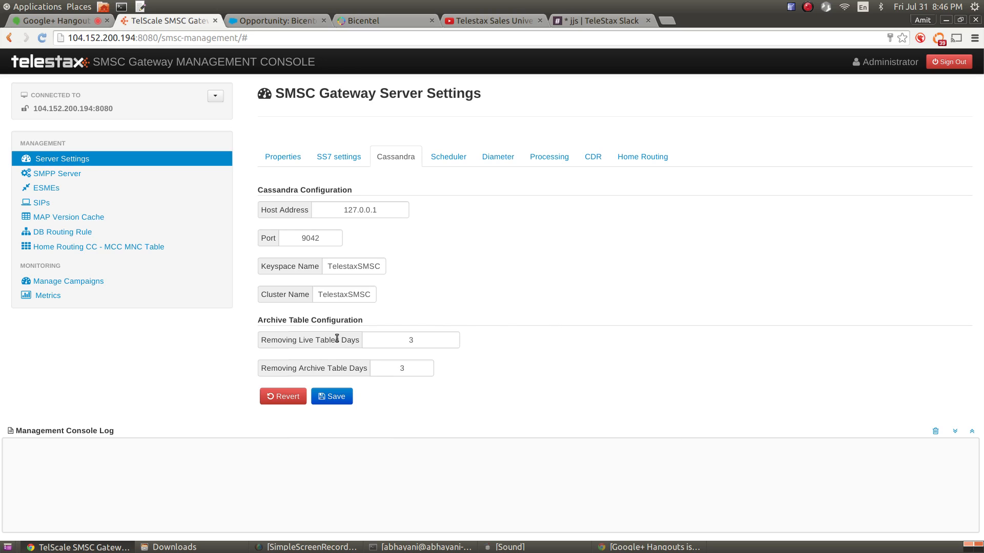
mouse_move(337, 338)
mouse_move(331, 370)
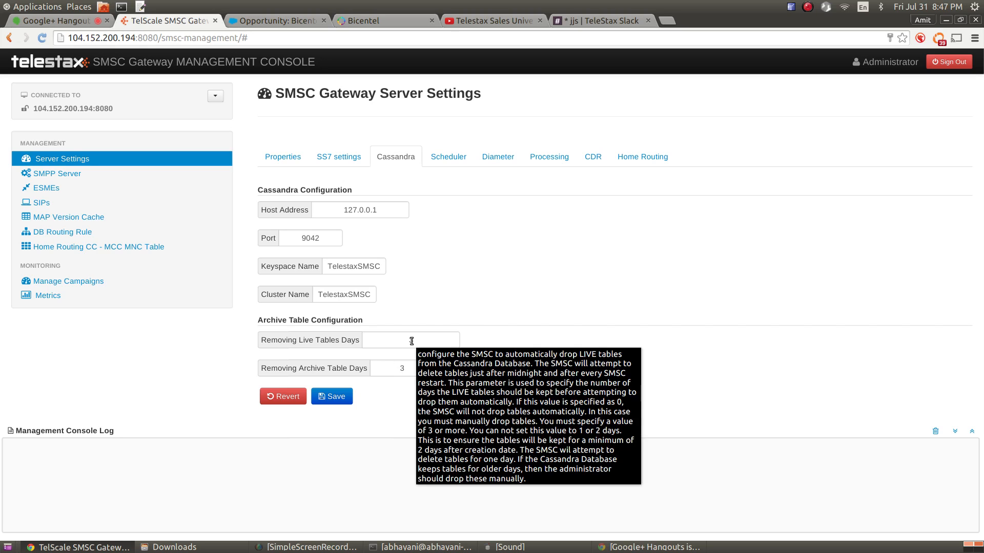
Set Cassandra's Removing Live Tables Days to 300, then go to the Scheduler settings
click(431, 342)
text(3)
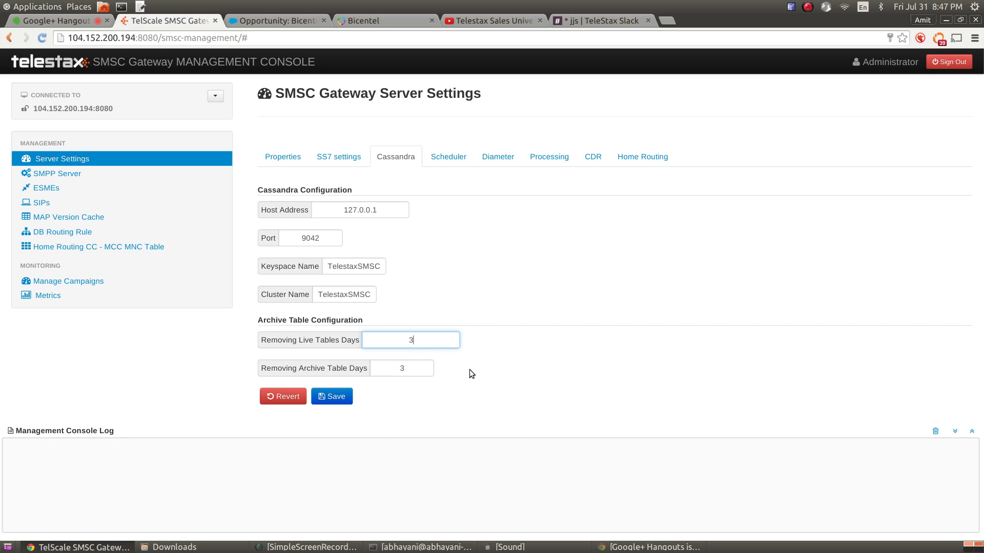
double_click(438, 343)
text(300)
click(449, 158)
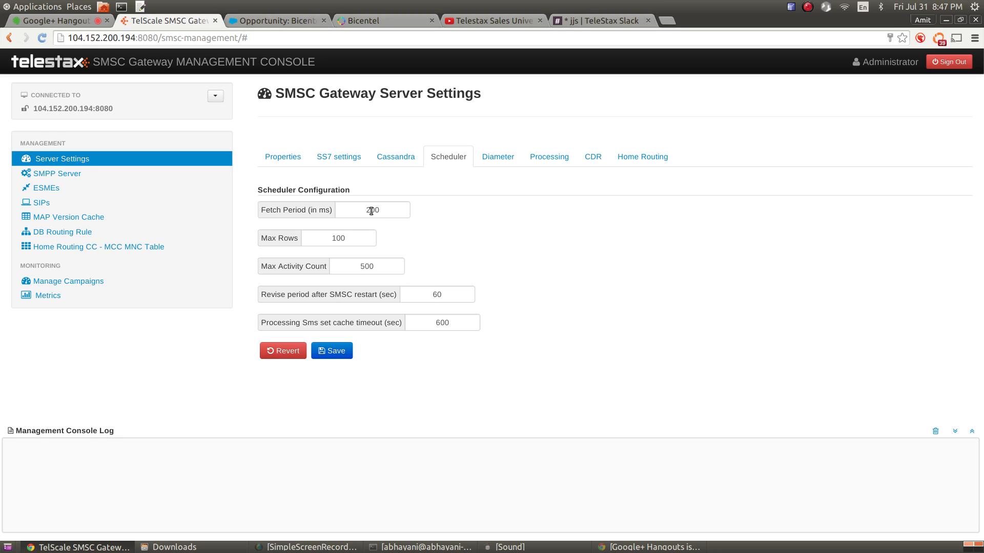
Review the Fetch Period, Max Rows and Max Activity Count values, then raise Max Rows to 1000
mouse_move(371, 211)
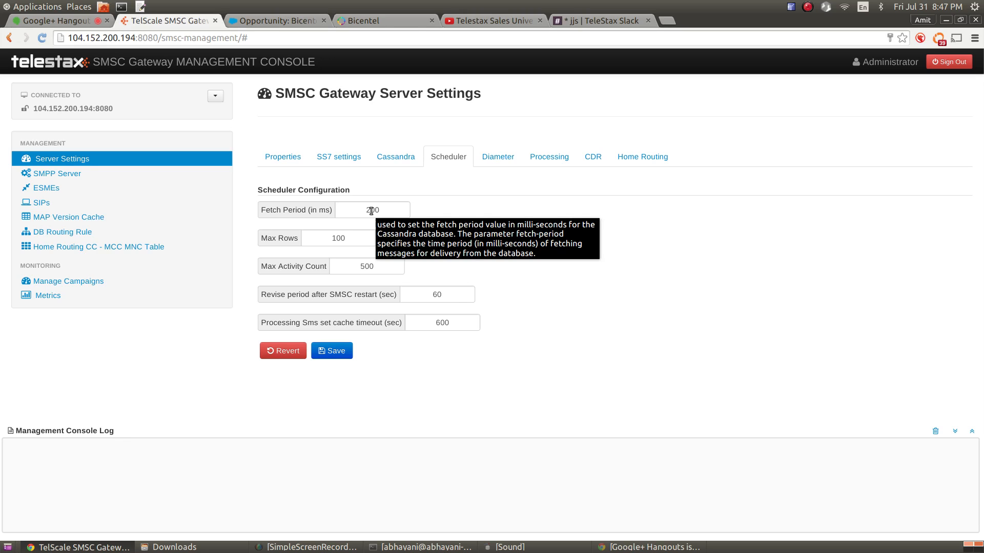
double_click(371, 211)
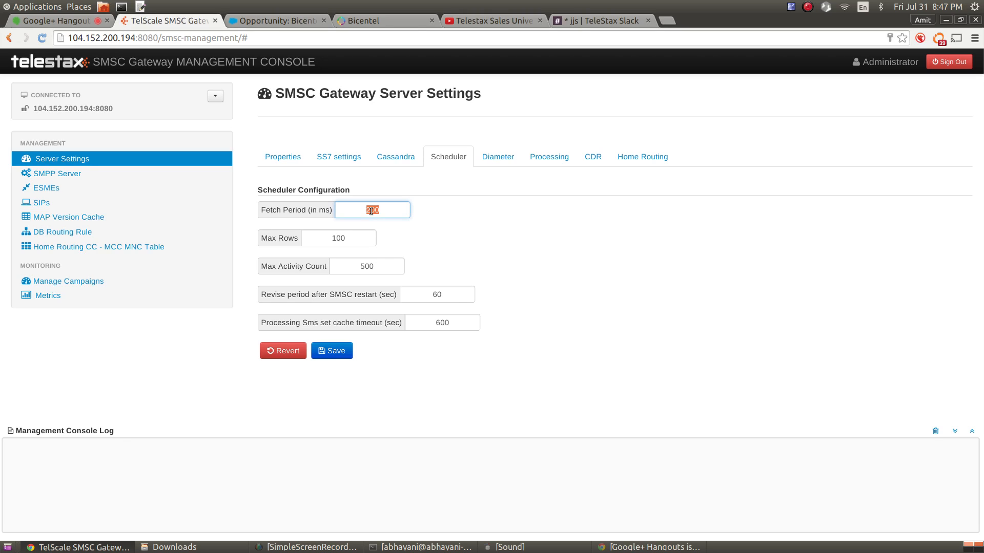
double_click(338, 239)
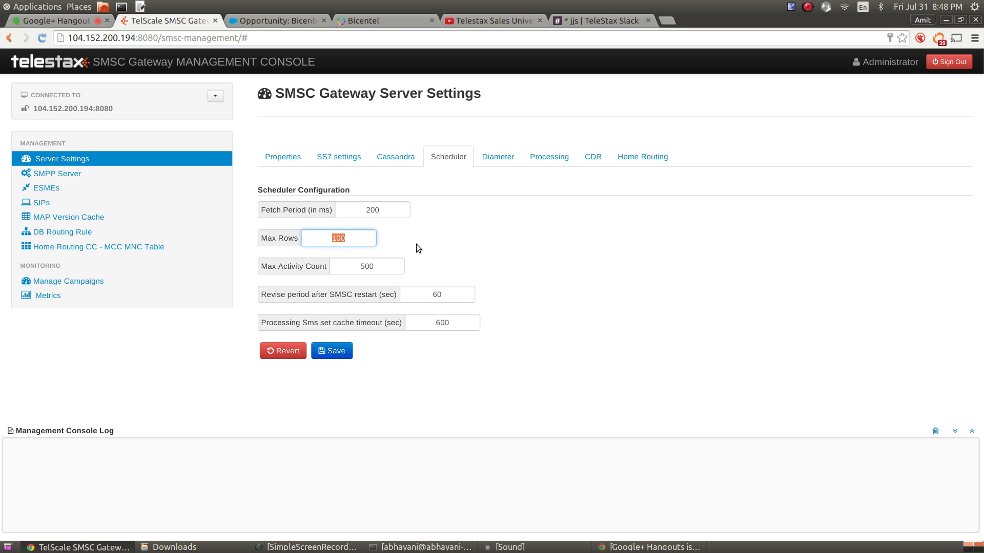
double_click(363, 267)
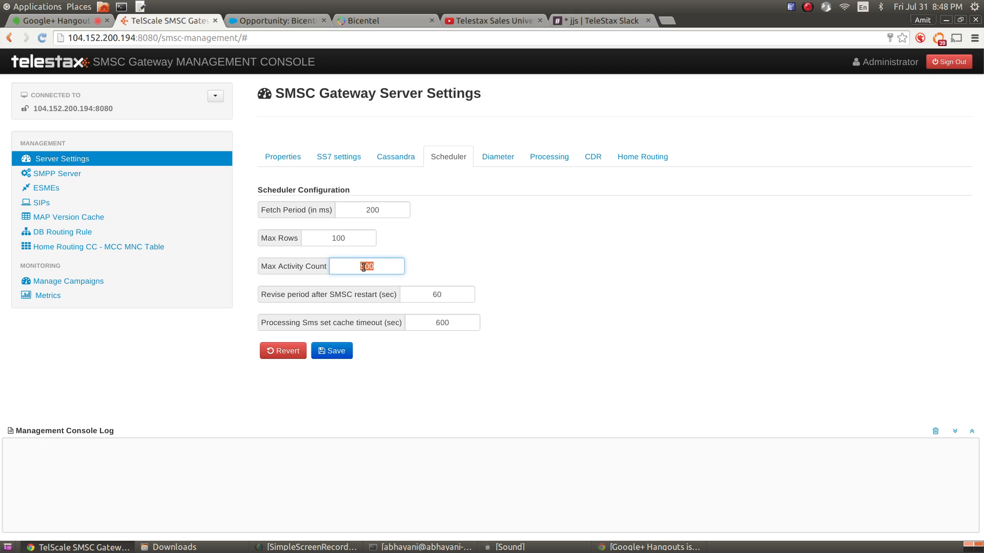
mouse_move(337, 237)
click(349, 235)
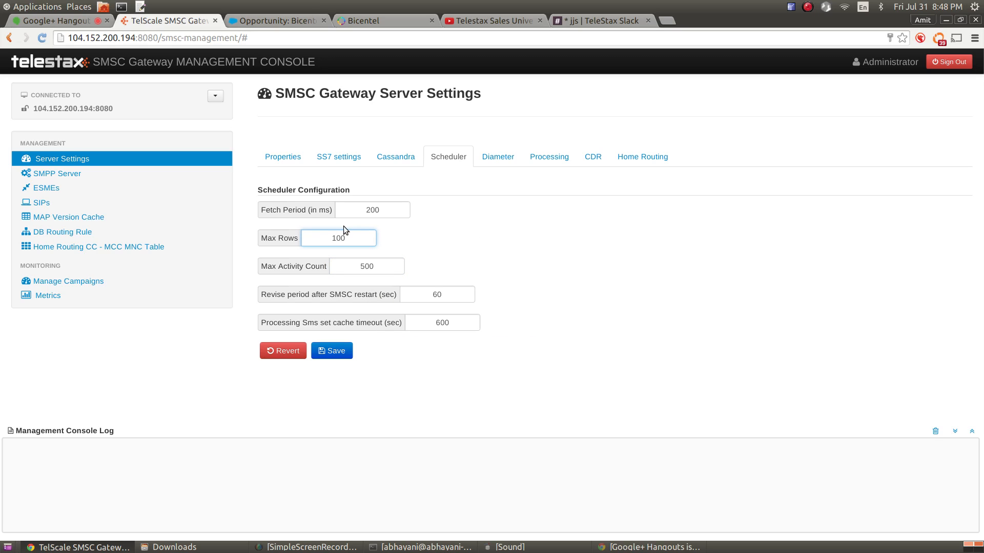
text(0)
Edit the Scheduler's Max Activity Count to 6000
click(386, 266)
text(0)
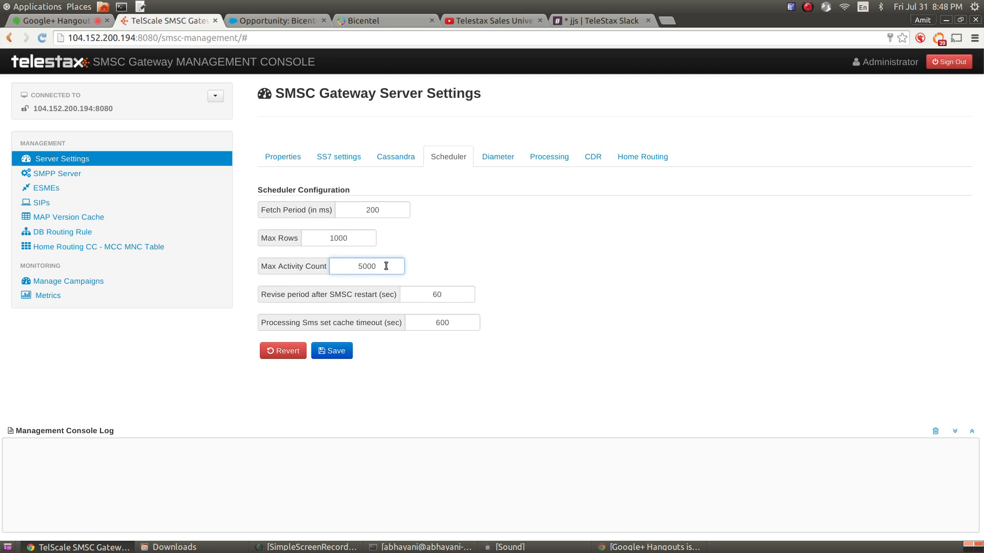
key(BackSpace)
text(6)
Try 10000 for Max Activity Count, then change it to 5000
key(BackSpace)
text(10)
mouse_move(352, 241)
key(BackSpace)
key(BackSpace)
text(5)
mouse_move(339, 266)
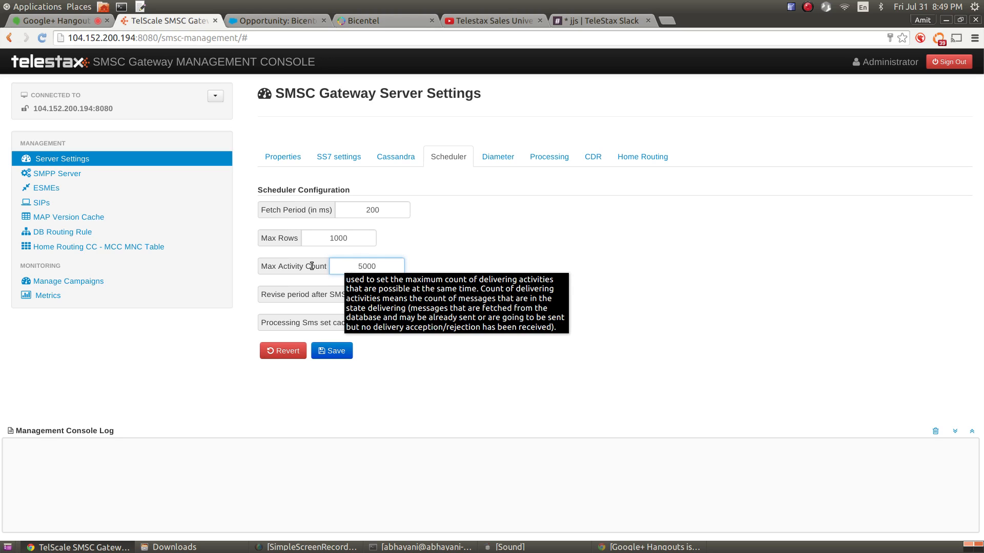
click(353, 237)
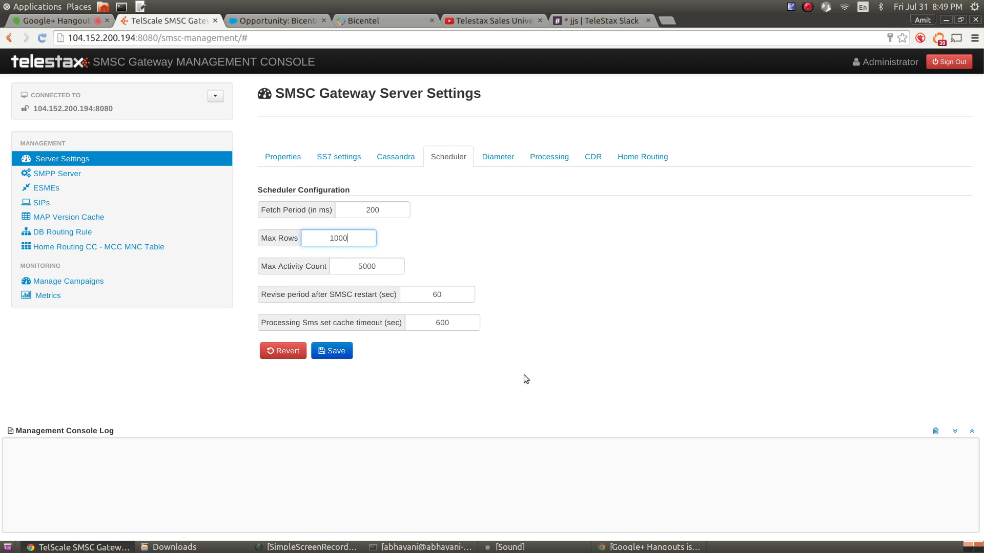
mouse_move(371, 298)
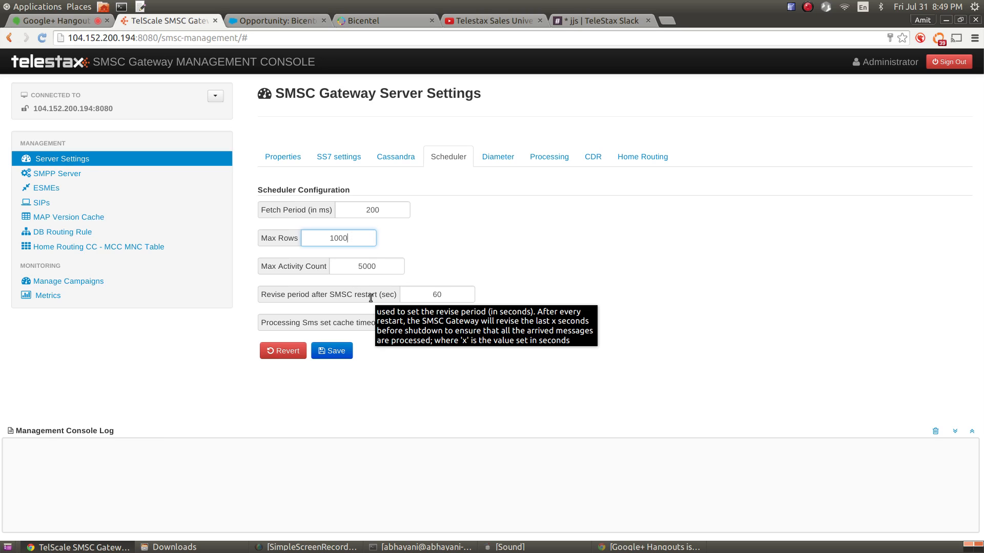
Check the Revise period and Max Rows fields, then change Fetch Period from 200 to 1000 ms
double_click(435, 294)
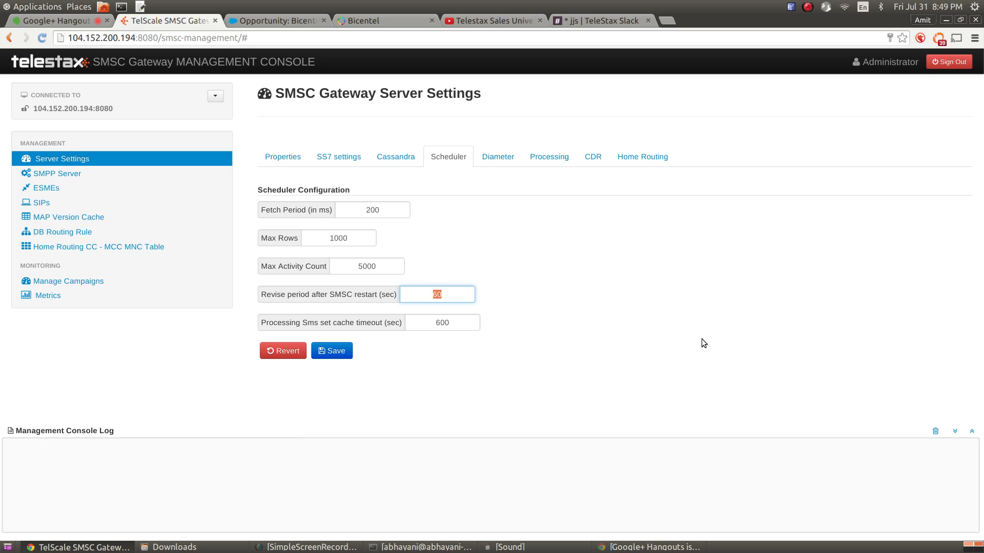
double_click(346, 237)
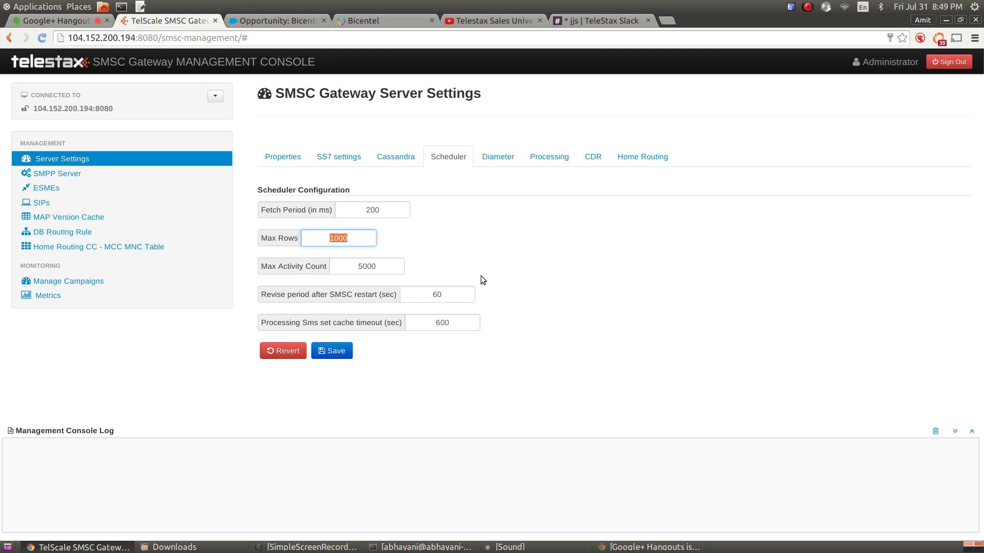
click(463, 296)
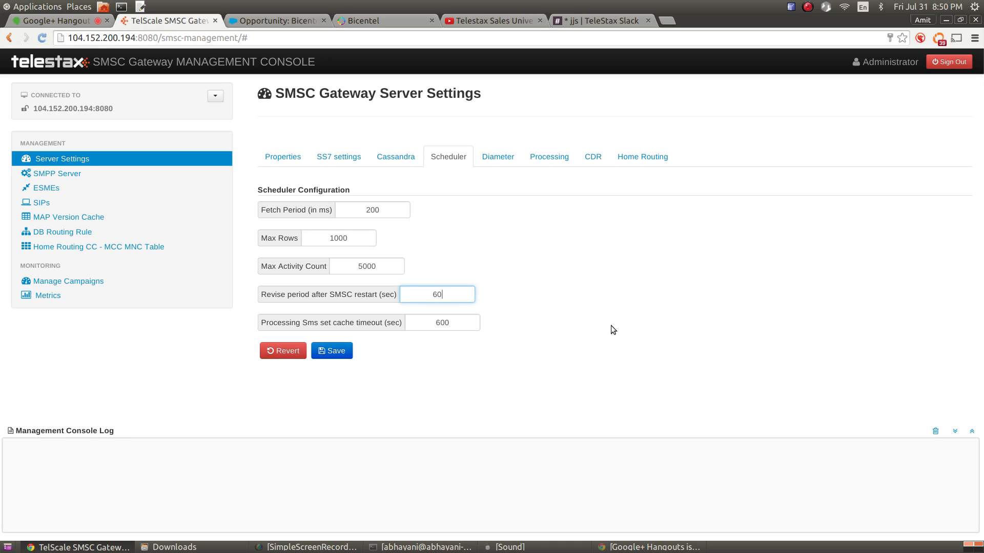
mouse_move(456, 293)
click(372, 237)
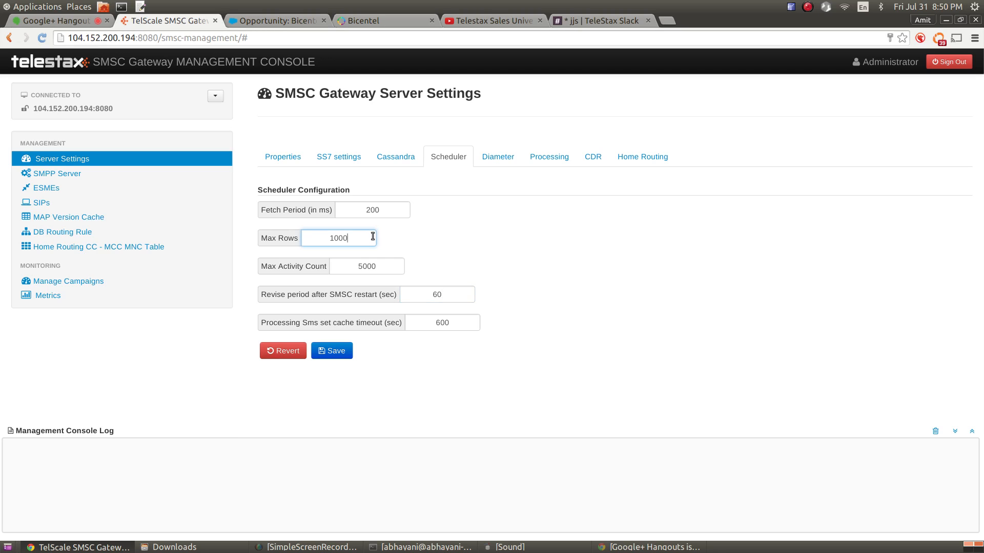
double_click(368, 210)
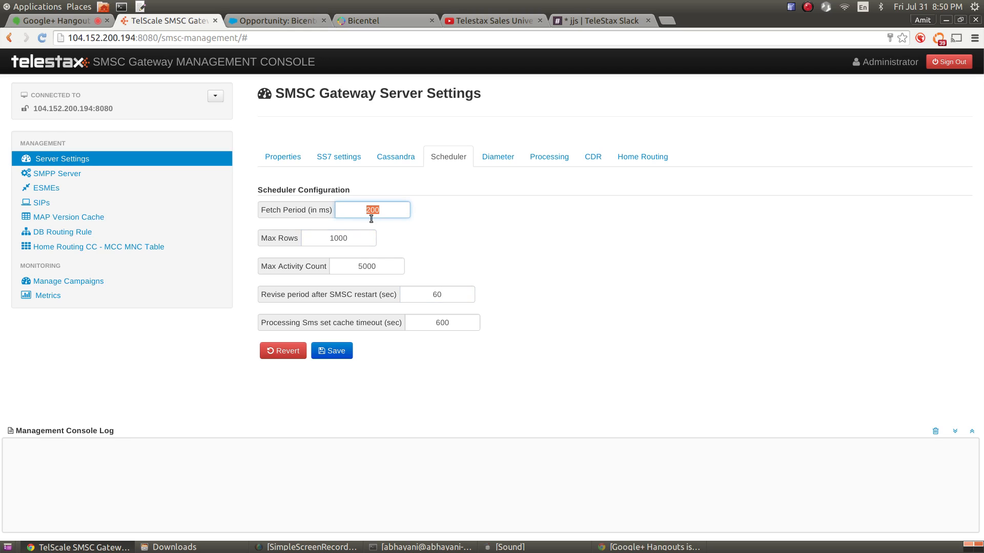
text(00)
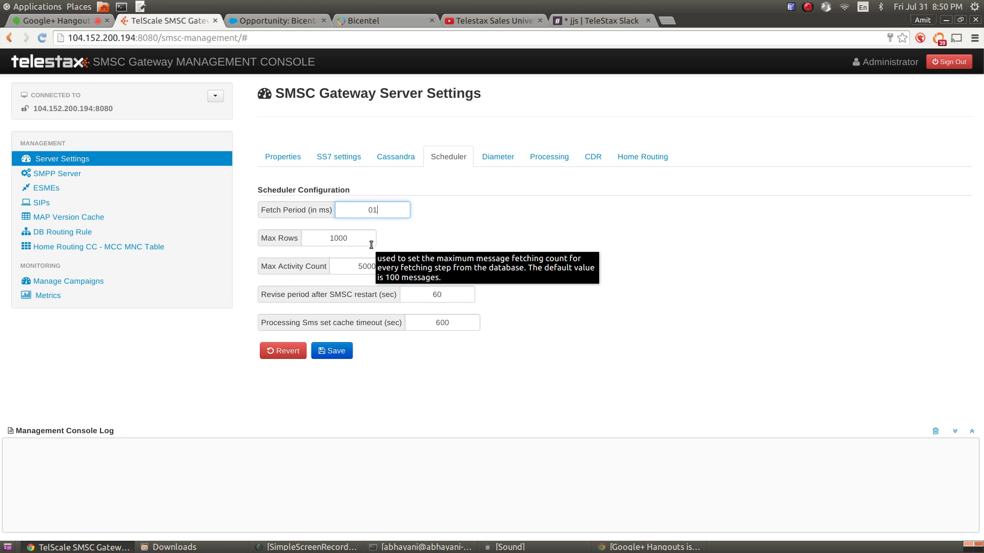
key(BackSpace)
key(BackSpace)
text(1000)
click(487, 234)
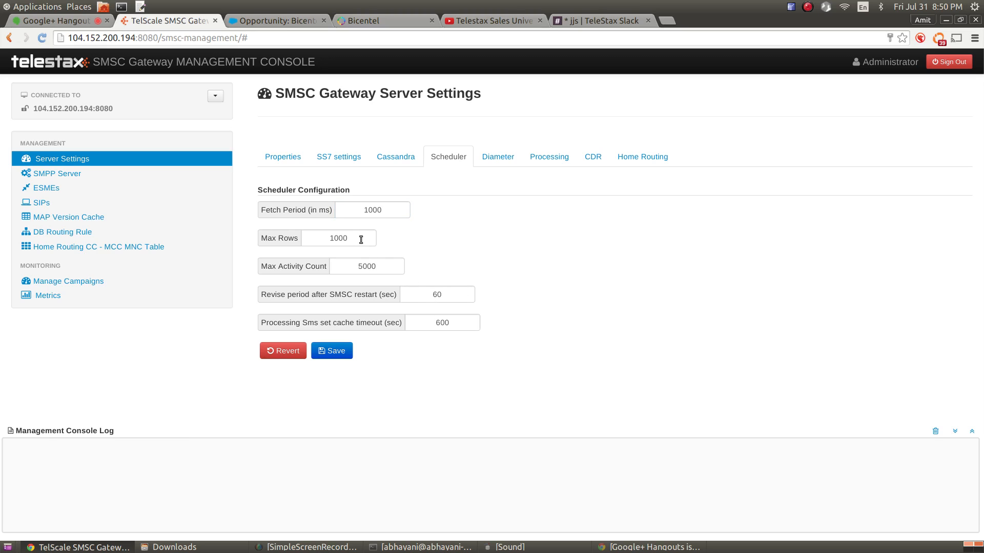
mouse_move(361, 240)
double_click(376, 324)
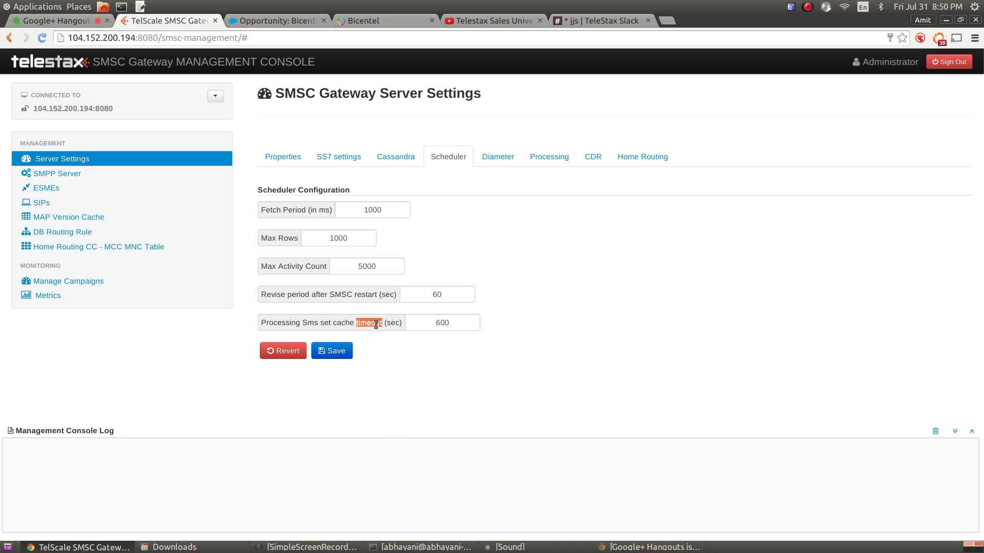
click(386, 367)
click(466, 329)
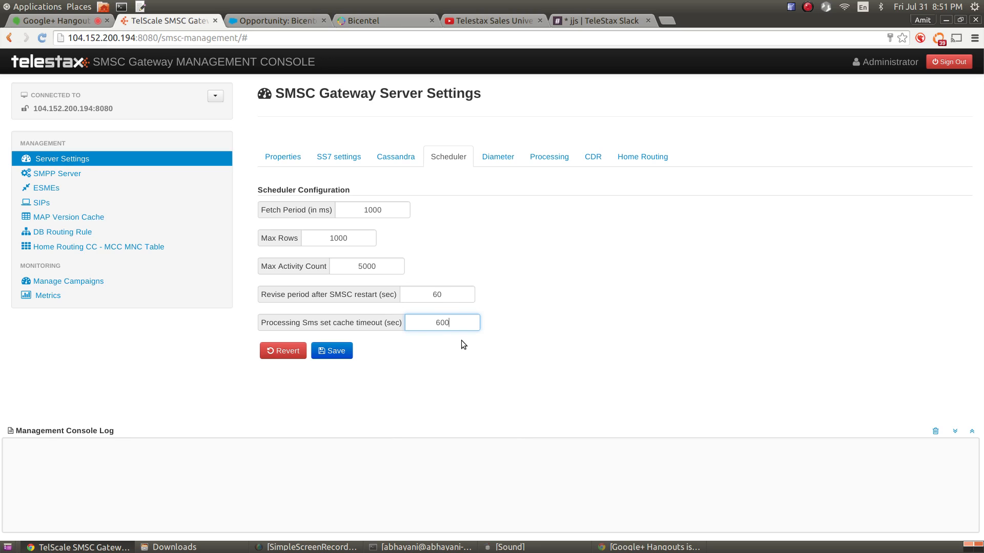
mouse_move(458, 323)
click(505, 158)
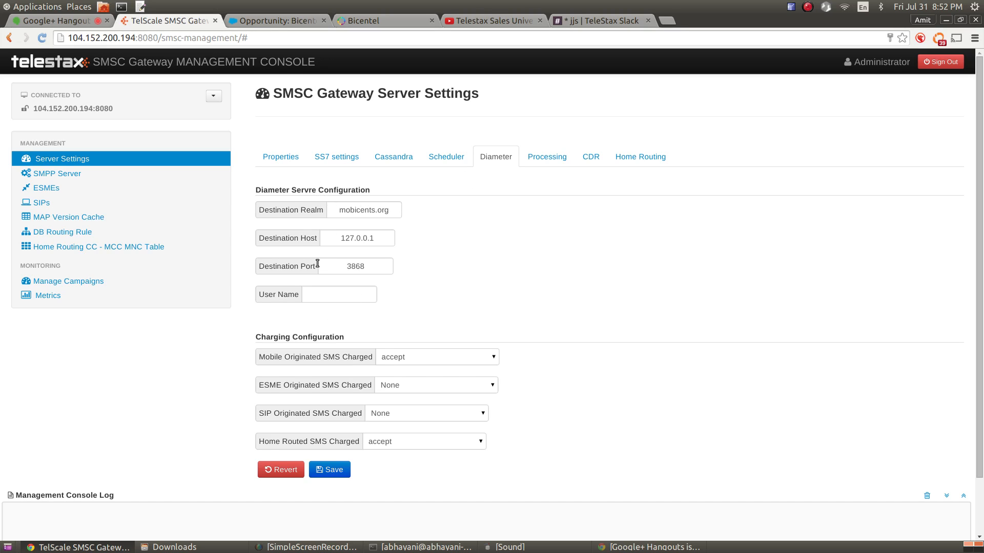
mouse_move(285, 214)
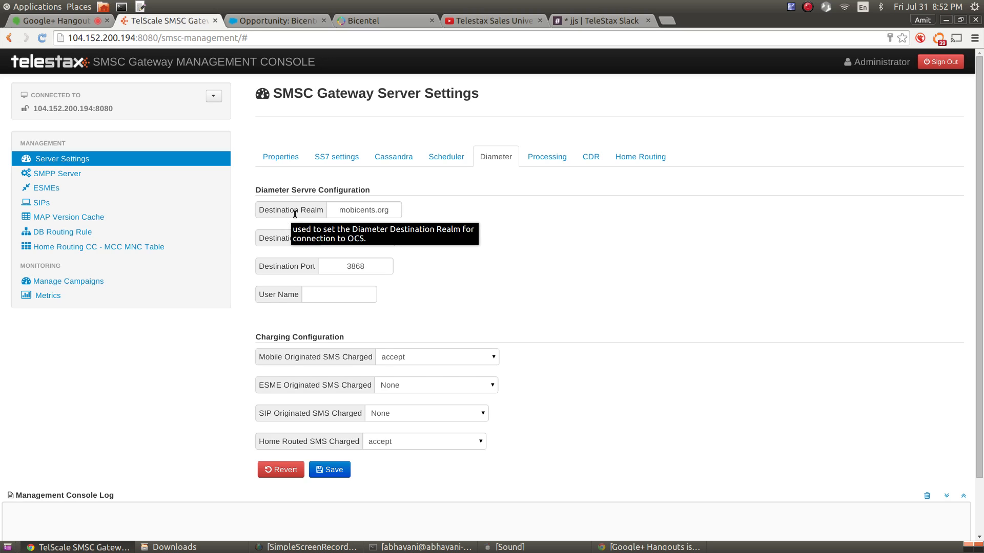
double_click(344, 214)
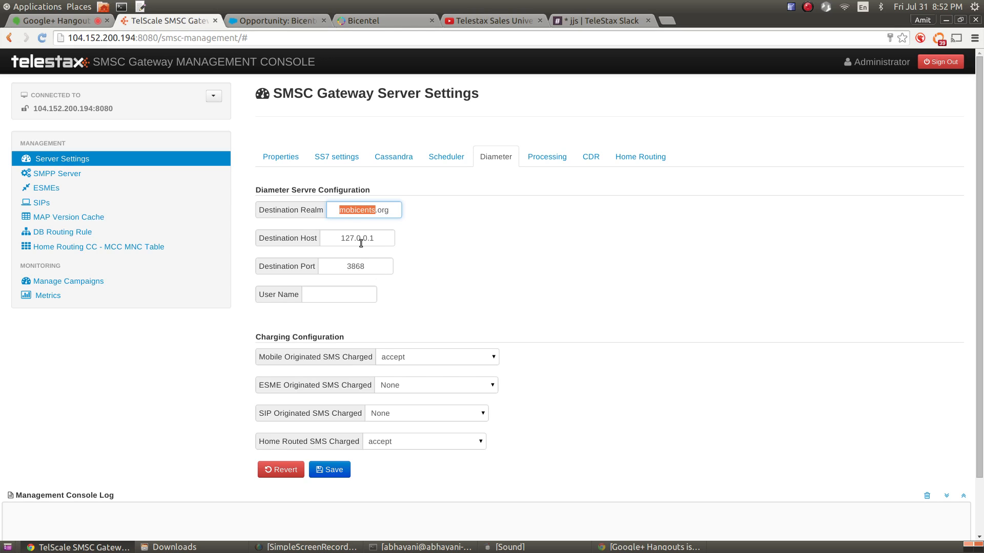
mouse_move(360, 242)
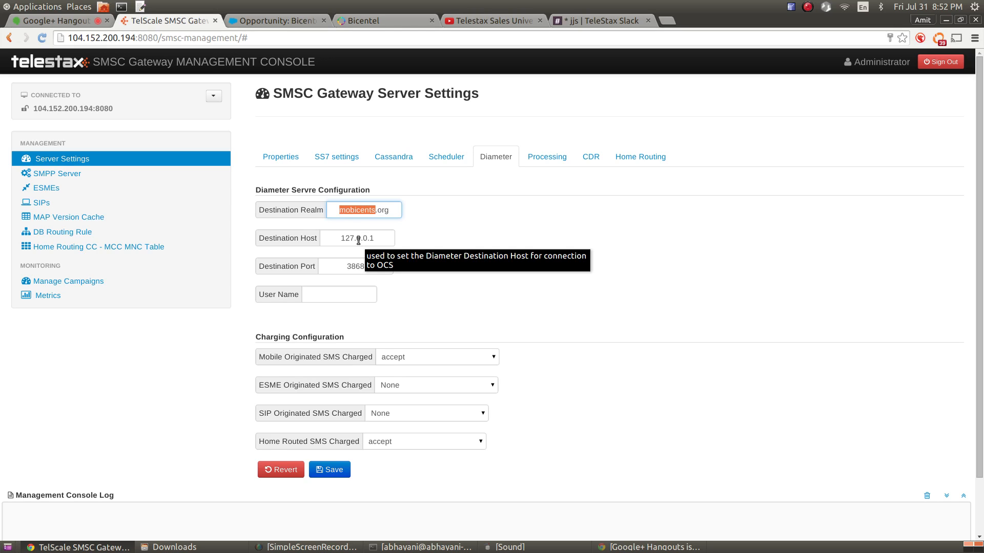
double_click(358, 240)
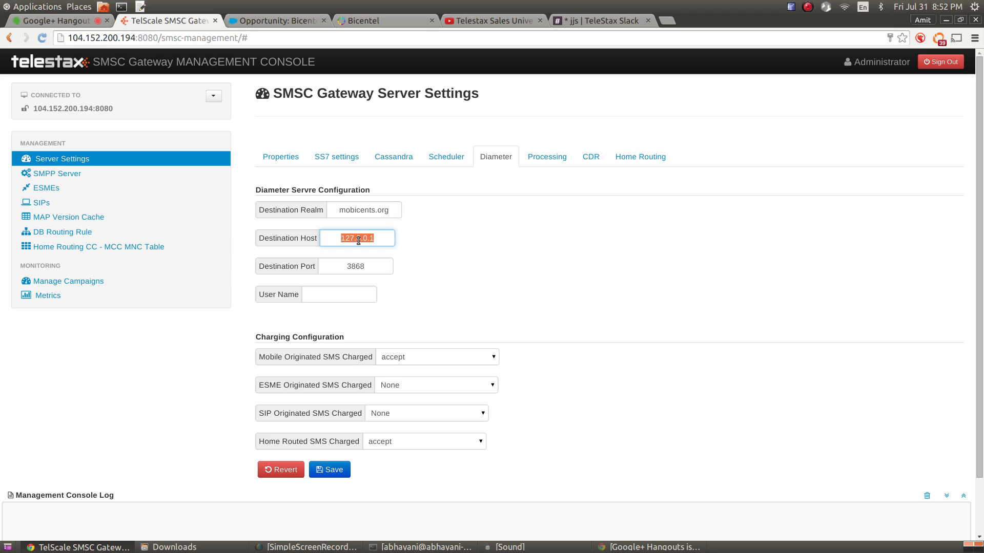
double_click(361, 266)
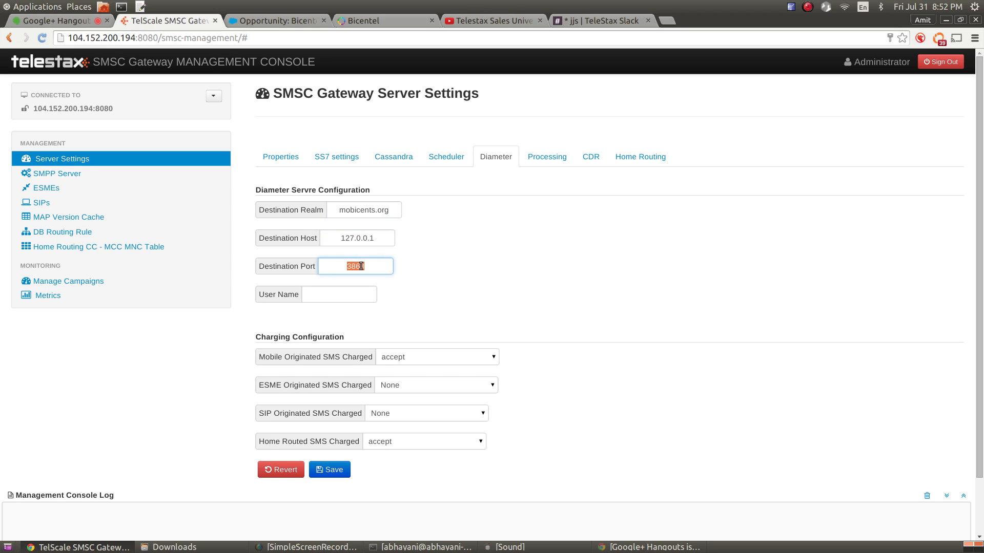
click(357, 301)
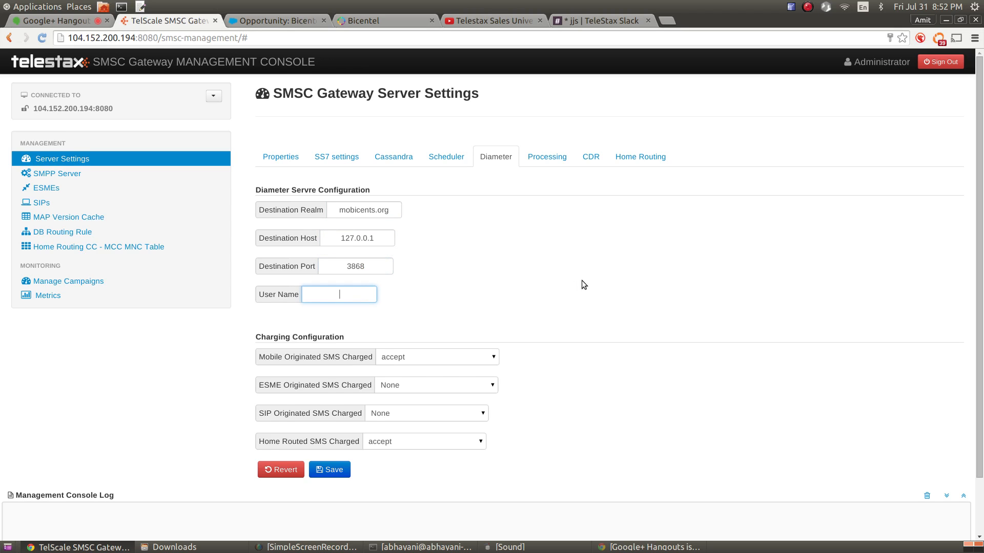
scroll(590, 288, down, 1)
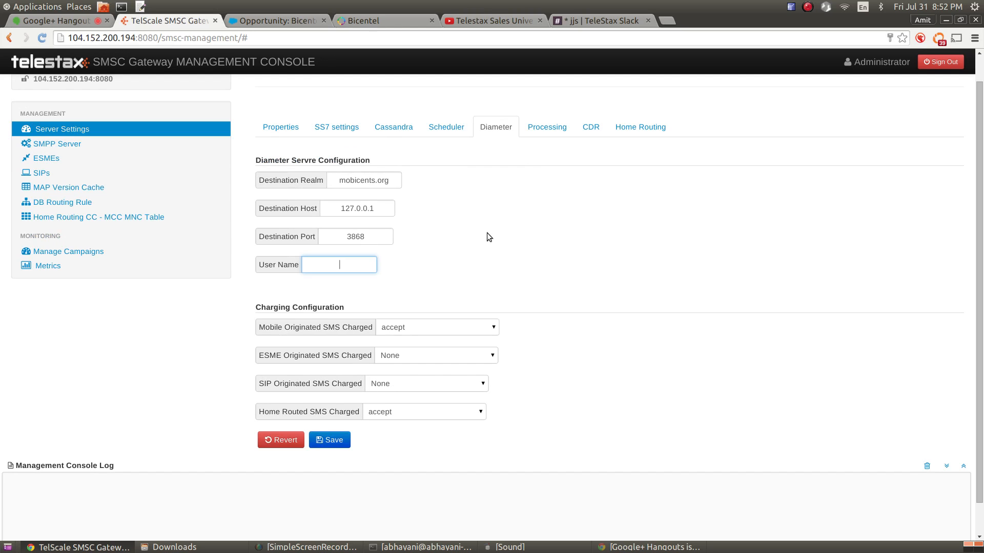
scroll(738, 334, down, 1)
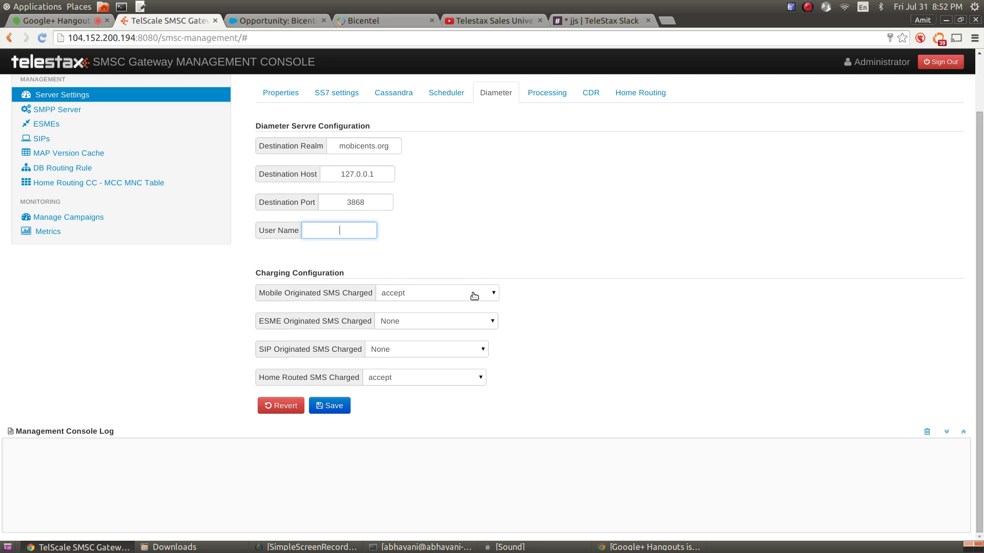
mouse_move(474, 296)
mouse_move(451, 352)
mouse_move(443, 378)
mouse_move(265, 294)
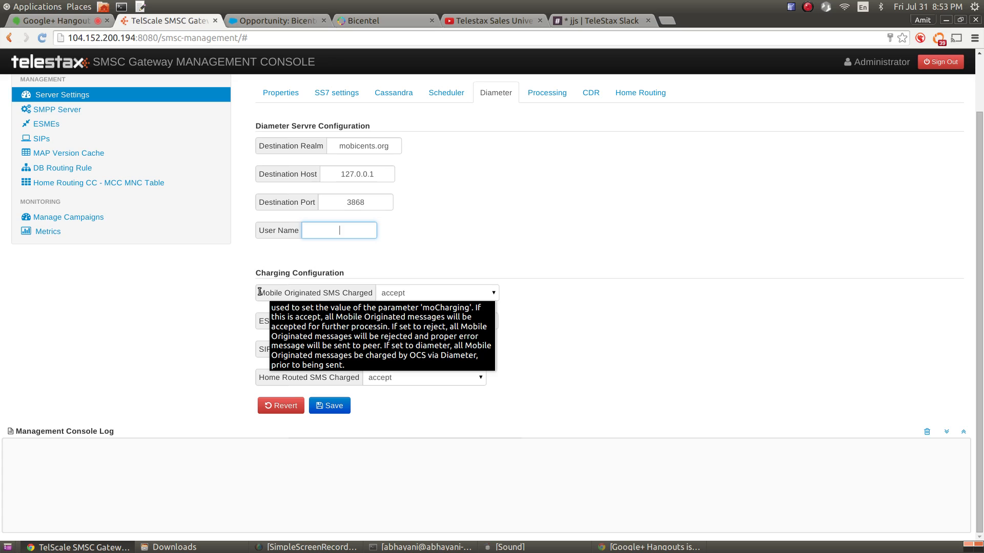
Try reject and accept for Mobile Originated SMS Charged, then set it to diameter
click(433, 295)
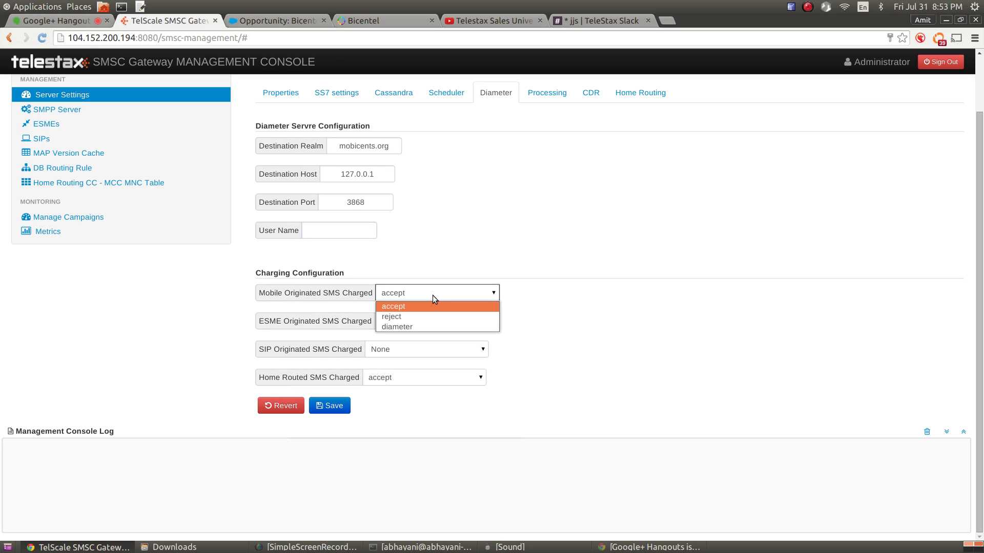
click(425, 317)
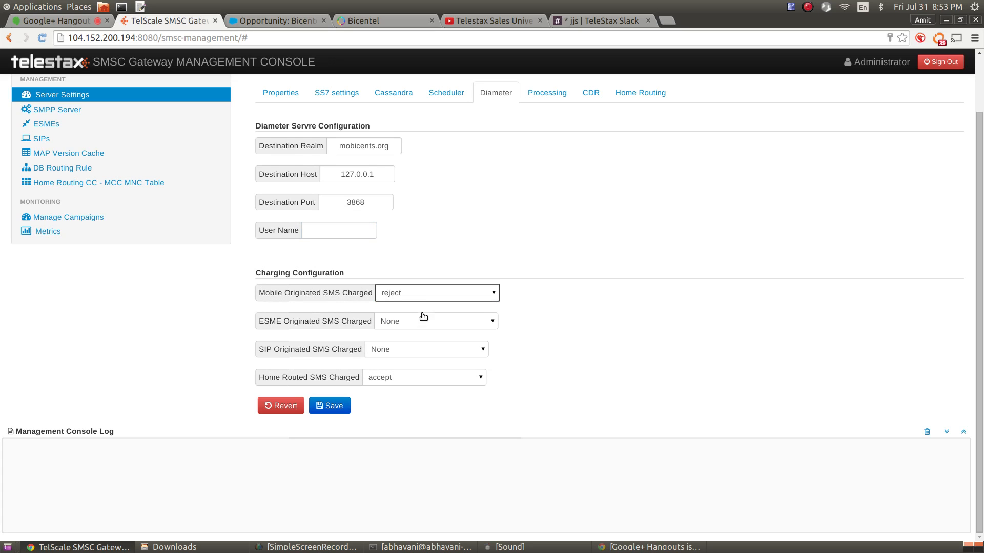
mouse_move(421, 299)
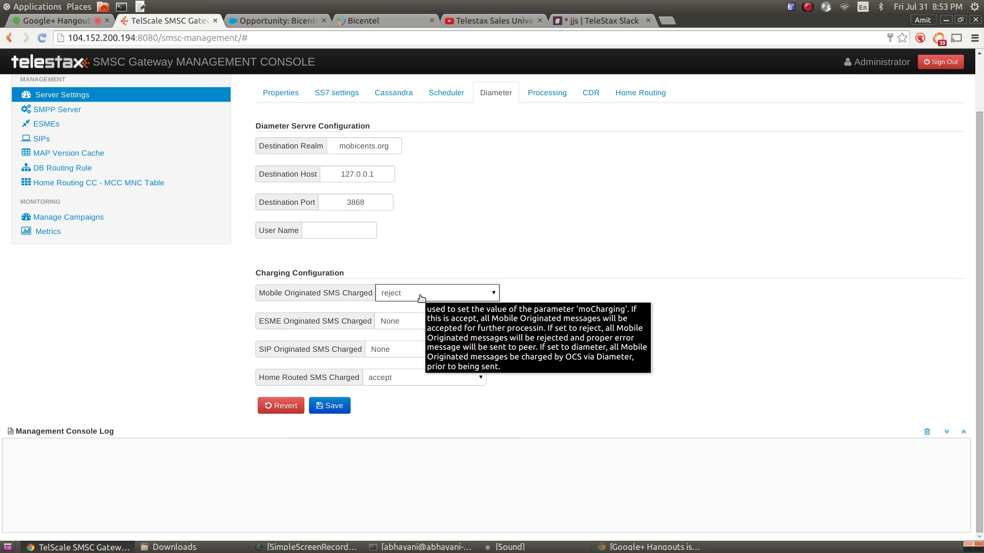
click(421, 298)
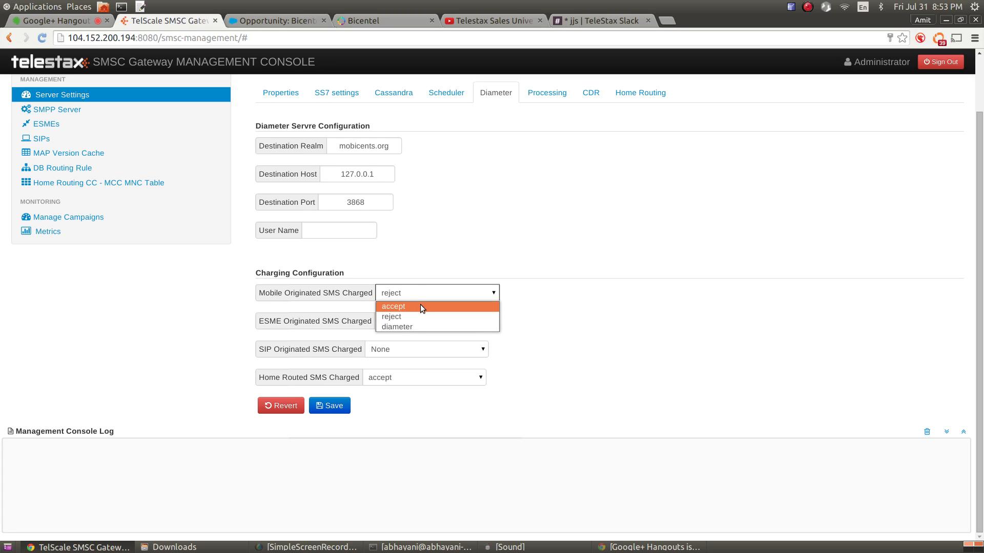
click(420, 306)
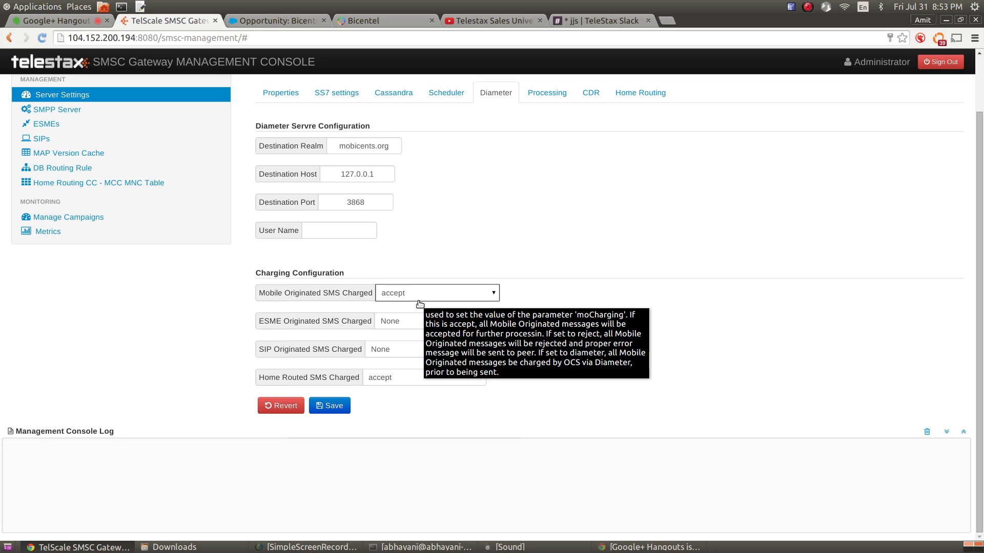
click(420, 294)
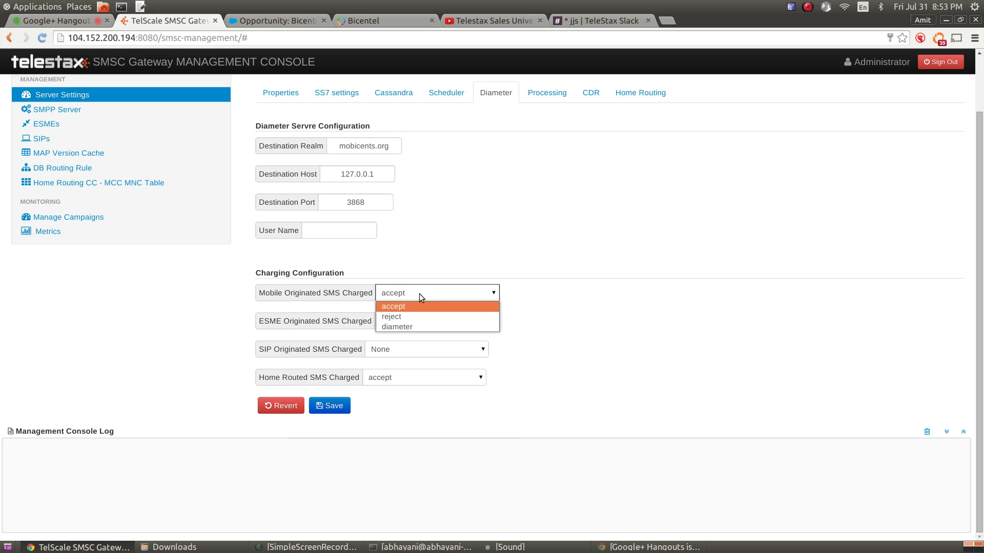
click(427, 327)
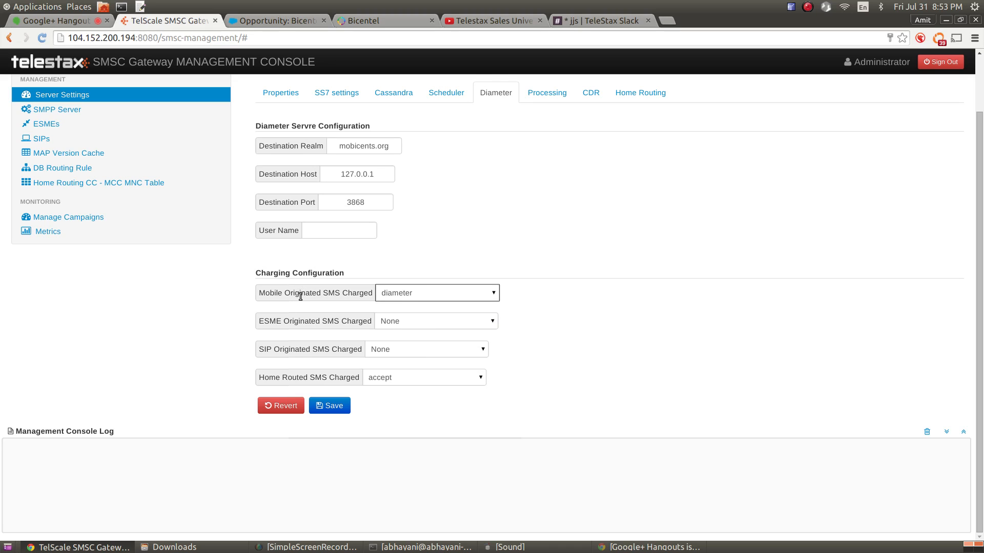
mouse_move(301, 296)
Try Selected, then All, for ESME Originated SMS Charged
mouse_move(458, 288)
click(401, 318)
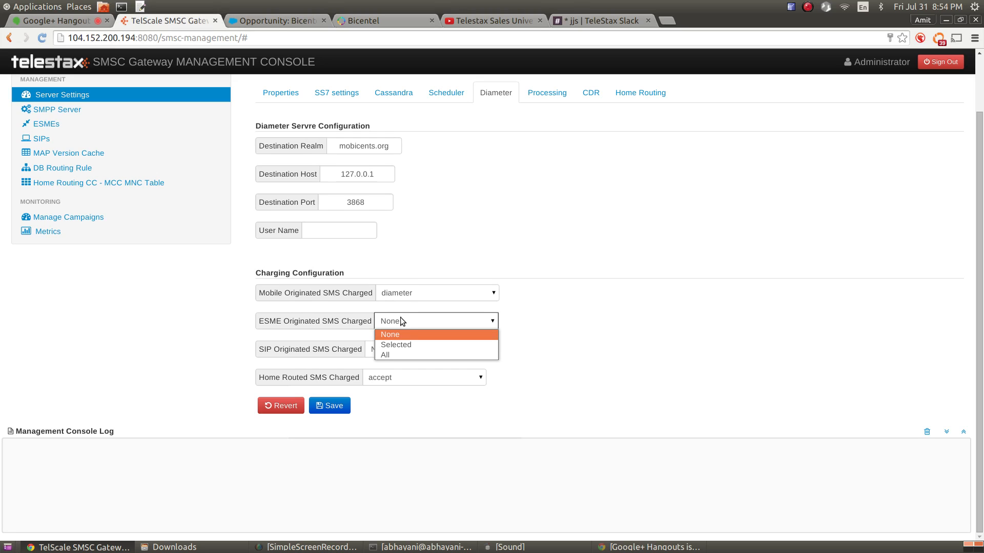
click(413, 344)
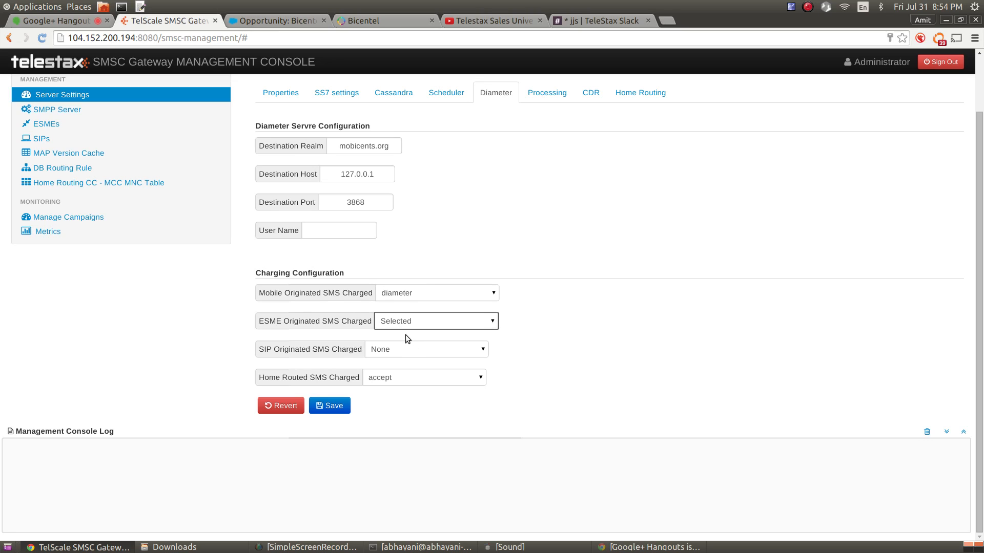
mouse_move(407, 327)
click(414, 318)
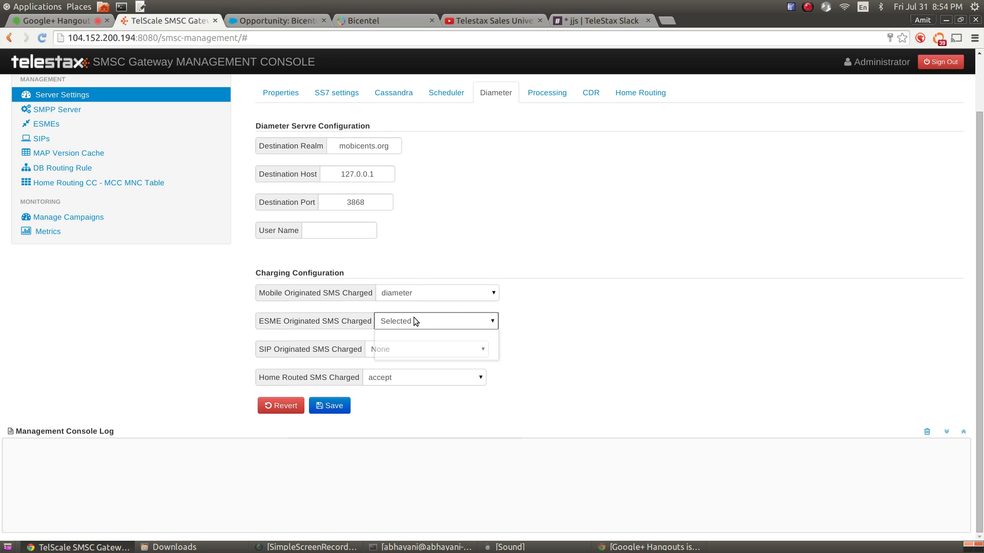
click(414, 318)
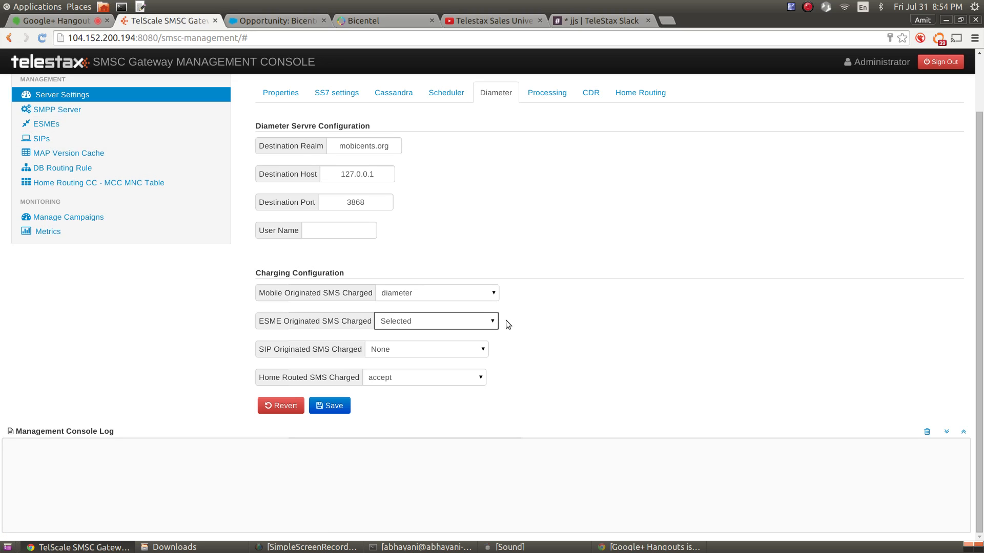
click(493, 321)
click(495, 355)
Leave SIP at None and Home Routed at accept; restore Mobile Originated to accept and ESME to None
click(419, 351)
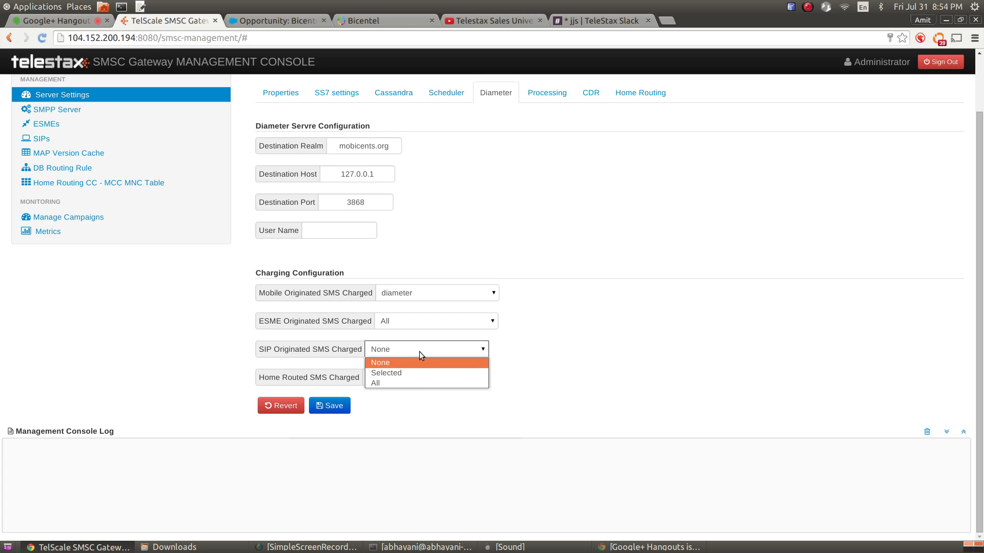
click(419, 352)
click(426, 377)
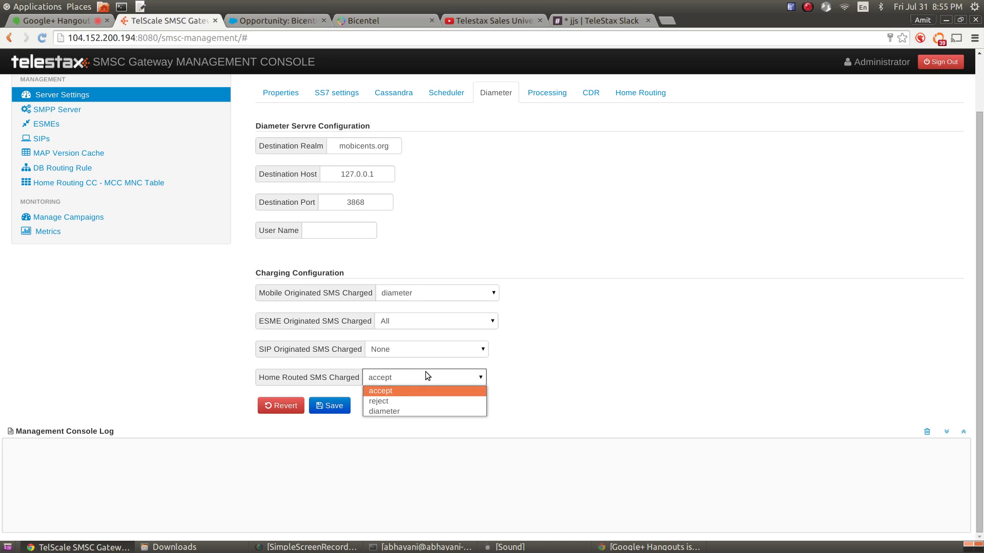
click(427, 377)
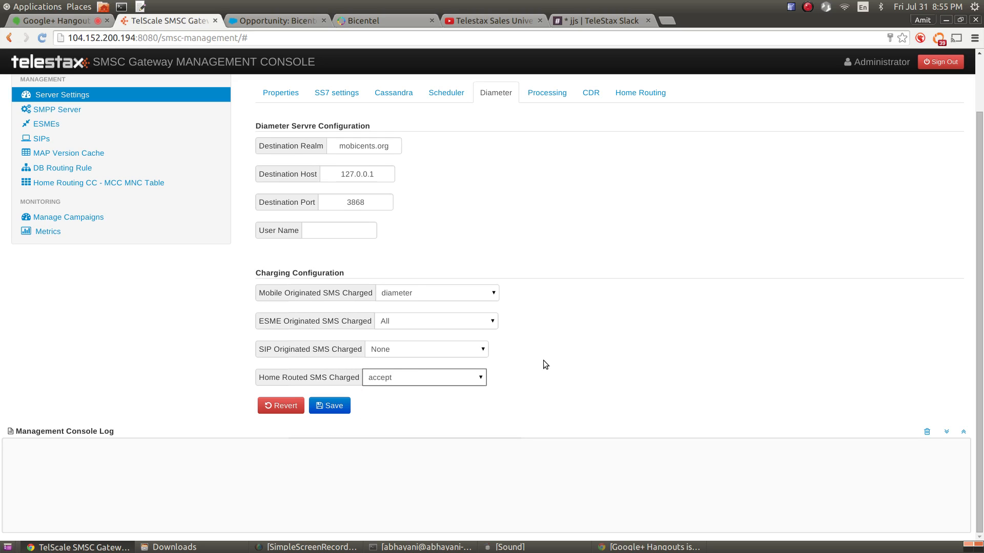
click(444, 293)
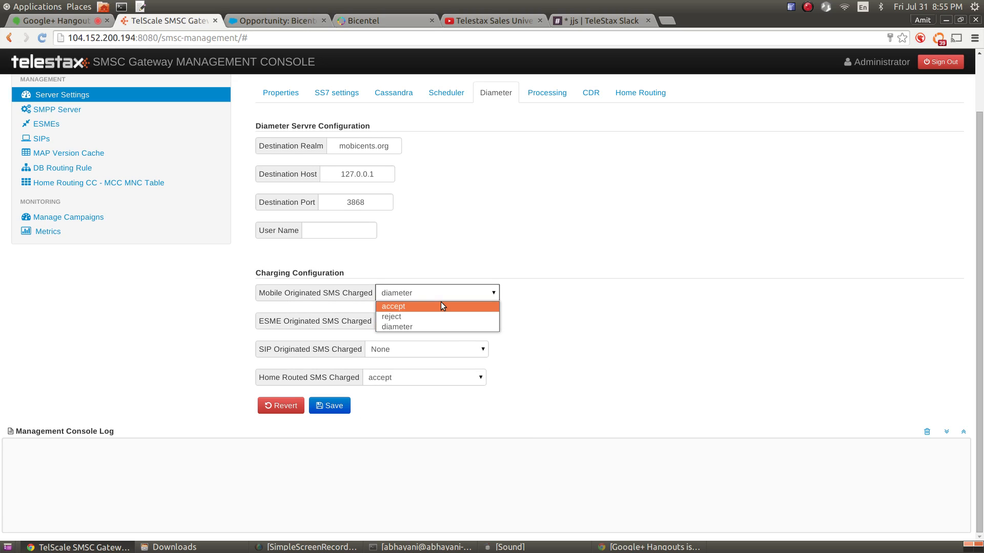
click(440, 305)
click(438, 321)
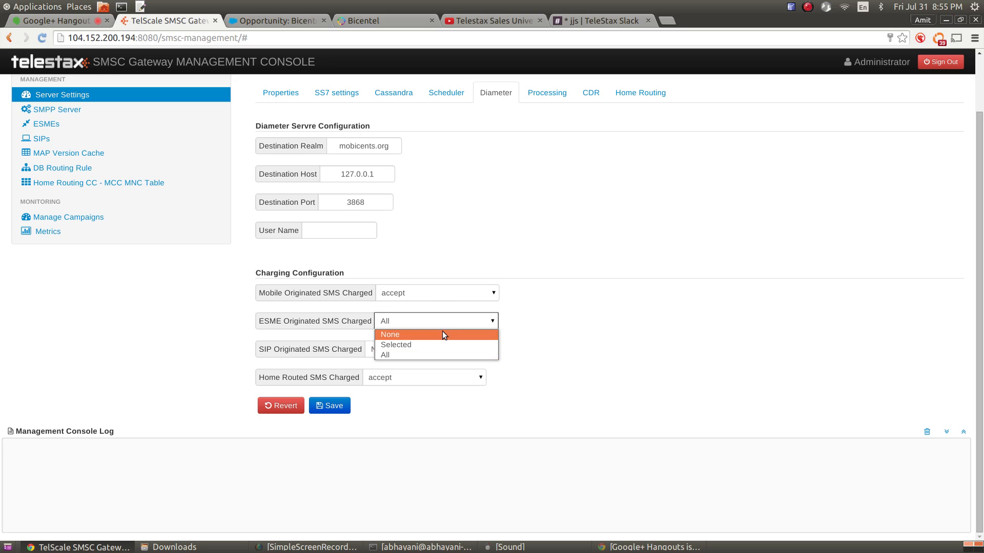
click(442, 331)
Revert the Diameter form to its saved values
scroll(541, 450, up, 2)
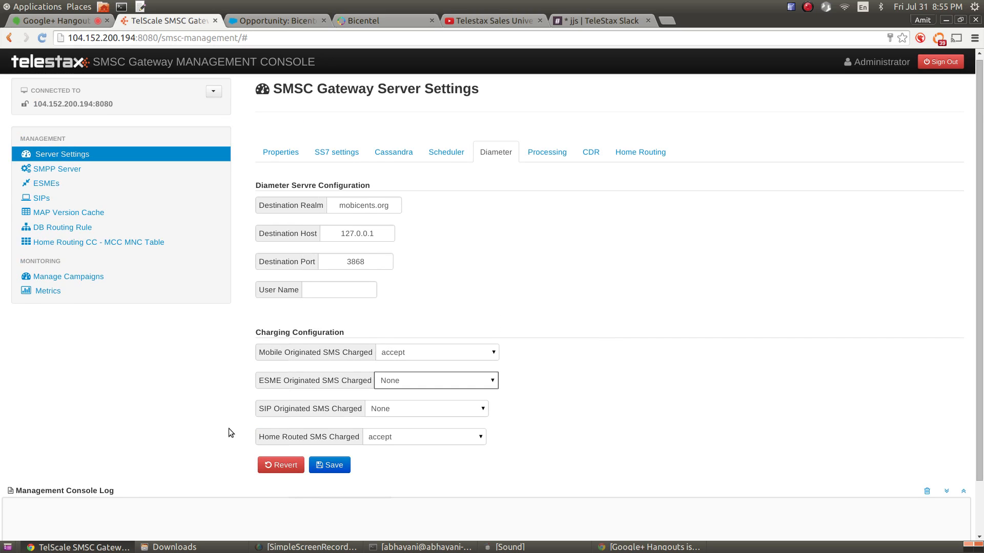
click(286, 471)
click(286, 471)
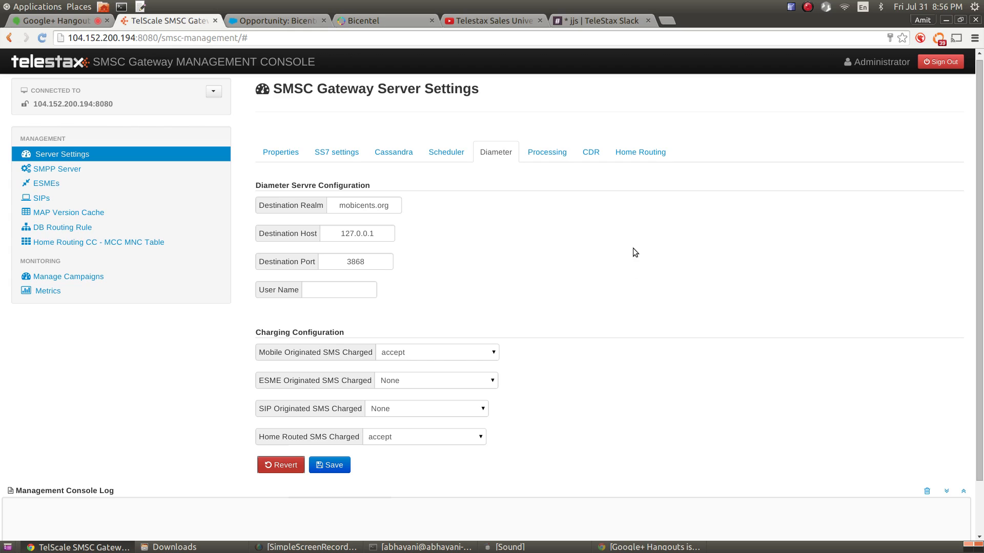
On the Processing tab, try Delivery Pause at true, then return it to false
click(547, 154)
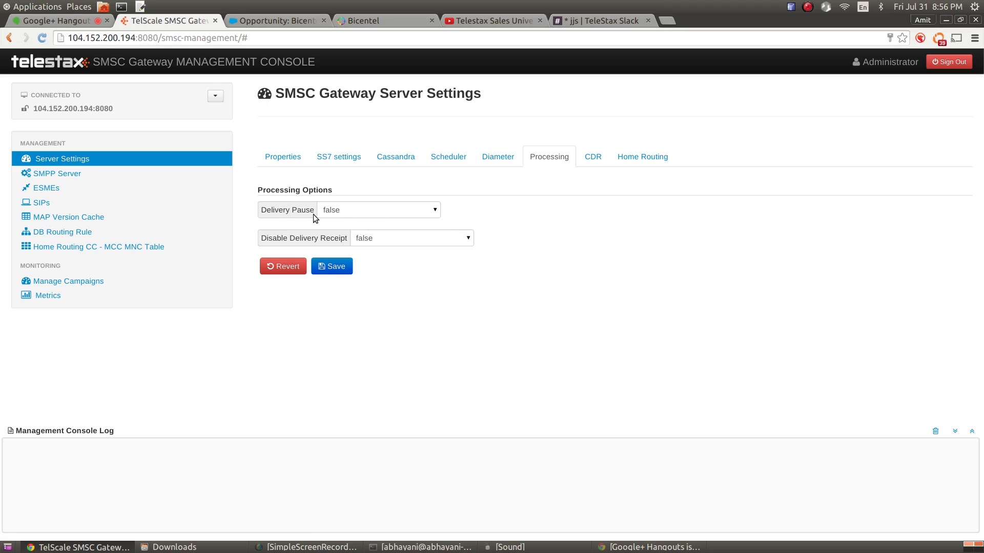
mouse_move(308, 208)
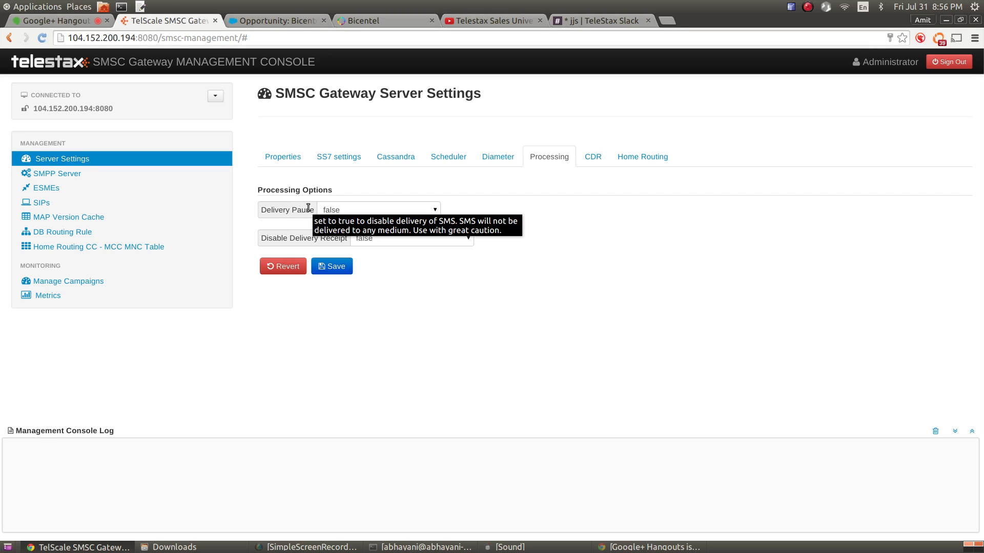
click(350, 210)
click(354, 220)
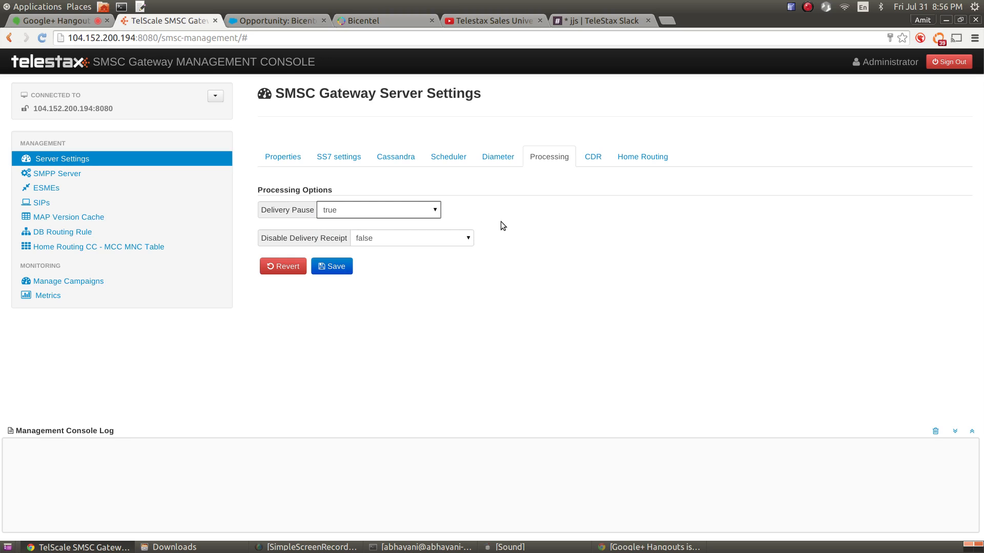
click(365, 212)
click(373, 233)
click(412, 209)
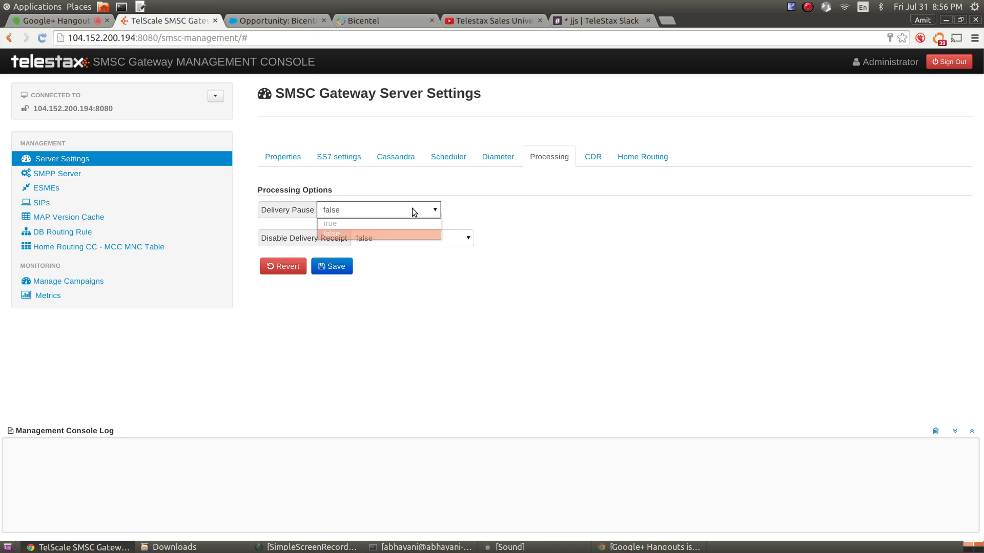
click(413, 210)
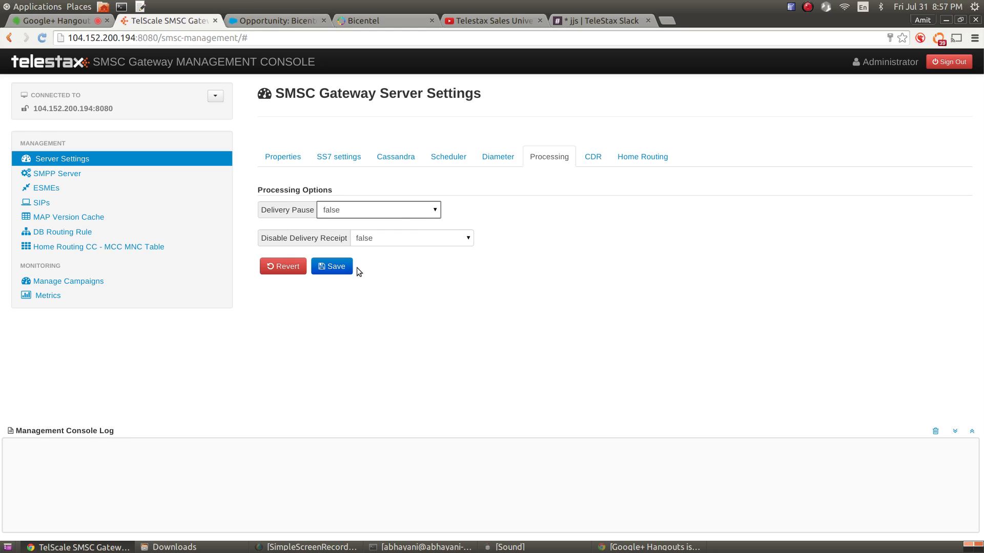
mouse_move(279, 241)
click(433, 242)
click(431, 250)
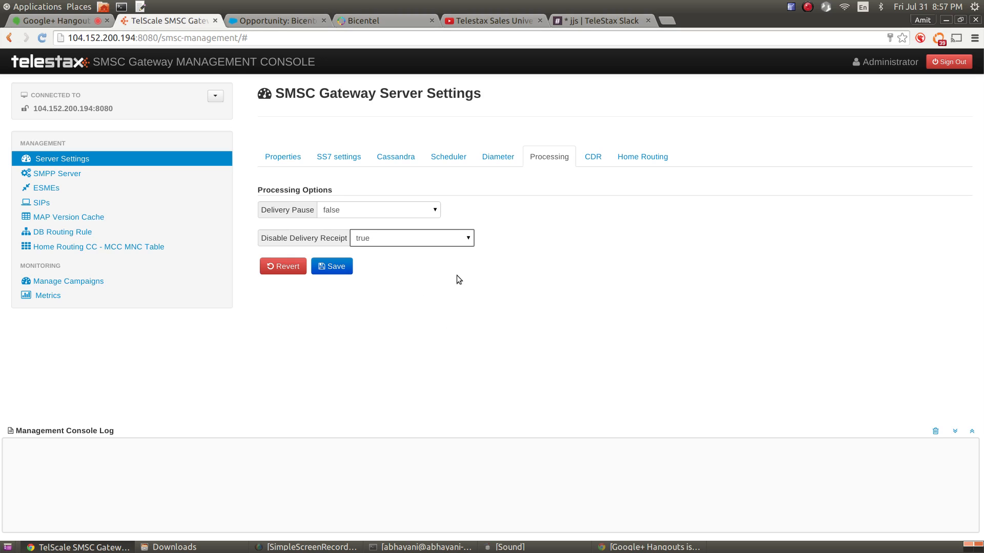
click(454, 240)
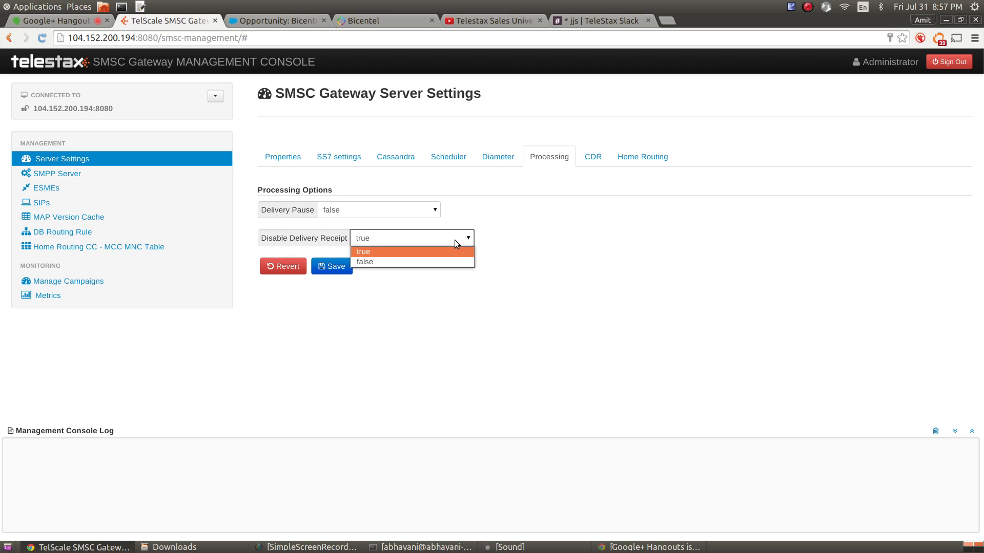
click(452, 259)
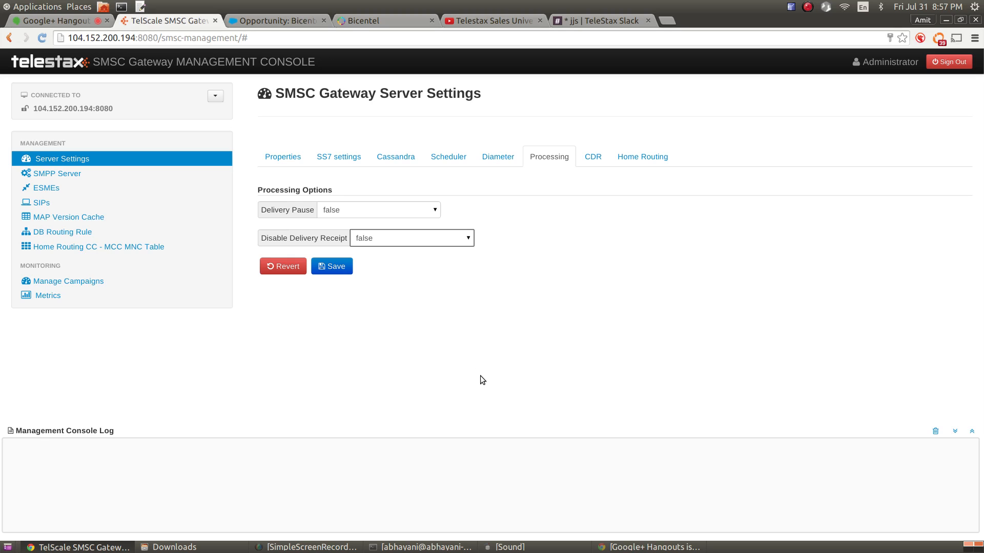
On the CDR tab, switch Generate receipt CDR to true and back to false
click(593, 158)
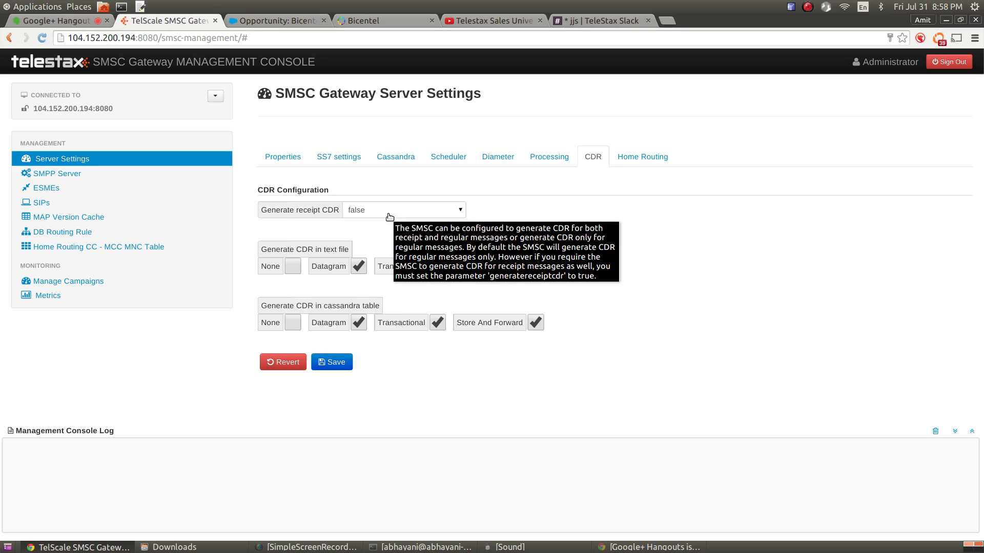
mouse_move(275, 211)
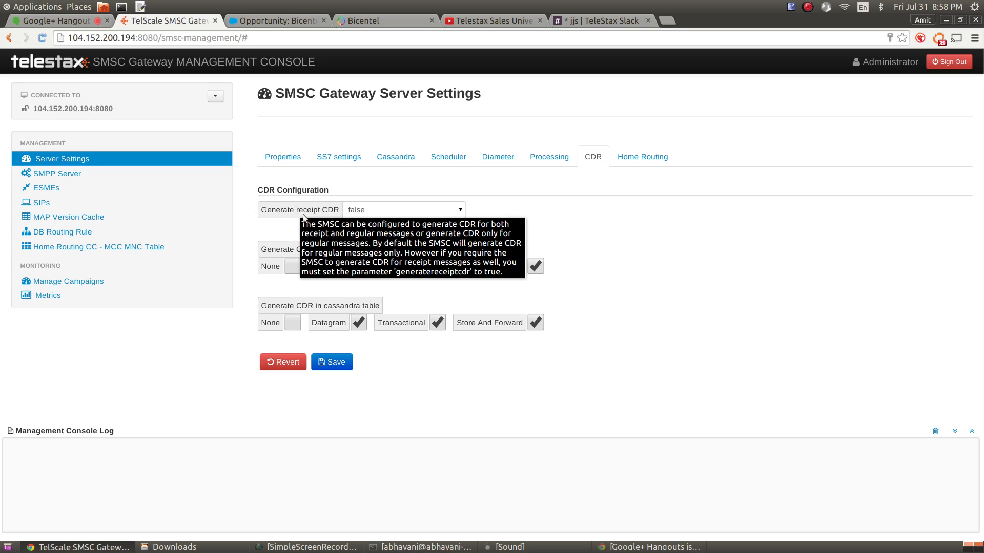
click(420, 211)
click(413, 224)
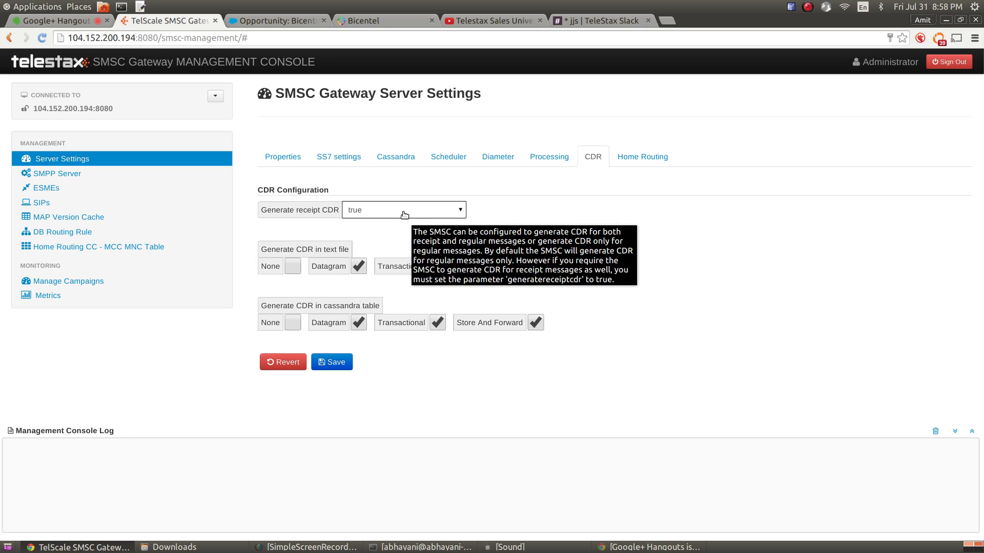
click(404, 214)
click(399, 229)
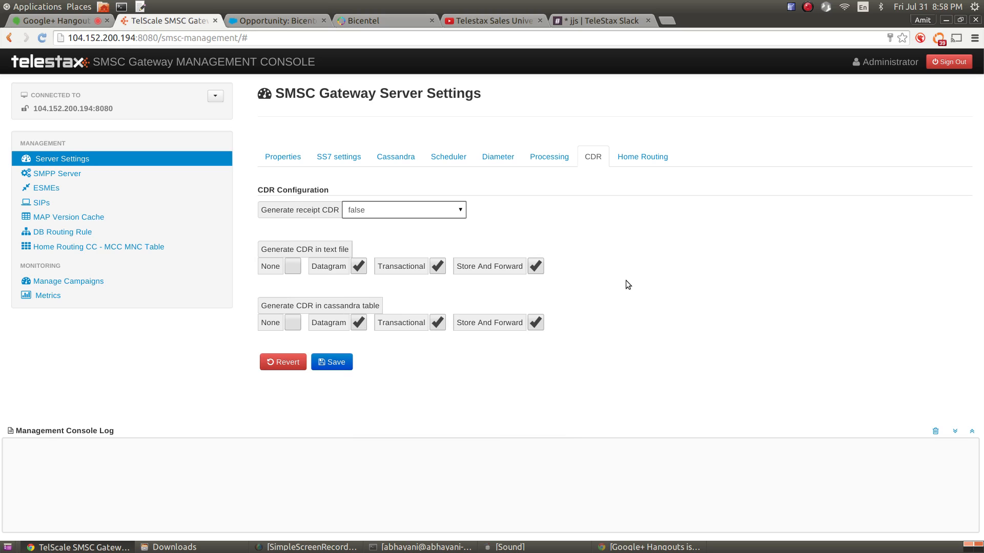
Re-tick Datagram, Transactional and Store And Forward text-file CDRs, then show Home Routing settings
click(293, 267)
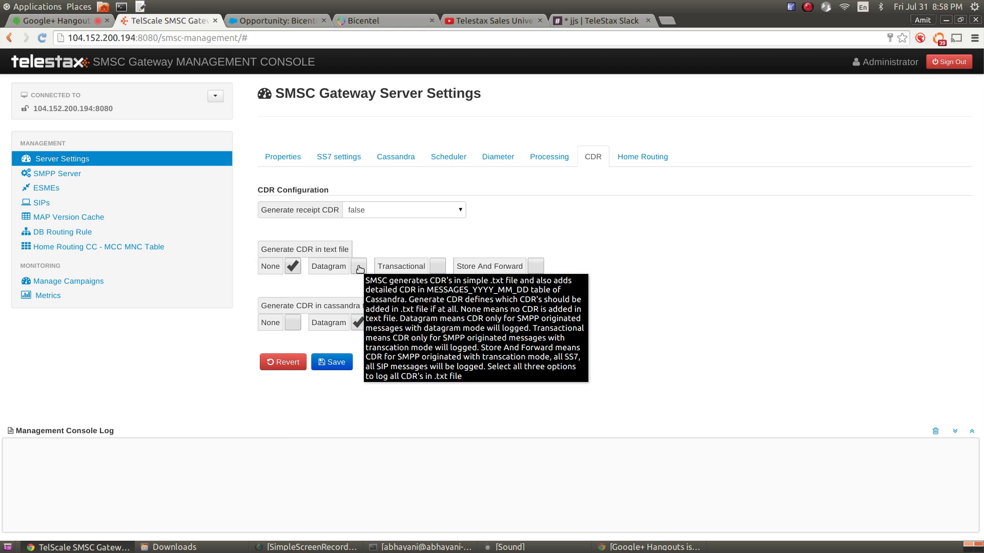
click(302, 270)
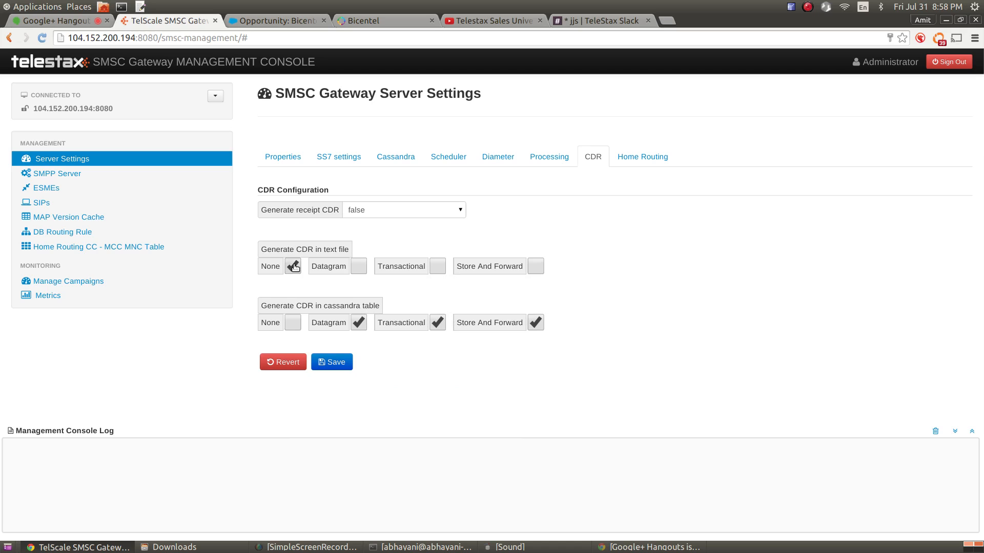
click(358, 270)
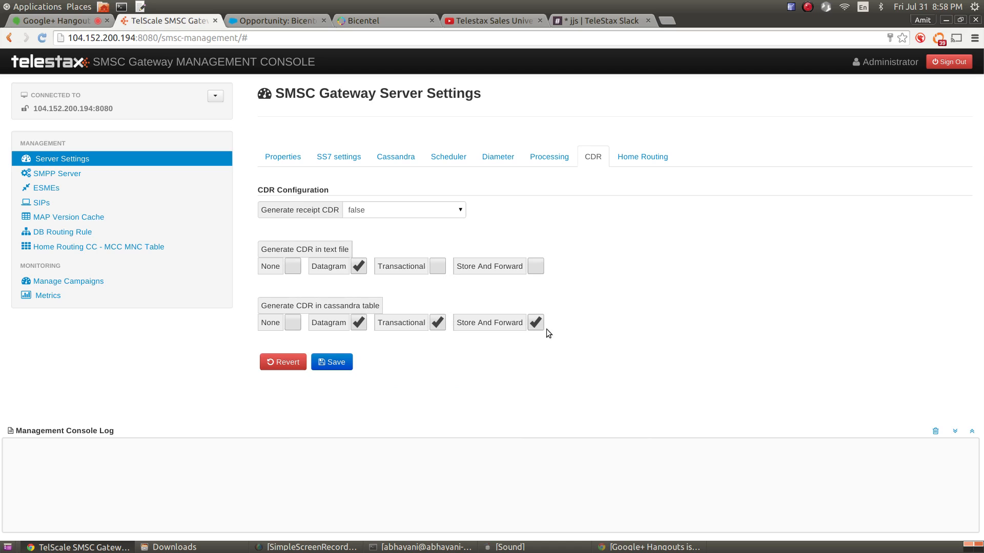
click(437, 267)
click(538, 269)
mouse_move(453, 313)
click(647, 157)
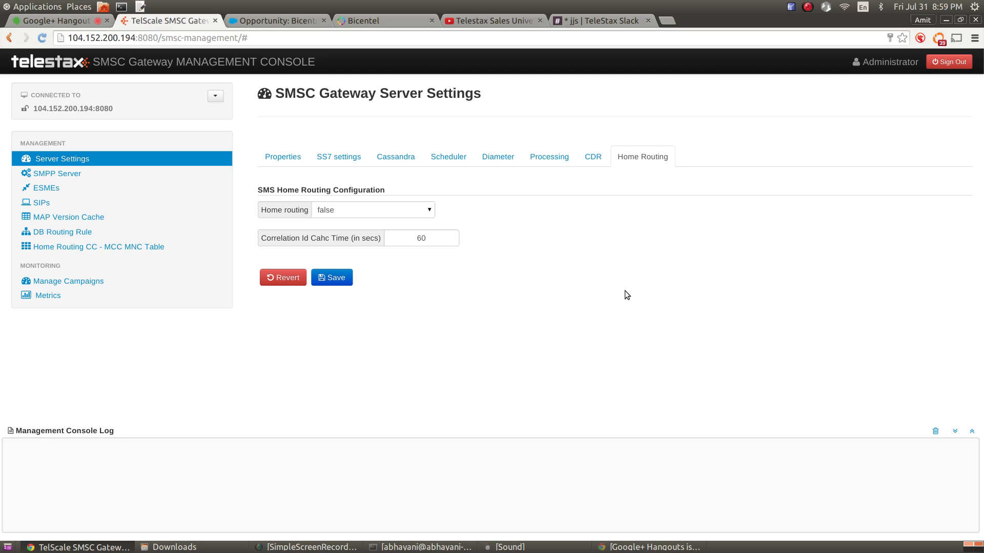
Switch the Home routing dropdown to true, leaving Correlation Id cache time at 60
click(414, 217)
click(401, 230)
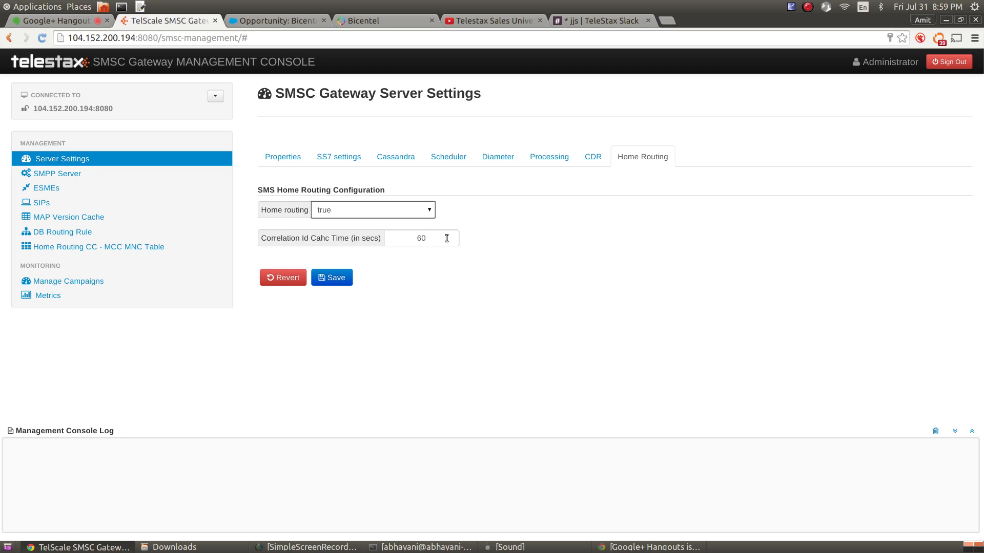
key(Tab)
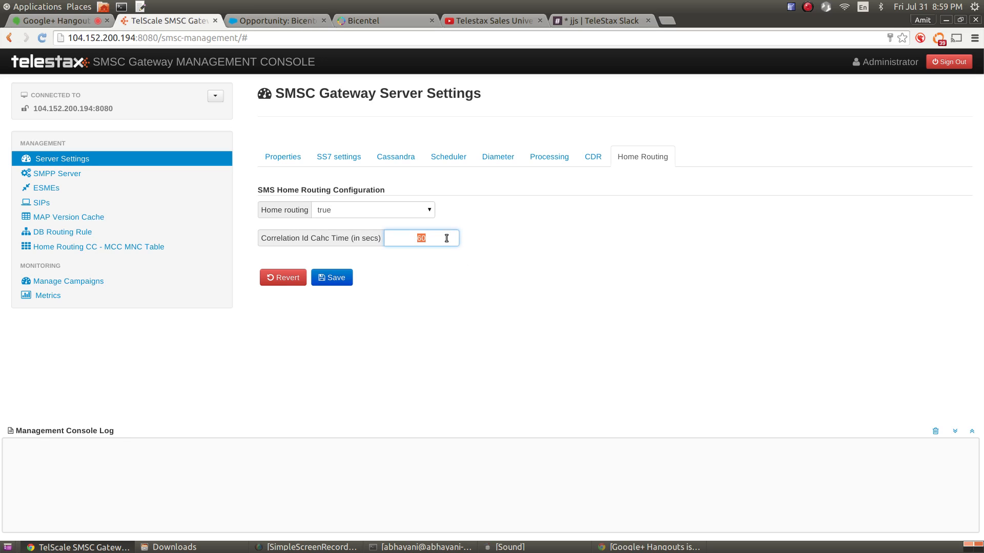
click(499, 318)
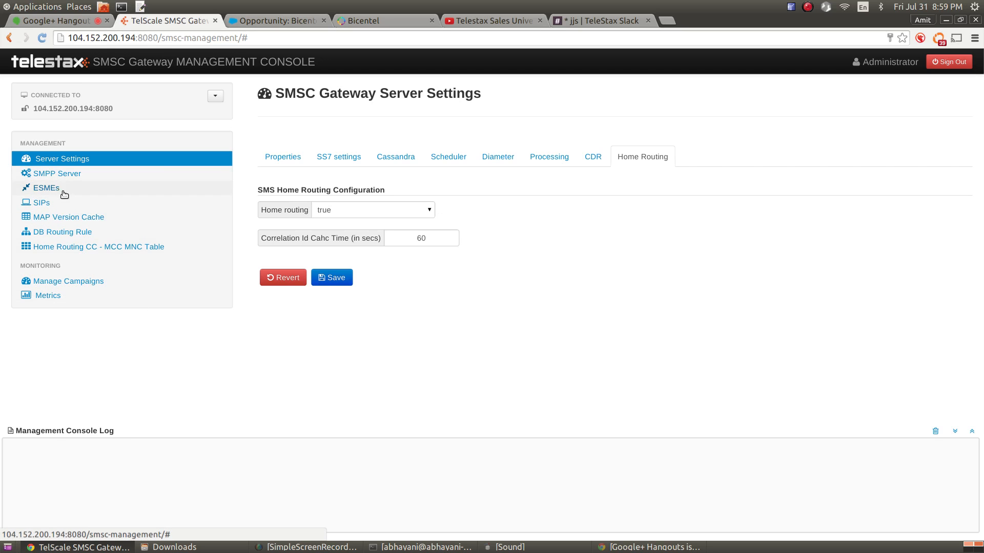
Go to the SMPP Server page and expand SmppManagement's details
click(57, 175)
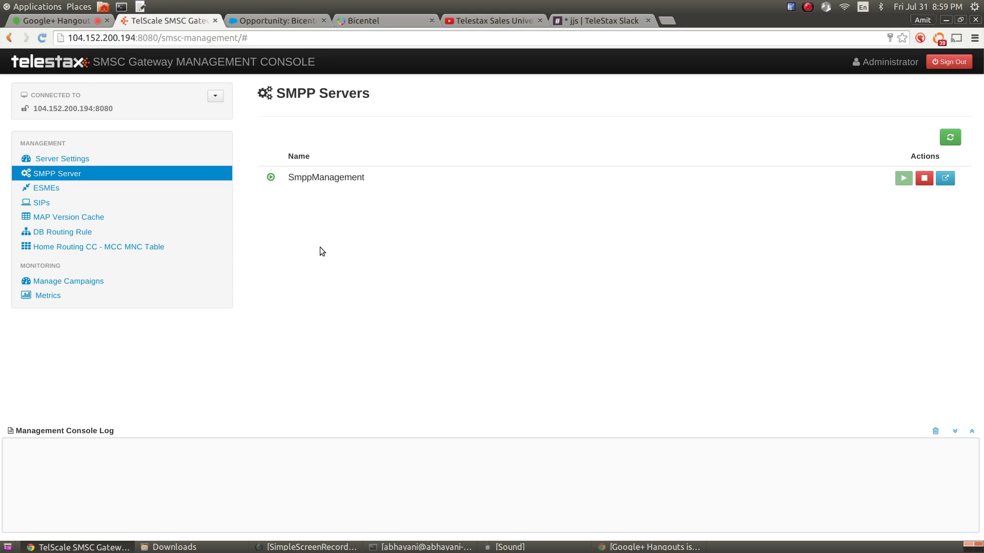
click(312, 180)
scroll(576, 214, down, 6)
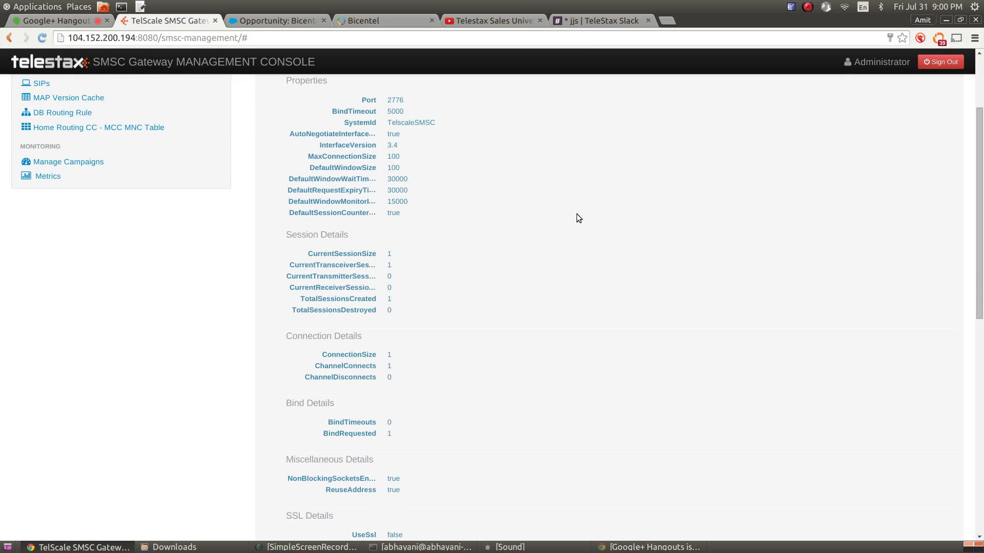
scroll(471, 327, down, 5)
scroll(472, 327, up, 12)
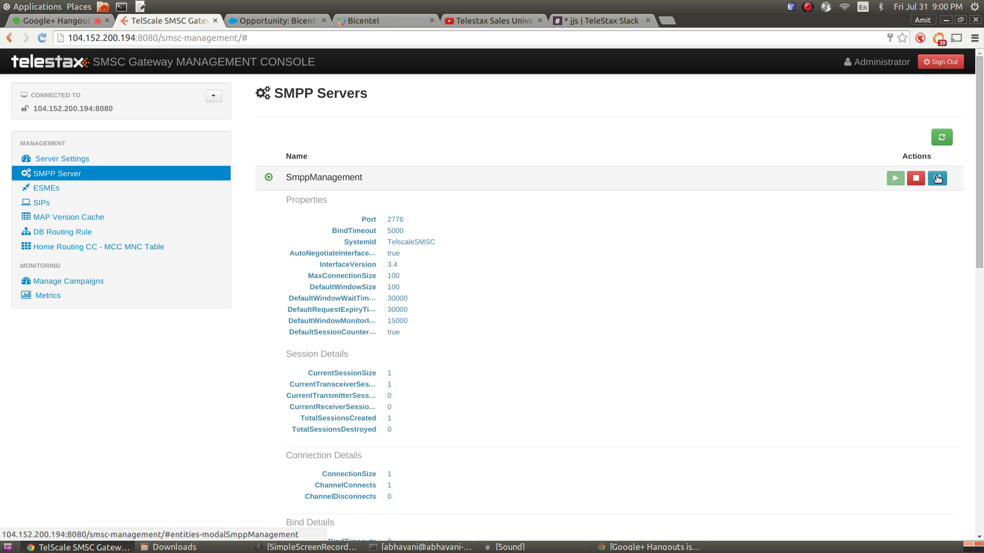
Look over SmppManagement's editable properties, close them, and expand the server row again
click(937, 178)
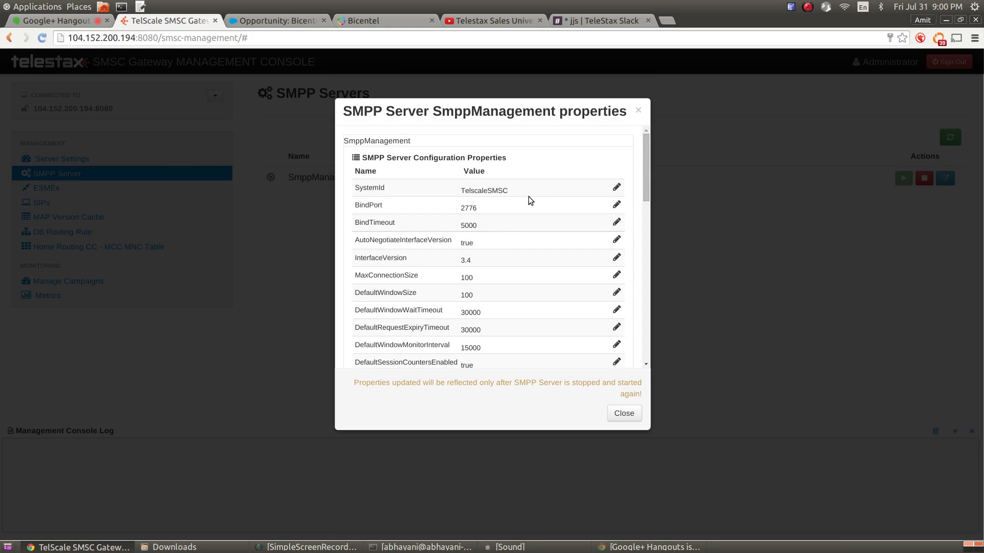
scroll(528, 197, down, 2)
scroll(527, 197, up, 2)
scroll(516, 259, down, 10)
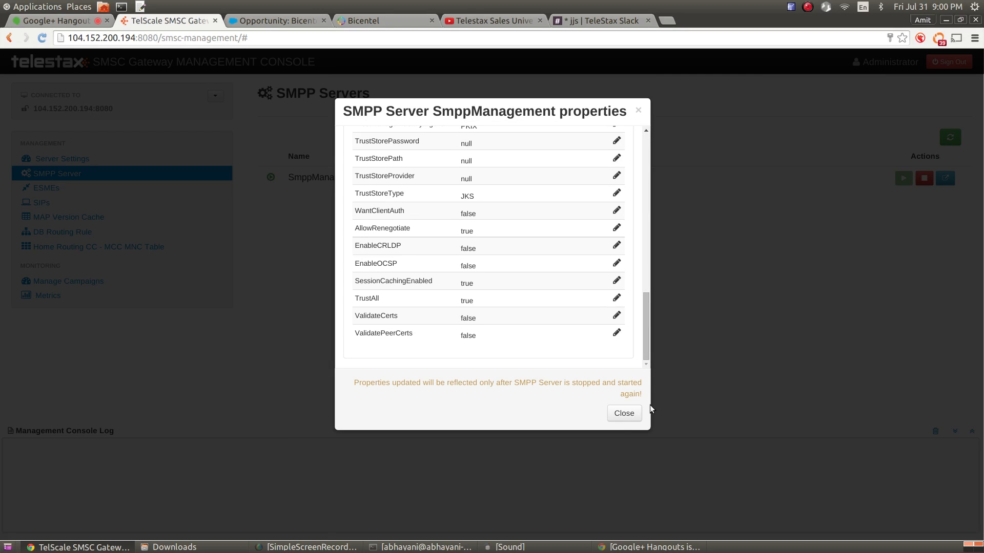
click(625, 413)
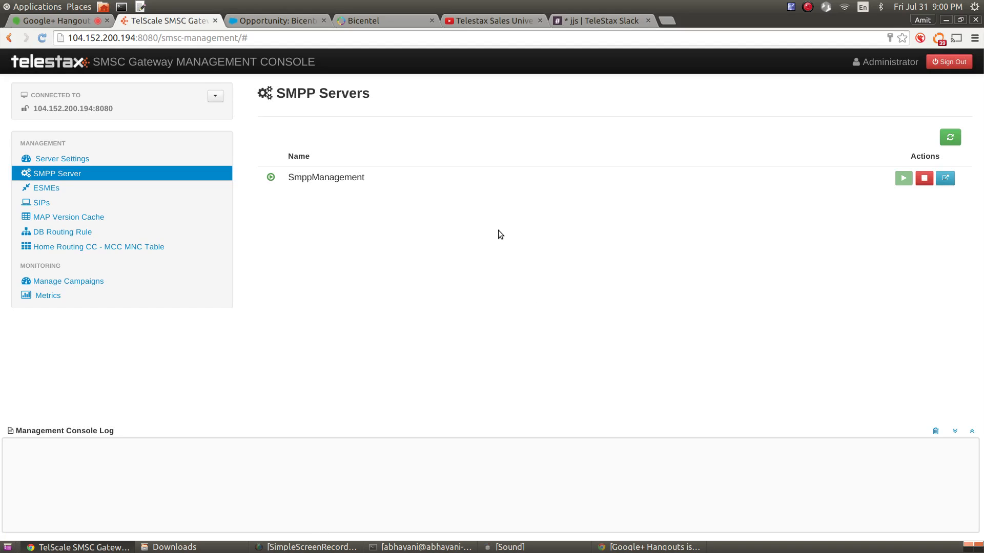
click(397, 177)
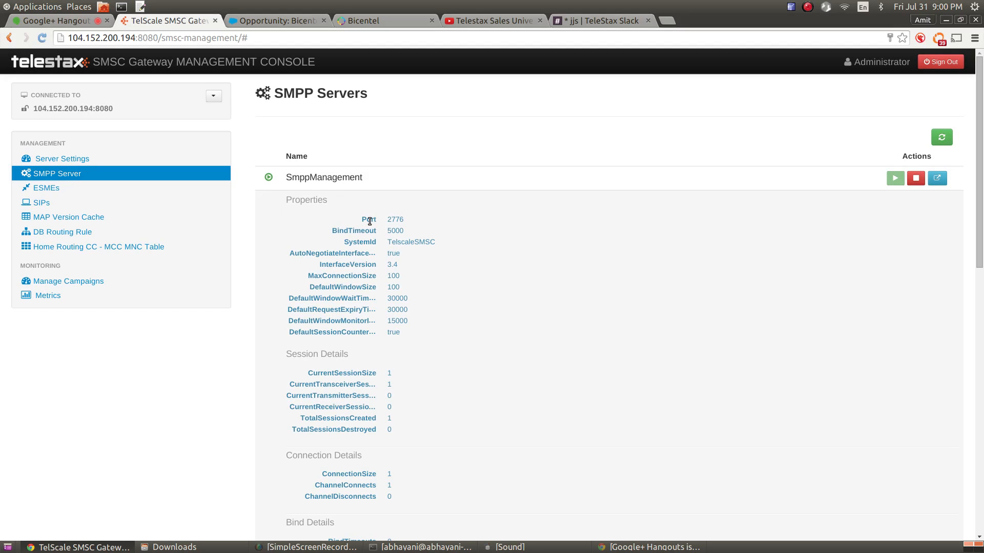
Highlight the Port 2776 and BindTimeout 5000 values in SmppManagement's details
drag(370, 221, 367, 221)
double_click(396, 220)
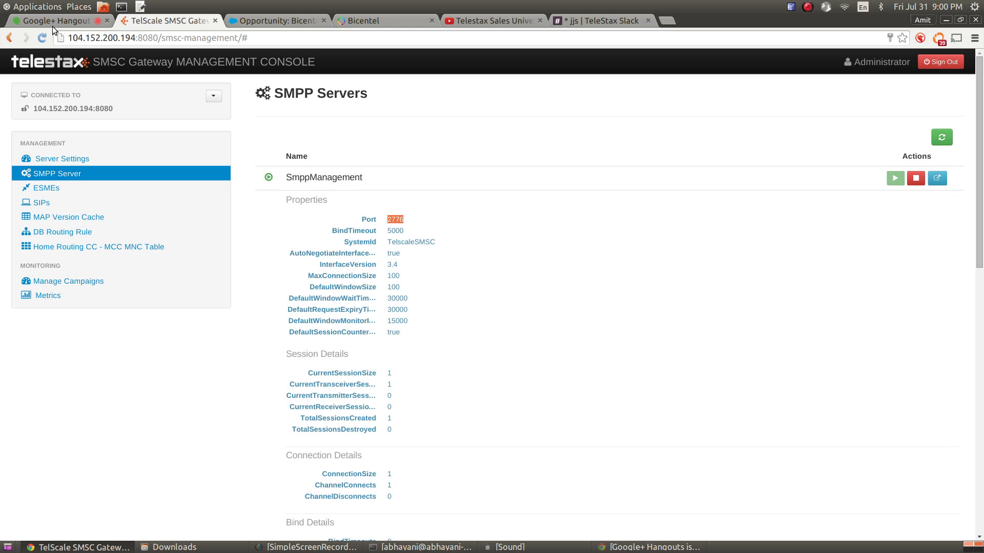
drag(68, 38, 127, 37)
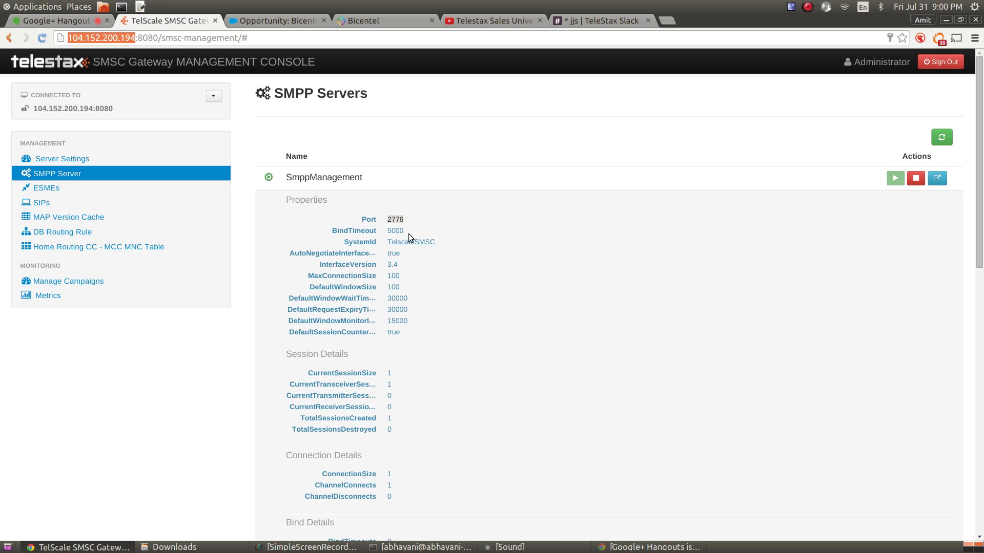
double_click(395, 219)
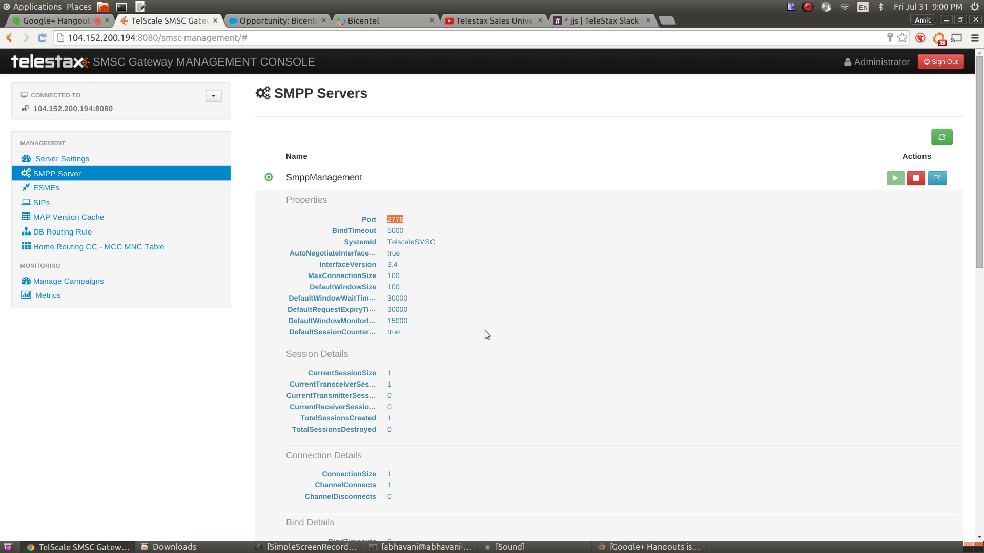
click(342, 227)
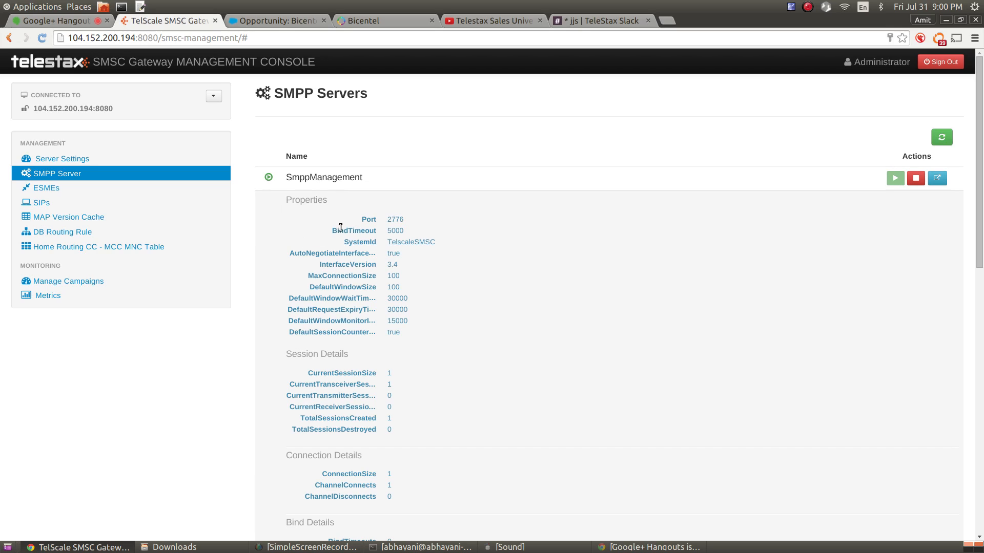
double_click(393, 232)
Highlight SystemId TelscaleSMSC, auto-negotiate true and InterfaceVersion 3.4, then open the properties dialog
double_click(352, 244)
double_click(413, 242)
double_click(423, 243)
double_click(332, 253)
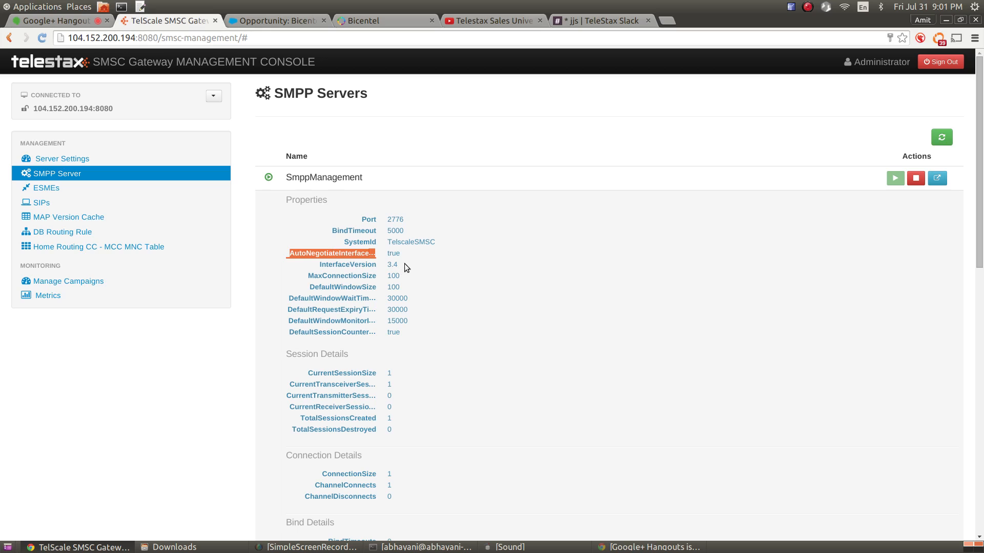
double_click(394, 254)
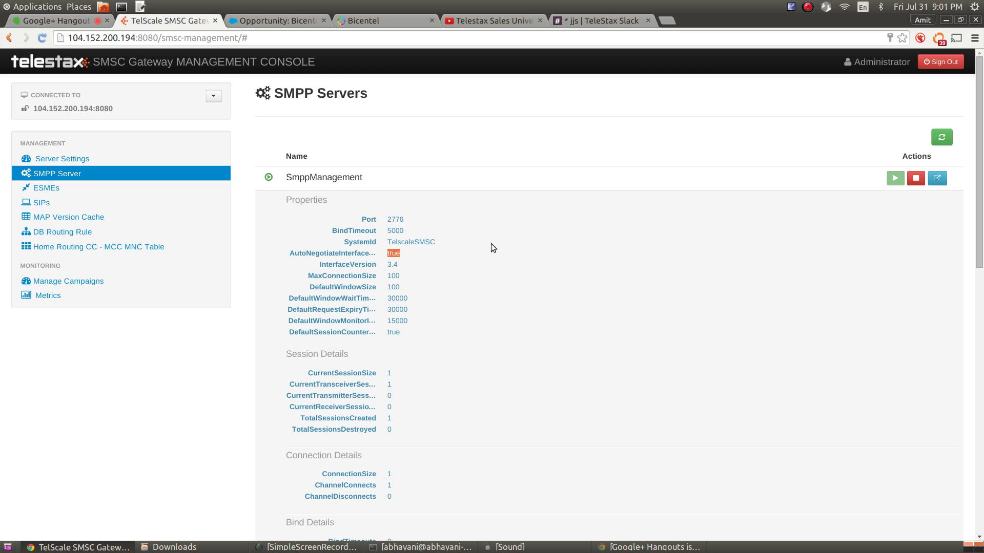
click(389, 264)
double_click(390, 264)
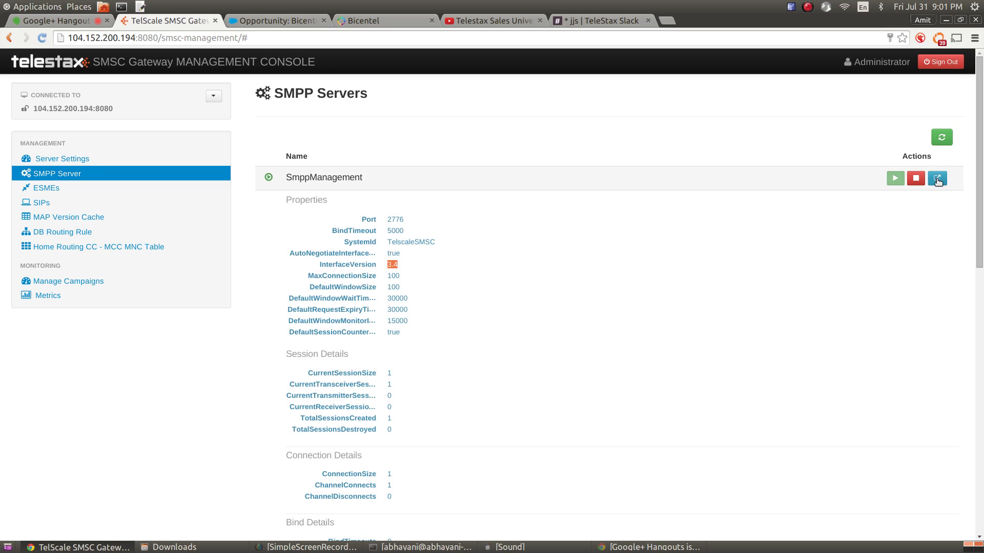
click(937, 178)
scroll(541, 287, up, 10)
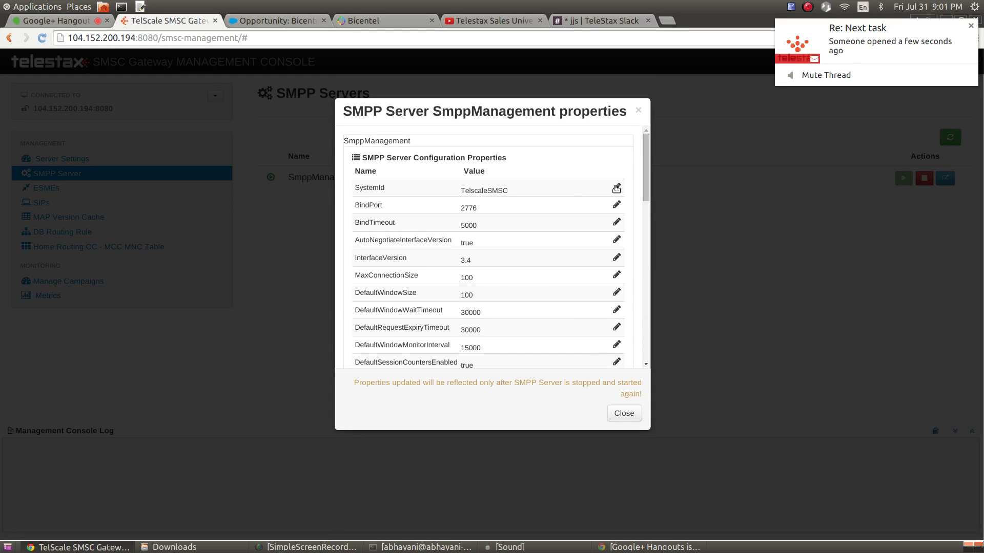
Rename SystemId from TelscaleSMSC to BicentelSMSC and save it
click(617, 188)
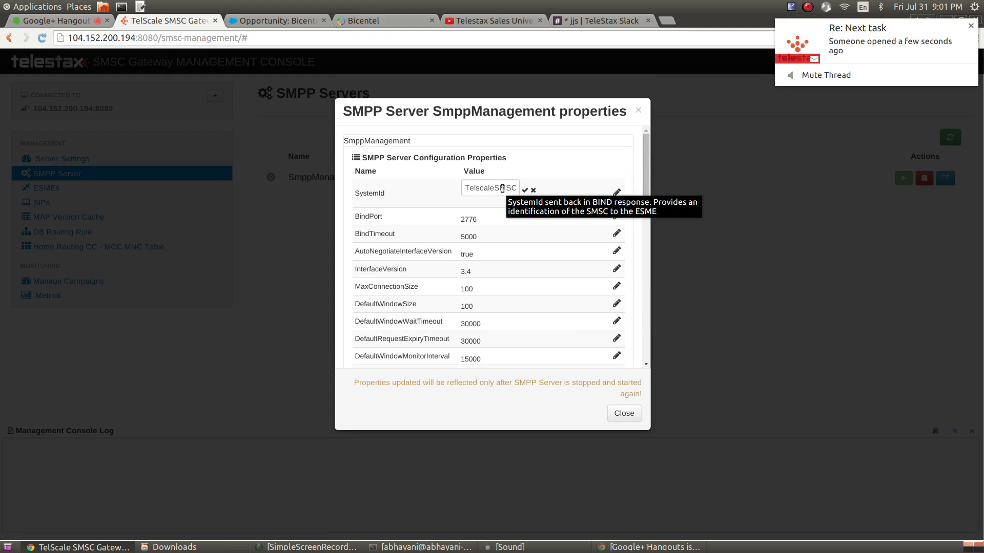
double_click(502, 189)
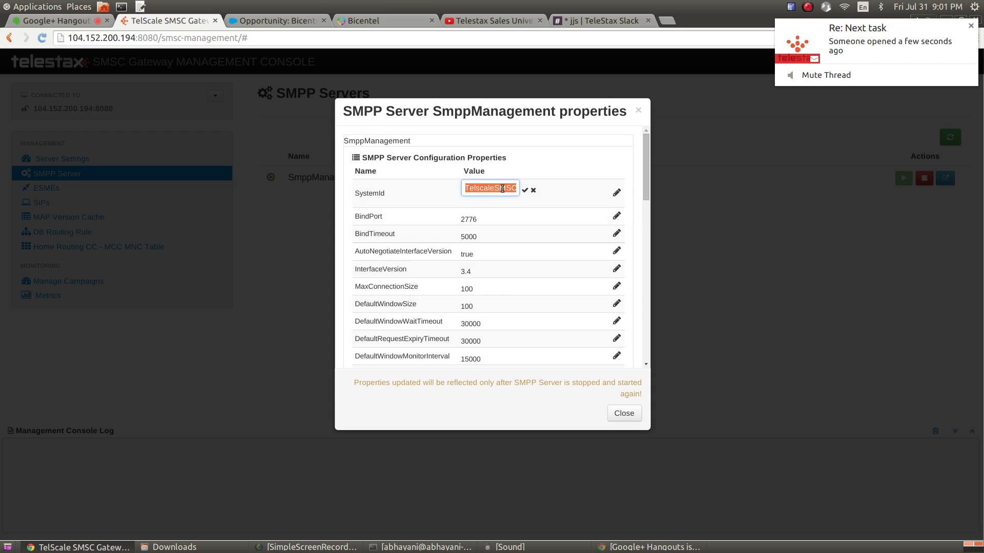
click(500, 221)
click(533, 190)
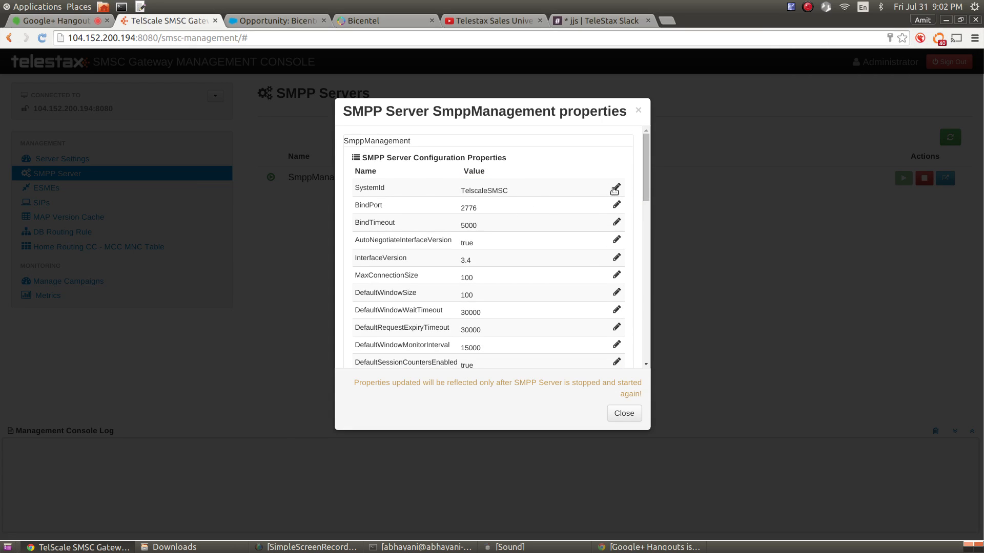
click(616, 187)
double_click(516, 191)
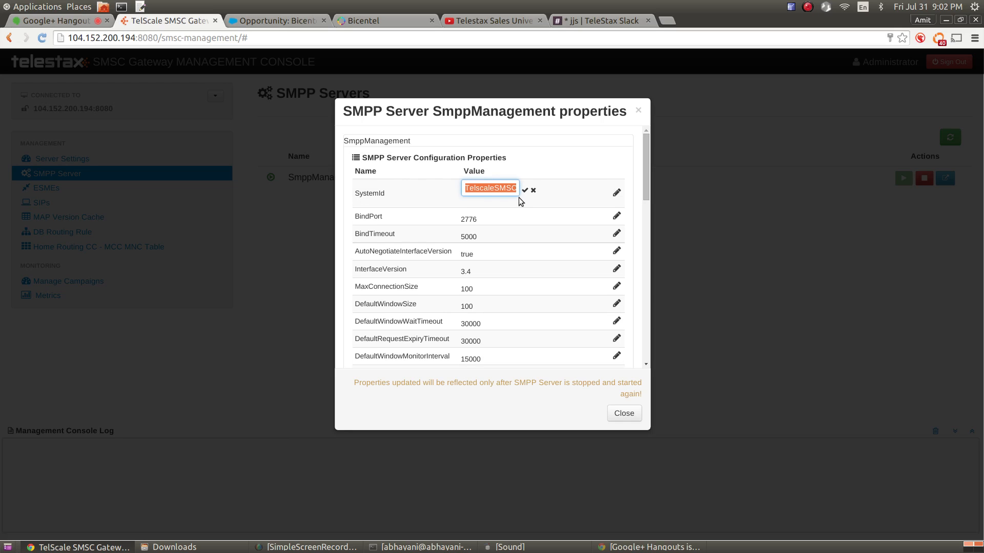
key(Left)
key(shift+End)
key(shift+Left)
key(shift+Left)
key(shift+Left)
key(shift+Left)
text(Bicentel)
click(525, 191)
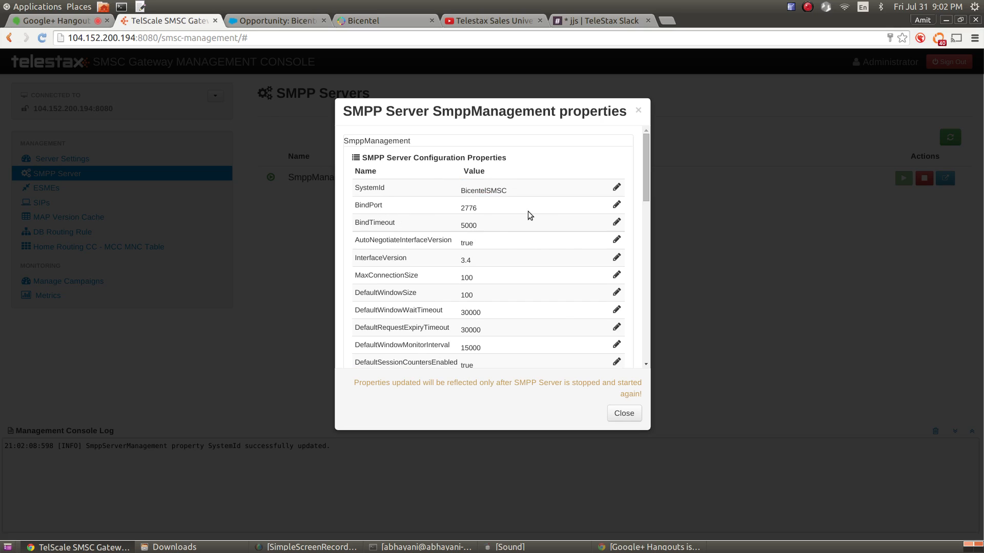
Open and cancel the BindPort, BindTimeout and AutoNegotiateInterfaceVersion editors, leaving them unchanged
click(617, 205)
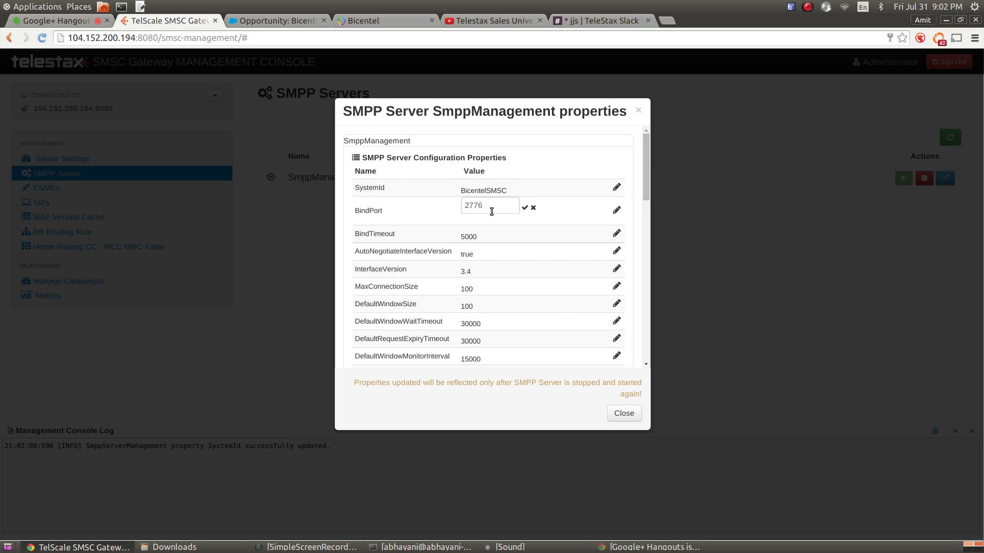
click(492, 211)
click(556, 239)
click(533, 209)
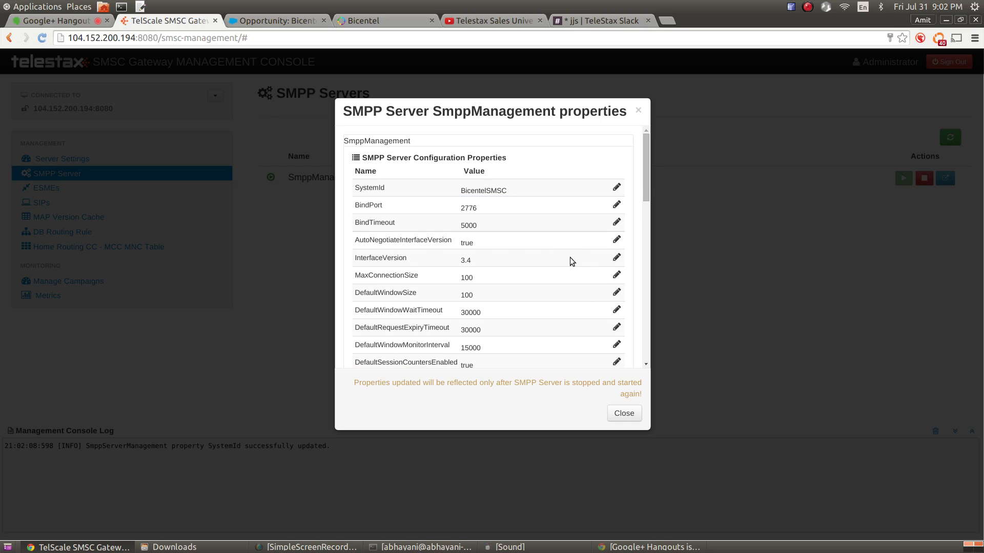
click(617, 222)
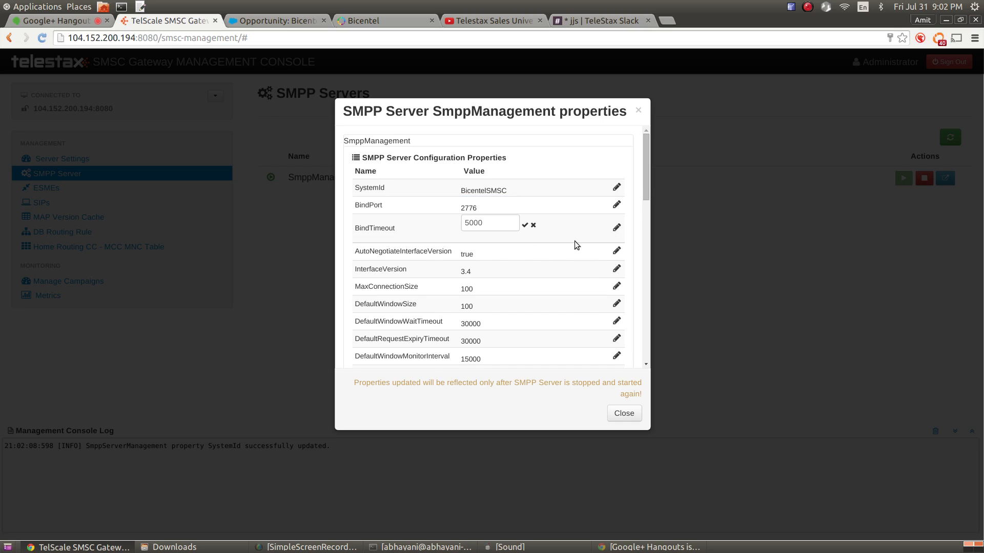
click(533, 225)
click(616, 239)
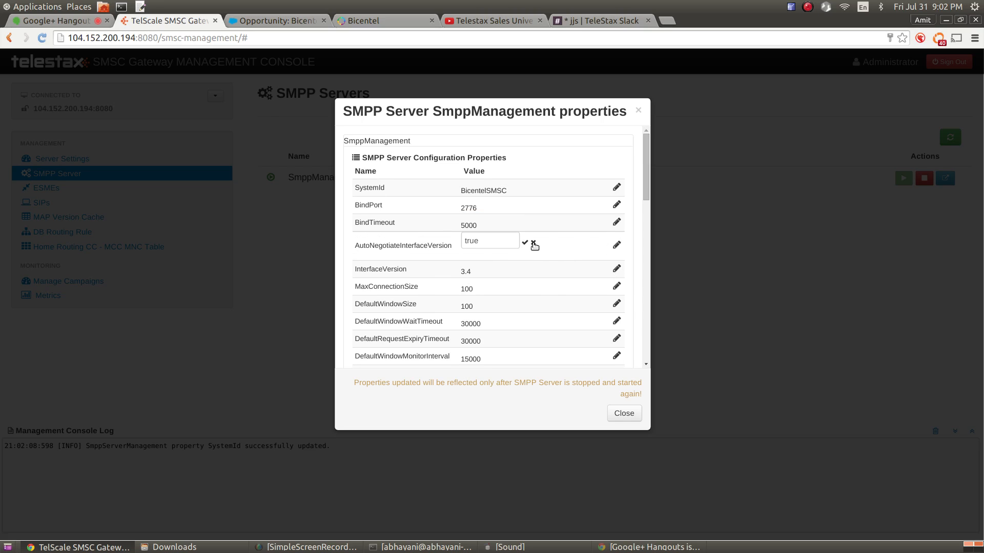
click(534, 243)
Try InterfaceVersion 5.0, then save it as 3.4
click(617, 259)
double_click(494, 257)
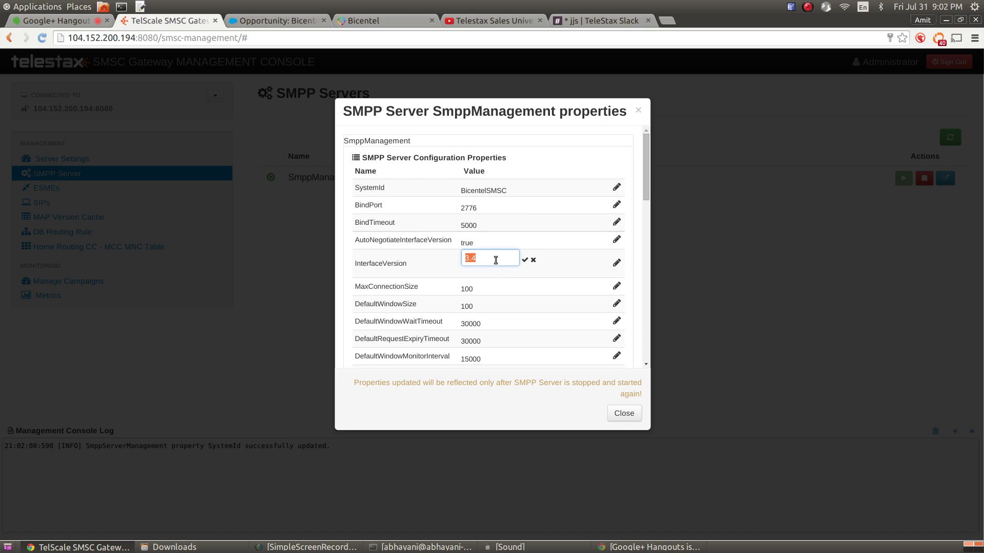
text(5.0)
key(BackSpace)
key(BackSpace)
key(BackSpace)
text(3.4)
click(525, 260)
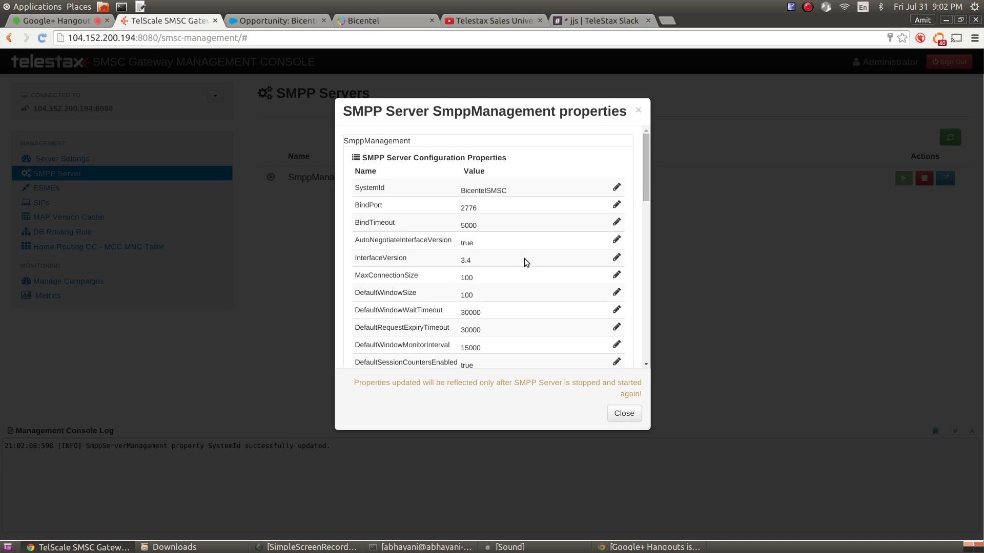
Start editing MaxConnectionSize, then cancel so it stays at 100
double_click(379, 276)
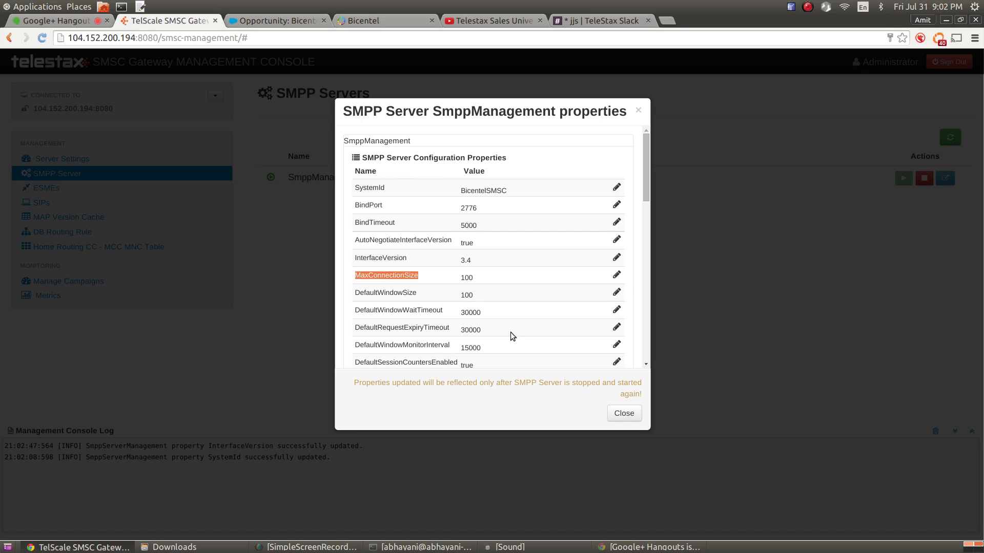
mouse_move(515, 332)
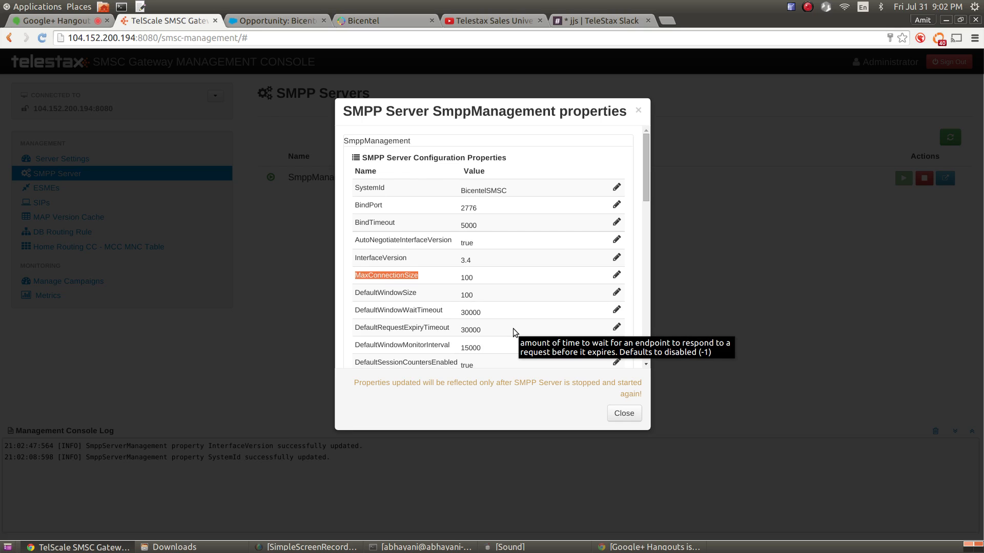
click(616, 275)
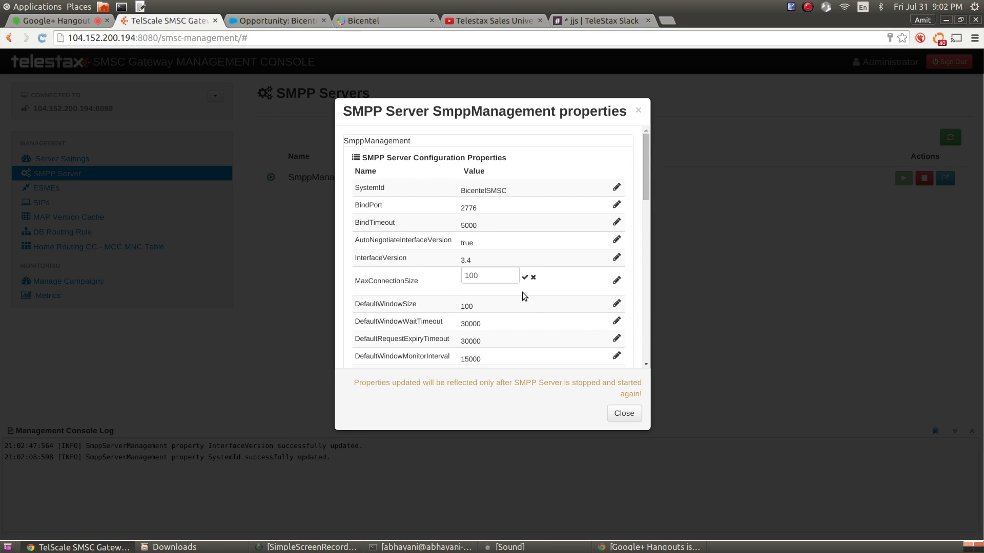
click(486, 277)
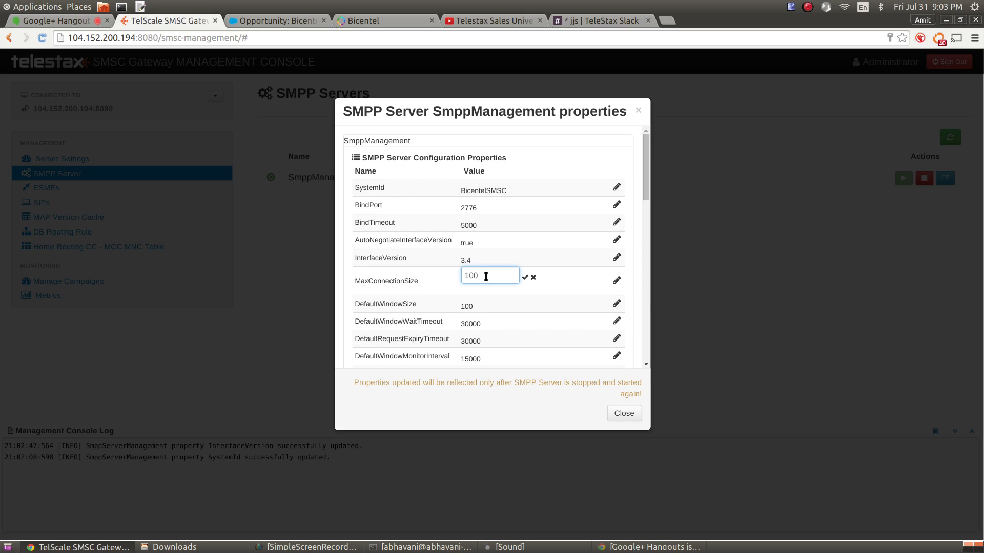
text(00)
key(BackSpace)
key(BackSpace)
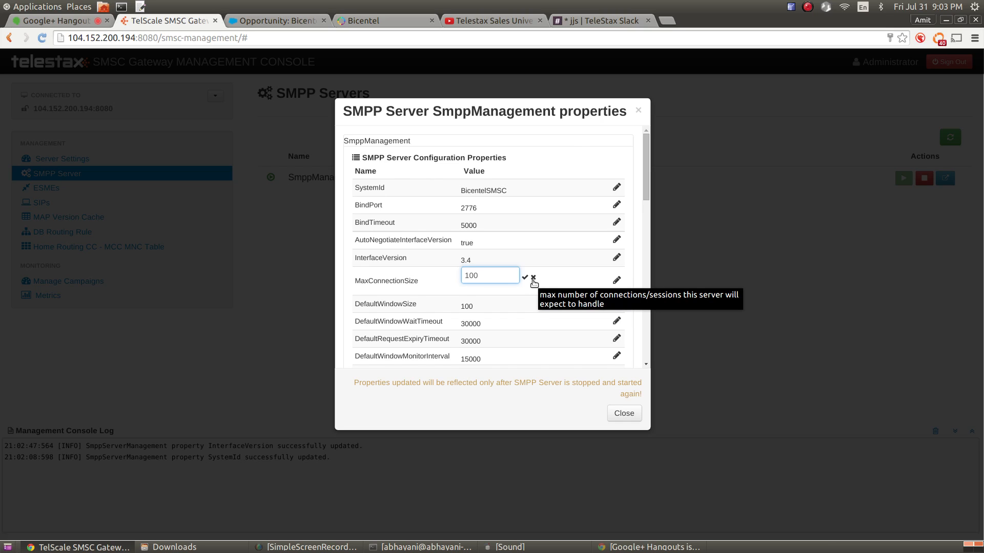
click(533, 279)
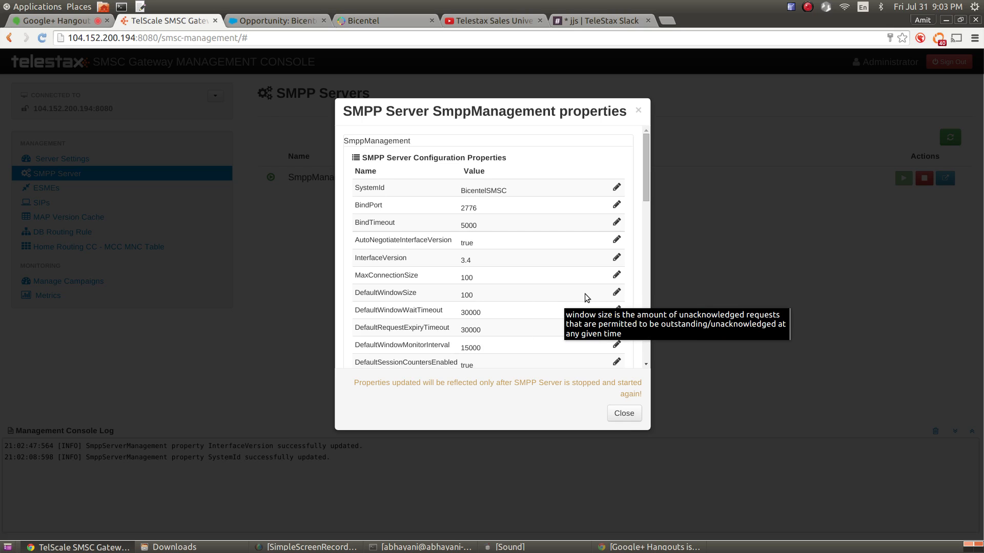
scroll(533, 300, down, 1)
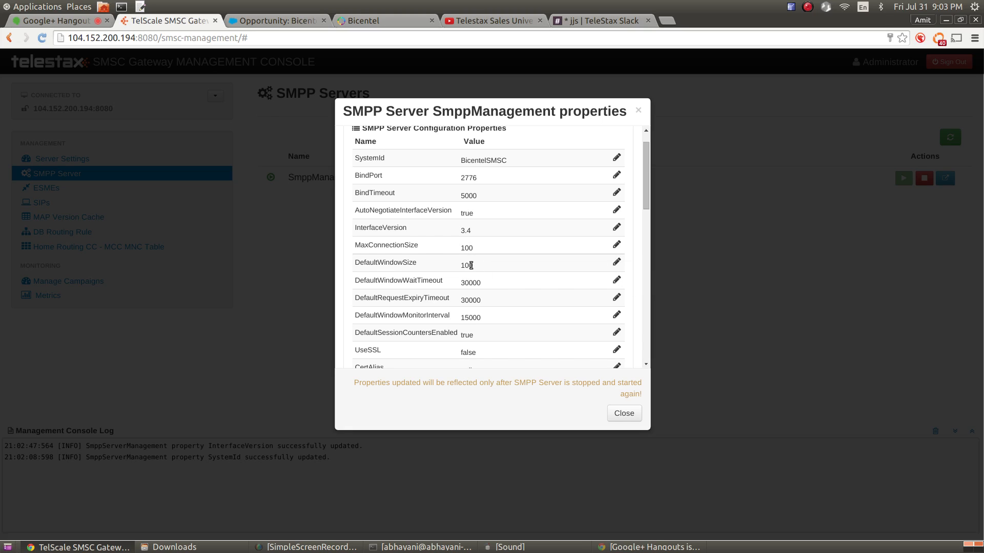
double_click(471, 265)
mouse_move(433, 262)
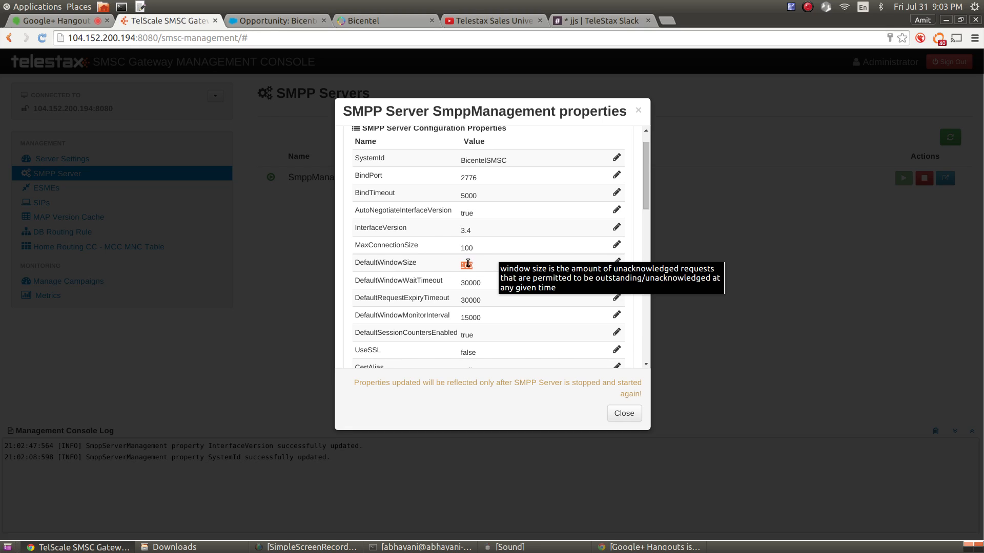
triple_click(469, 265)
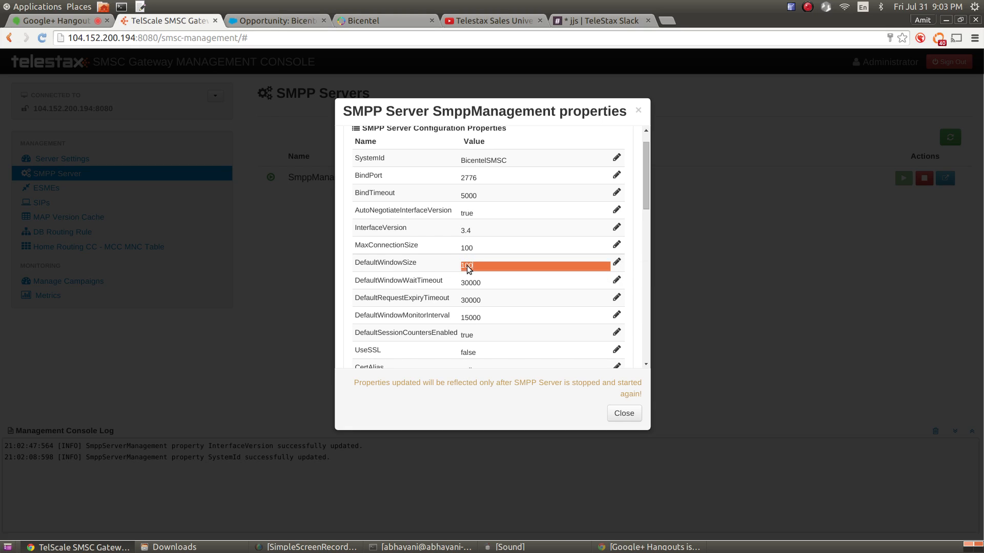
double_click(468, 265)
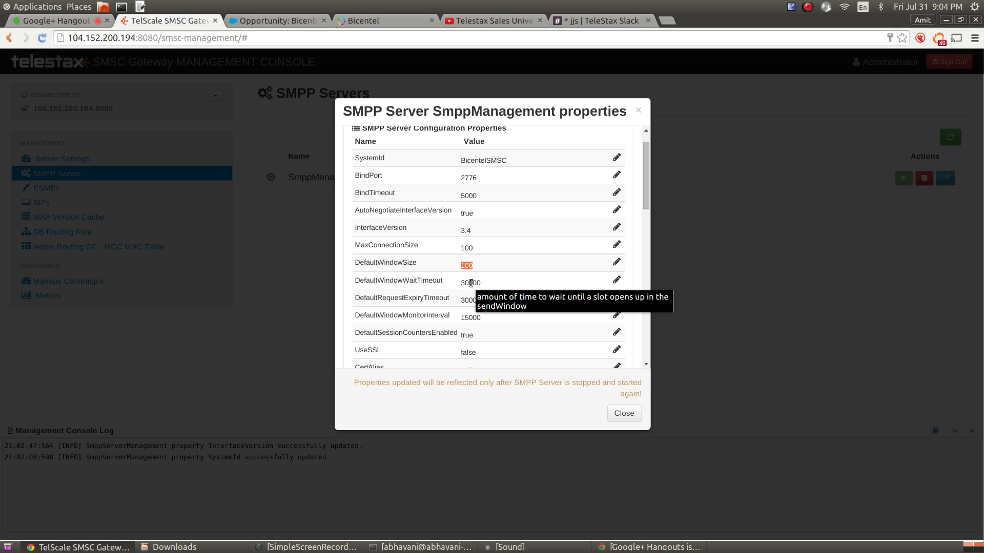
double_click(471, 283)
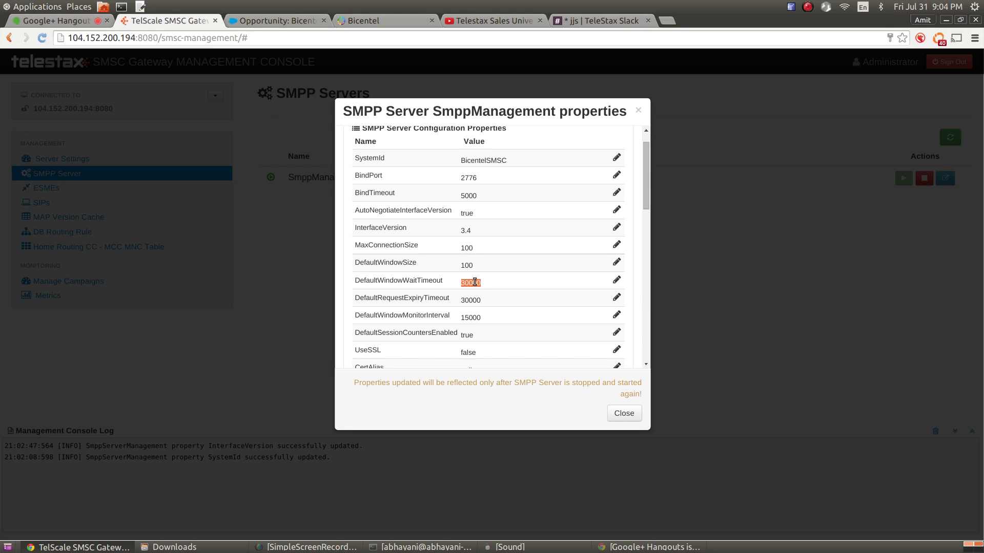
double_click(468, 266)
double_click(471, 283)
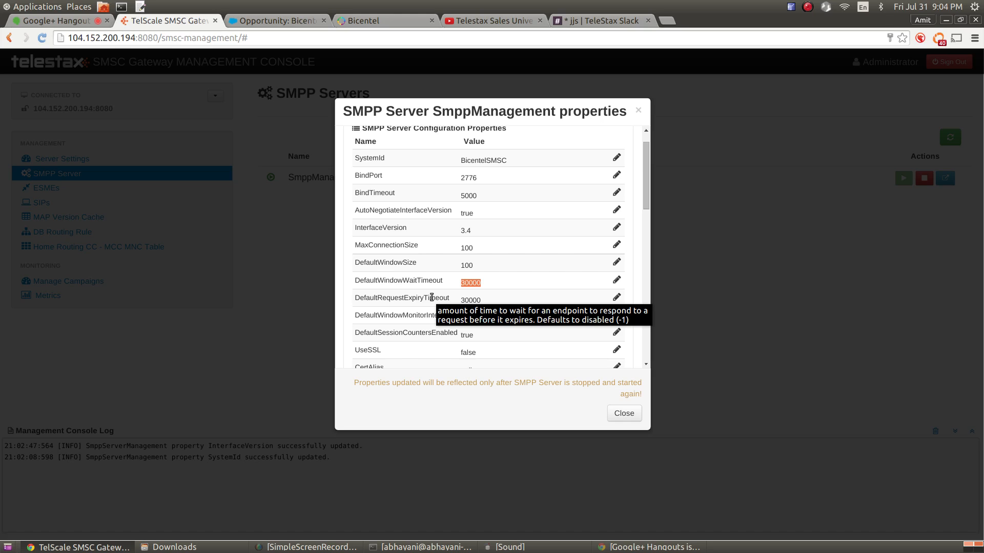
double_click(461, 301)
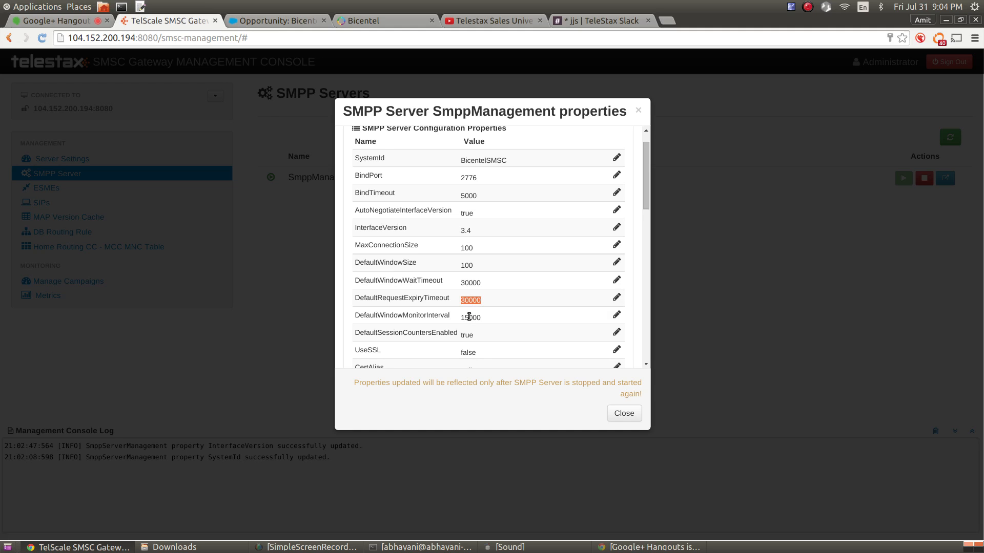
mouse_move(469, 318)
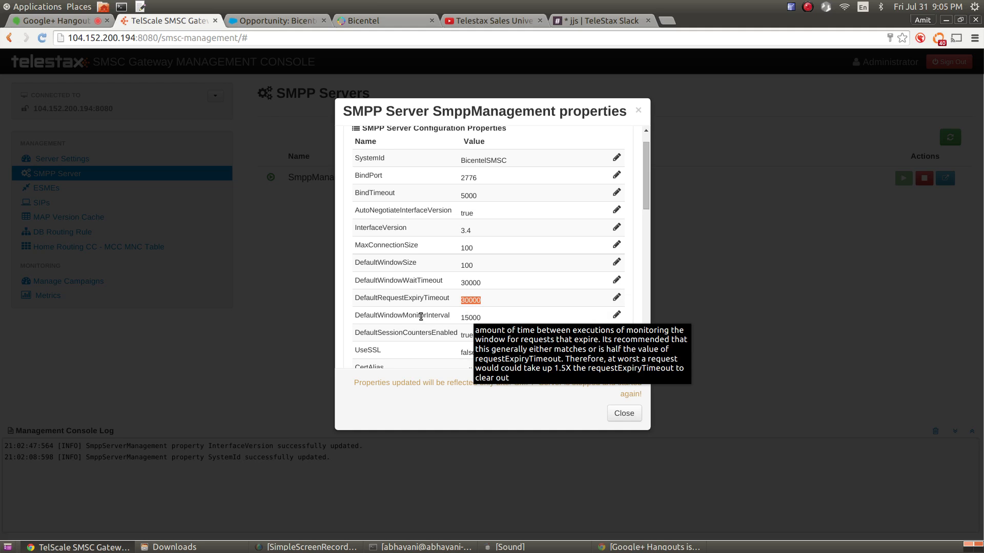
mouse_move(420, 298)
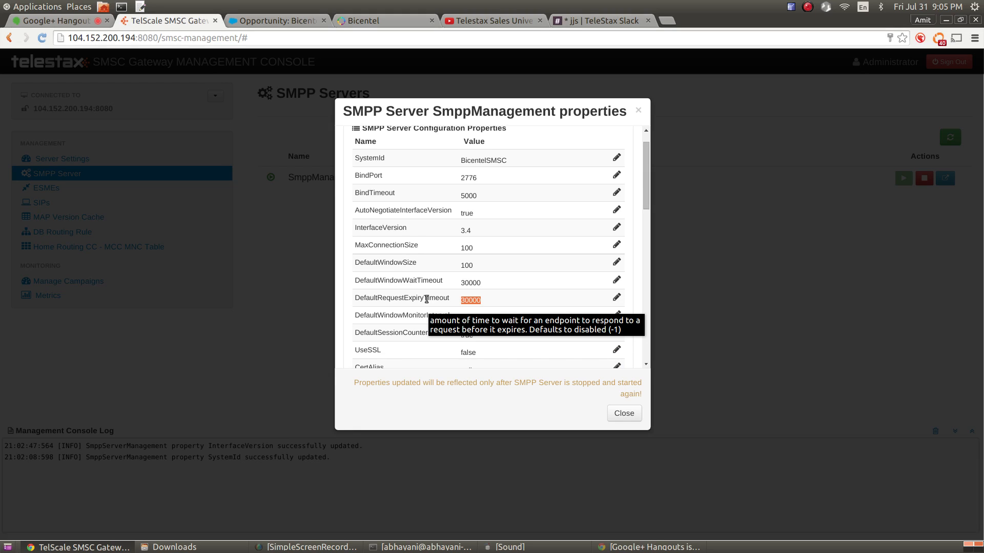
scroll(426, 299, down, 1)
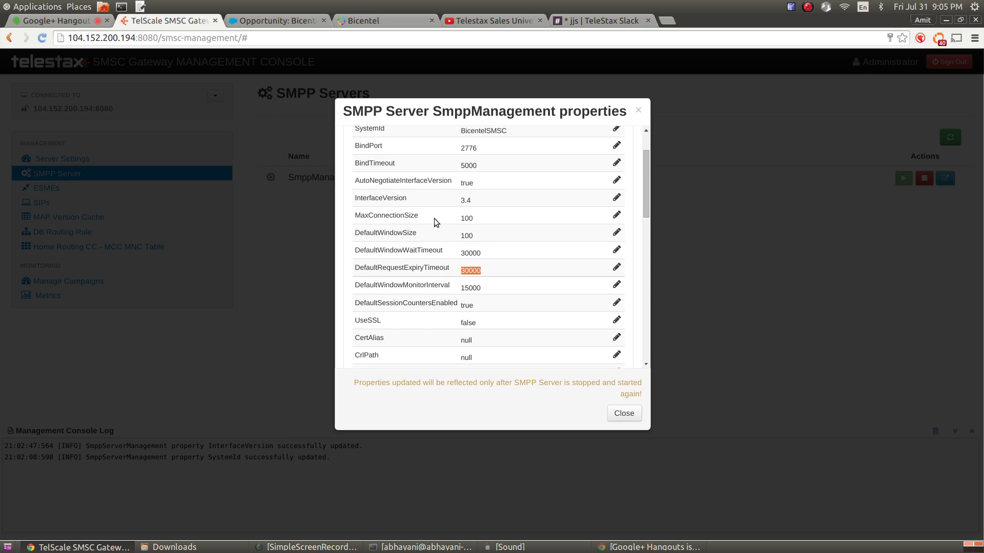
triple_click(402, 216)
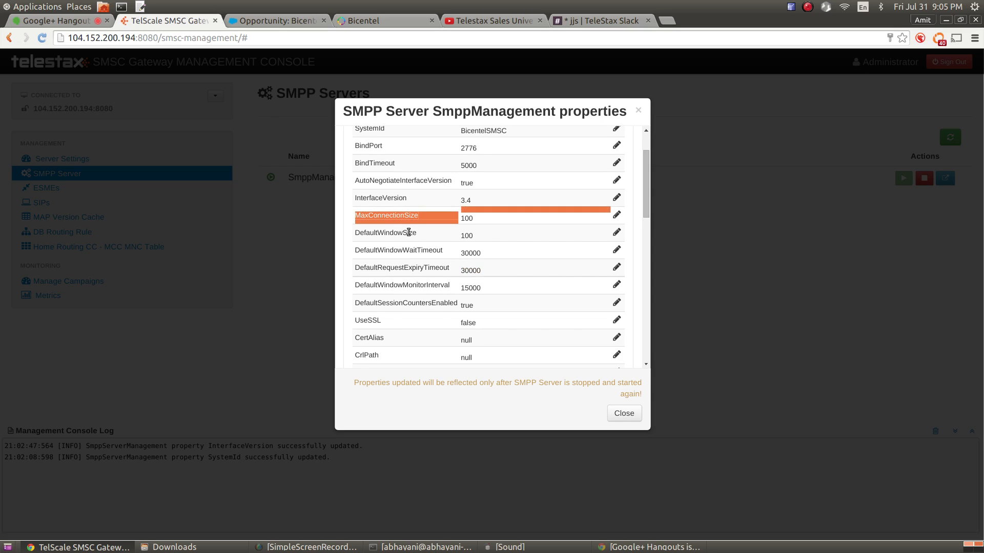
Begin changing MaxConnectionSize, then cancel so it stays at 100
double_click(410, 219)
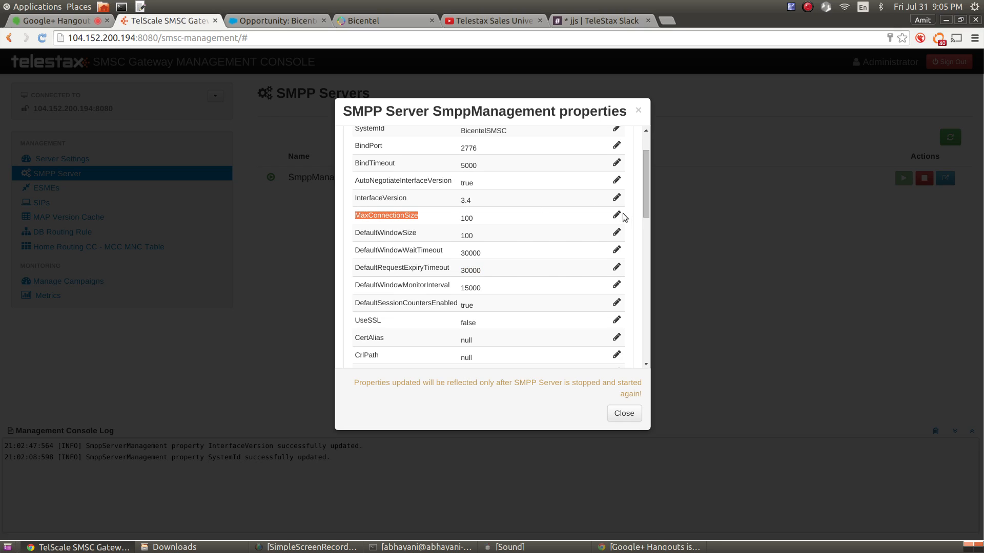
click(617, 215)
click(498, 219)
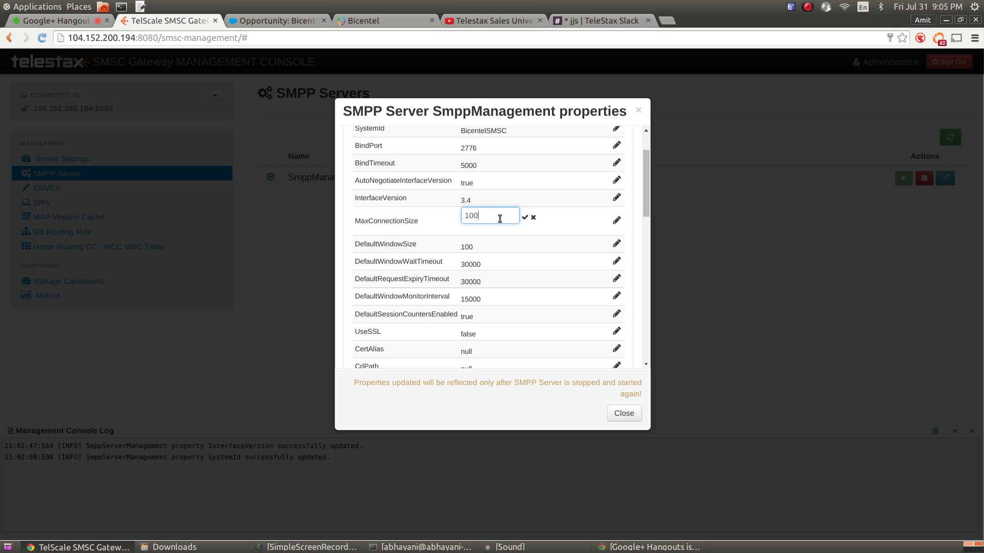
text(0)
text(00)
click(532, 217)
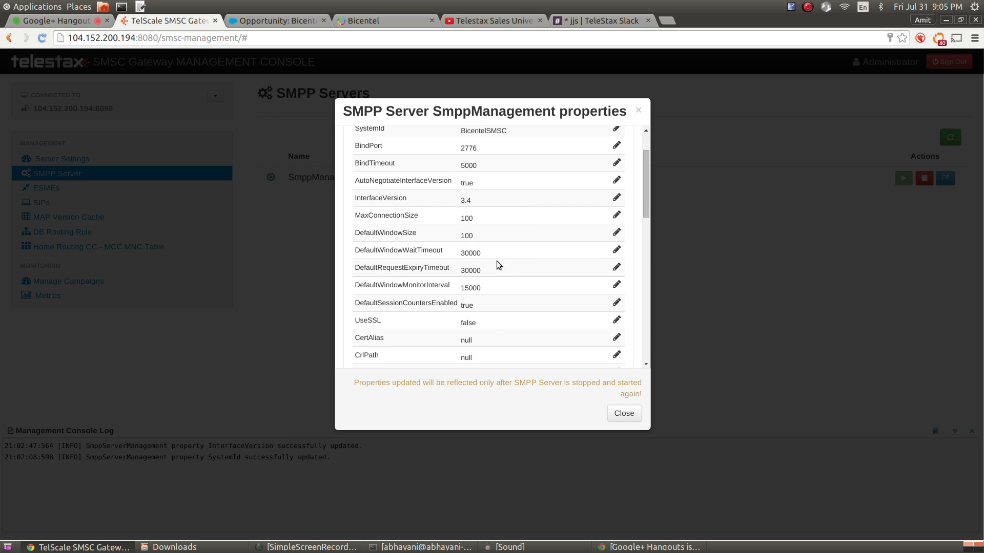
Change DefaultWindowSize from 10 to 1000 and save it
click(616, 232)
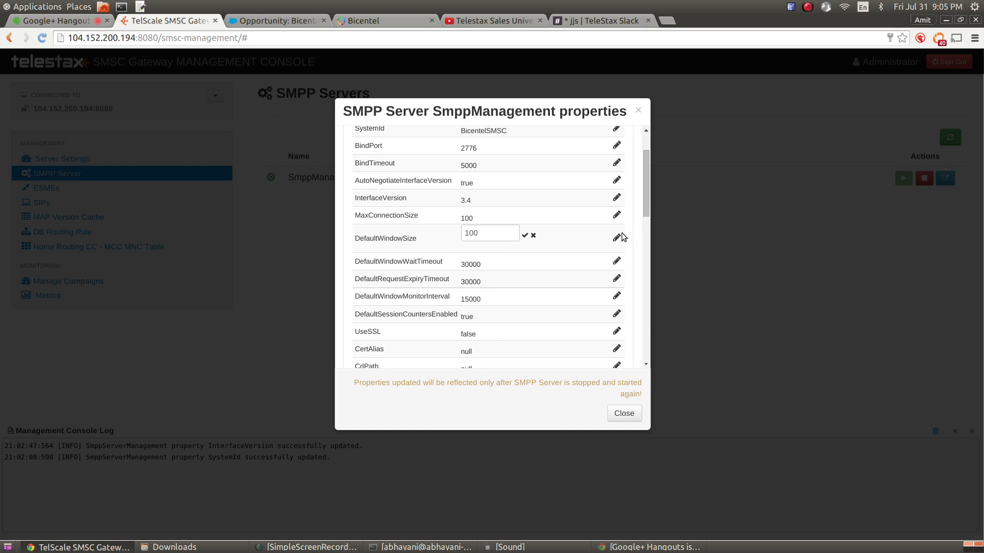
click(489, 238)
text(00)
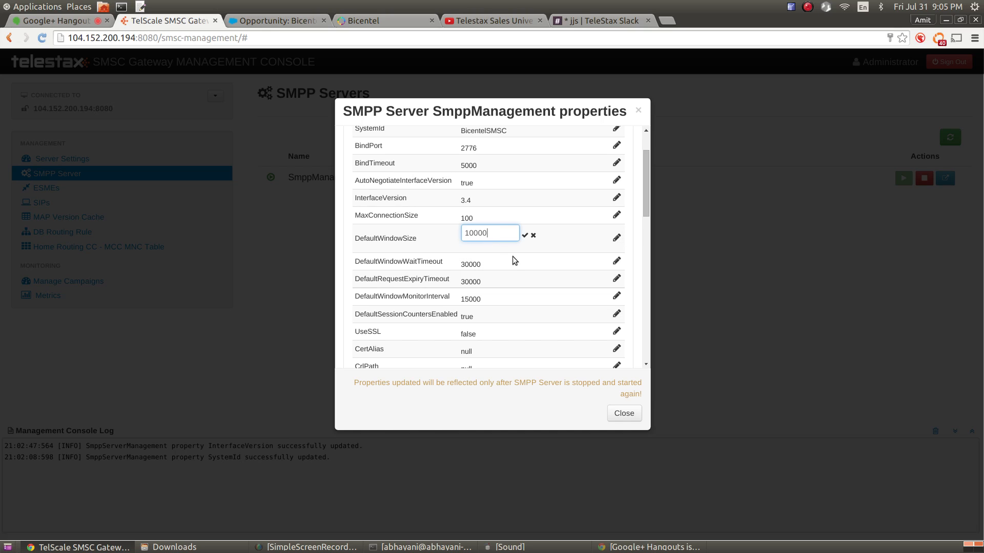
click(533, 235)
mouse_move(499, 302)
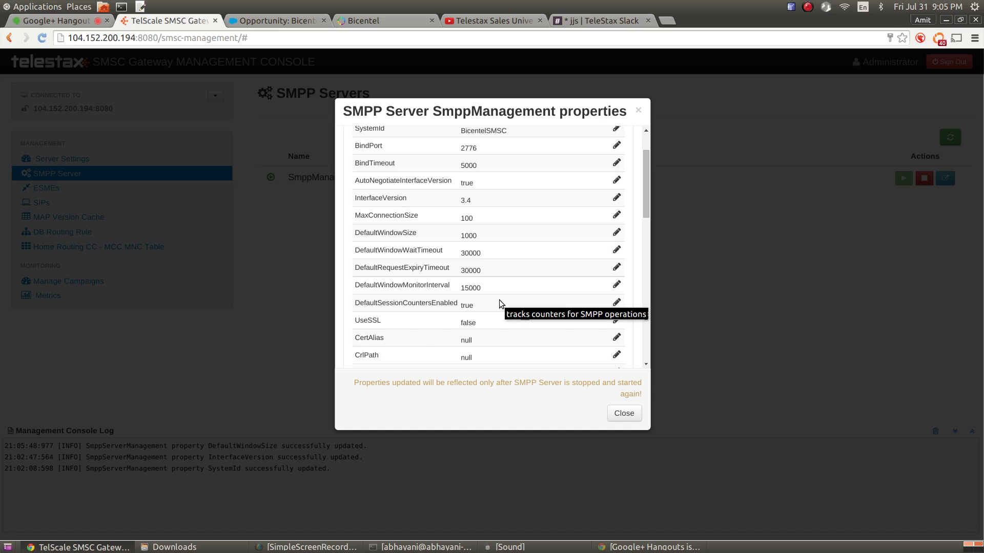
scroll(499, 300, down, 1)
Change UseSSL from false to true and save it
scroll(476, 304, down, 2)
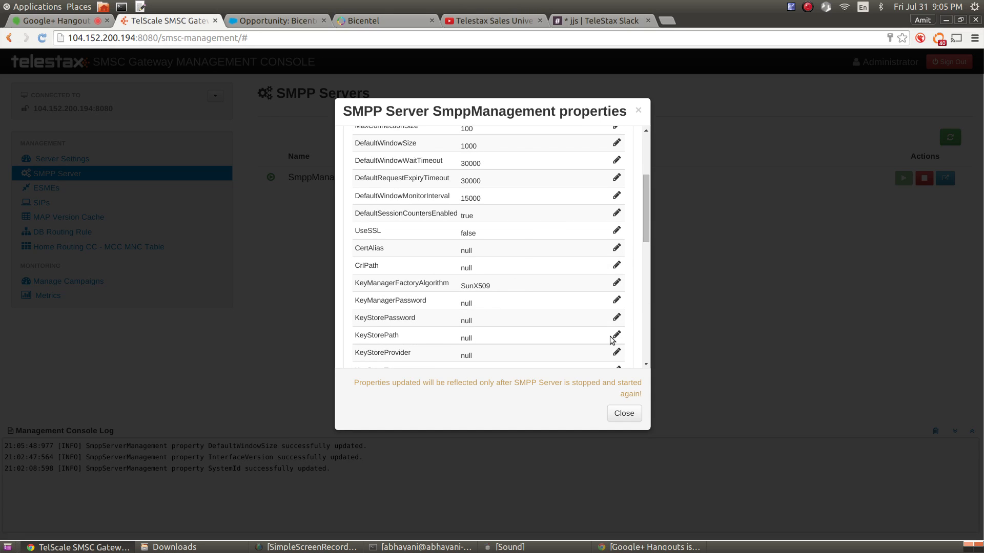
mouse_move(557, 252)
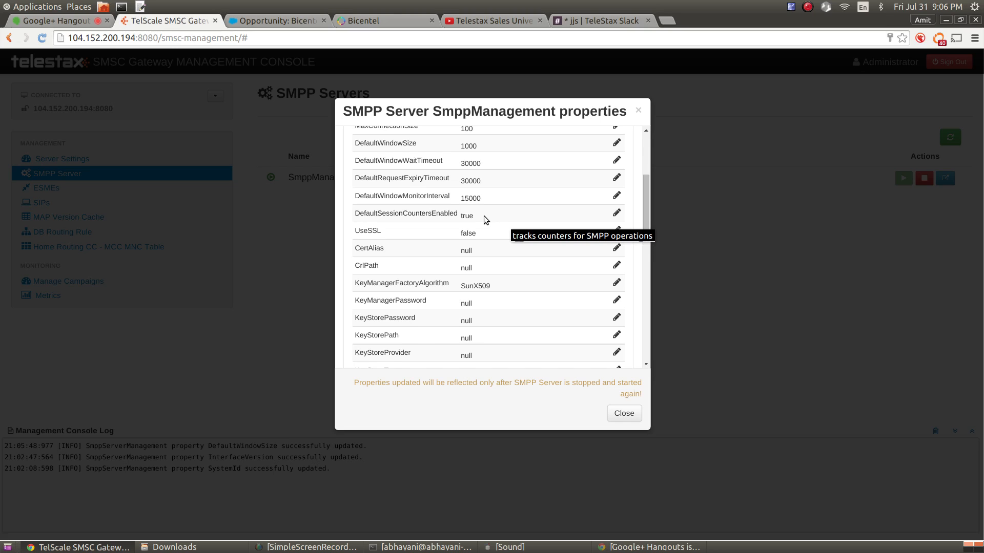
click(617, 230)
double_click(503, 235)
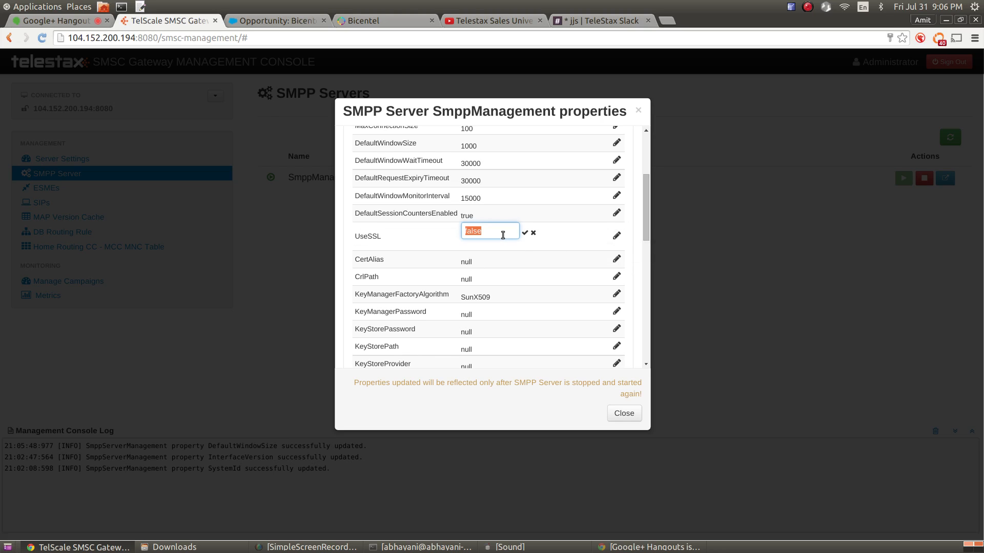
text(true)
click(525, 233)
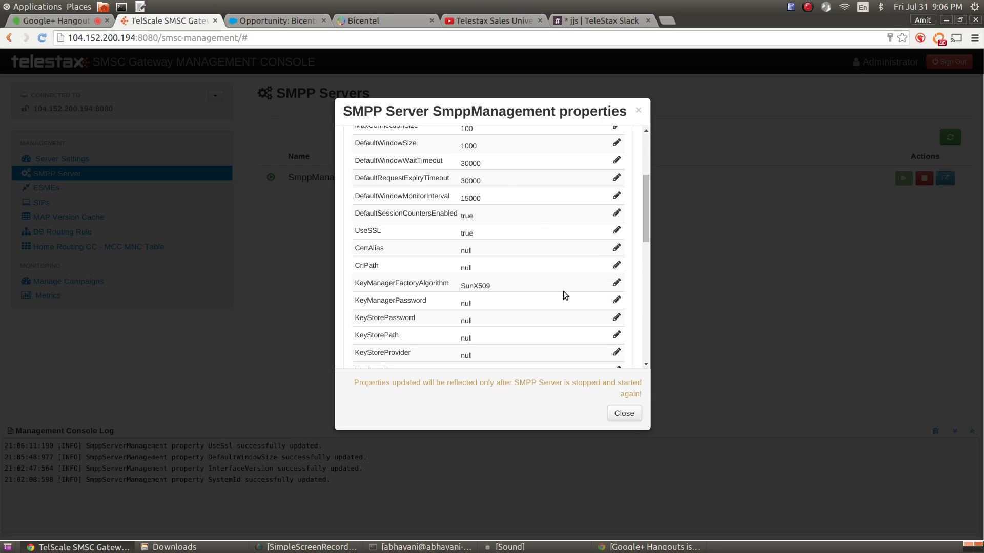
Open and cancel the CertAlias editor, leaving it null
click(616, 248)
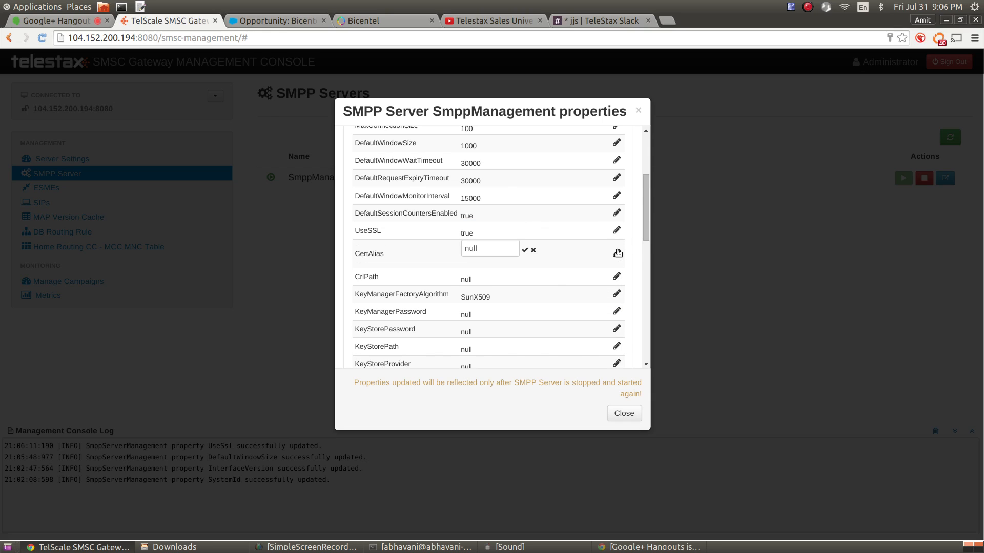
click(533, 250)
scroll(425, 276, down, 5)
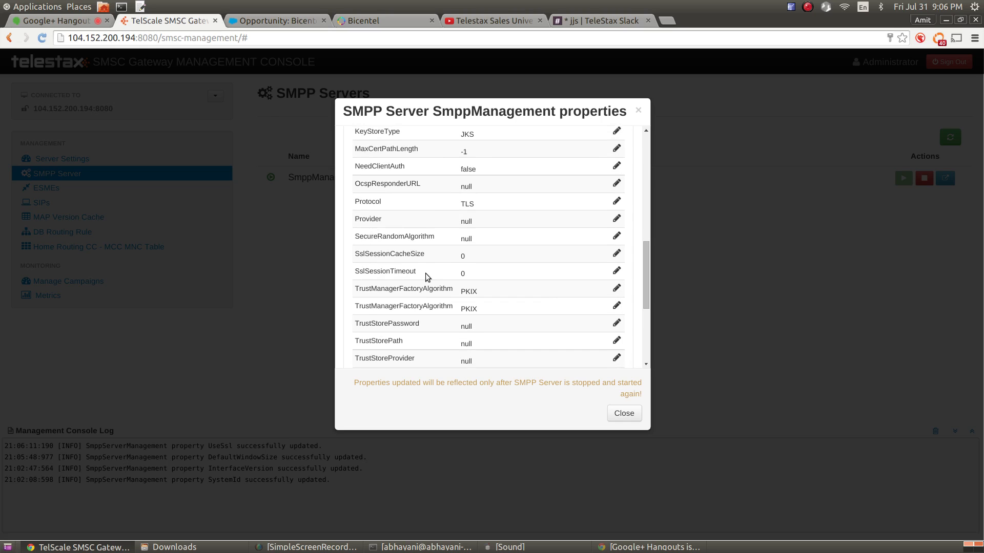
scroll(436, 275, up, 1)
scroll(447, 276, down, 5)
scroll(447, 276, up, 5)
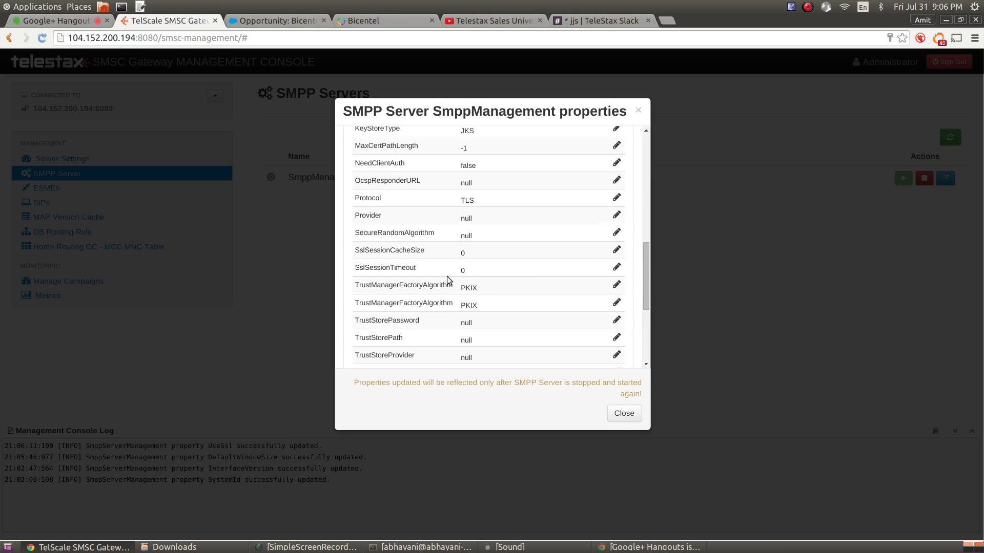
scroll(447, 275, up, 8)
scroll(450, 279, down, 2)
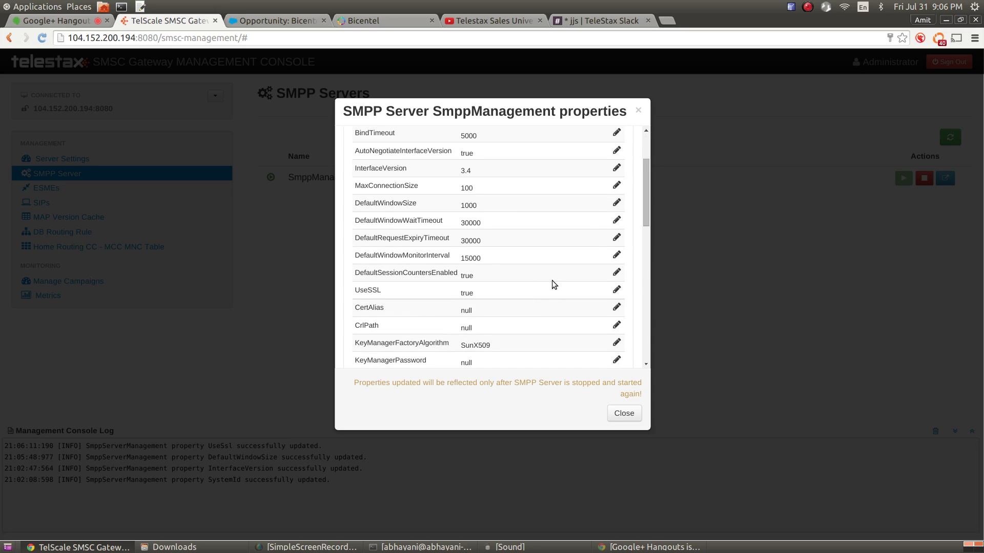
scroll(544, 285, down, 1)
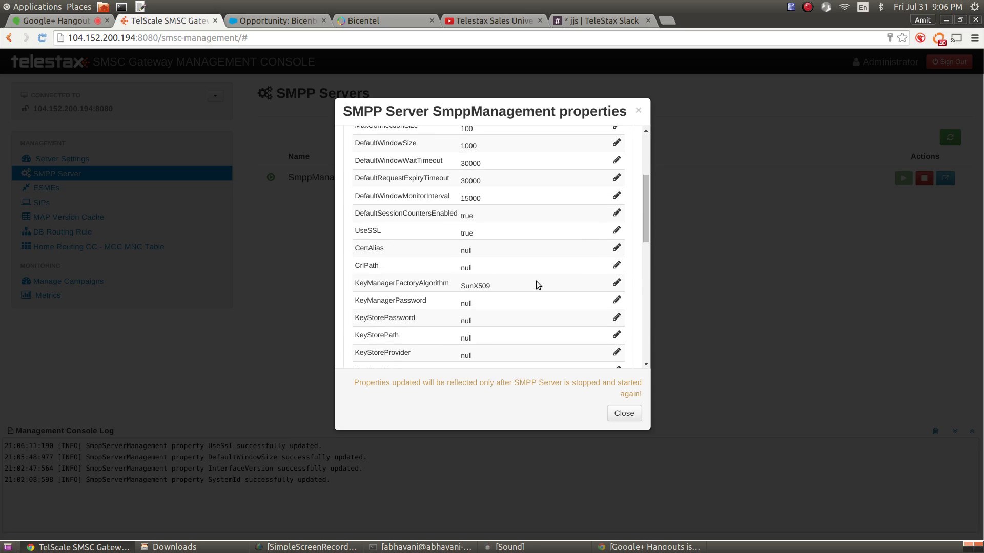
Set UseSSL back to false, save it, and close the properties dialog
click(616, 232)
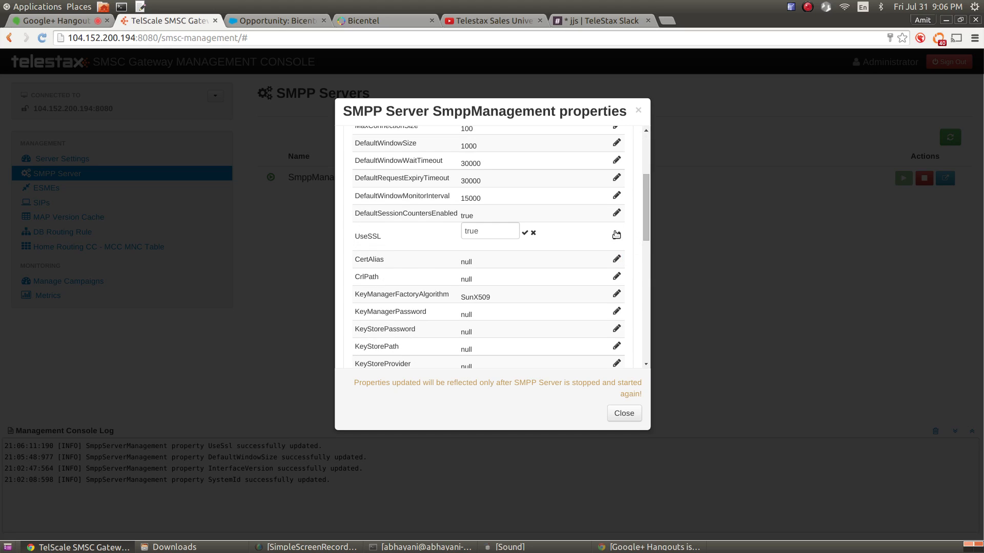
double_click(499, 233)
text(false)
click(525, 233)
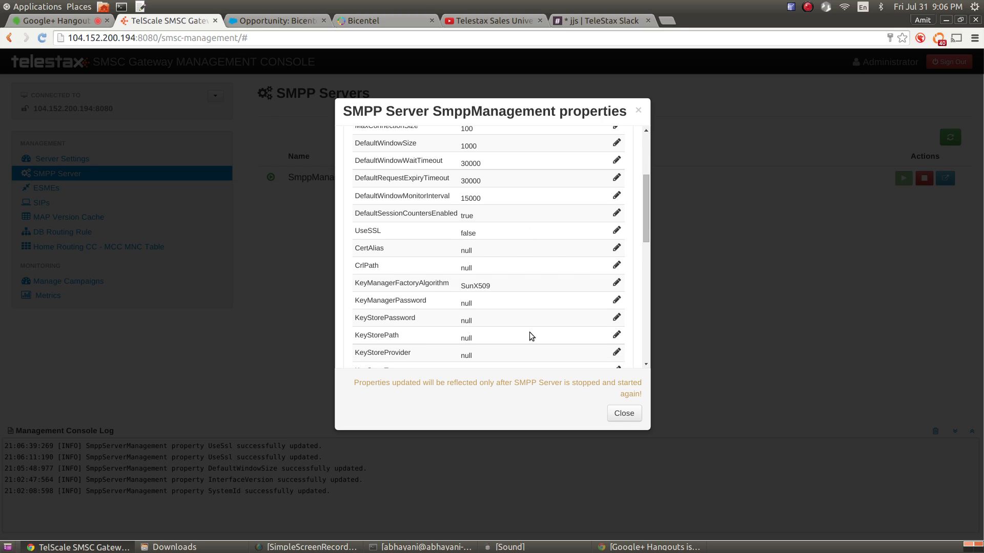
click(625, 413)
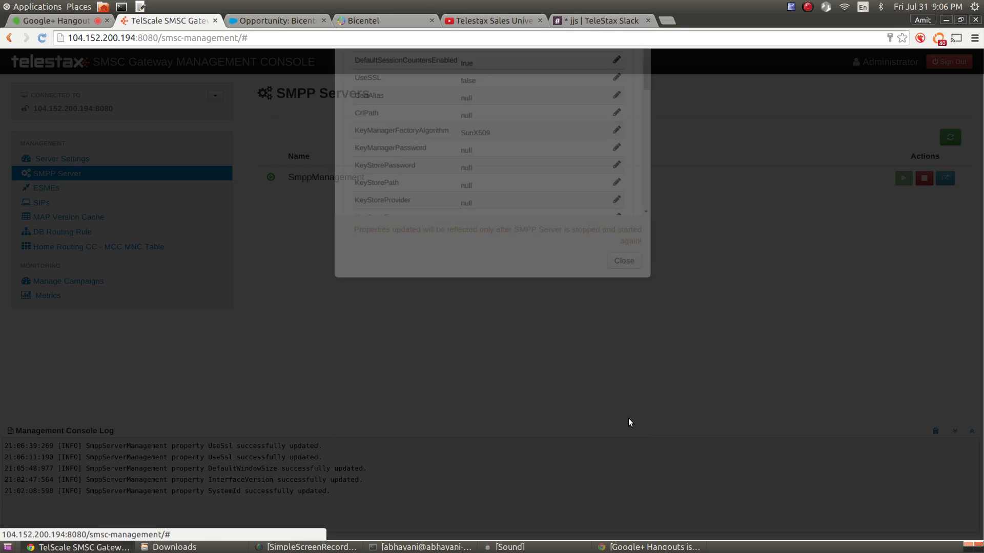
click(354, 185)
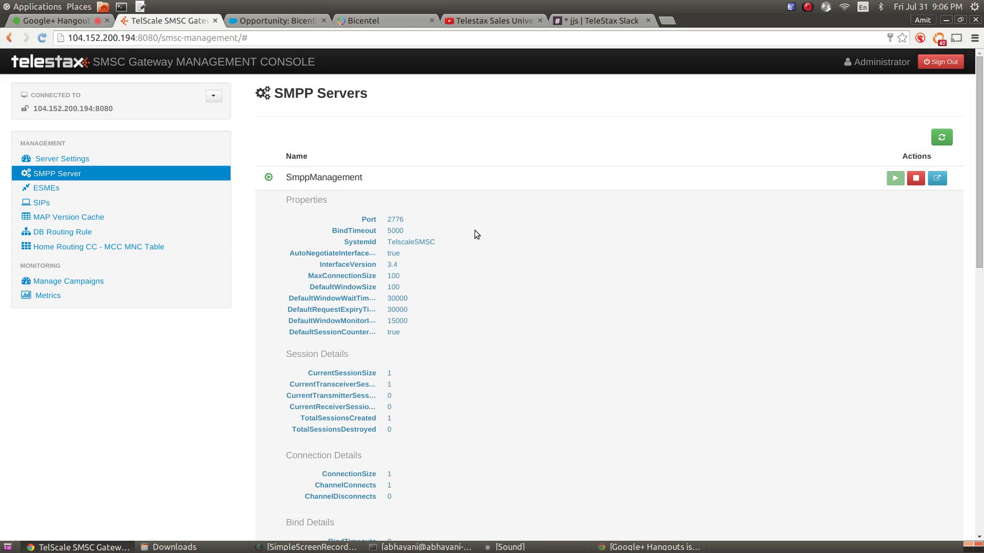
scroll(474, 230, down, 2)
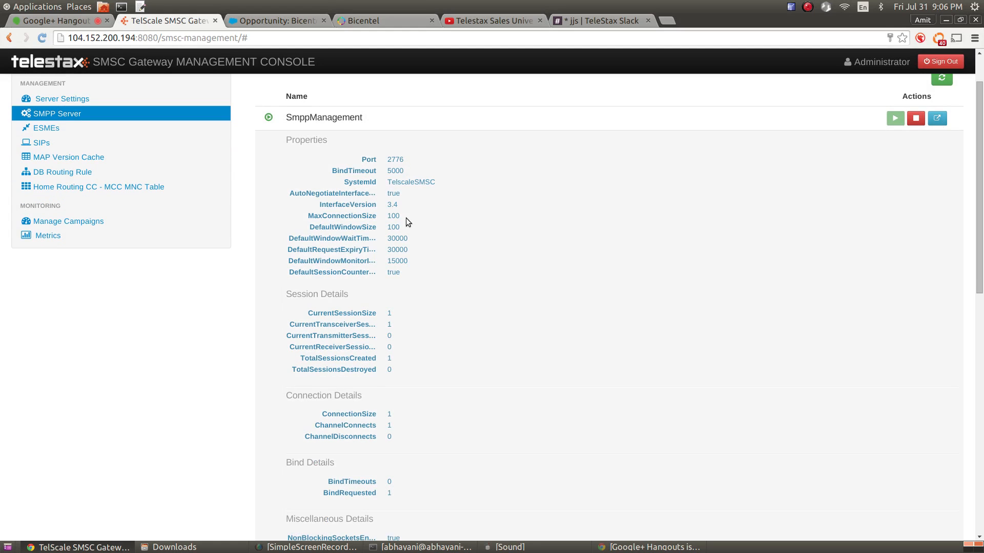
scroll(247, 176, up, 2)
click(77, 179)
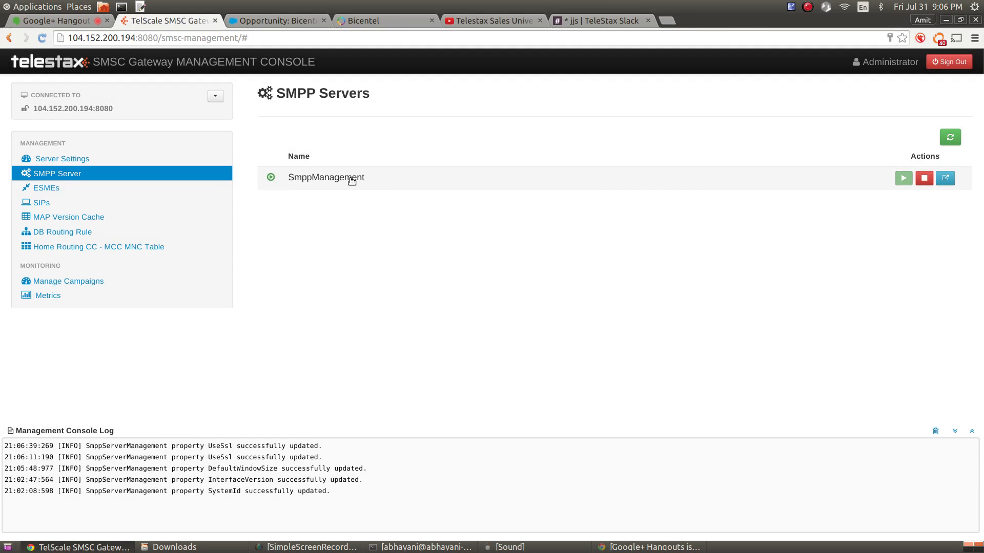
click(359, 183)
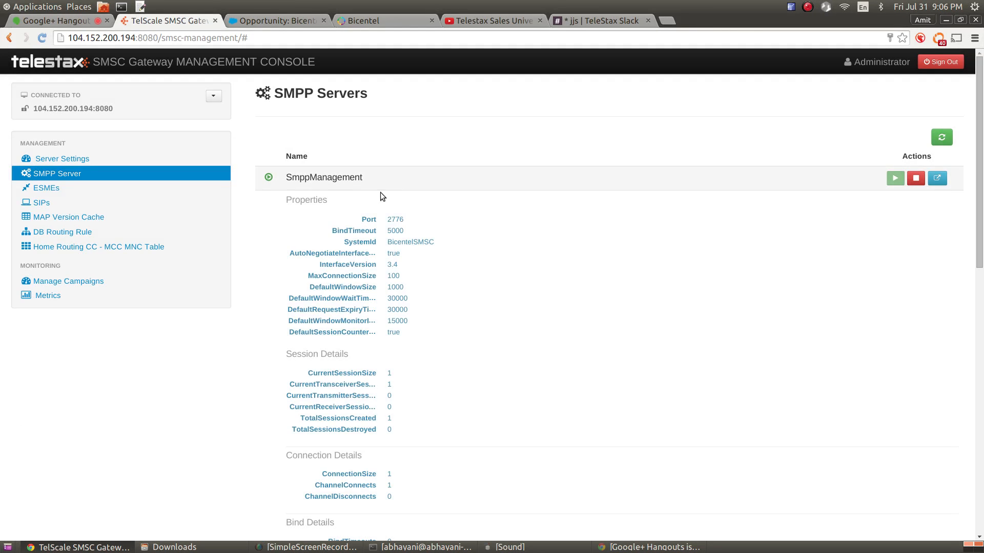
scroll(469, 229, down, 3)
drag(401, 154, 429, 154)
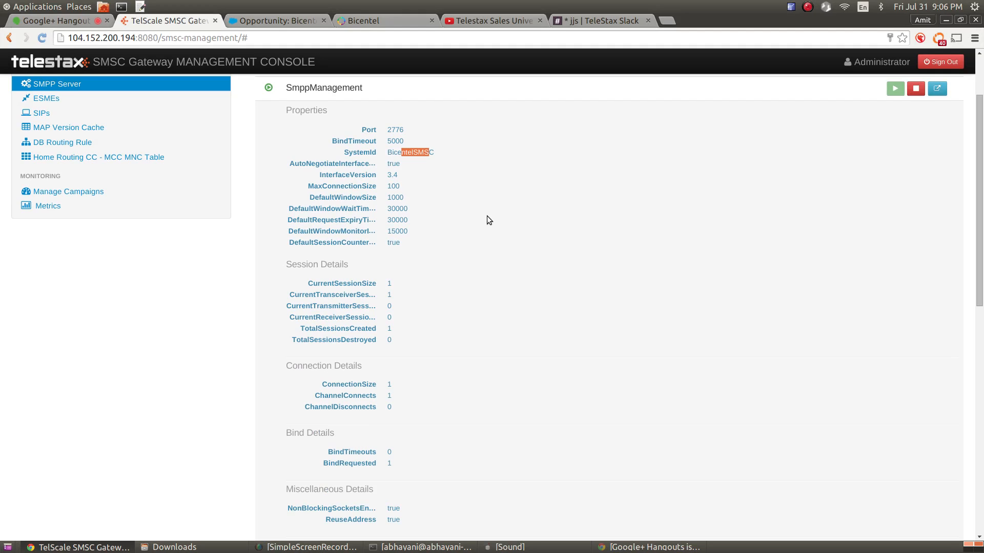
double_click(393, 163)
double_click(393, 186)
drag(360, 175, 362, 231)
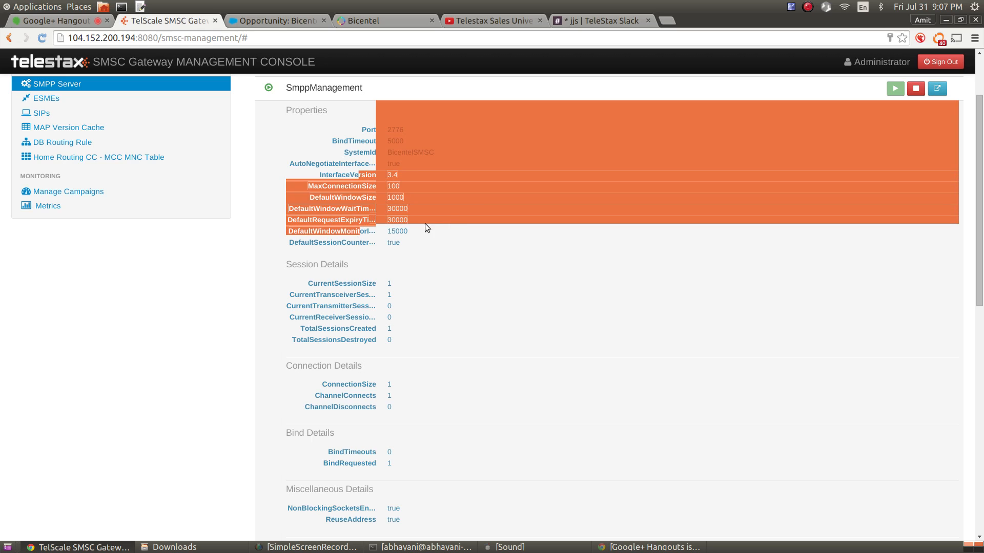
drag(352, 135, 435, 253)
click(435, 253)
scroll(440, 257, down, 4)
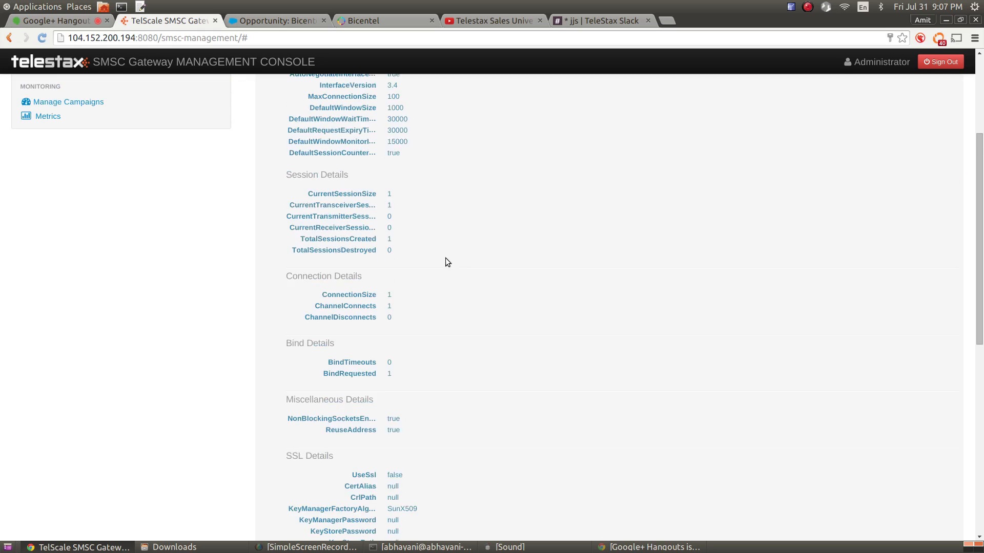
drag(296, 147, 356, 165)
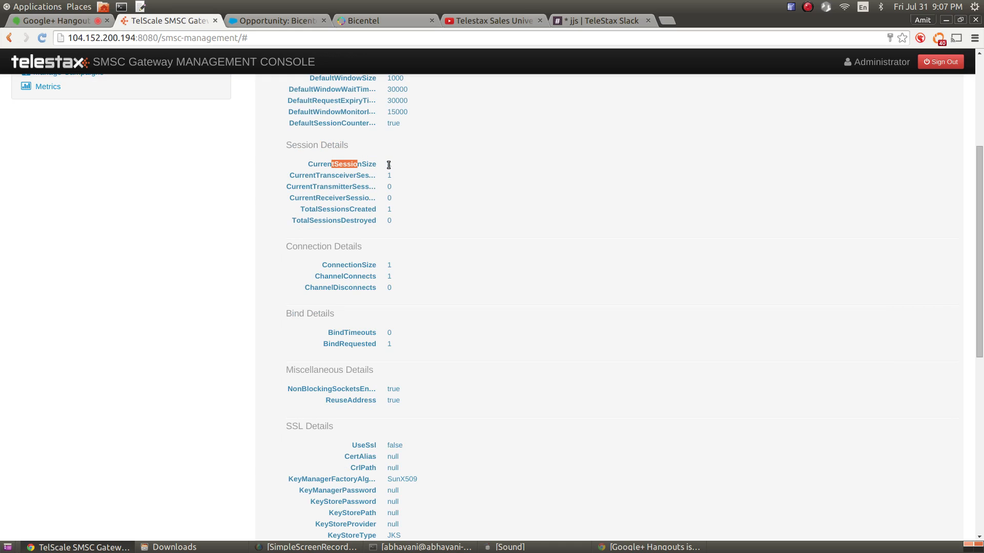
double_click(389, 164)
drag(305, 176, 355, 176)
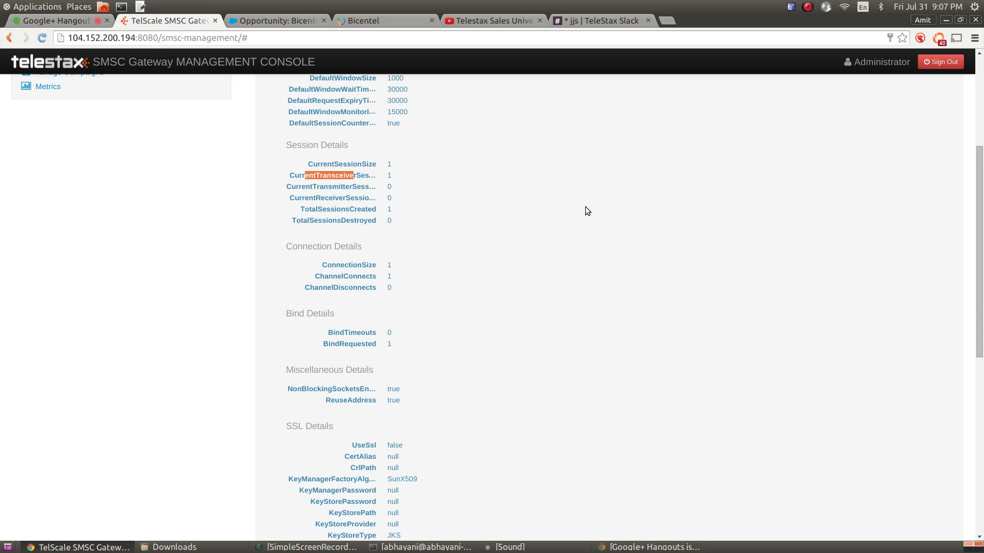
double_click(389, 164)
double_click(337, 187)
double_click(339, 198)
drag(388, 175, 392, 195)
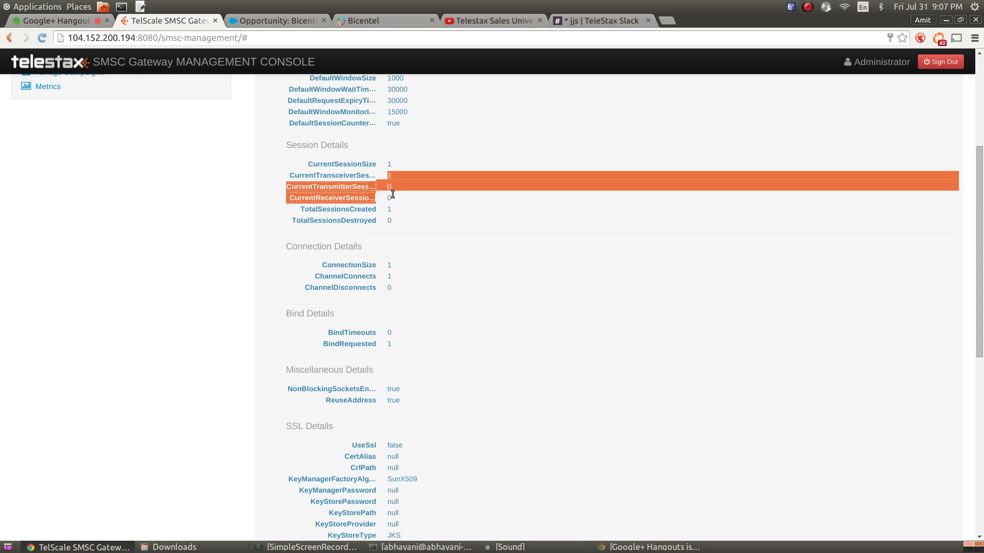
double_click(388, 164)
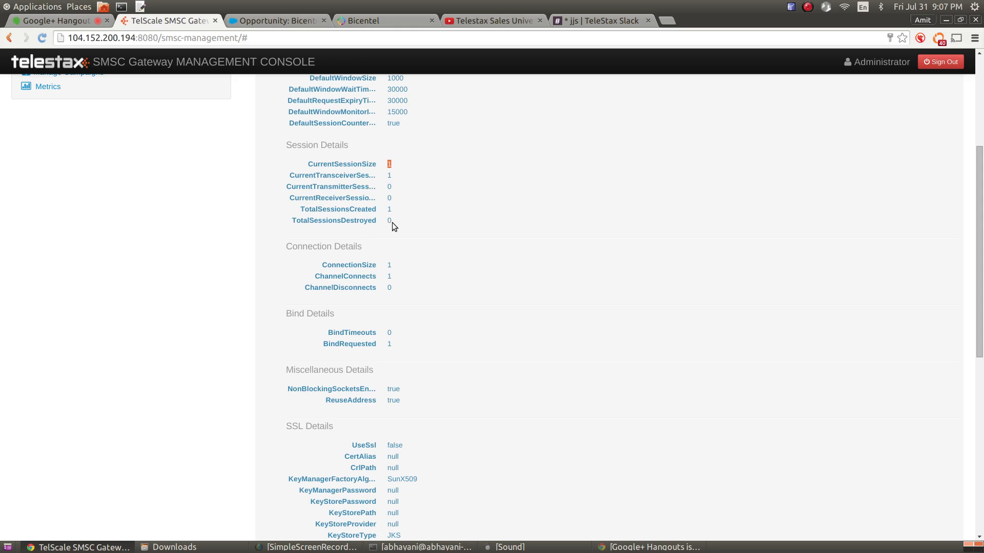
double_click(334, 209)
double_click(390, 208)
double_click(390, 221)
double_click(389, 209)
double_click(390, 220)
scroll(359, 178, down, 2)
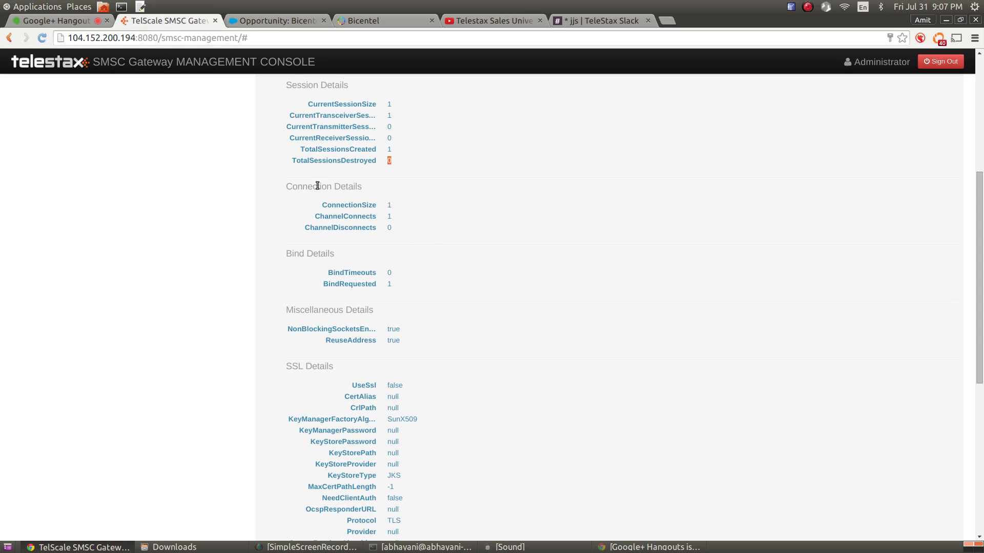
drag(321, 187, 339, 187)
click(466, 203)
drag(336, 205, 345, 205)
drag(332, 205, 369, 213)
click(370, 226)
click(369, 213)
double_click(375, 119)
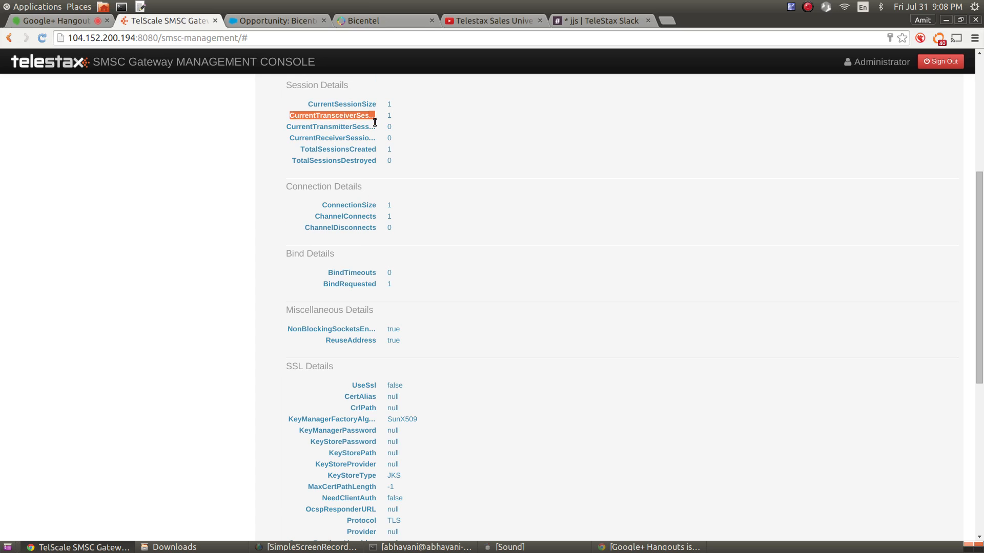
drag(375, 123, 386, 156)
click(435, 143)
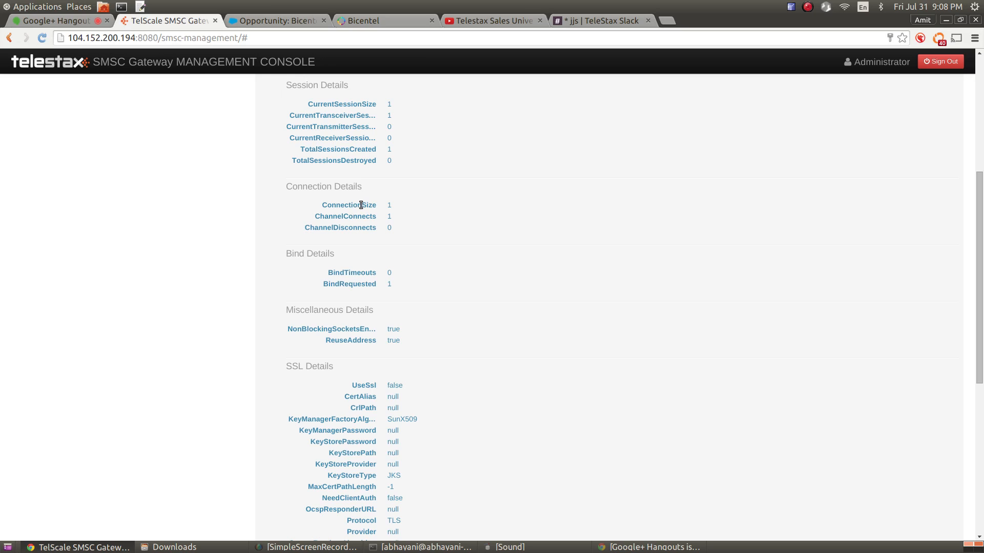
drag(360, 205, 394, 217)
click(394, 216)
drag(352, 205, 366, 221)
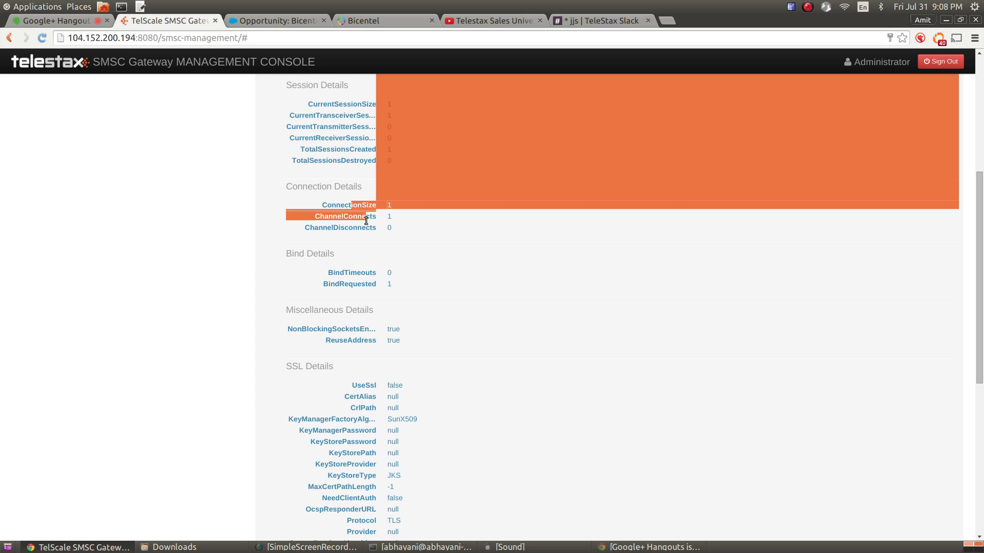
drag(344, 114, 358, 139)
drag(362, 205, 388, 213)
scroll(439, 219, down, 3)
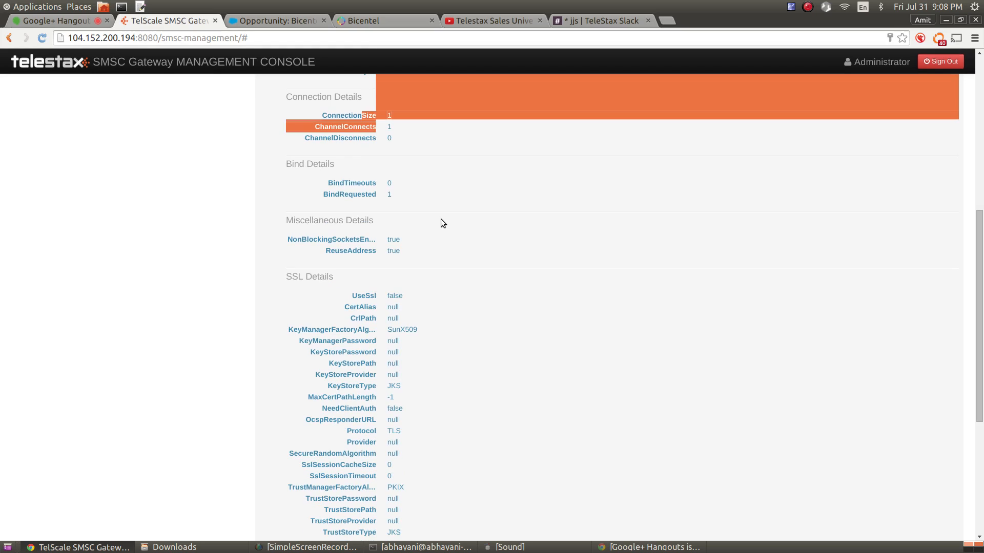
click(441, 220)
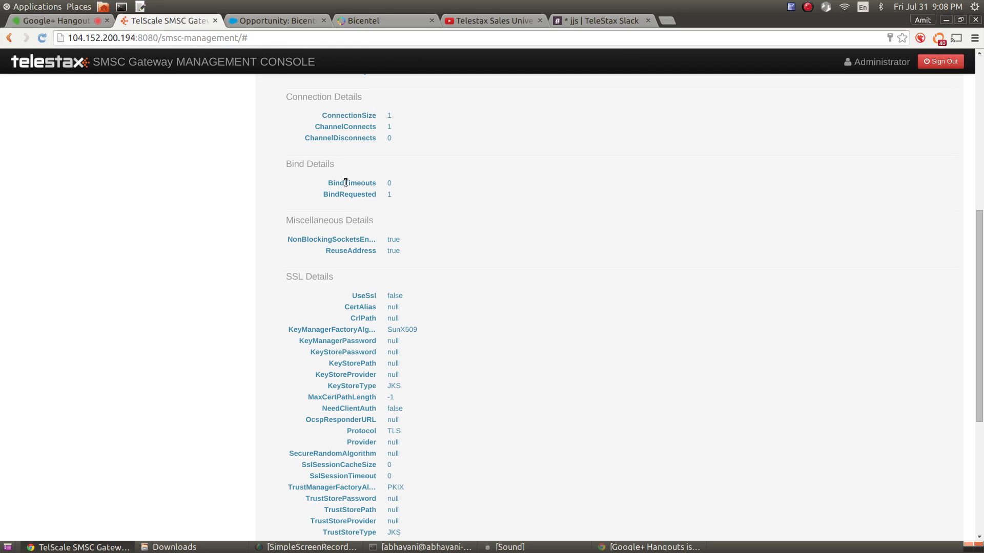
drag(335, 194, 365, 182)
scroll(473, 220, down, 2)
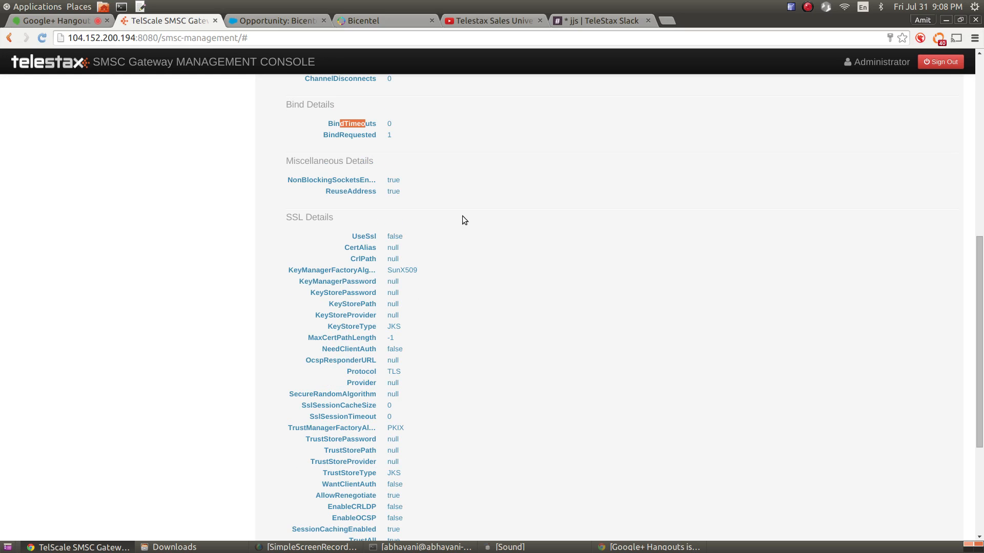
mouse_move(327, 181)
mouse_down()
mouse_move(364, 190)
mouse_move(347, 183)
mouse_up()
click(370, 190)
click(363, 190)
drag(334, 190, 365, 190)
scroll(451, 209, down, 5)
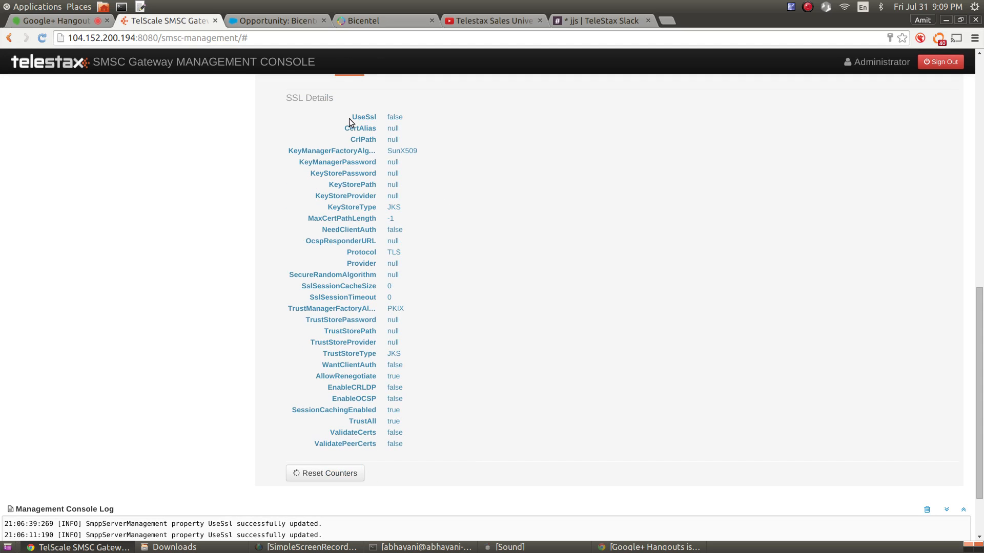
Look over the SSL details, then reset the SMPP server's counters
drag(349, 119, 417, 448)
click(472, 354)
scroll(505, 335, up, 8)
scroll(509, 327, down, 9)
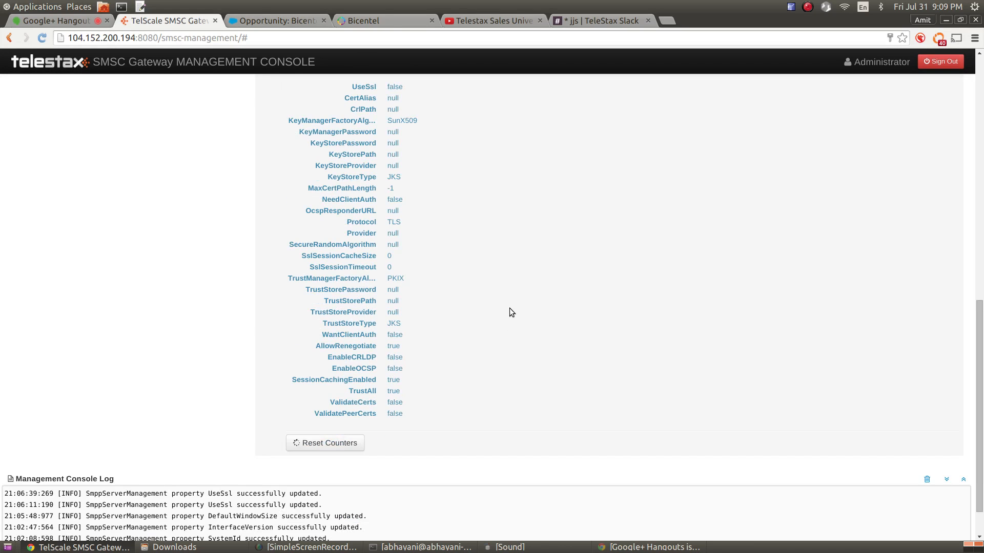
scroll(510, 310, up, 8)
drag(335, 193, 378, 252)
scroll(501, 249, down, 9)
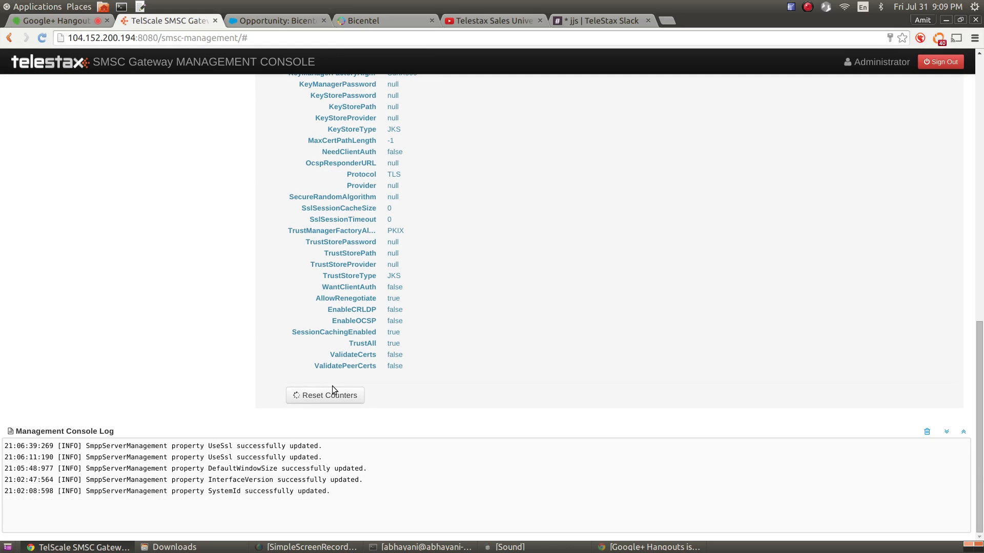
click(332, 392)
Expand SmppManagement to confirm sessions created, channel connects and binds requested read 0
click(545, 182)
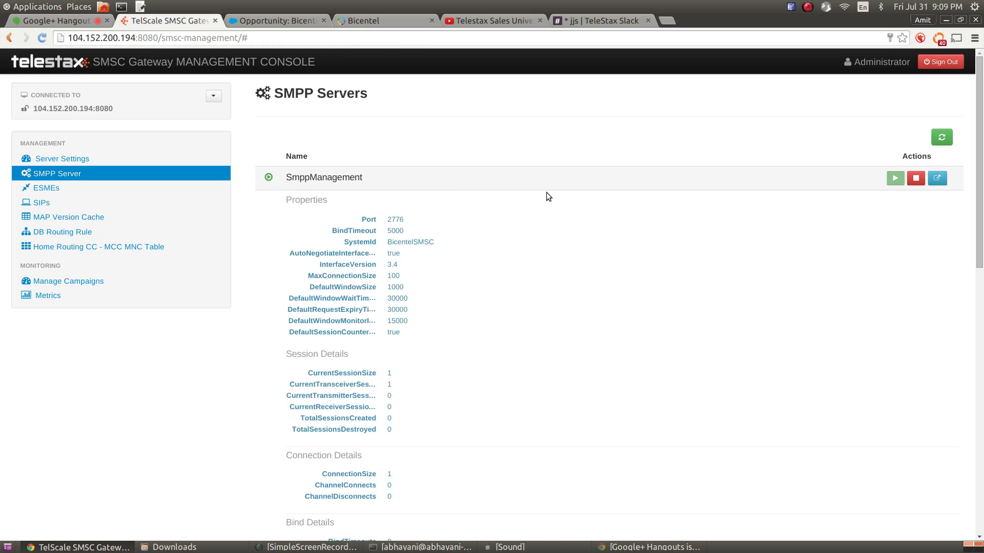
scroll(547, 193, down, 5)
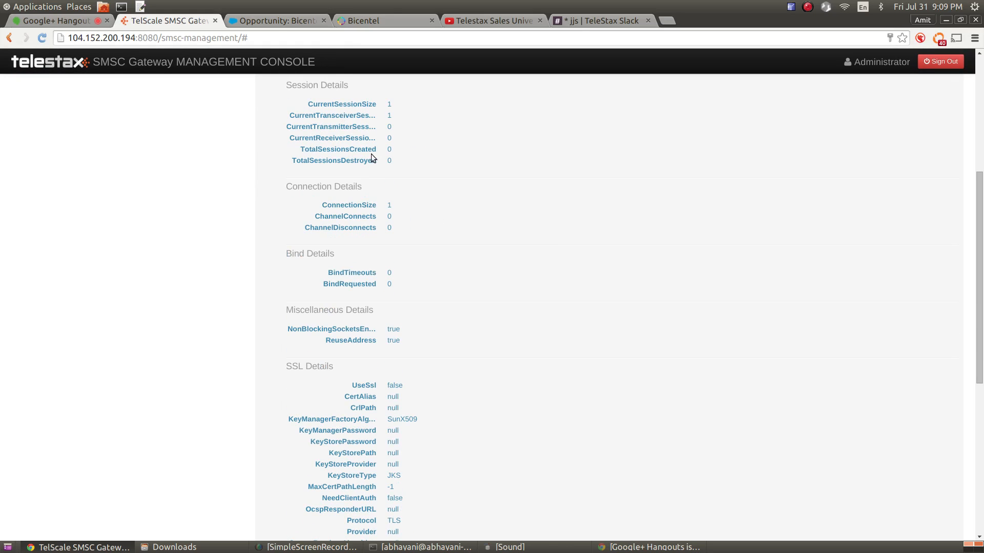
drag(335, 273, 359, 284)
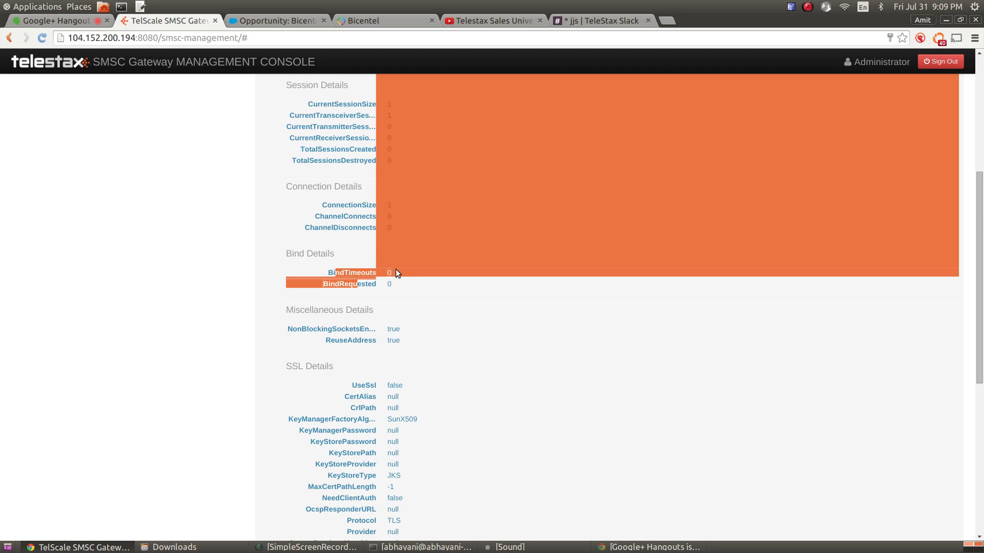
scroll(410, 269, down, 4)
scroll(441, 252, down, 6)
scroll(525, 245, up, 16)
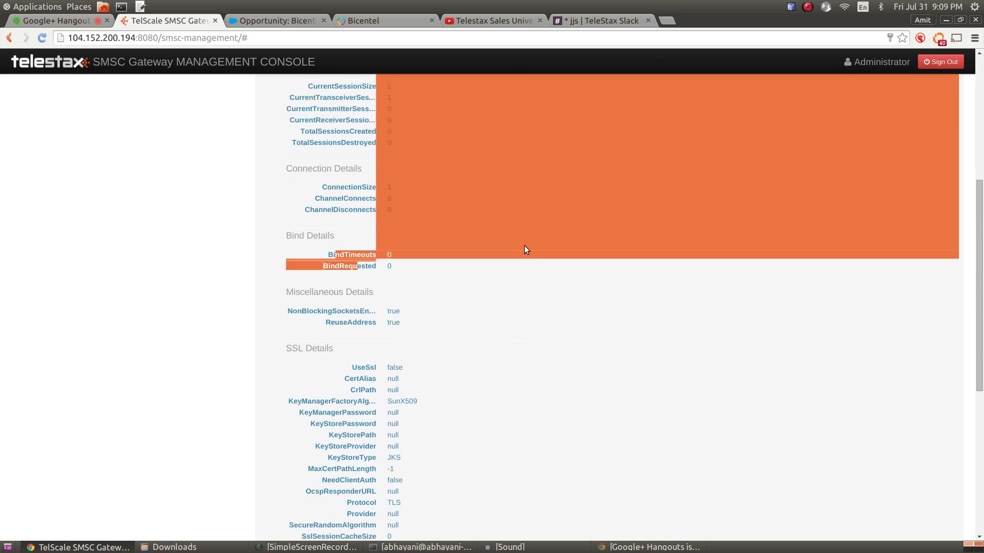
click(523, 248)
scroll(517, 301, down, 3)
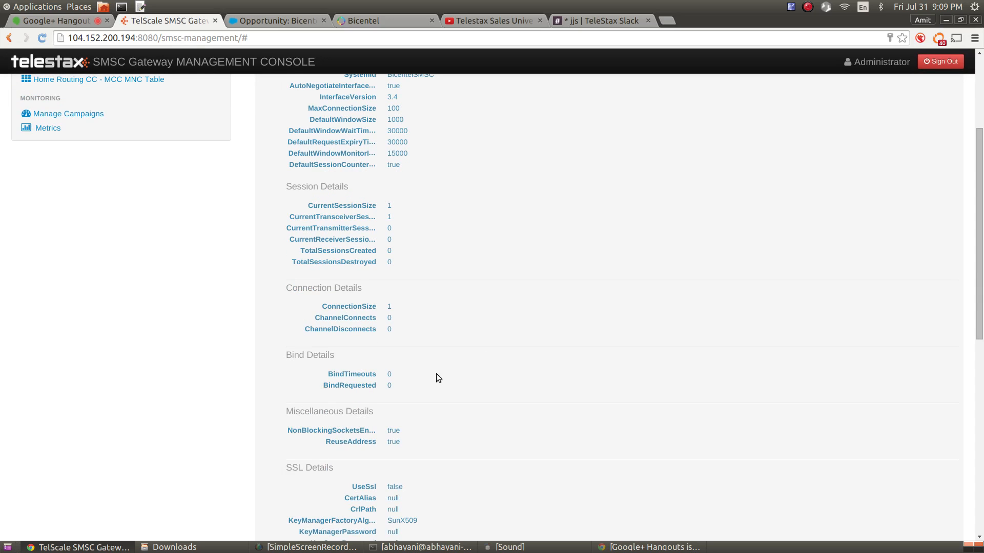
scroll(478, 363, up, 5)
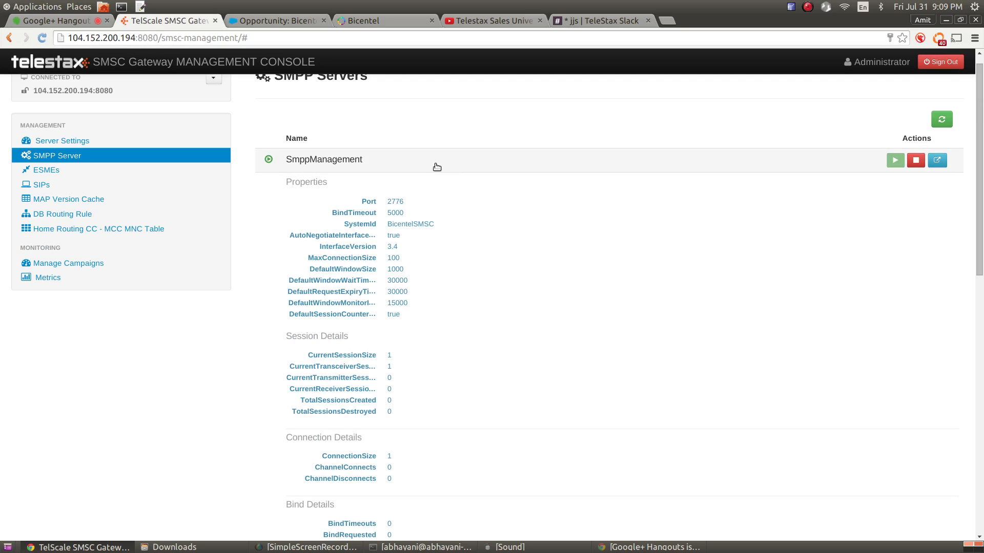
Visit ESMEs, recheck SmppManagement's details, then return to the ESMEs list
click(46, 171)
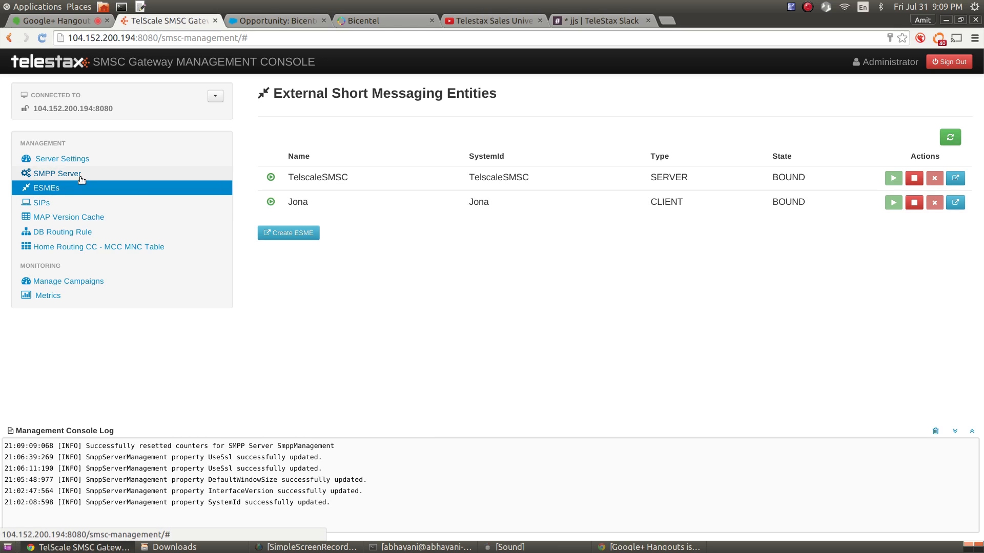
click(57, 174)
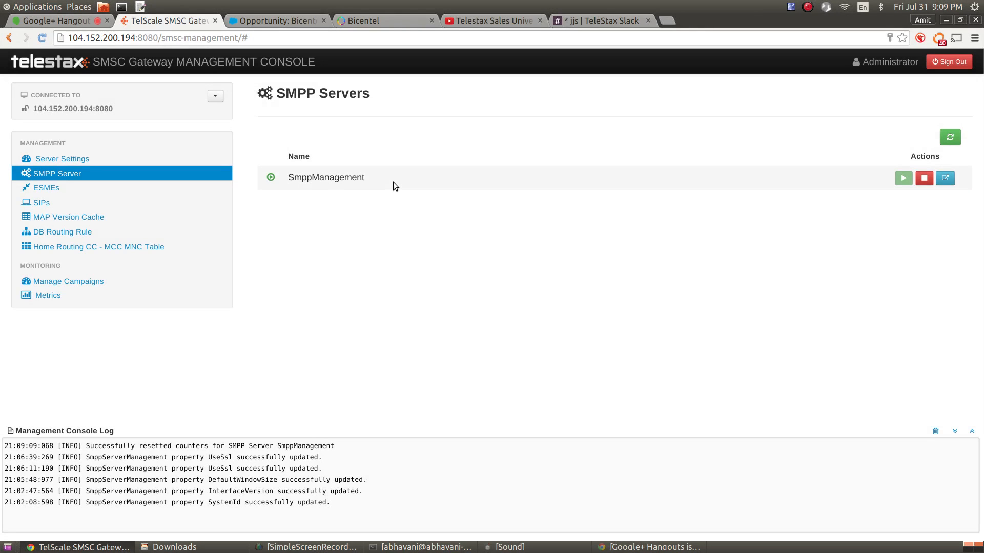
click(360, 180)
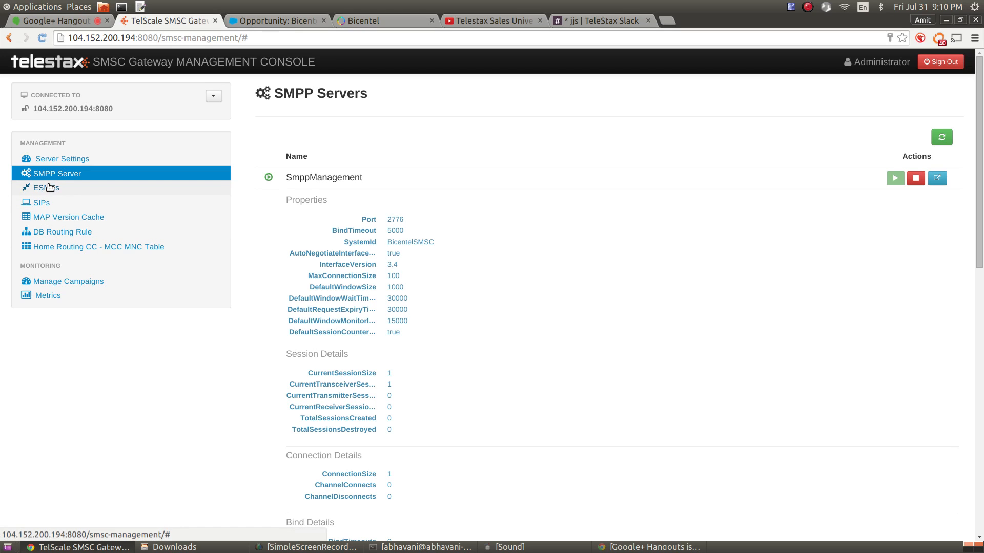
click(49, 187)
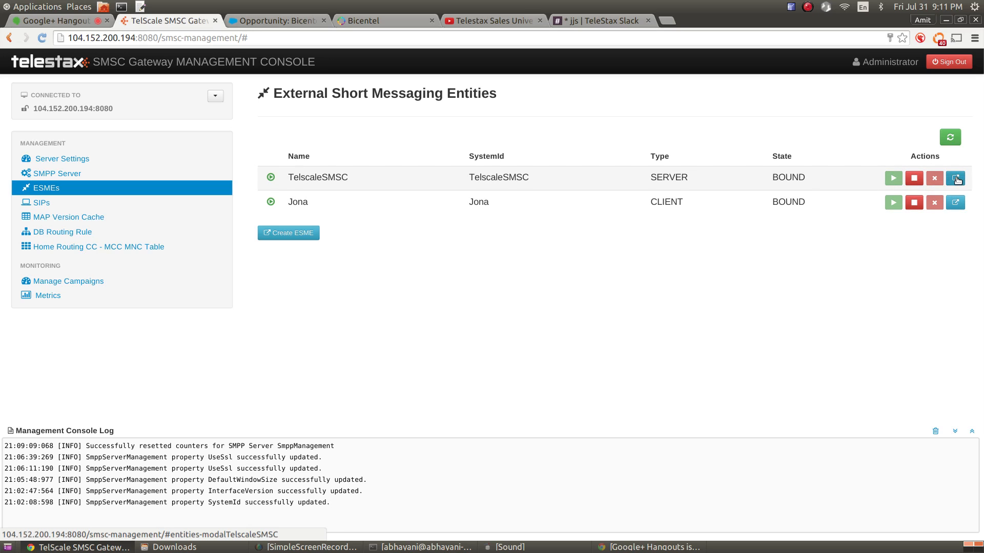
Start a new ESME with name and System Id test1, enter the password, and keep Network Id 0
click(295, 232)
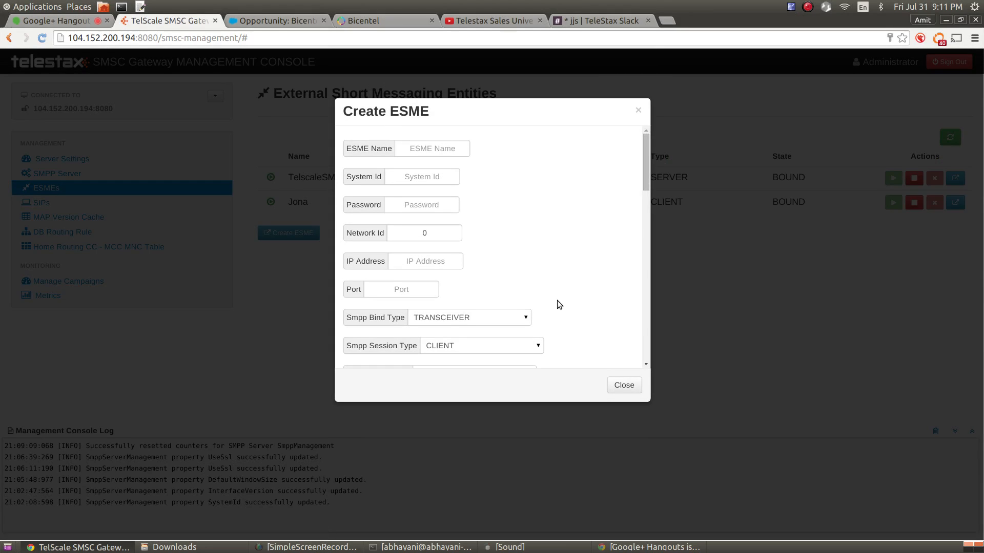
click(444, 150)
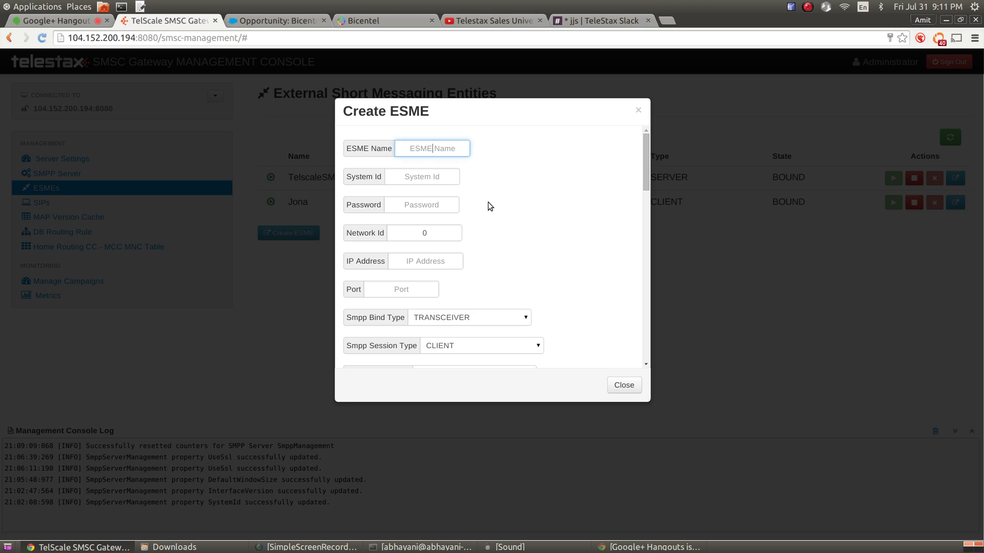
text(test1)
key(Tab)
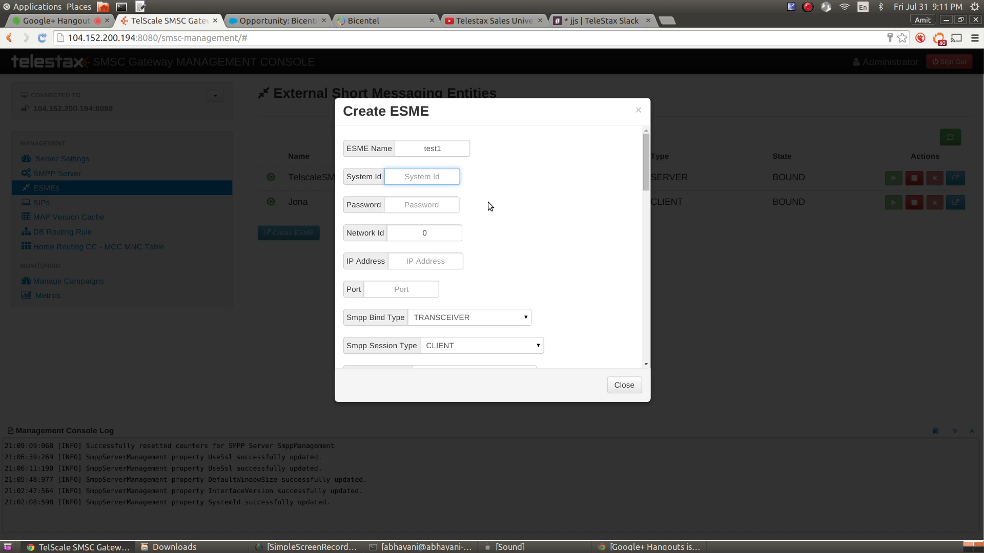
text(test1)
key(Tab)
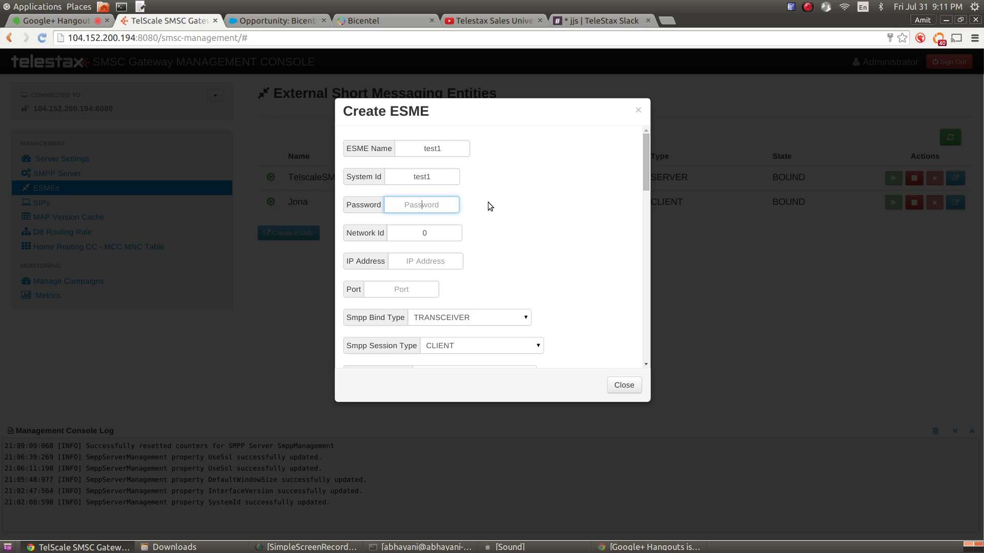
text(test1)
key(Tab)
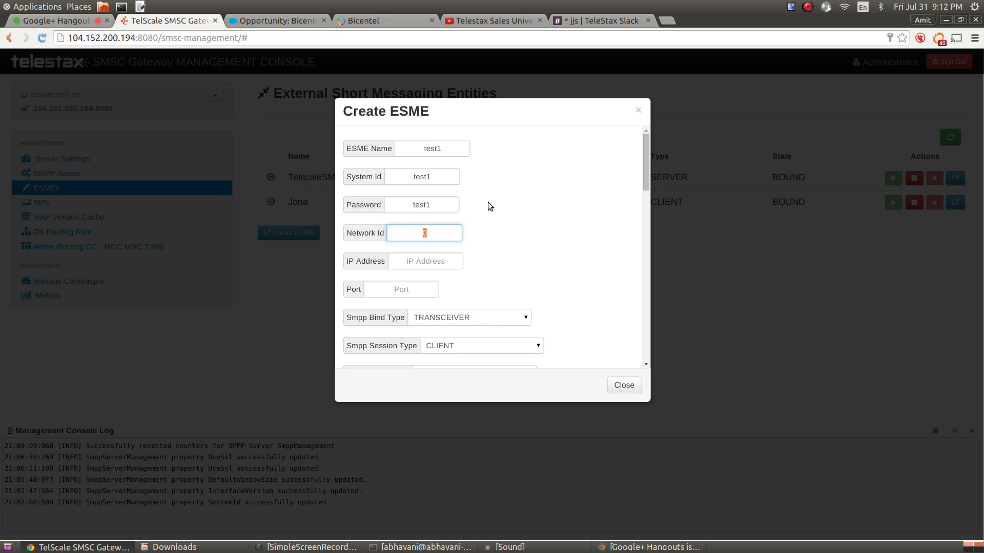
key(Tab)
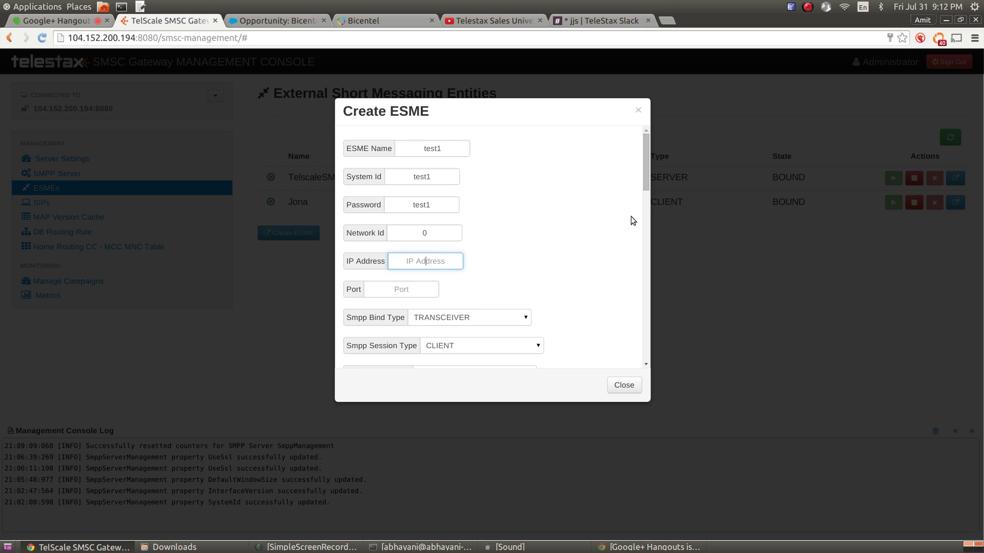
Temporarily switch the Smpp Session Type to SERVER
drag(649, 156, 647, 158)
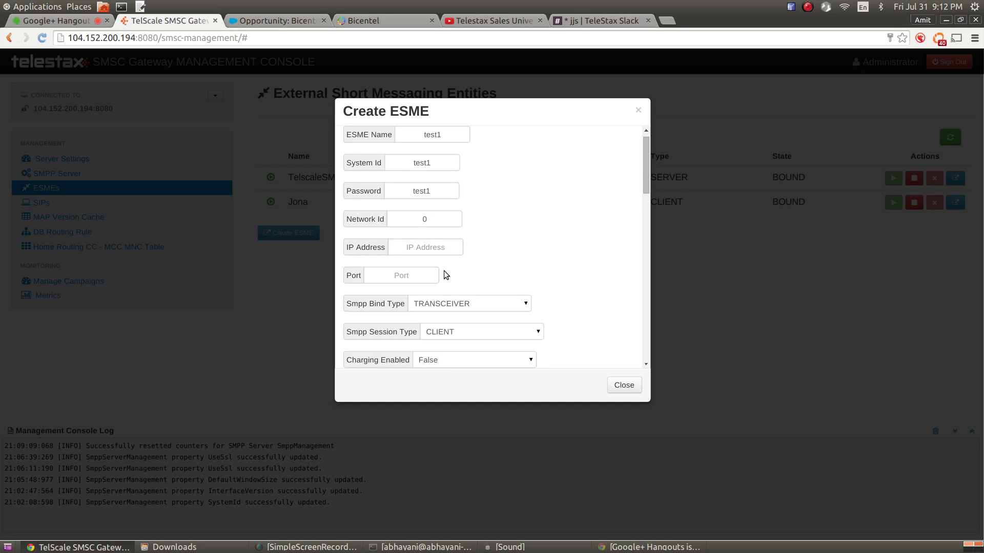
scroll(574, 266, down, 2)
click(507, 272)
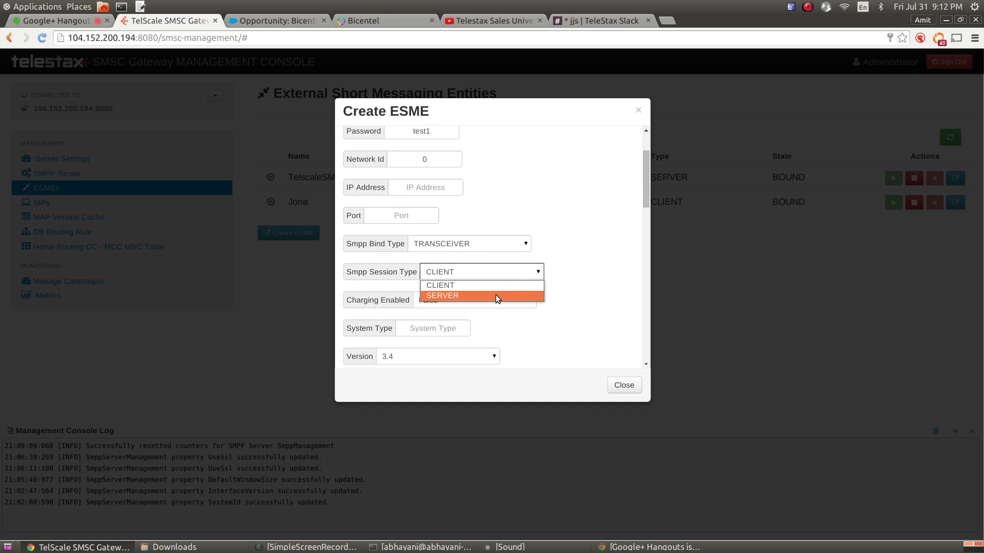
click(496, 295)
scroll(546, 239, up, 1)
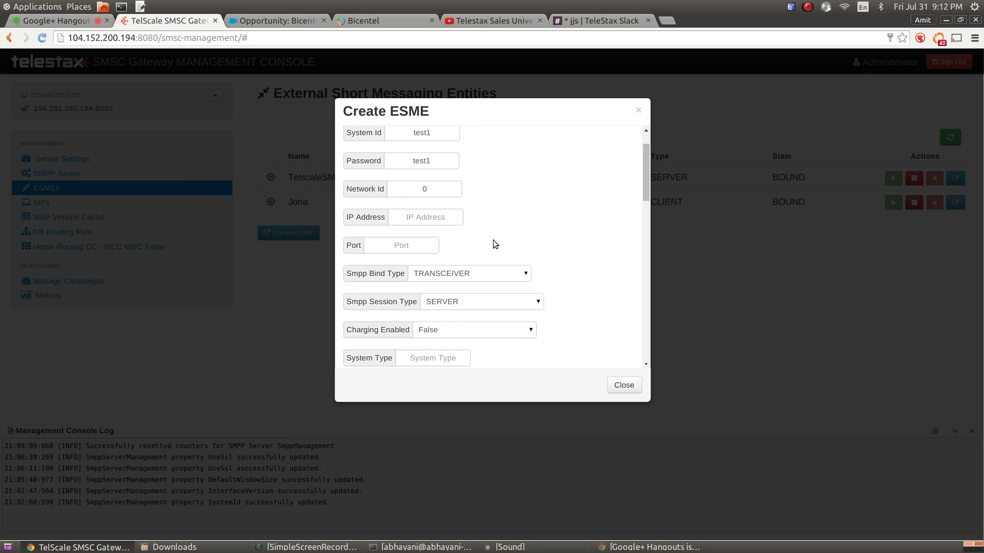
Enter IP Address 192.168.0.1 and Port 2777, then replace both with -1
click(427, 220)
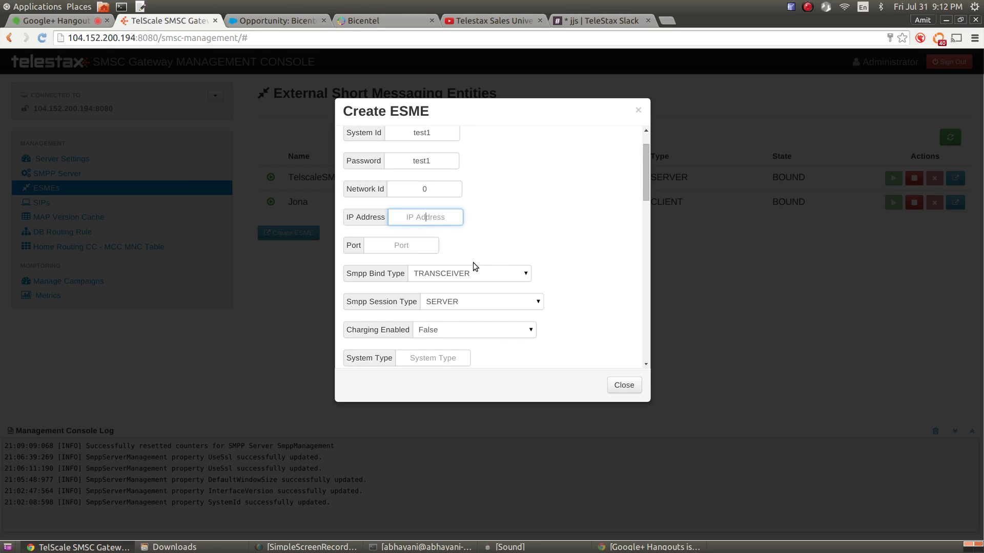
text(192.168.0.1)
key(Tab)
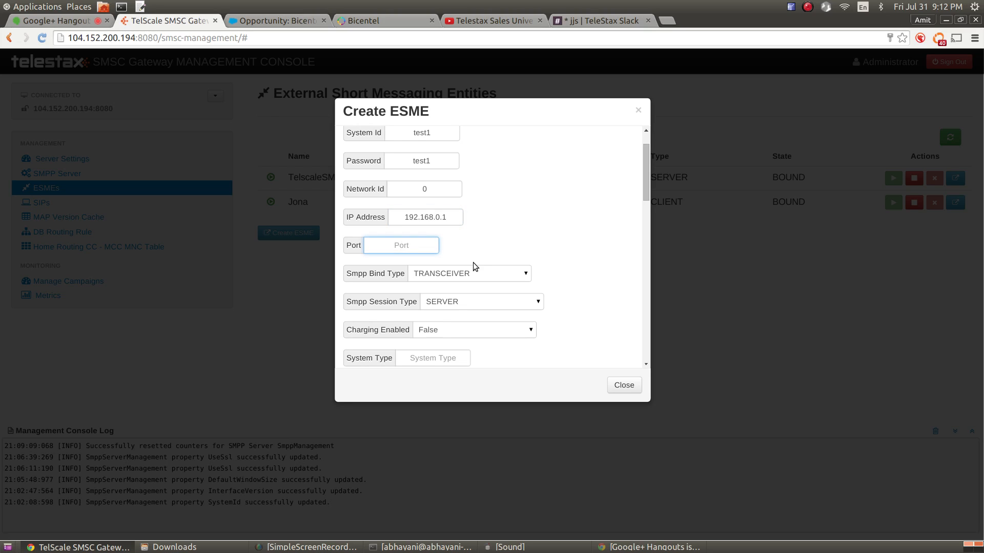
text(2777)
key(shift+Tab)
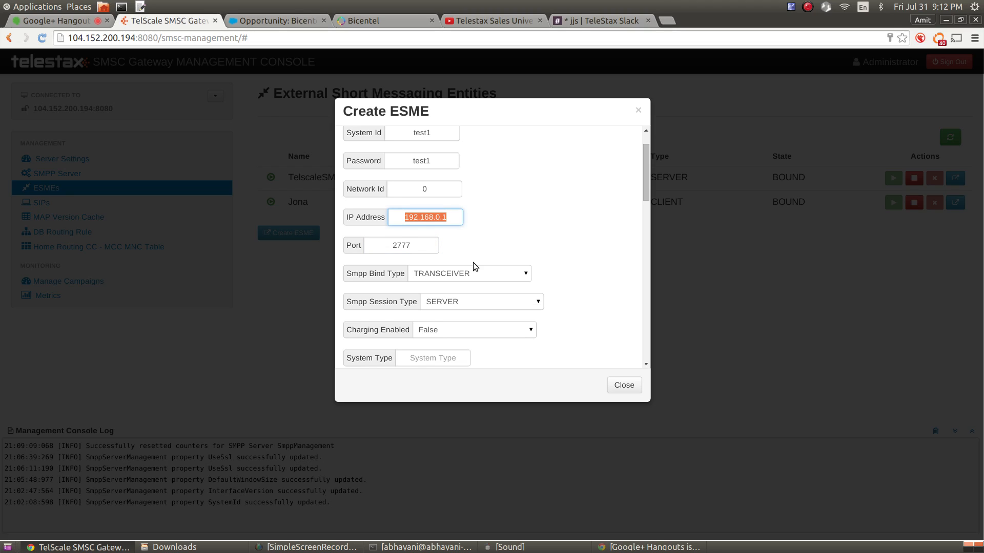
text(-1)
key(Tab)
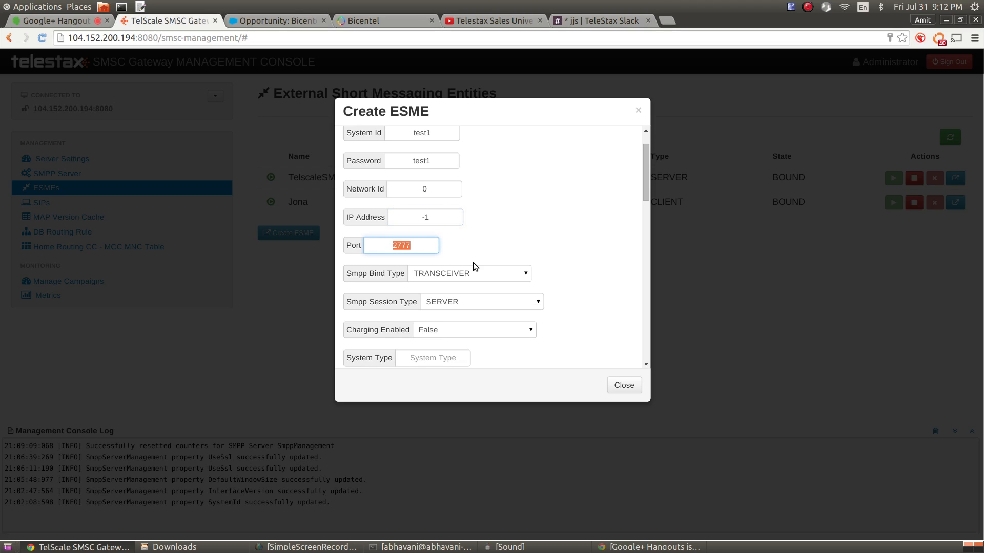
text(-1)
Restore CLIENT as the session type and recheck the -1 IP Address and Port values
click(446, 218)
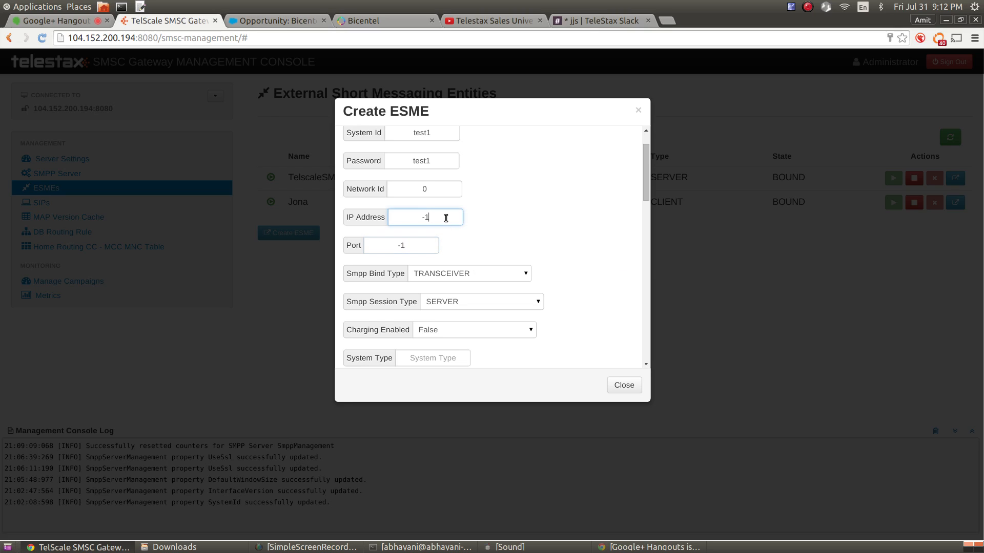
click(396, 245)
drag(646, 194, 645, 180)
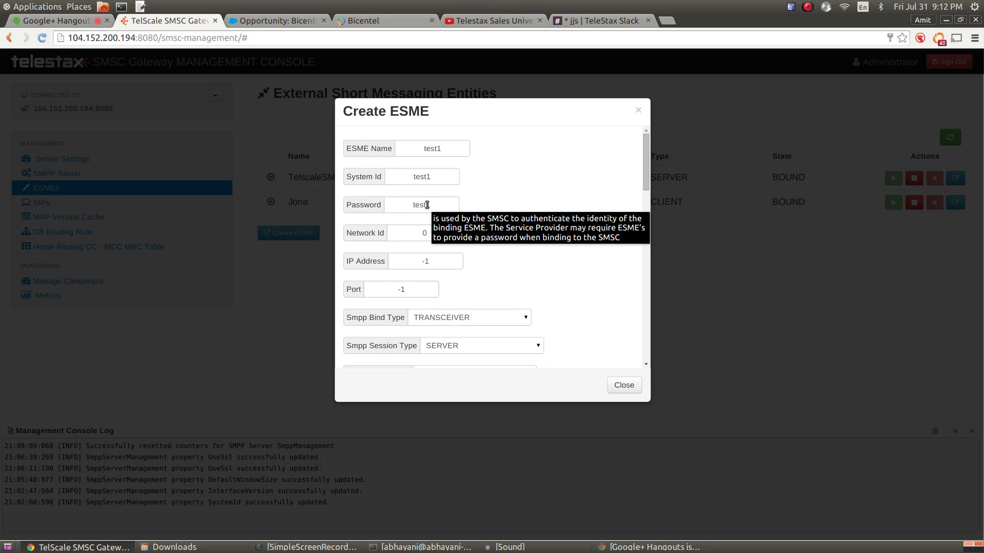
drag(644, 180, 646, 201)
click(515, 280)
click(509, 289)
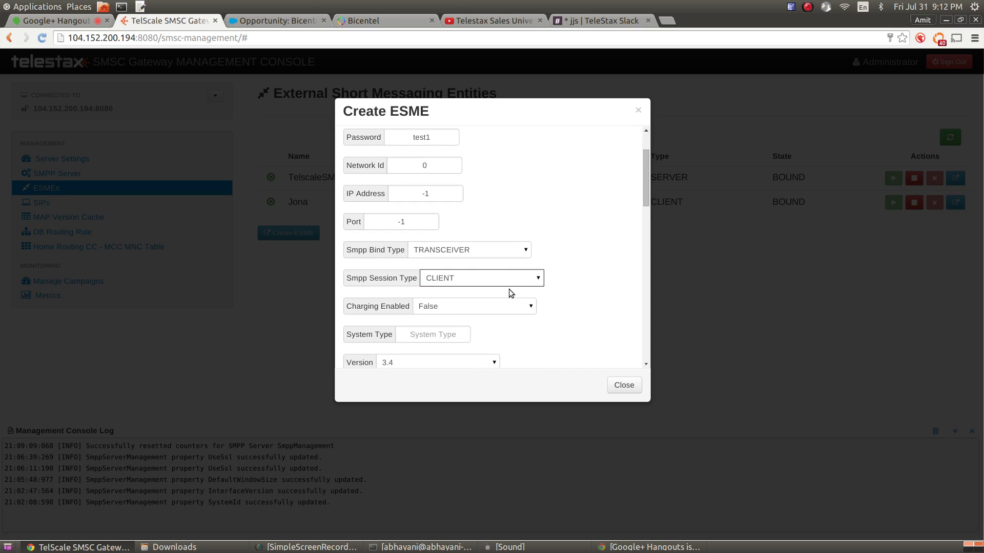
scroll(646, 192, up, 1)
click(431, 215)
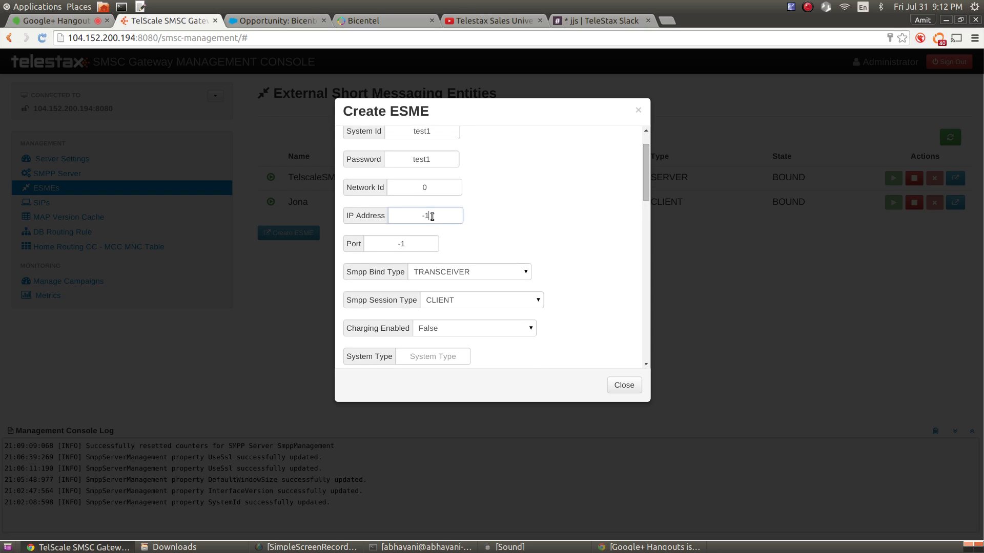
click(418, 244)
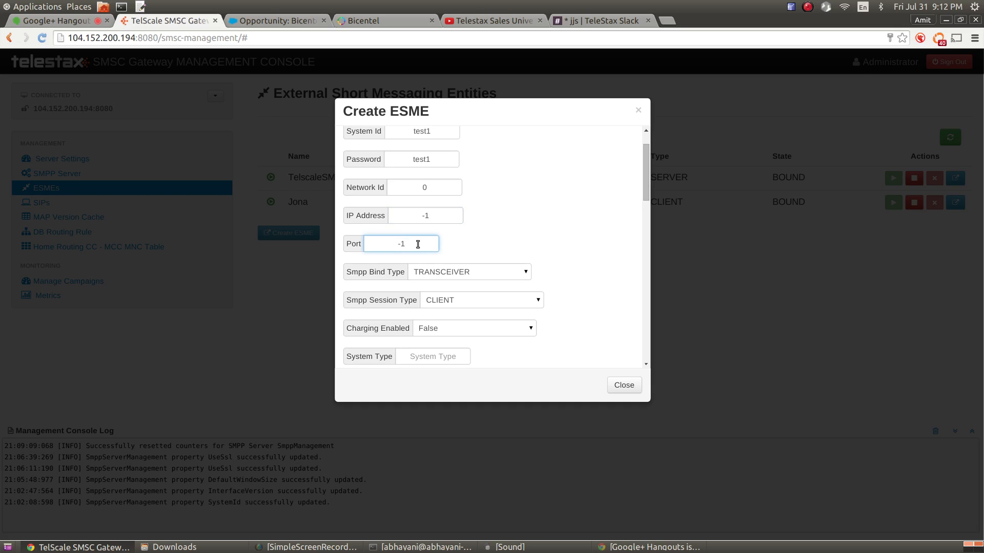
double_click(443, 219)
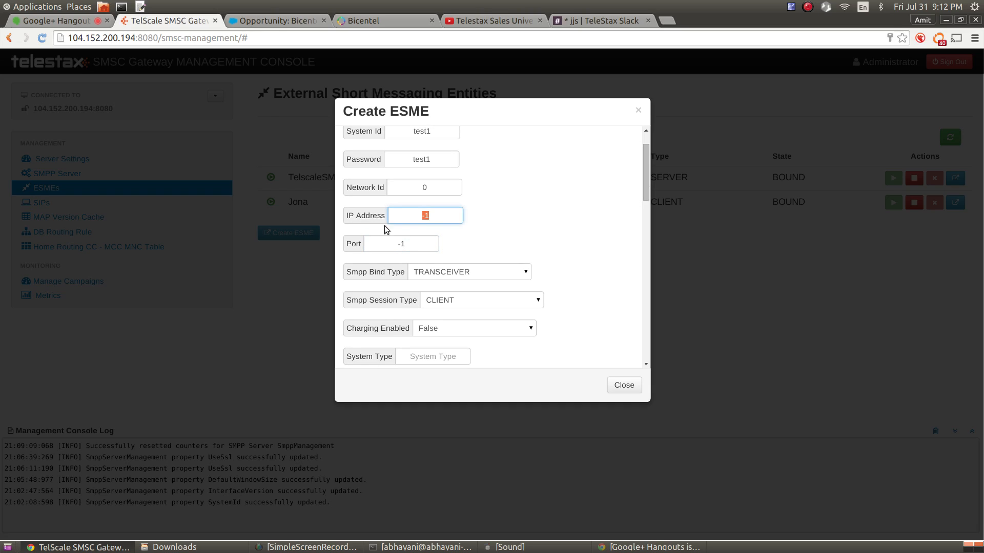
double_click(417, 245)
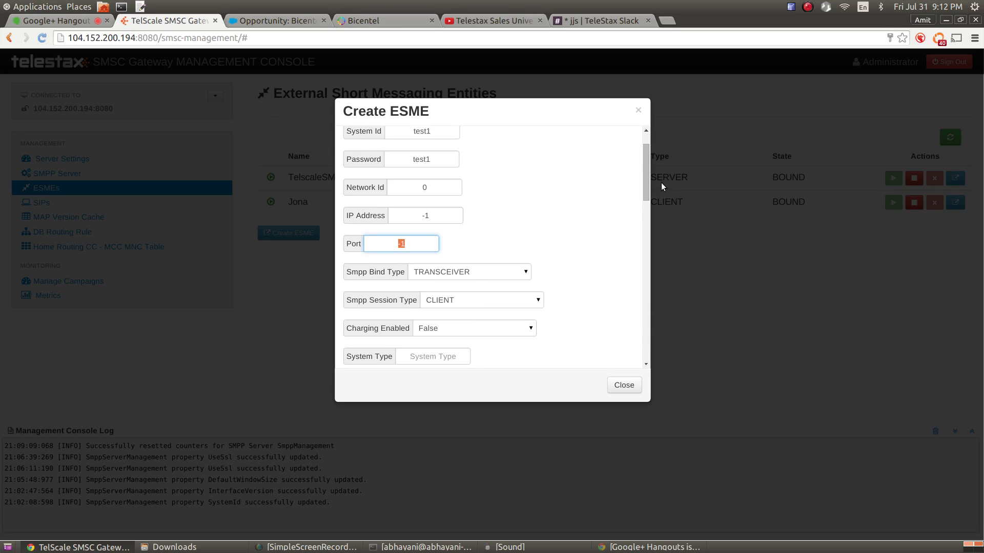
drag(645, 176, 644, 188)
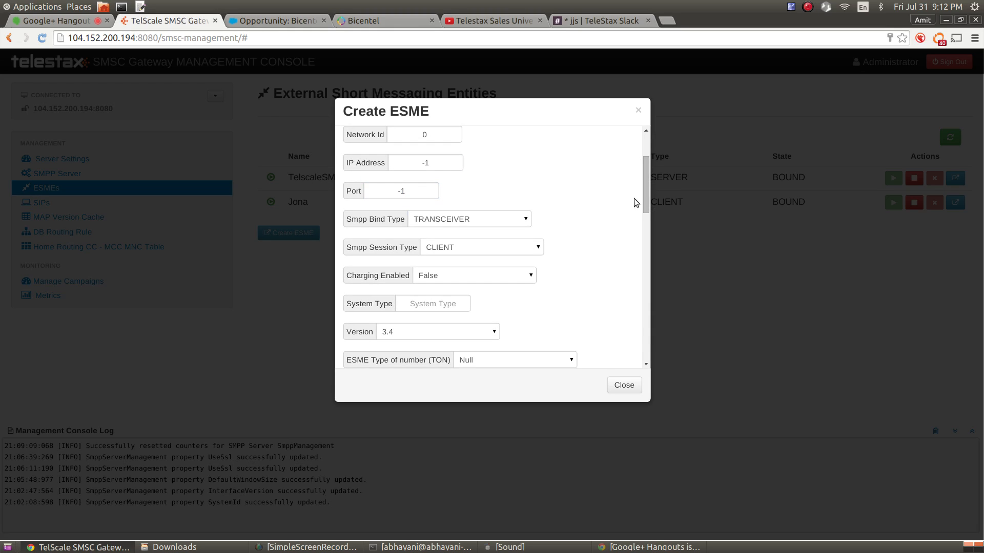
Try TRANSMITTER, RECEIVER and SERVER options, settling on TRANSCEIVER bind and CLIENT session type
click(453, 220)
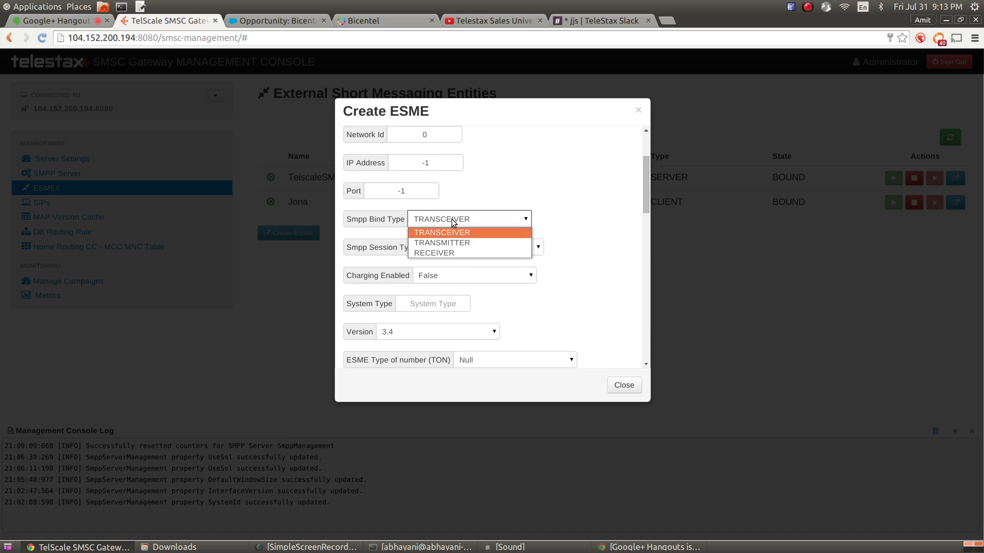
click(456, 237)
click(457, 220)
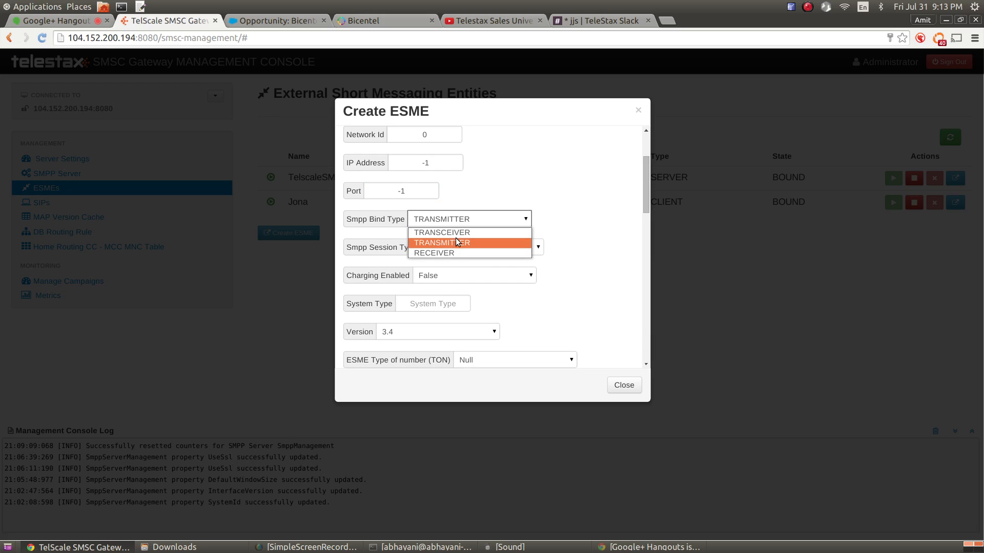
click(456, 250)
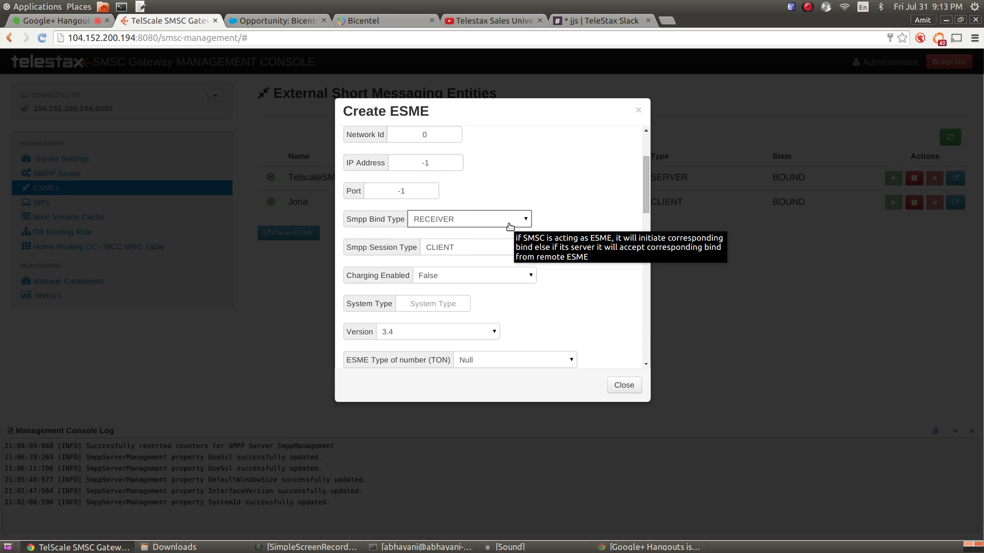
click(468, 219)
click(463, 232)
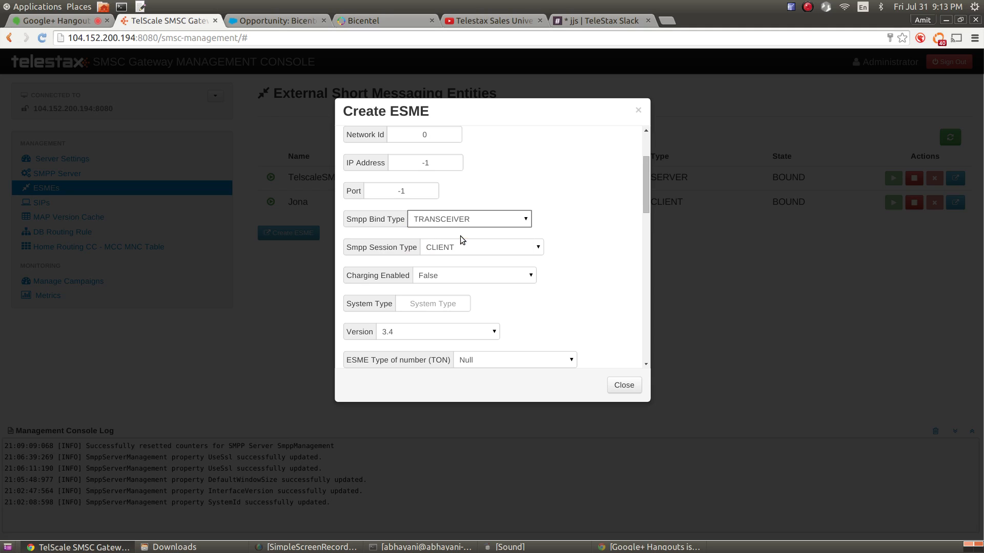
click(453, 248)
click(454, 269)
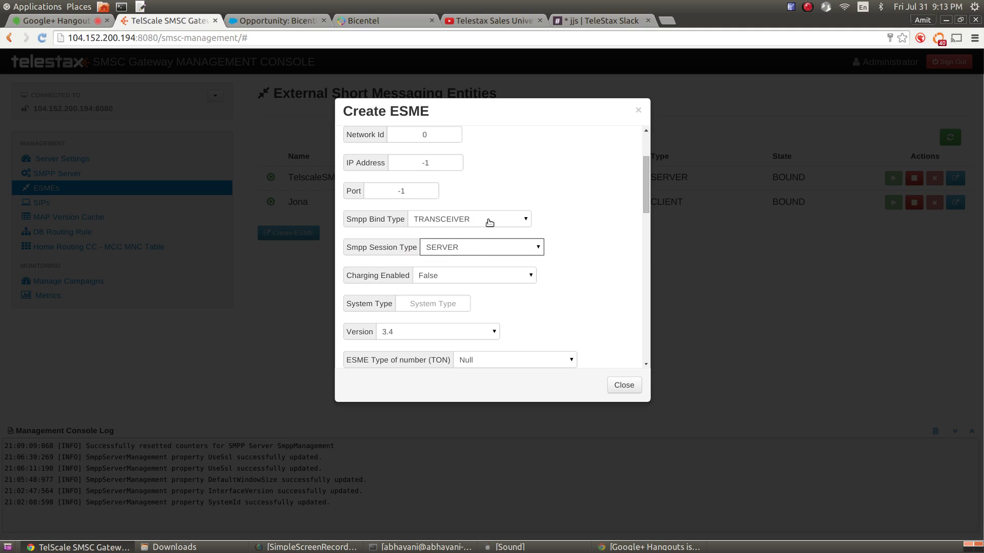
mouse_move(489, 223)
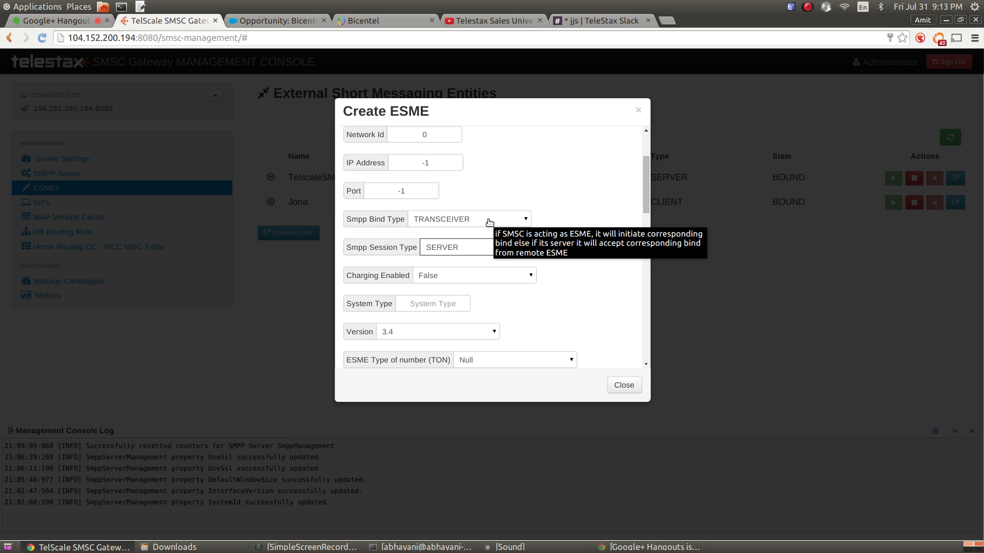
click(489, 250)
click(482, 260)
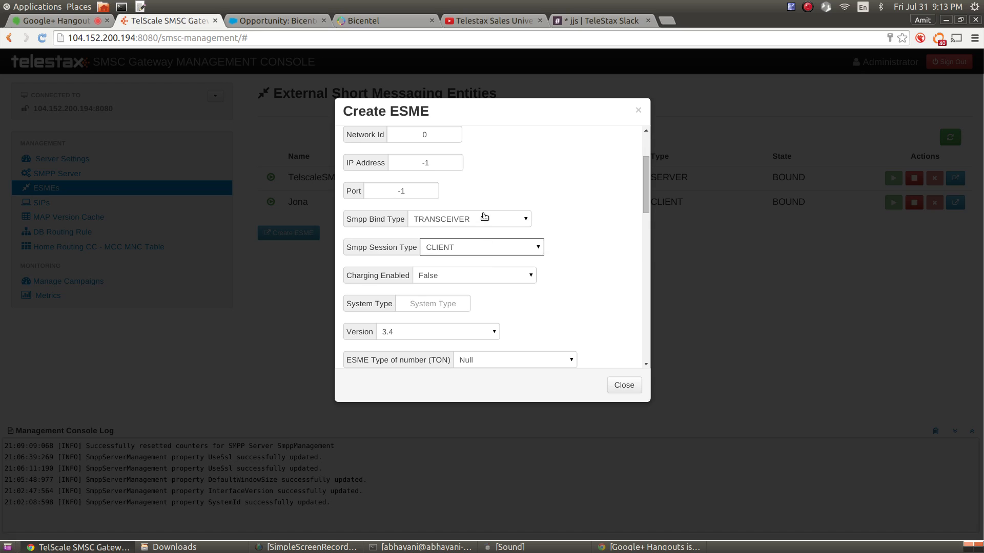
mouse_move(481, 220)
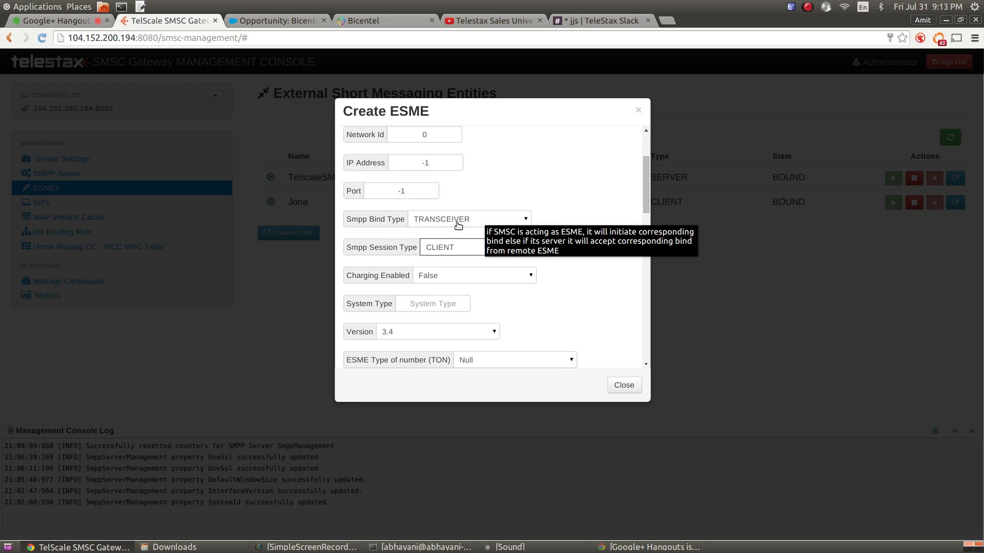
Turn charging on for the new ESME
drag(645, 201, 645, 212)
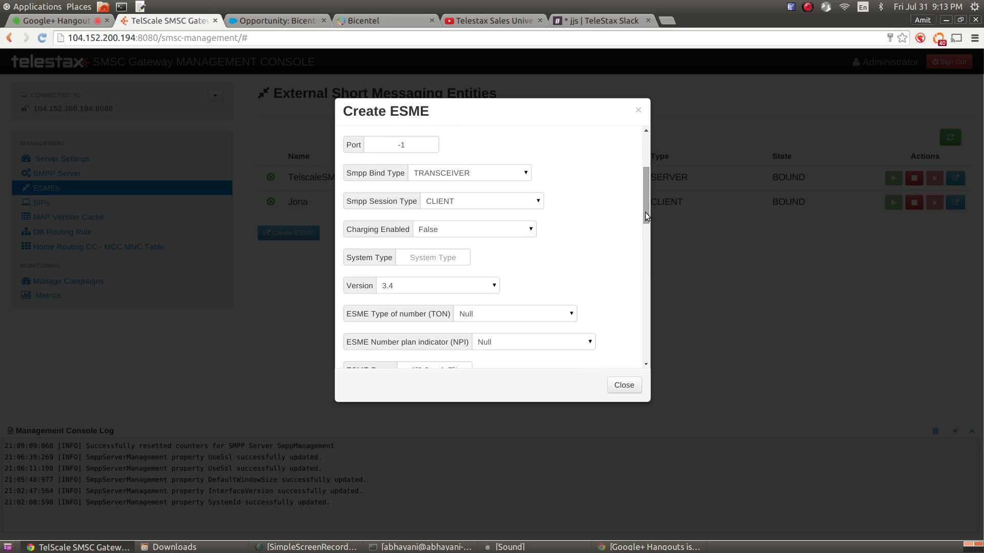
click(517, 231)
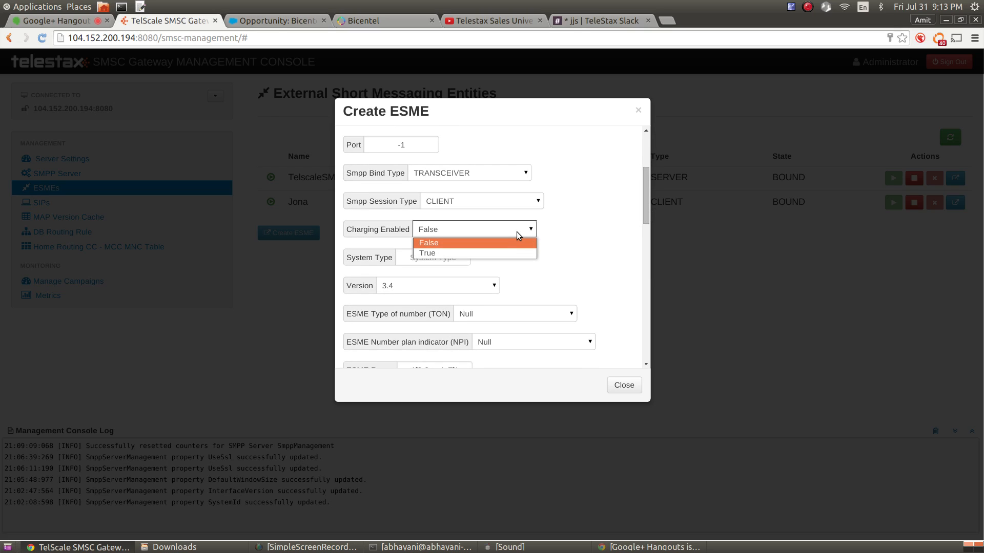
click(513, 253)
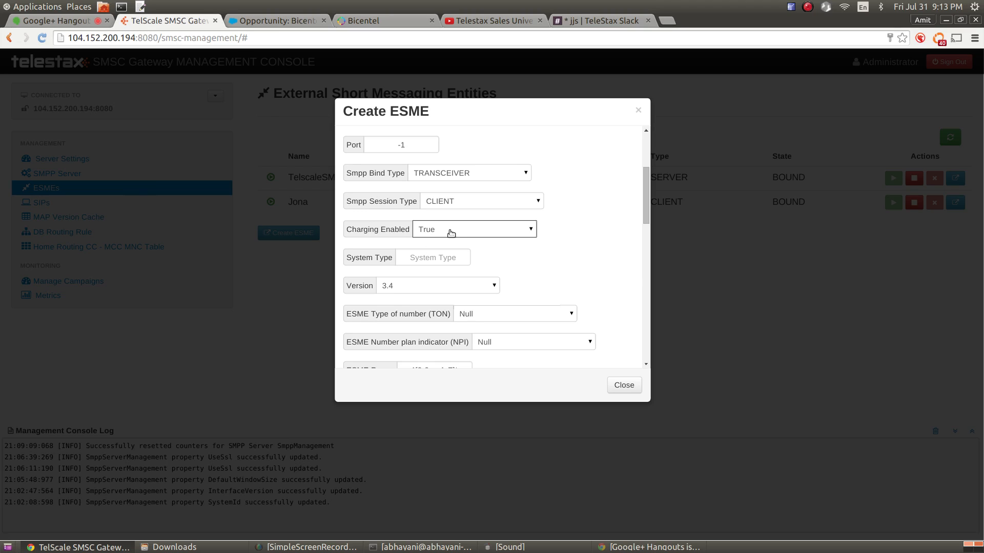
Set the System Type to someapp
click(428, 257)
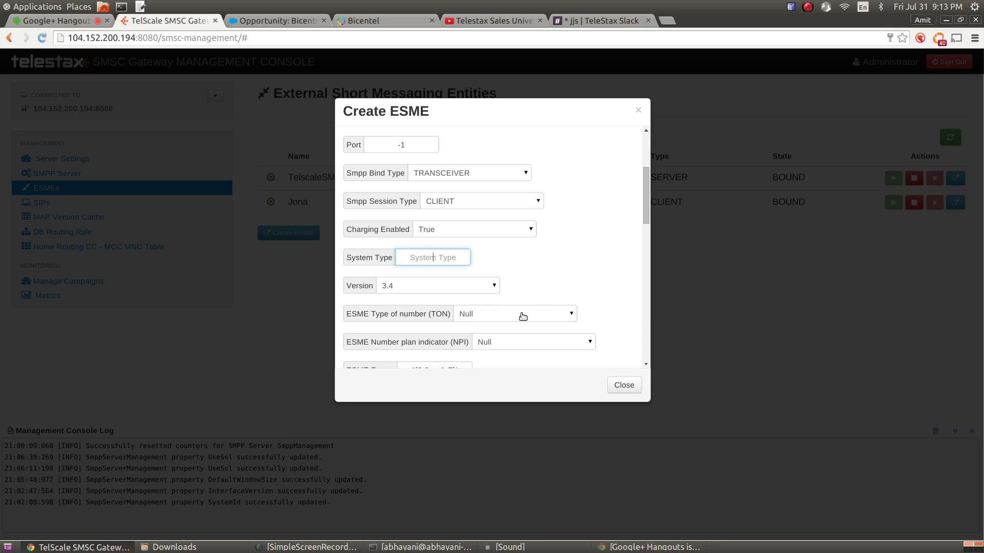
mouse_move(522, 317)
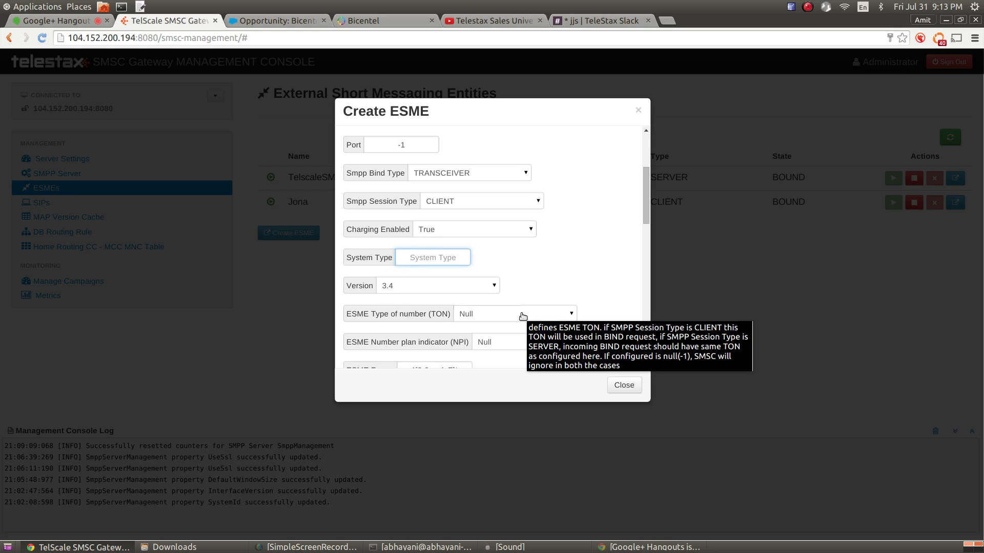
text(someapp)
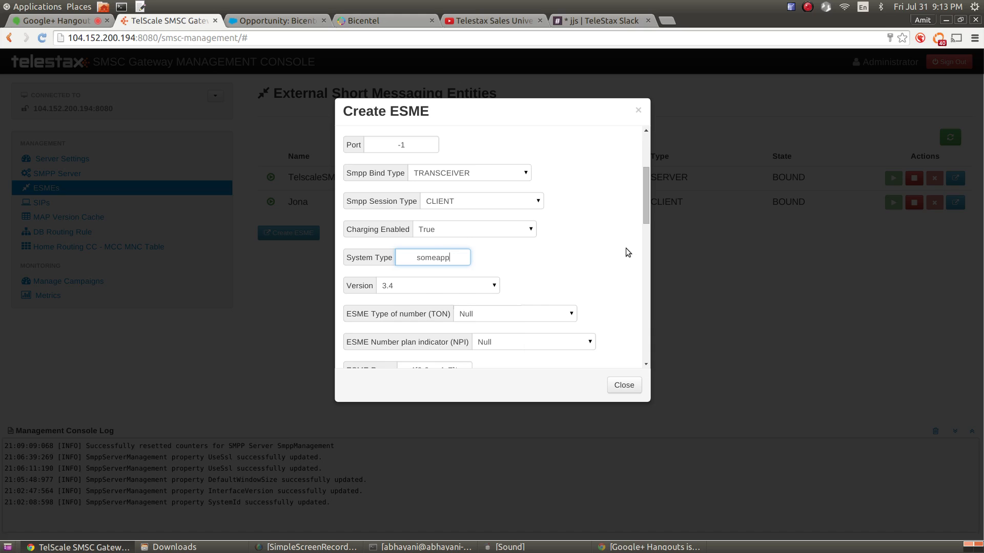
Change the Smpp Session Type to SERVER, leaving Version at 3.4
click(515, 206)
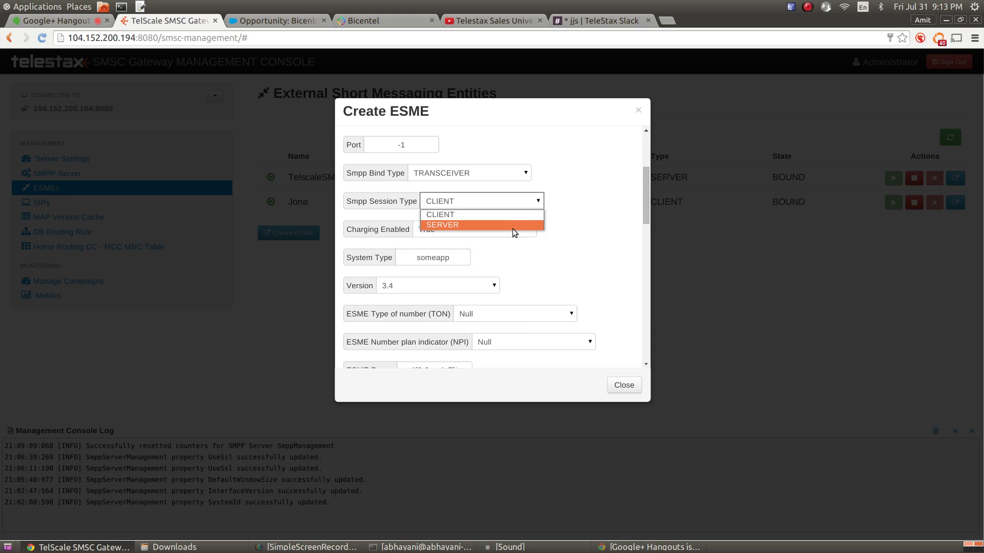
click(512, 225)
mouse_move(648, 203)
mouse_down()
mouse_move(642, 161)
mouse_move(643, 213)
mouse_up()
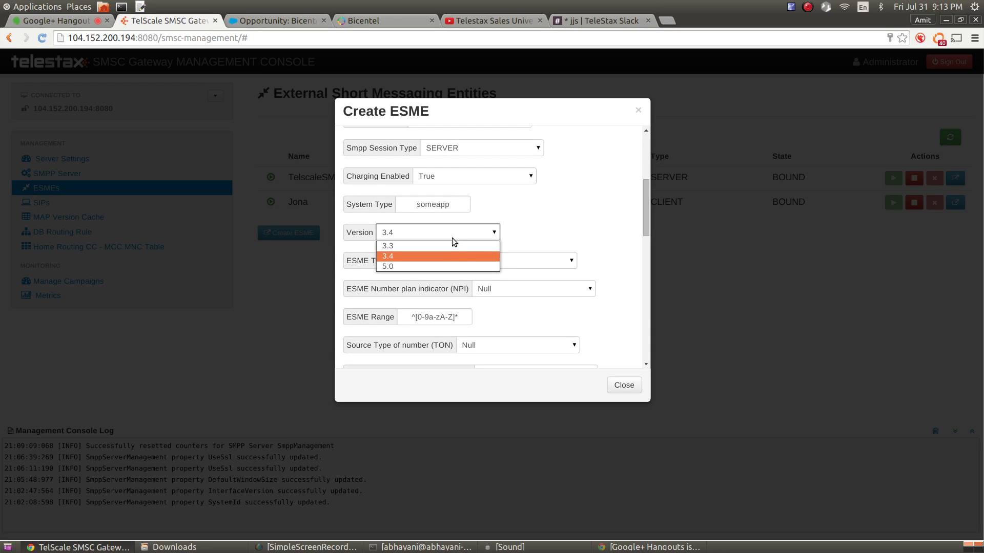
click(448, 256)
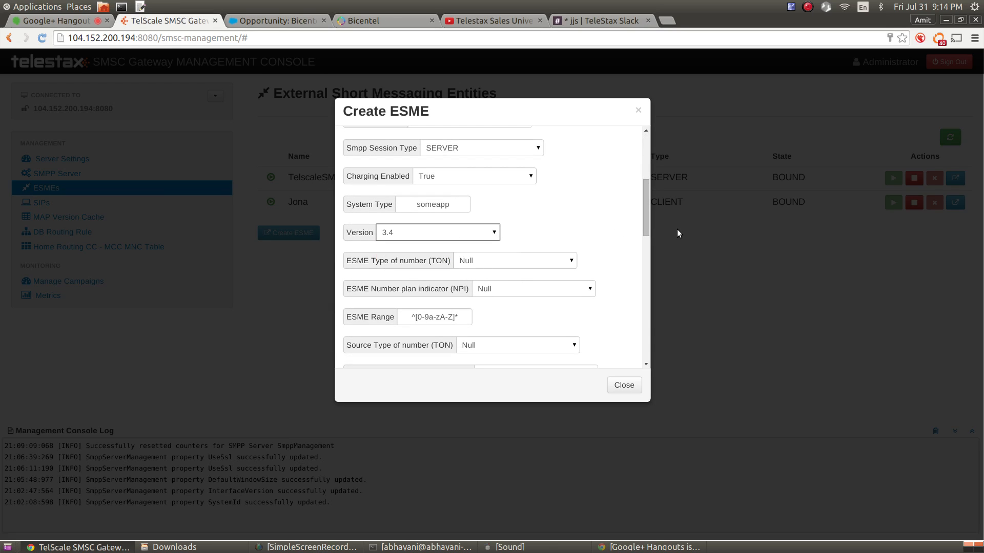
Scroll down to the ESME Range field and inspect it without changes
scroll(645, 225, down, 3)
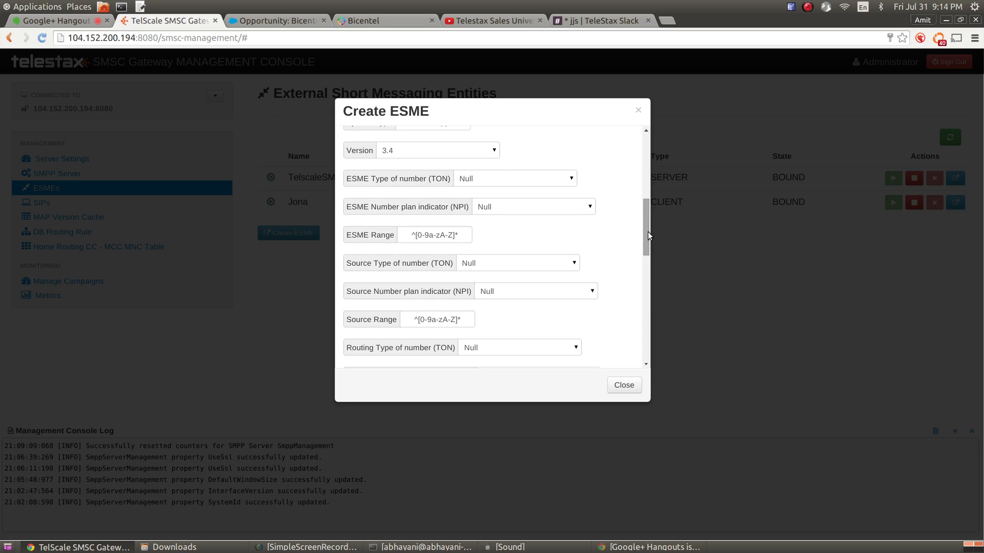
mouse_move(501, 210)
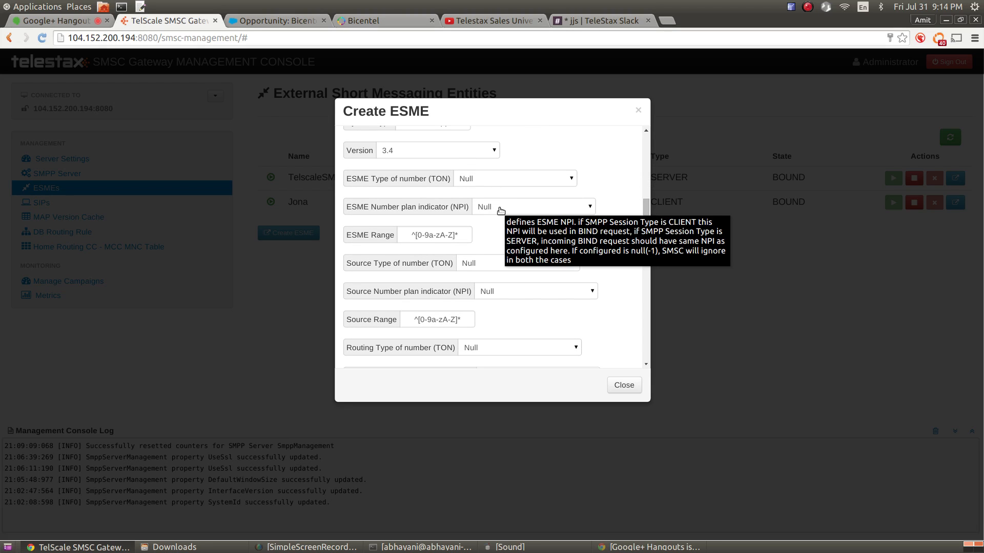
click(424, 233)
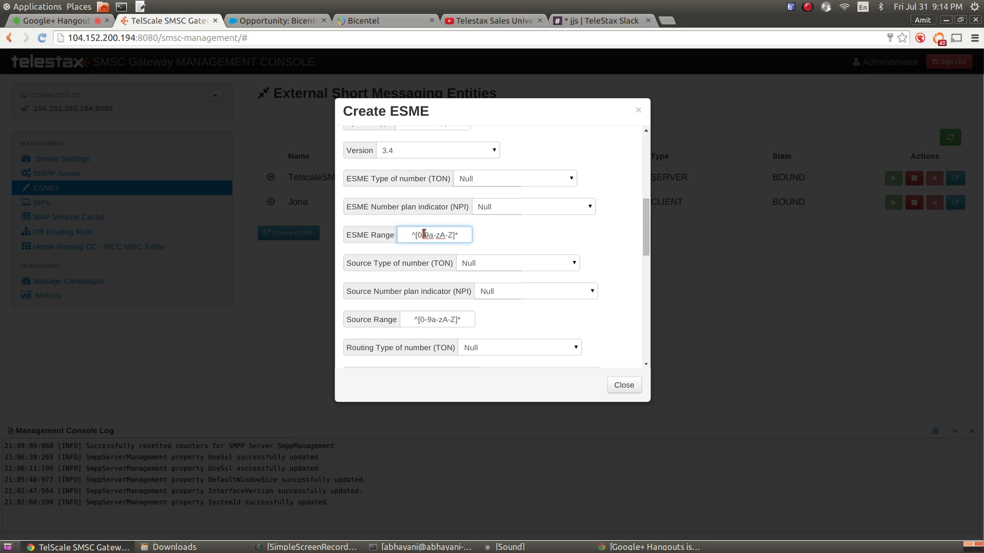
mouse_move(402, 180)
click(518, 241)
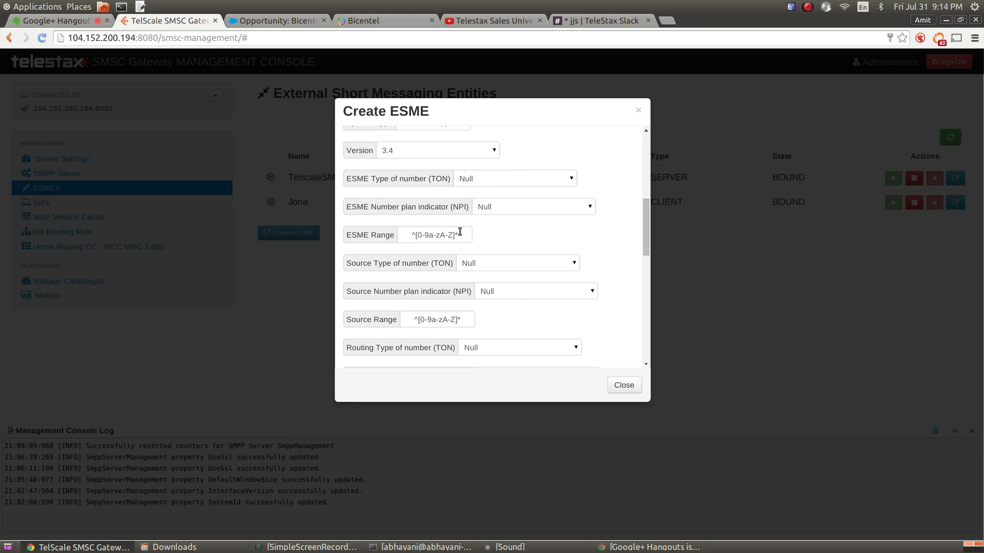
Keep ESME TON and ESME NPI both at Null
mouse_move(449, 237)
click(478, 179)
click(476, 179)
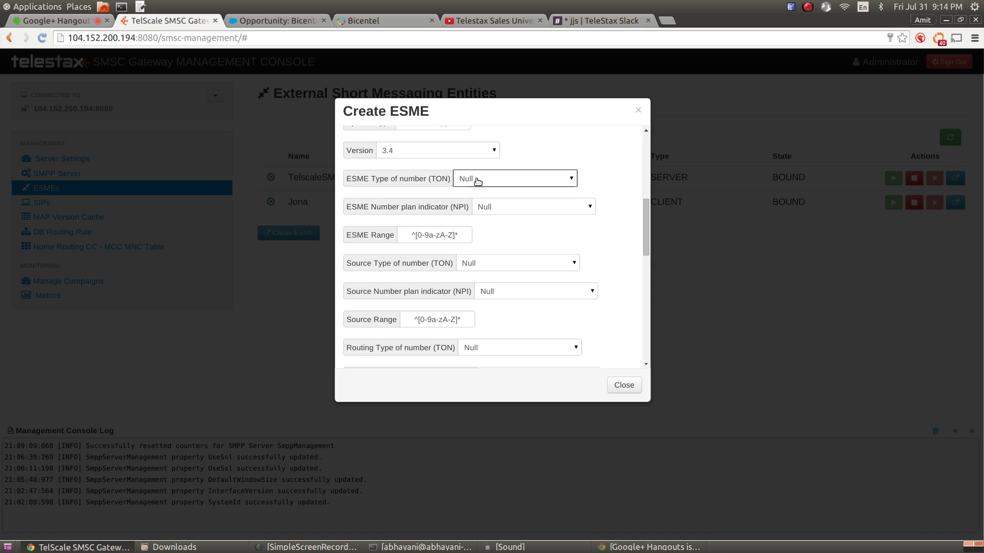
click(485, 207)
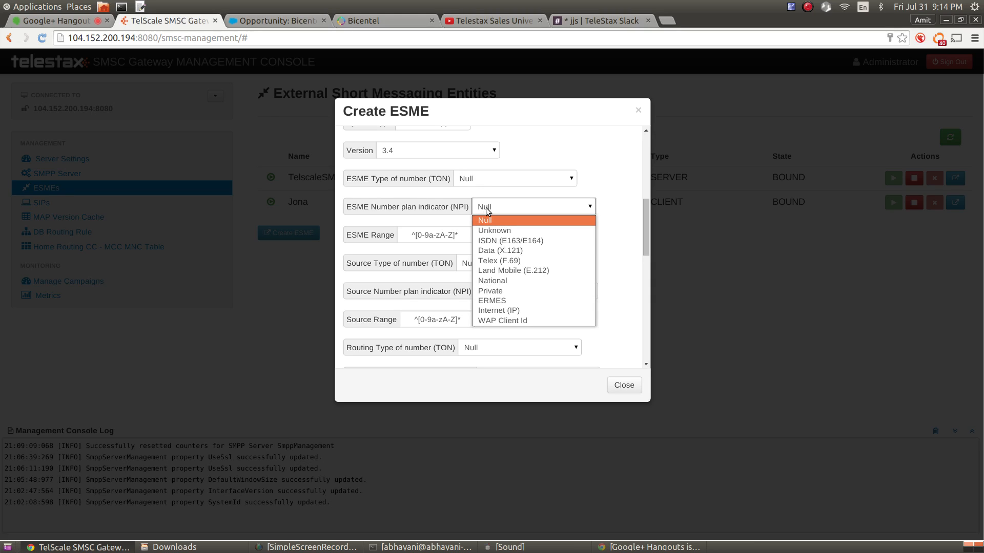
click(486, 209)
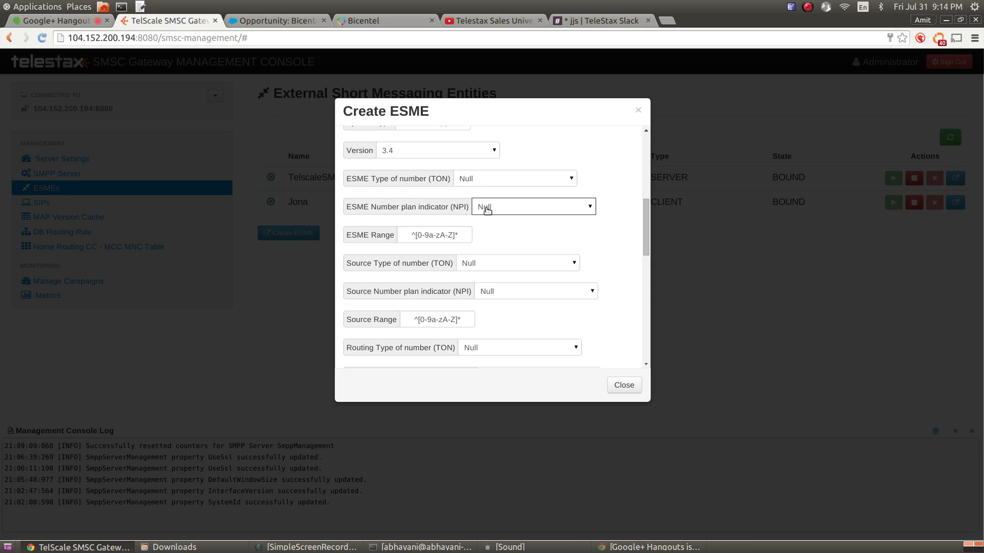
Delete the default ^[0-9a-zA-Z]* pattern so ESME Range is empty
click(432, 234)
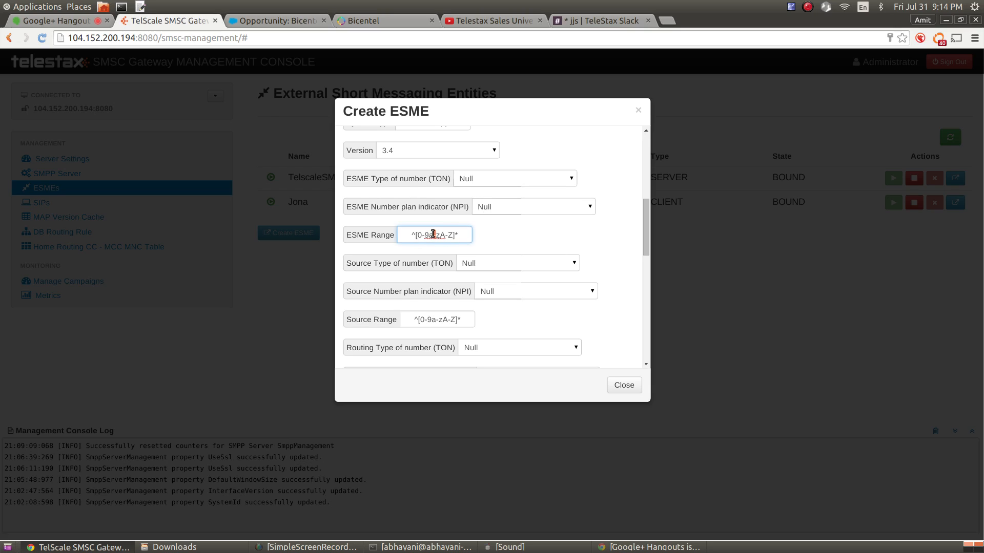
triple_click(433, 234)
key(BackSpace)
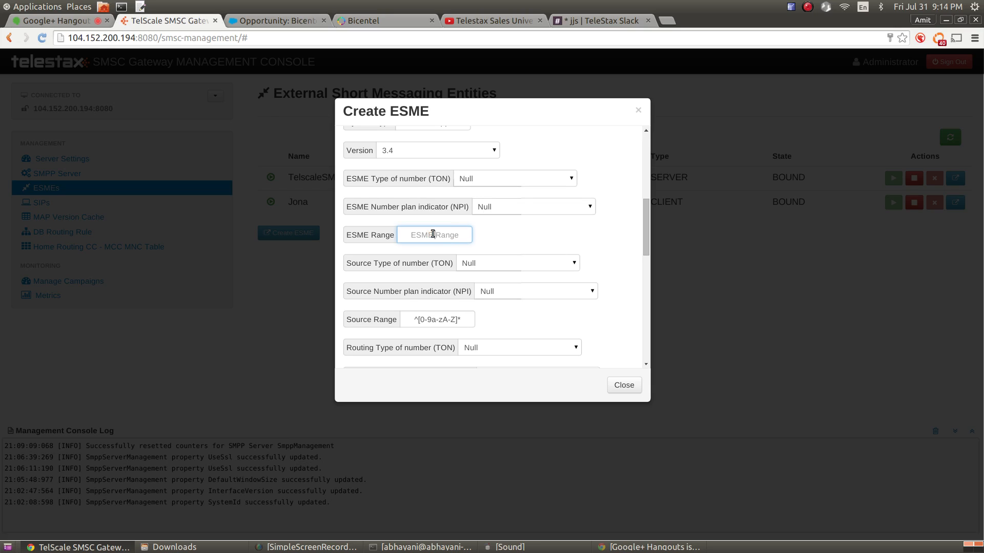
click(531, 235)
mouse_move(466, 209)
drag(644, 226, 643, 244)
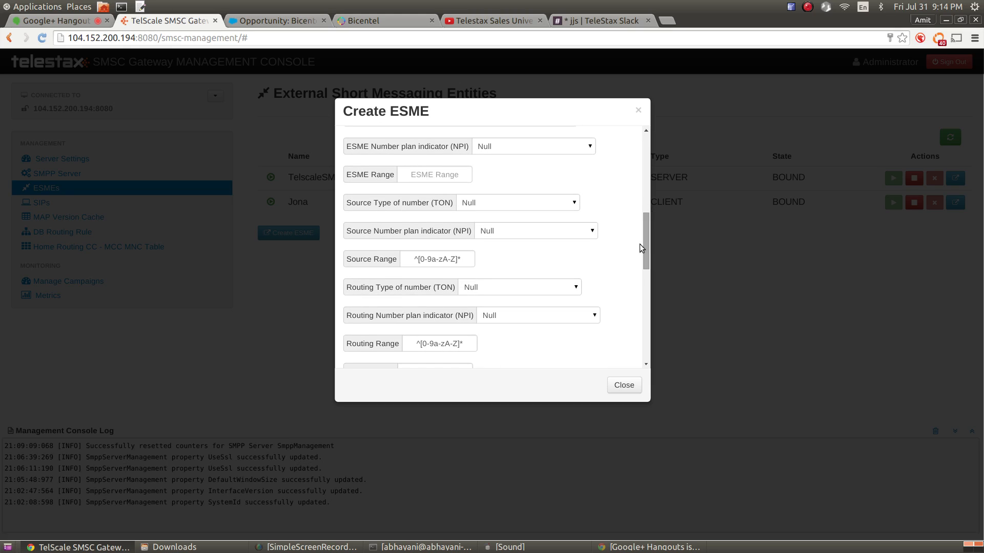
mouse_move(389, 207)
mouse_move(646, 259)
mouse_down()
mouse_move(650, 193)
mouse_move(648, 276)
mouse_up()
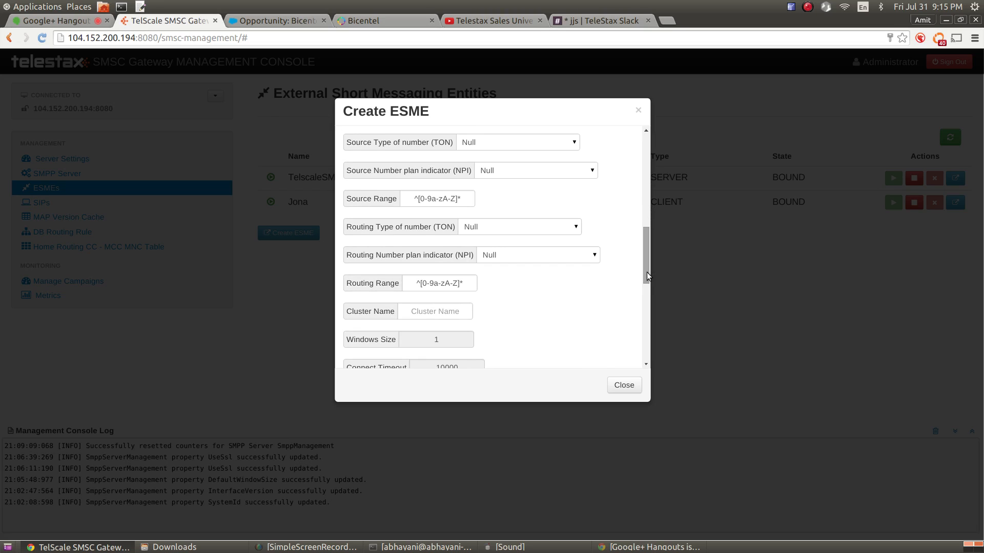
drag(647, 272, 646, 264)
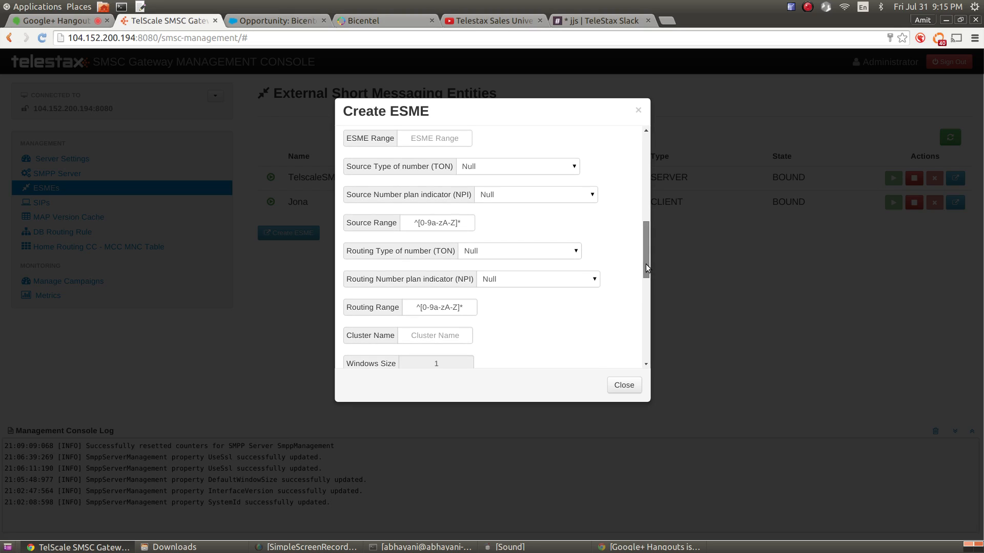
click(540, 164)
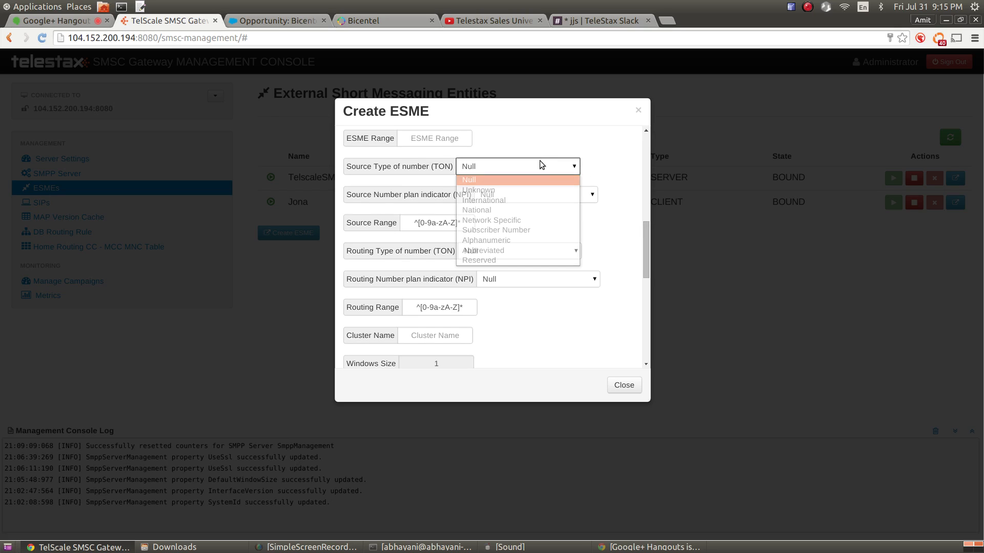
click(539, 176)
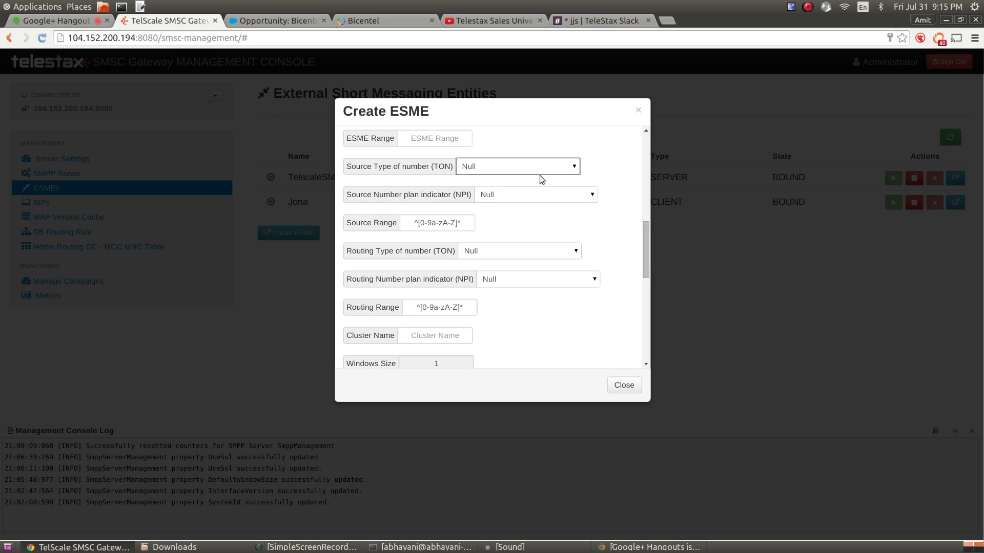
click(540, 168)
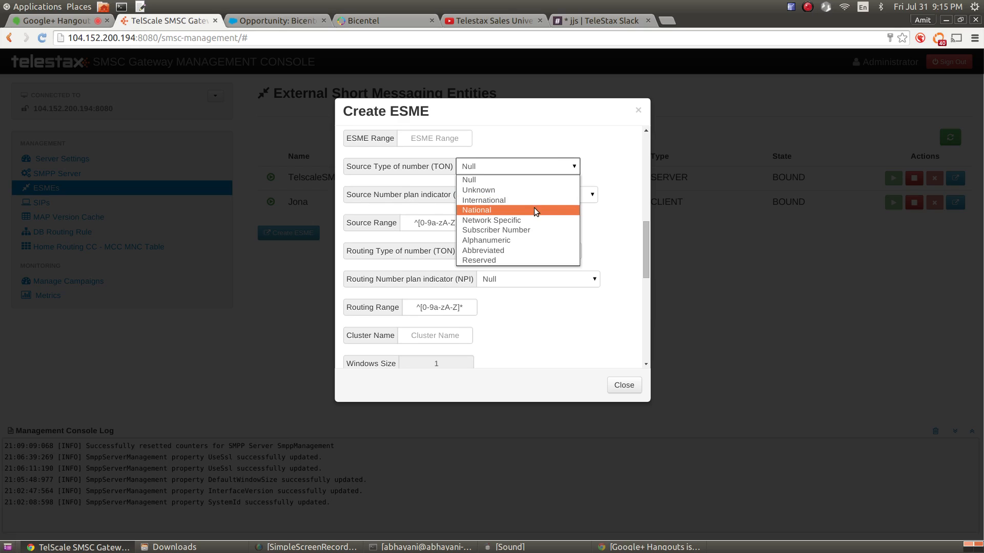
click(533, 204)
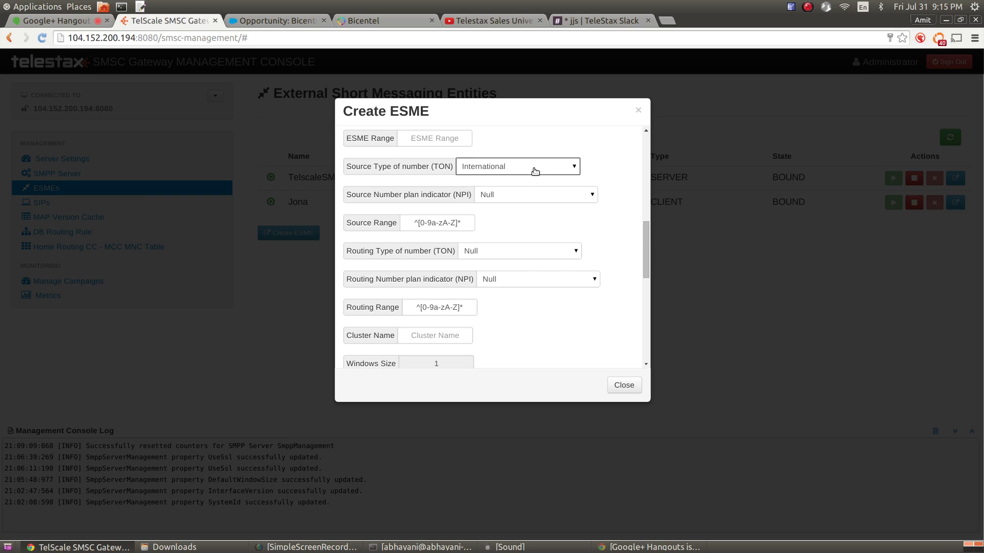
mouse_move(535, 171)
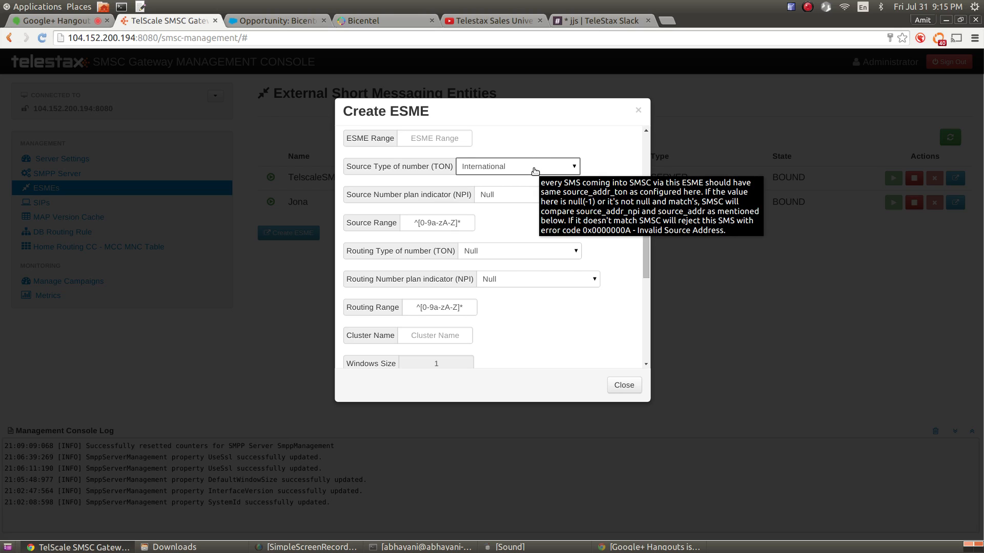
click(534, 169)
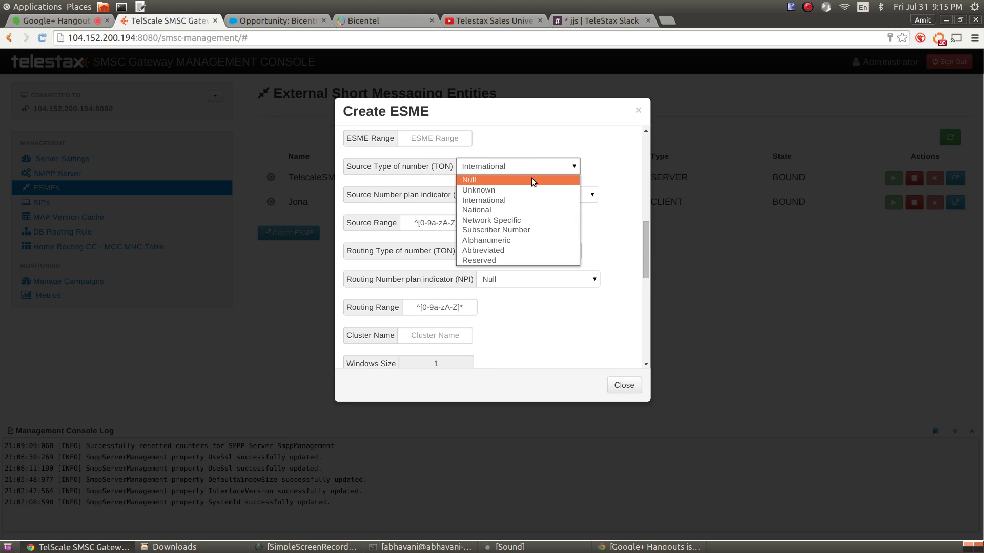
click(533, 180)
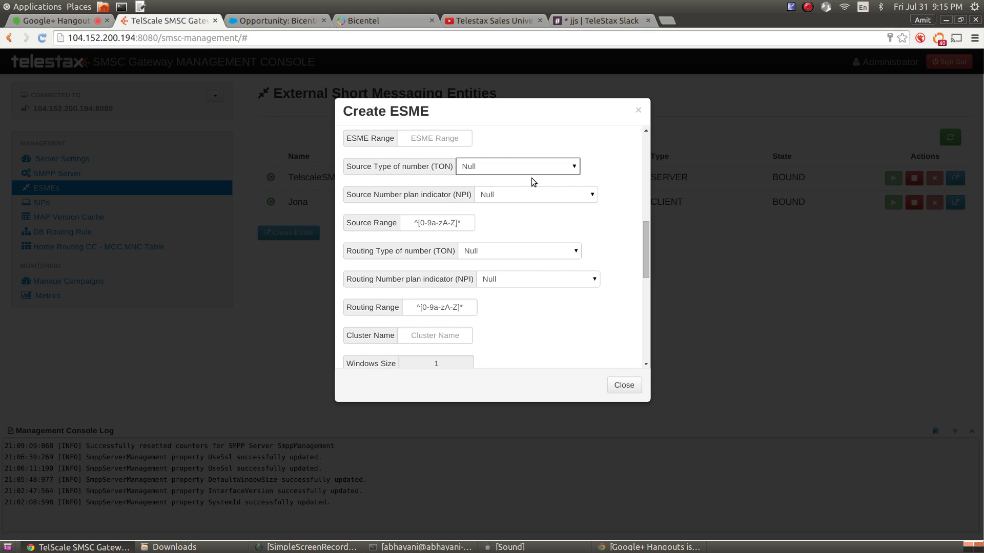
click(533, 194)
click(533, 195)
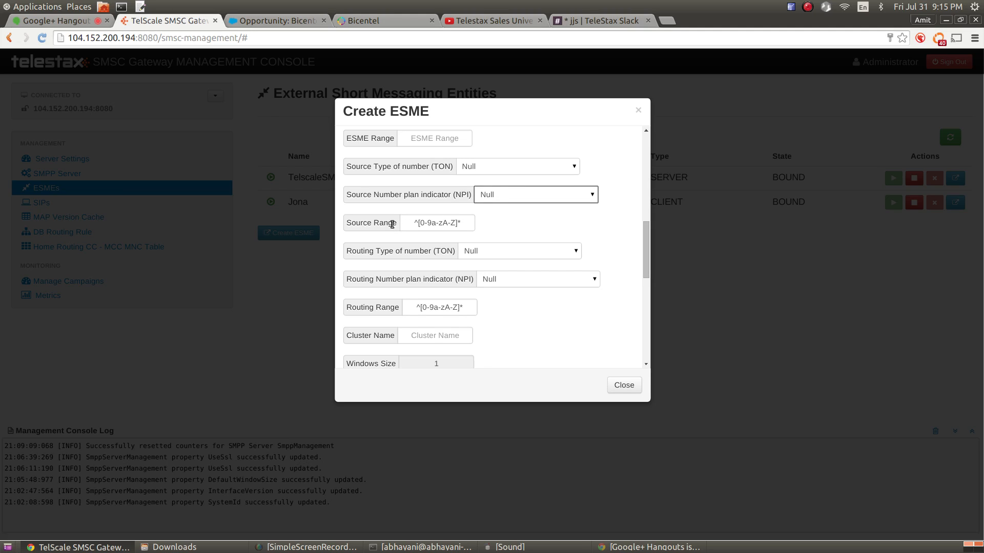
mouse_move(392, 224)
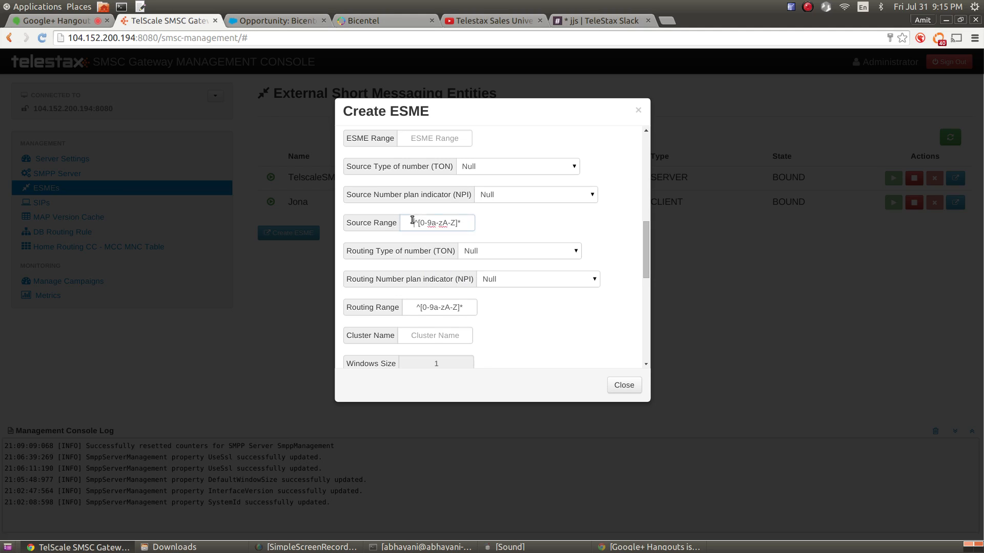
click(413, 222)
triple_click(472, 224)
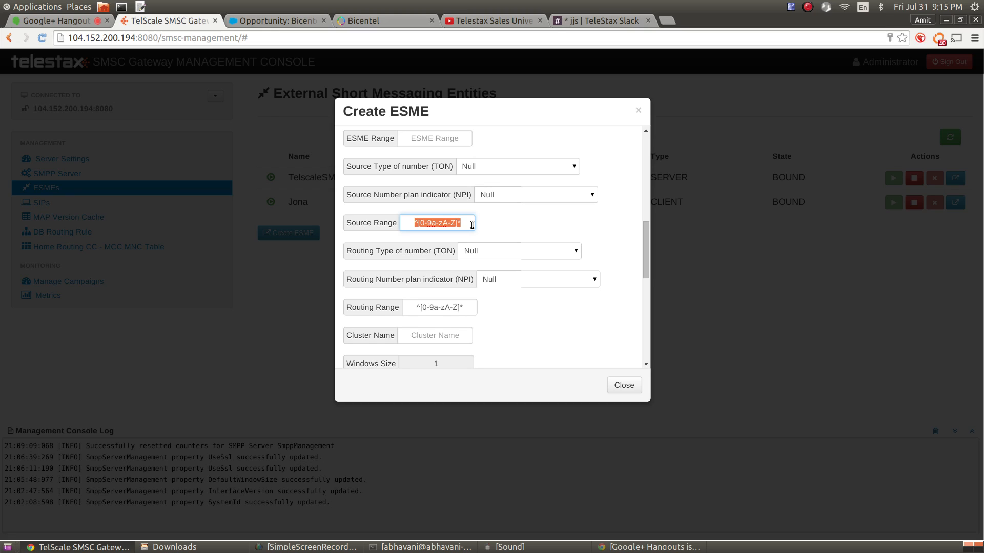
text(MexicoBank)
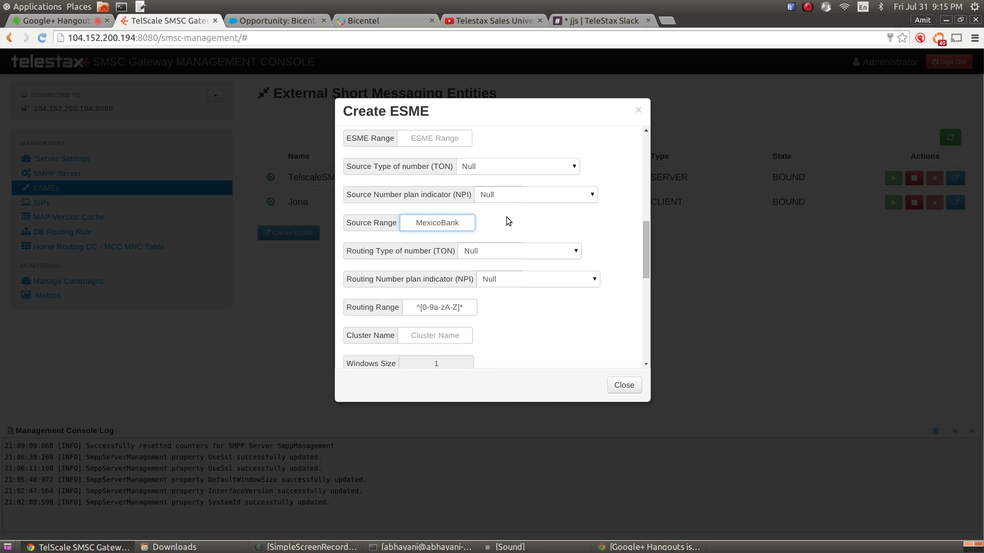
double_click(437, 223)
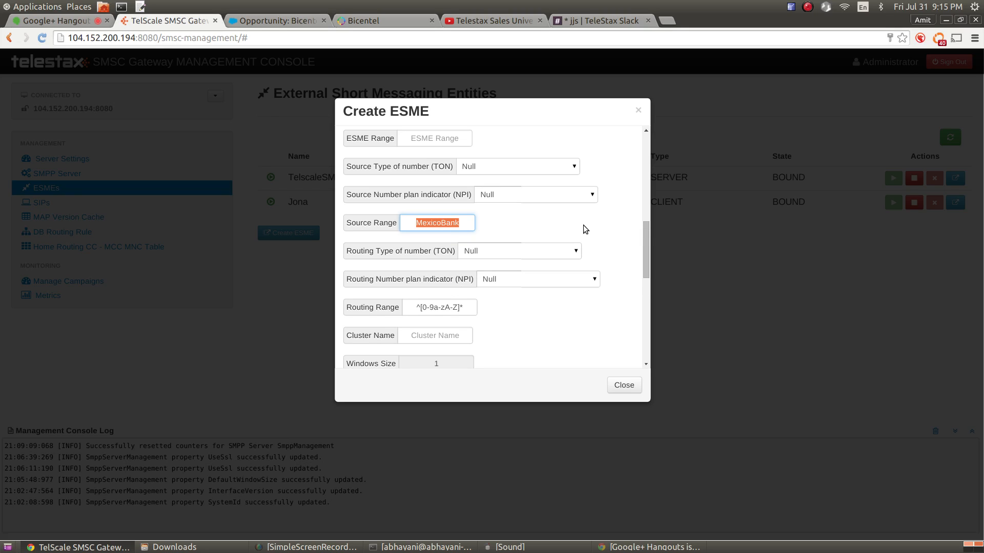
key(BackSpace)
drag(467, 310, 401, 298)
key(ctrl+c)
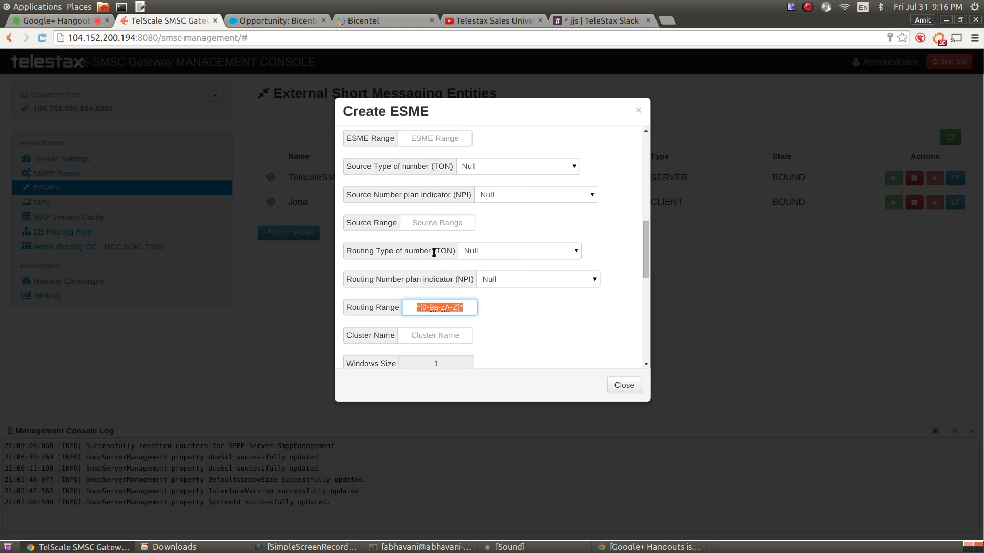
click(436, 223)
key(ctrl+v)
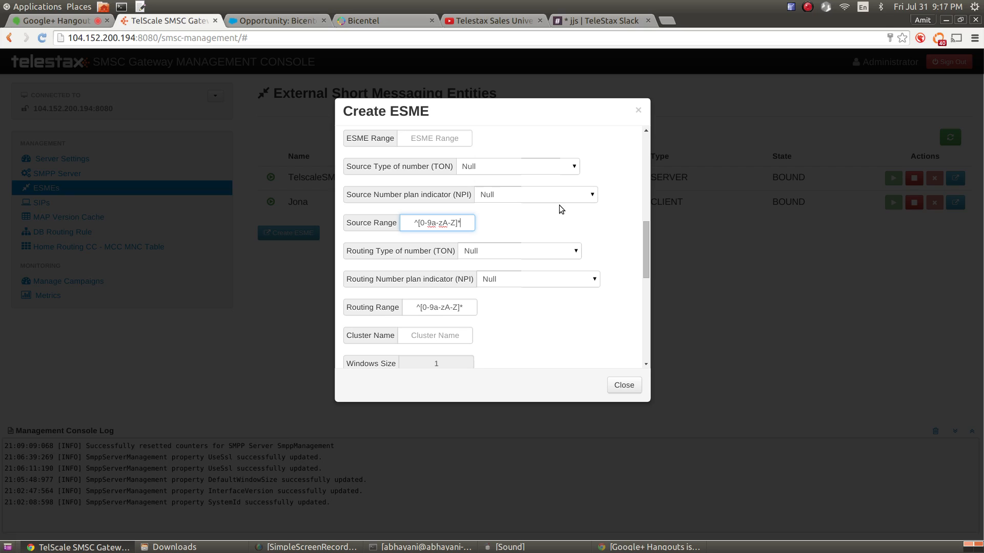
Look over the Source and Routing Range expressions in the Create ESME form without changing them
click(601, 312)
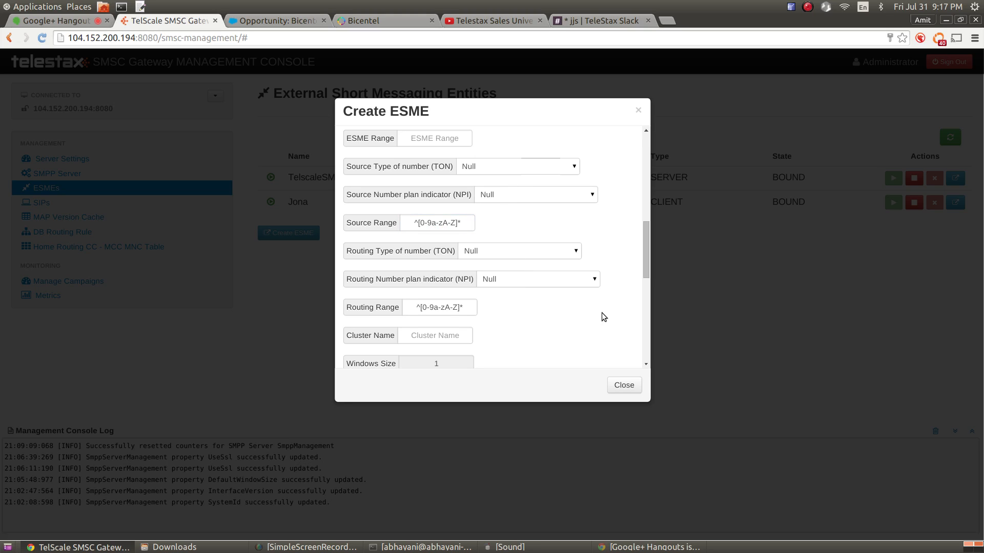
scroll(604, 315, down, 1)
scroll(604, 316, up, 1)
mouse_move(387, 223)
mouse_move(470, 304)
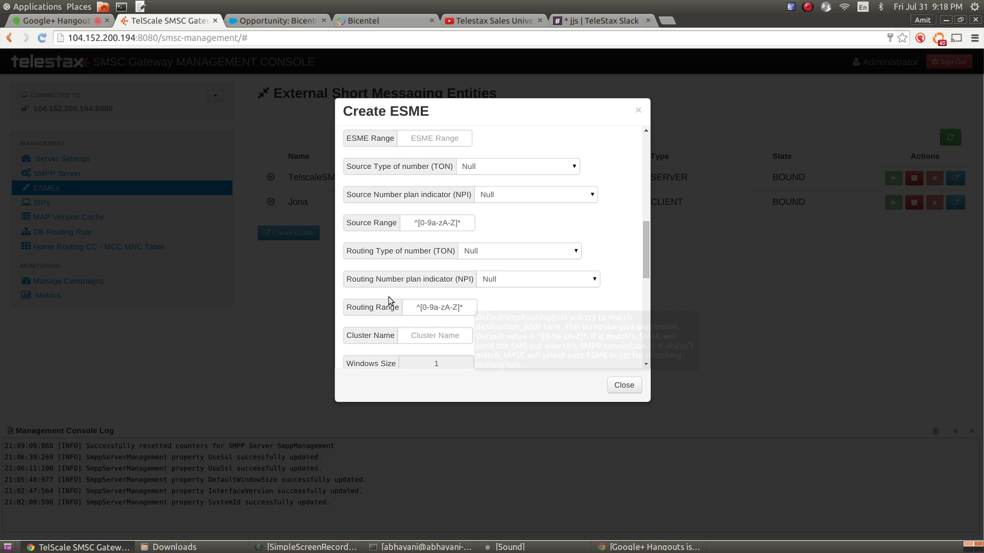
drag(415, 306, 466, 309)
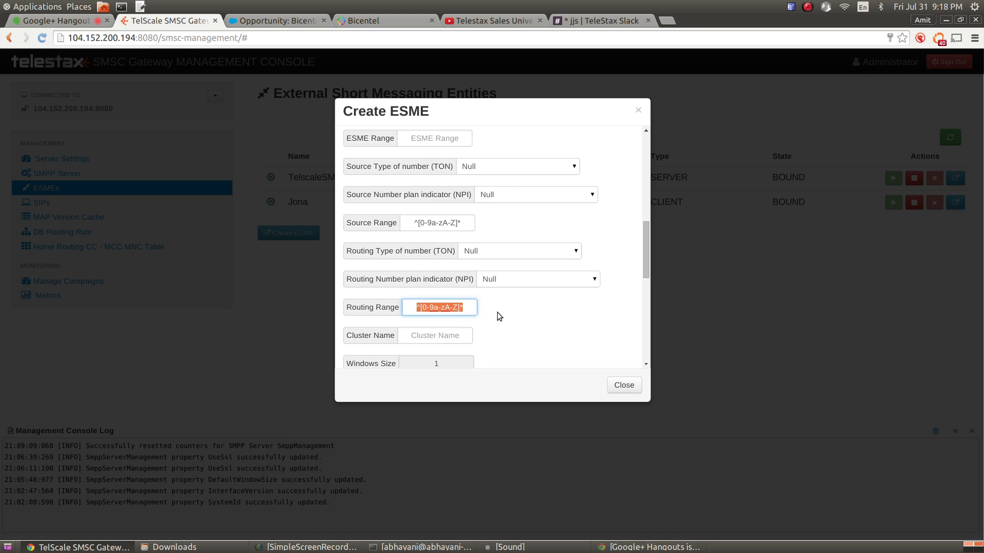
scroll(531, 288, up, 3)
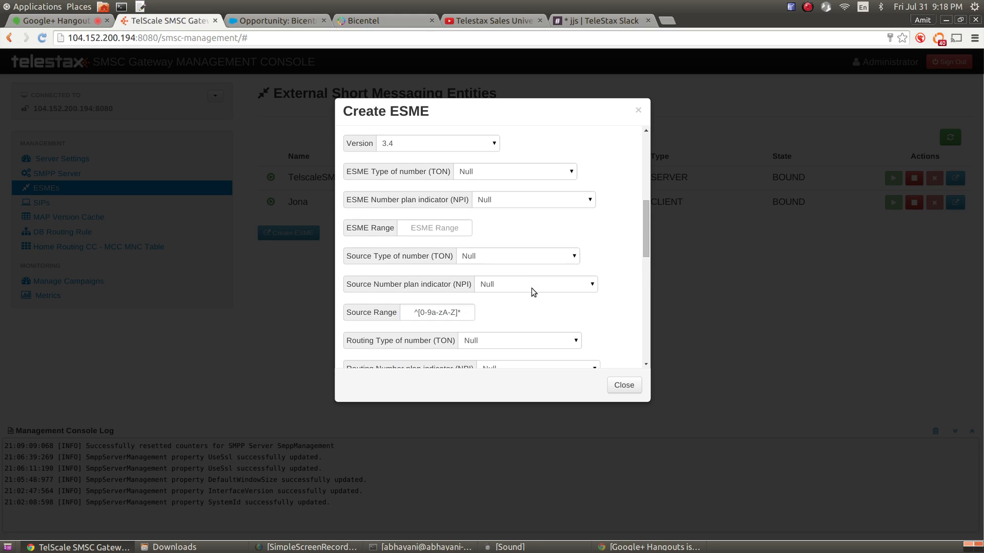
scroll(532, 286, down, 3)
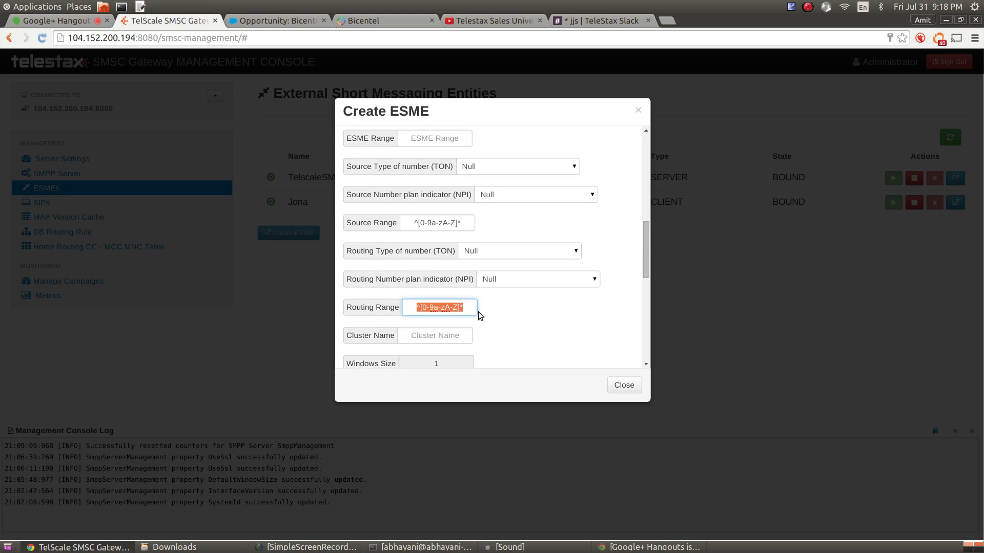
mouse_move(471, 309)
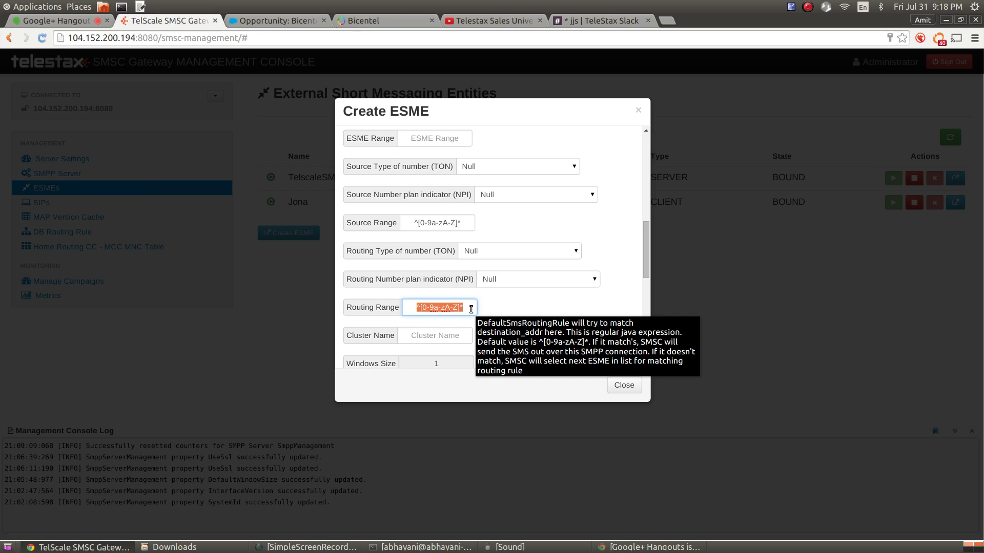
scroll(588, 263, down, 2)
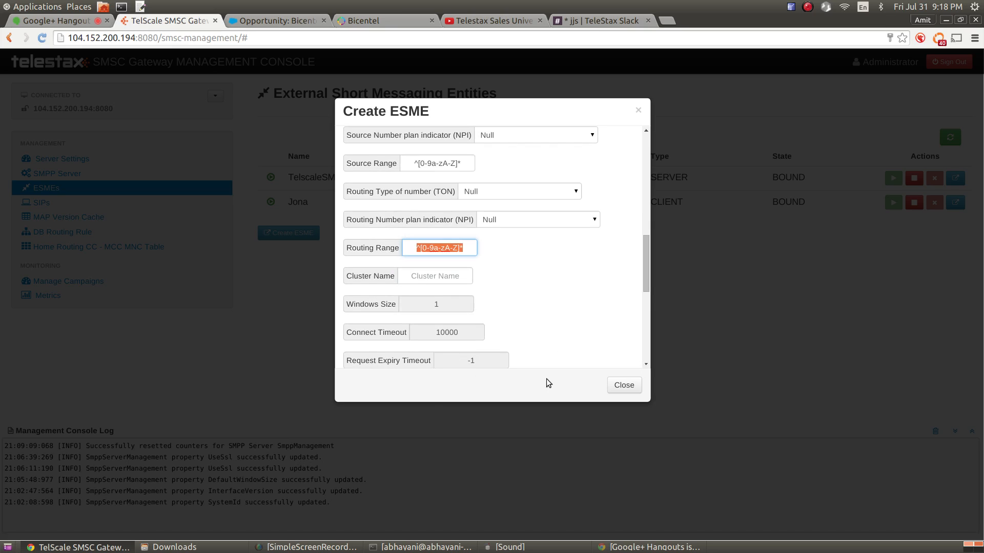
Enter XYZ as the new ESME's Cluster Name
click(428, 277)
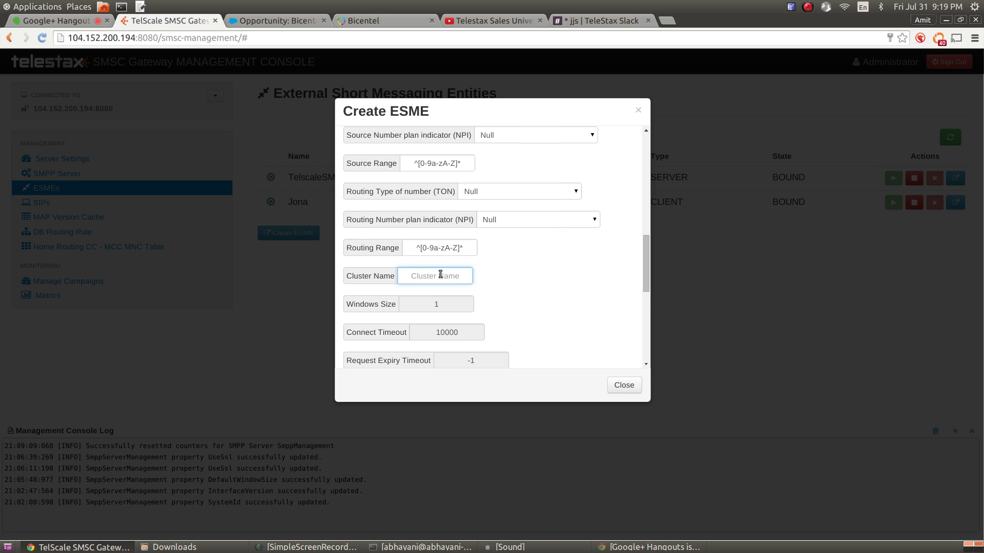
drag(645, 257, 713, 100)
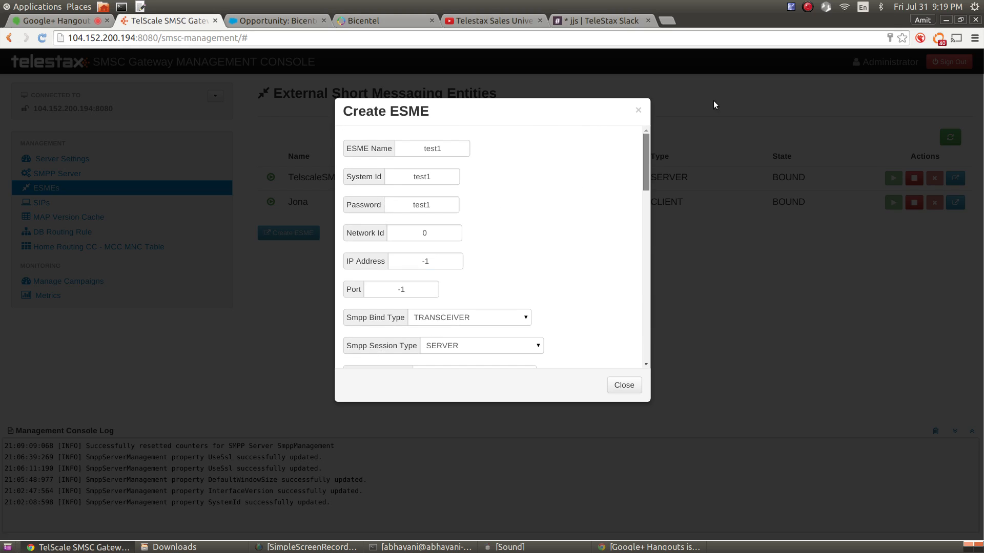
double_click(430, 148)
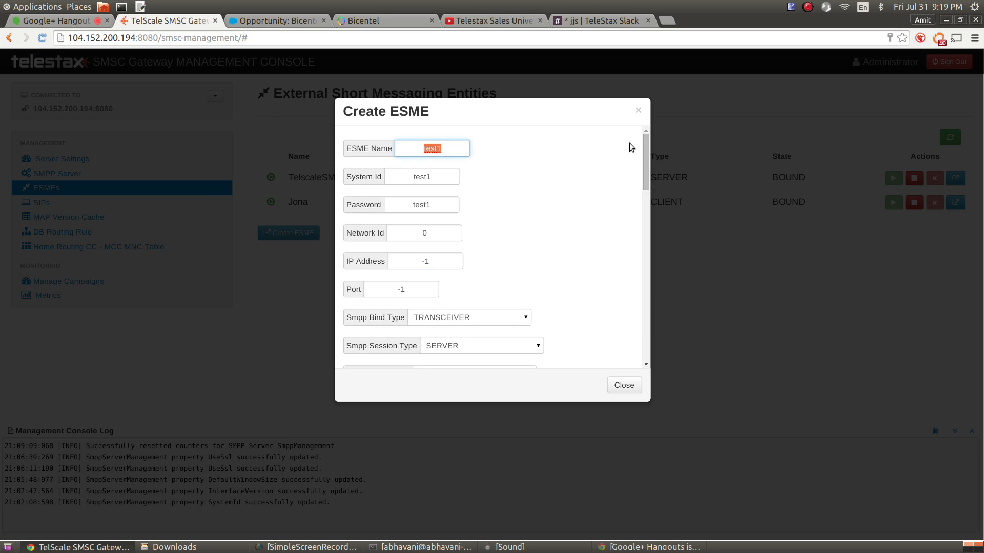
drag(647, 151, 638, 255)
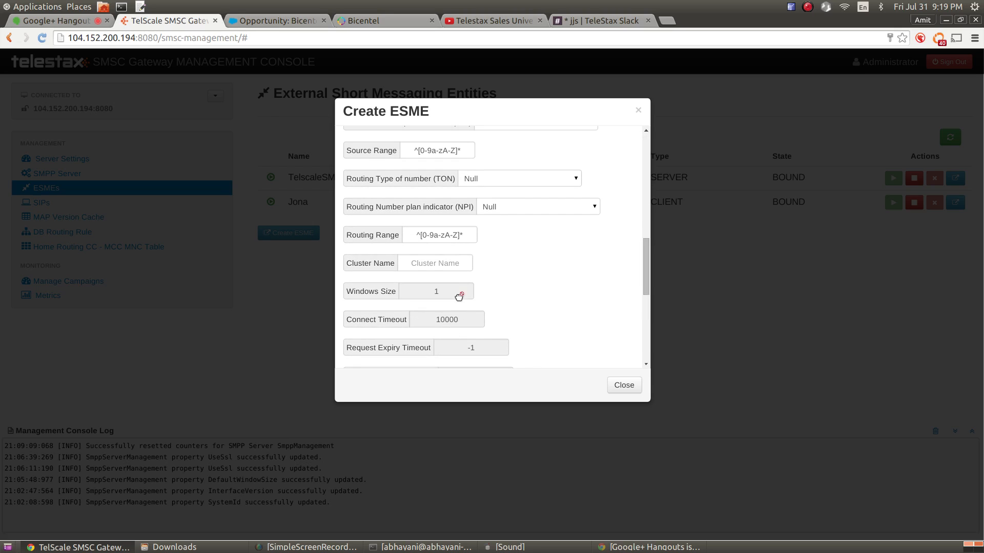
click(442, 264)
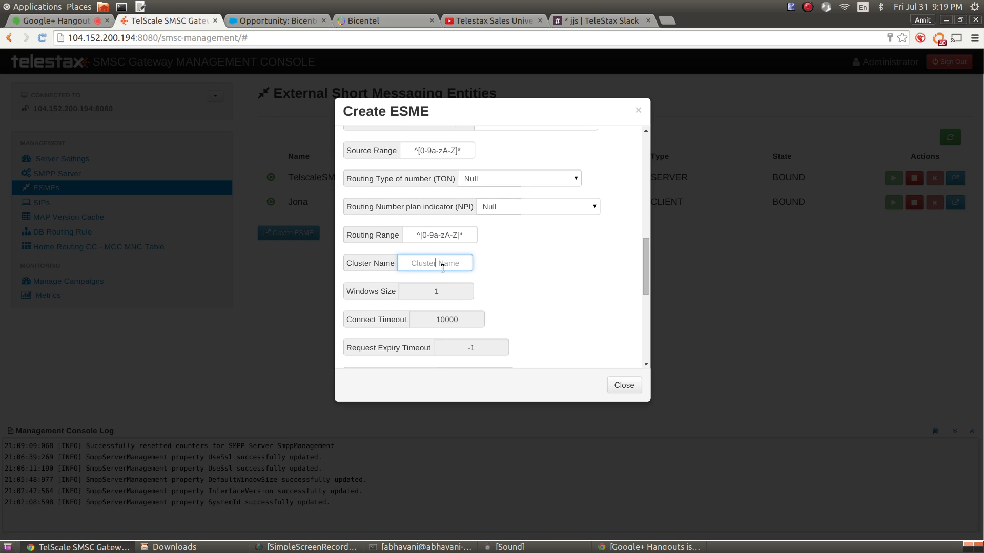
text(XYZ)
double_click(430, 264)
drag(415, 236, 468, 235)
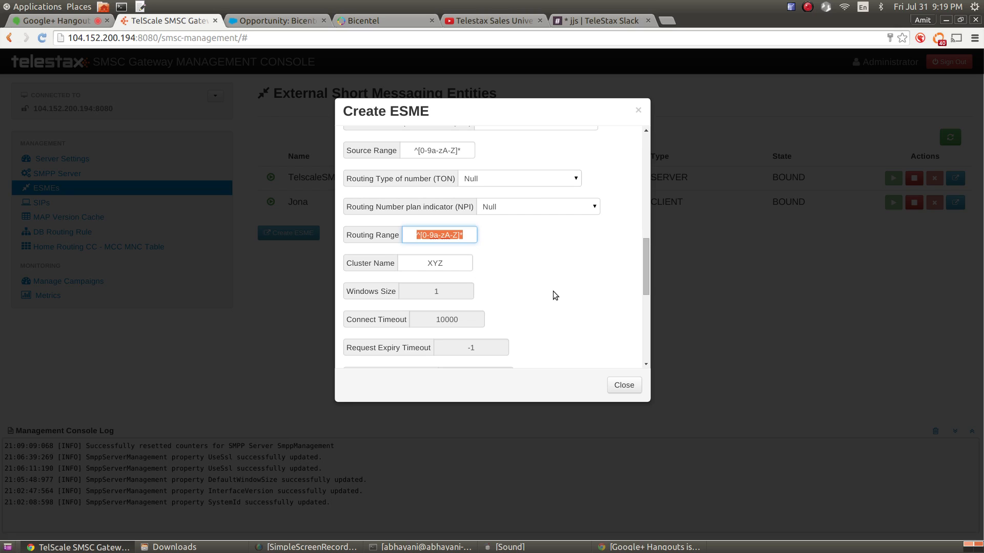
Scroll back up through the Create ESME form, clearing stray text selections
scroll(552, 291, up, 3)
scroll(553, 291, down, 6)
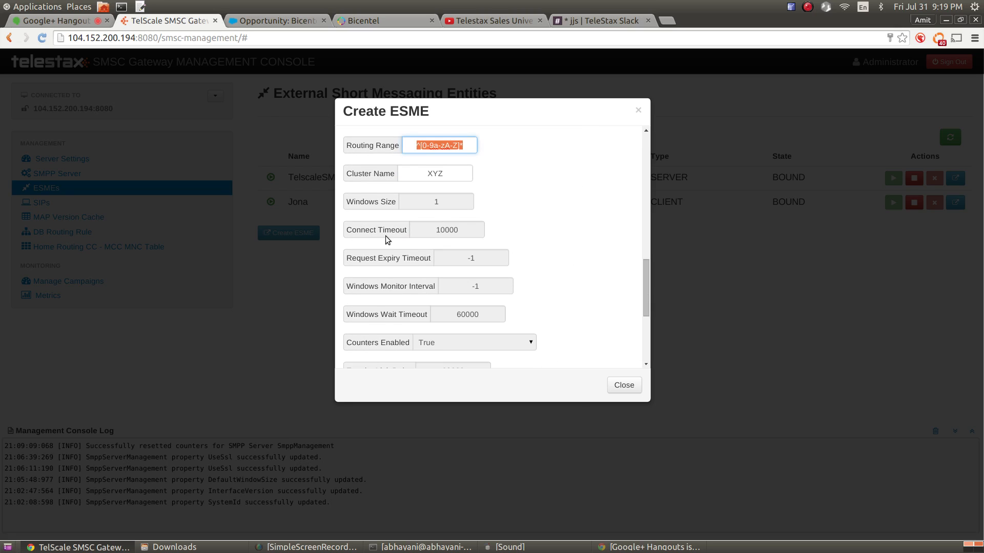
scroll(385, 235, down, 2)
drag(366, 281, 419, 153)
scroll(456, 195, up, 3)
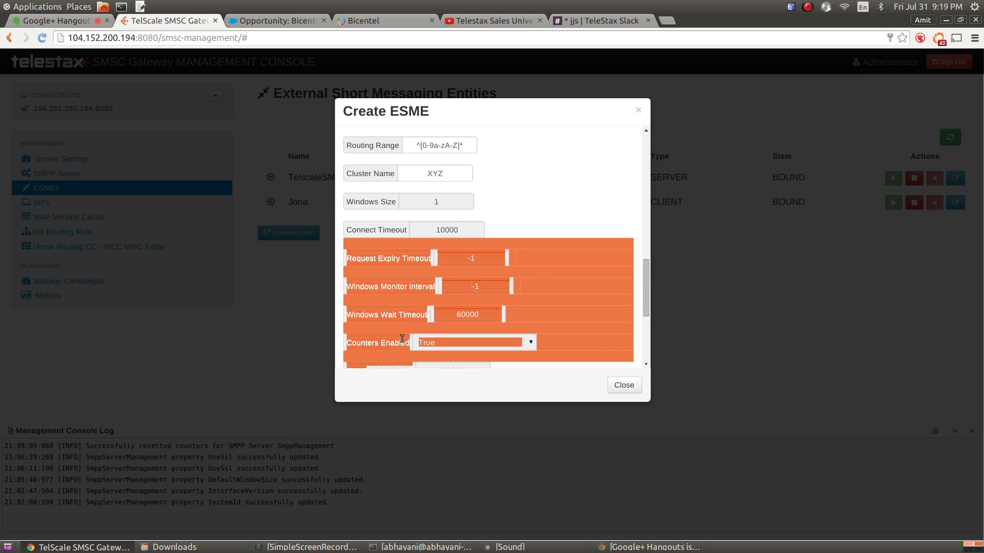
scroll(563, 253, down, 3)
click(394, 311)
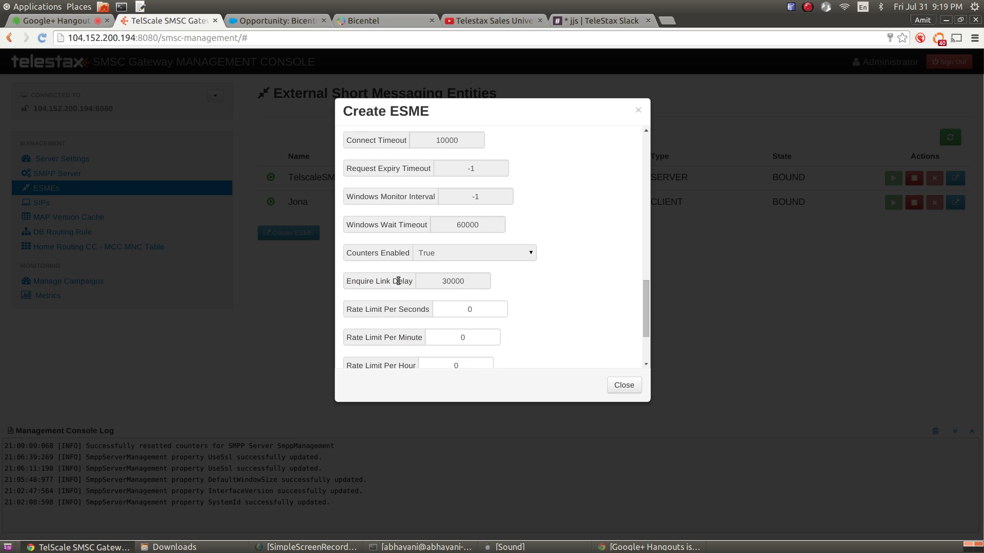
drag(398, 281, 390, 218)
scroll(493, 219, up, 4)
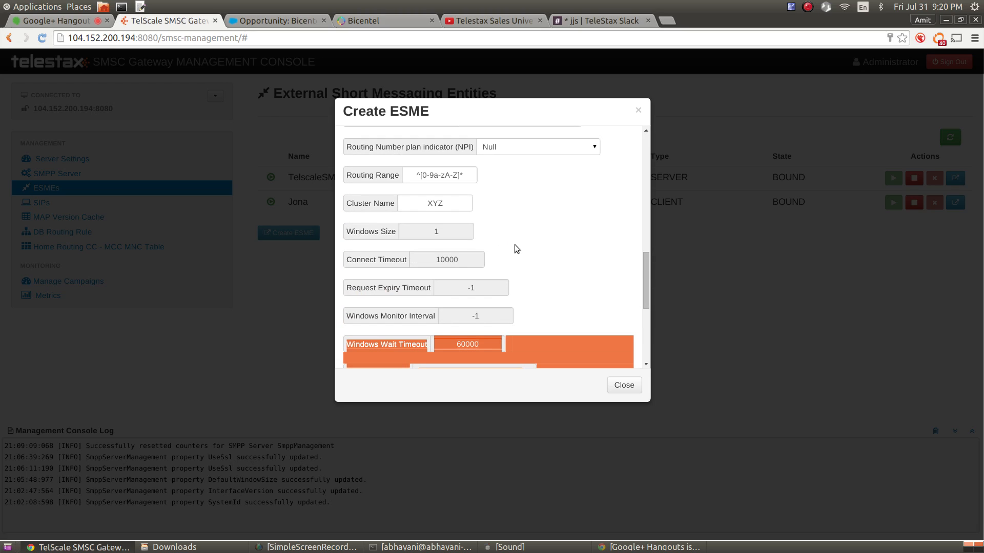
scroll(515, 246, up, 7)
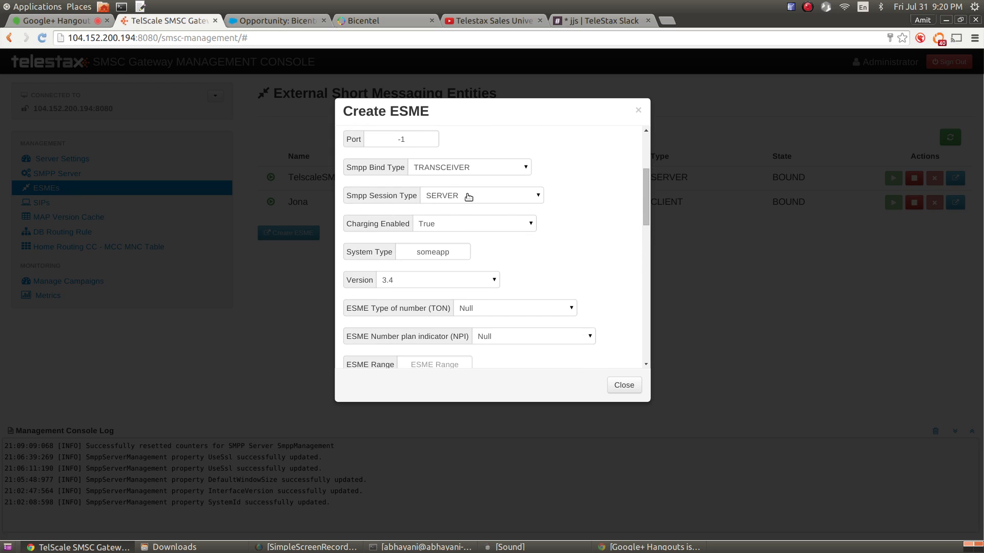
scroll(518, 217, down, 10)
click(516, 180)
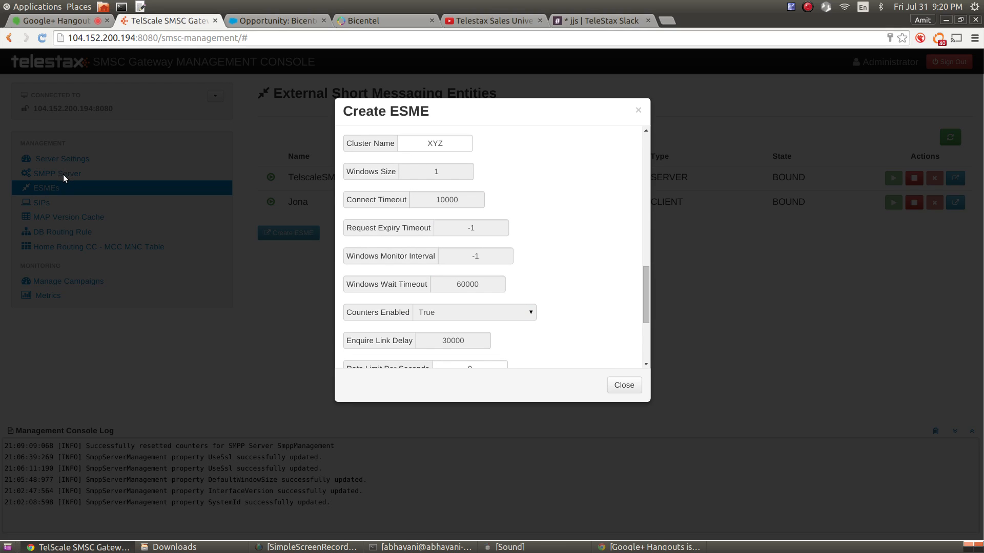
scroll(529, 228, up, 10)
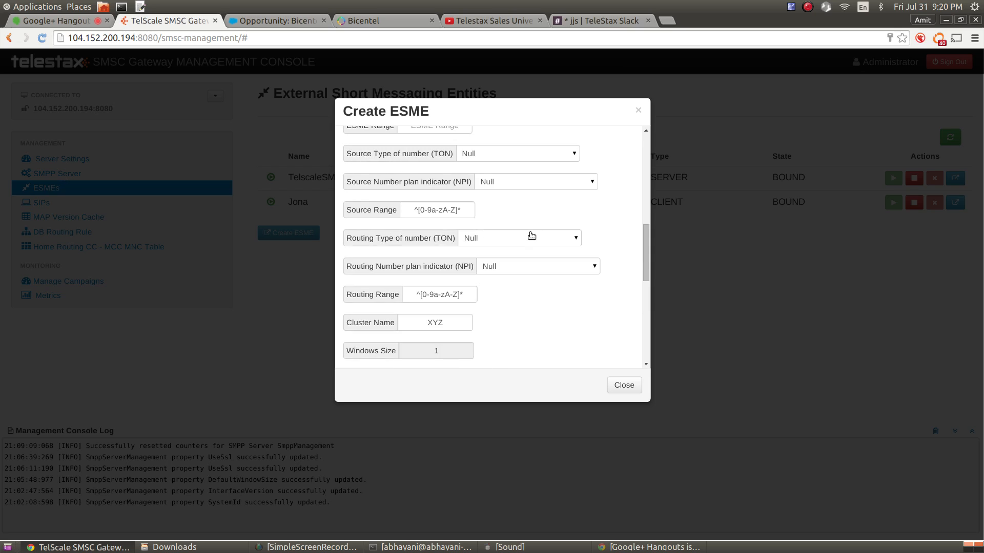
Change Smpp Session Type from SERVER to CLIENT
click(492, 200)
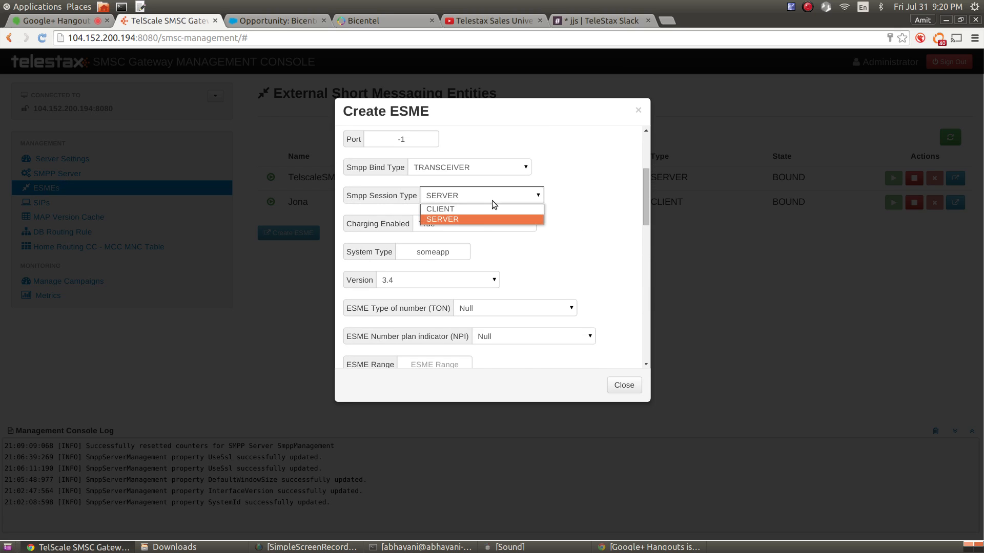
click(487, 209)
scroll(642, 136, up, 3)
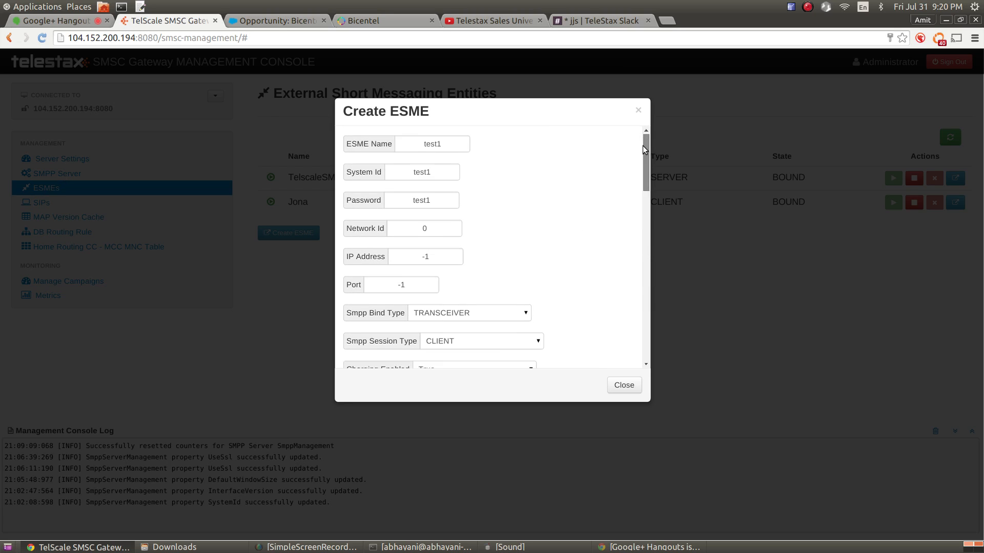
drag(644, 144, 631, 267)
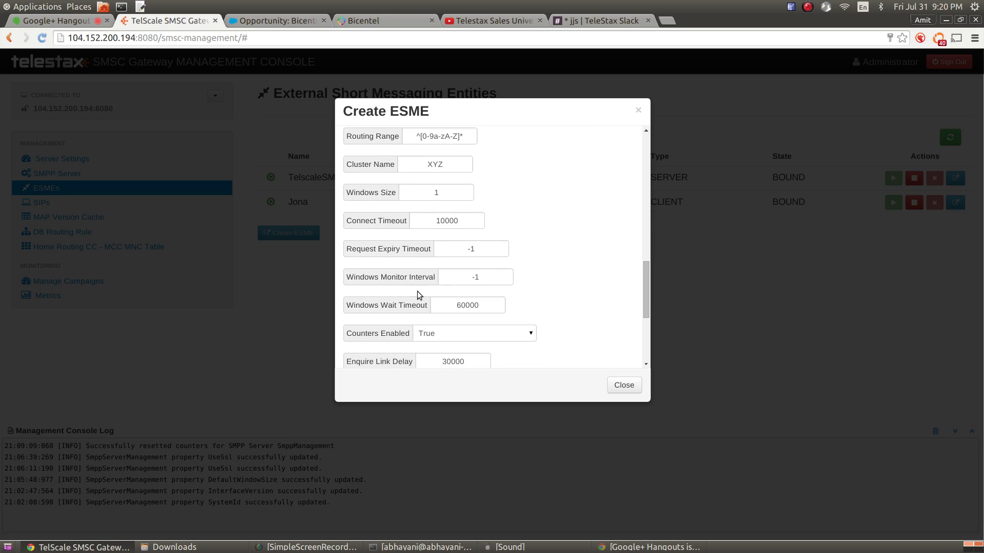
Check the Connect Timeout (10000) and Request Expiry Timeout (-1) values
double_click(448, 221)
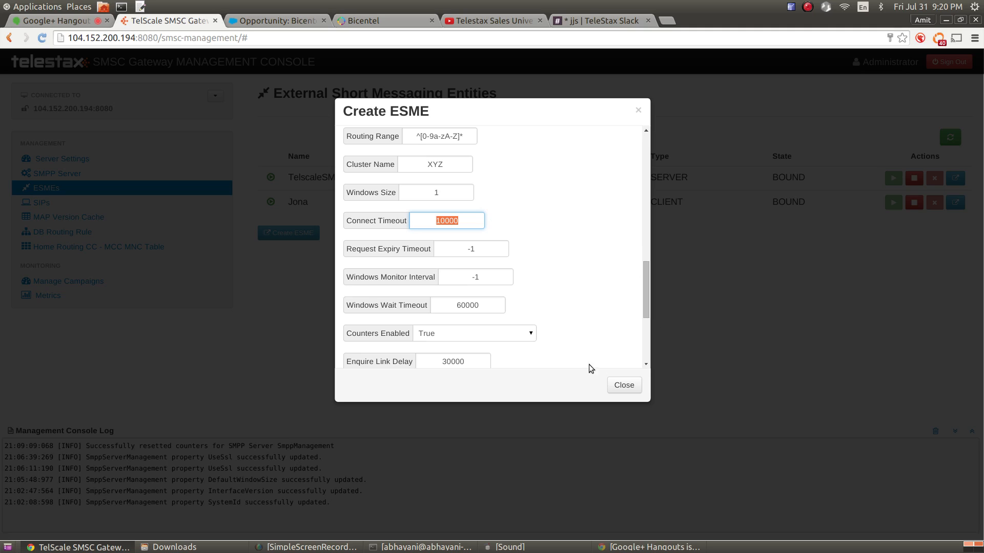
scroll(562, 251, down, 2)
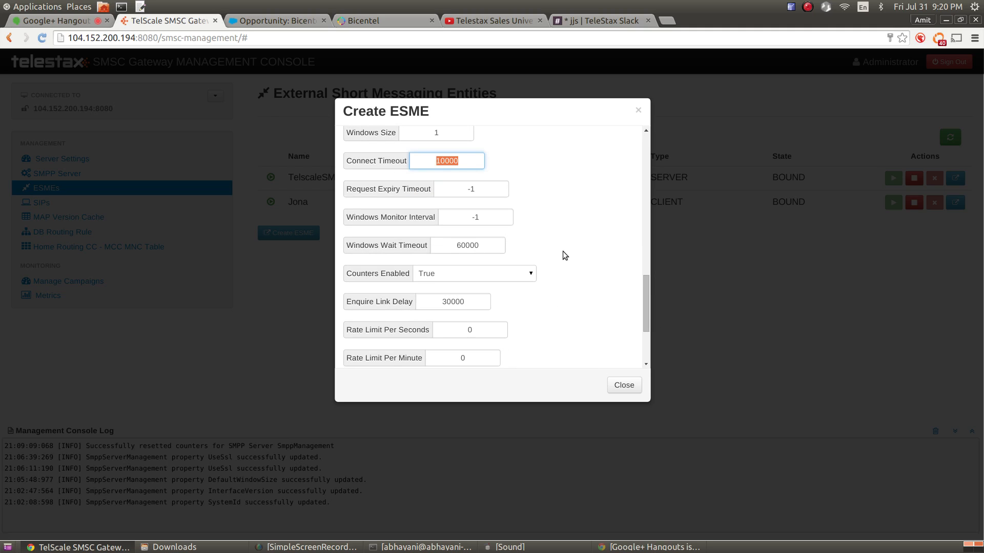
click(486, 193)
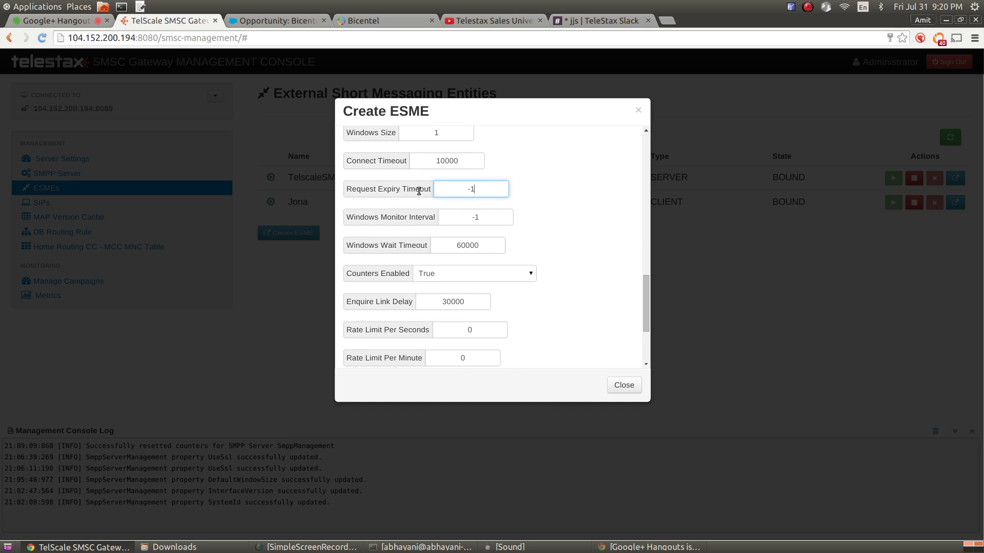
mouse_move(418, 190)
double_click(470, 191)
scroll(512, 238, down, 1)
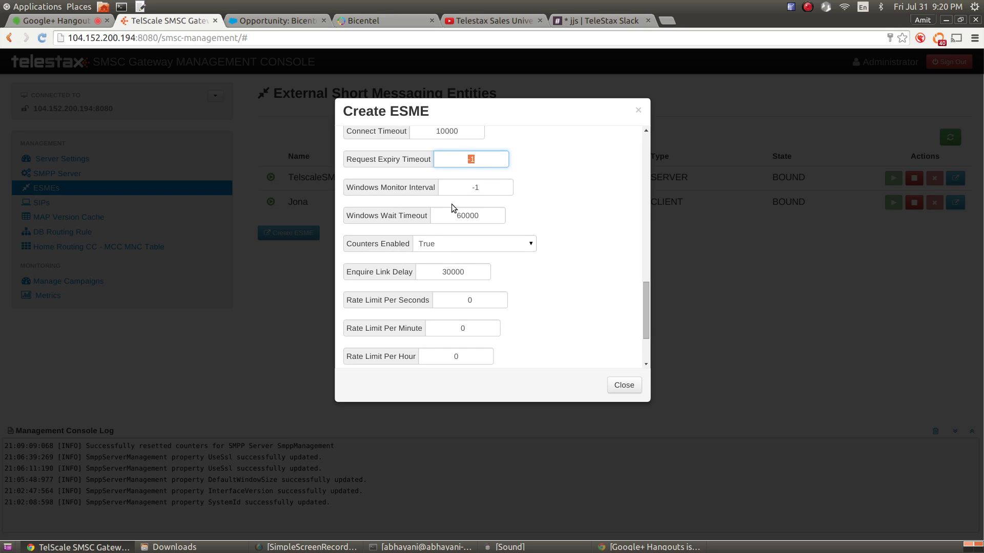
scroll(512, 241, down, 1)
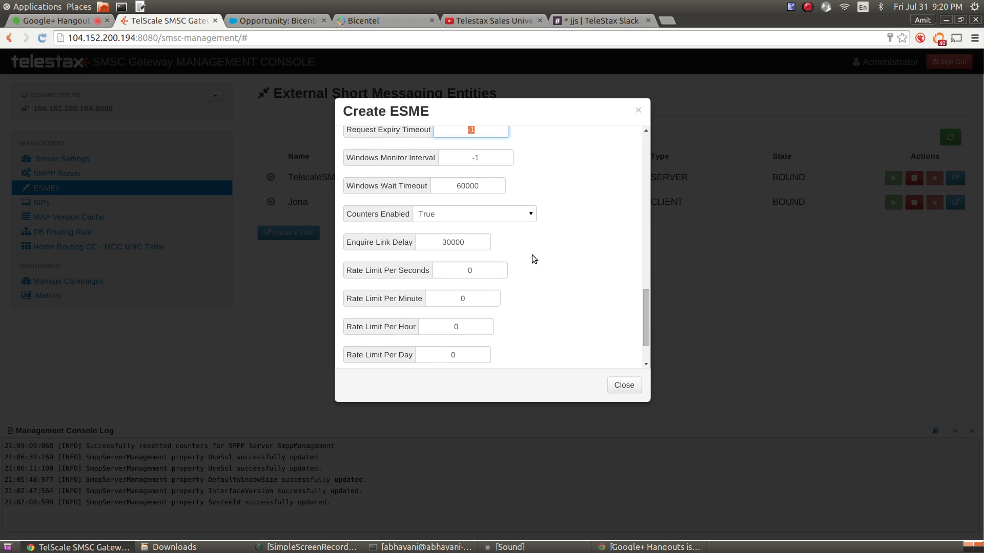
Set Counters Enabled to True and confirm Enquire Link Delay is 30000
click(433, 220)
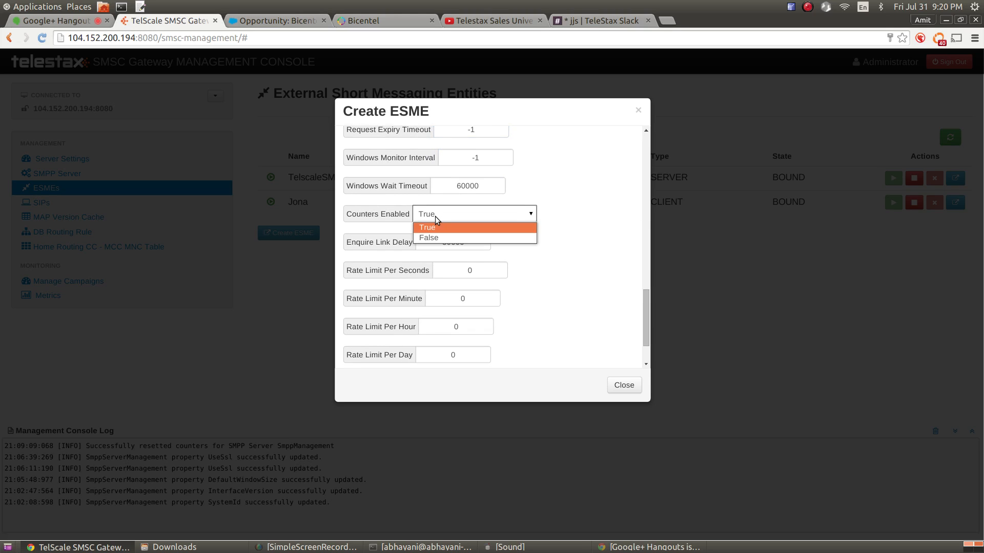
click(435, 237)
click(436, 217)
click(436, 228)
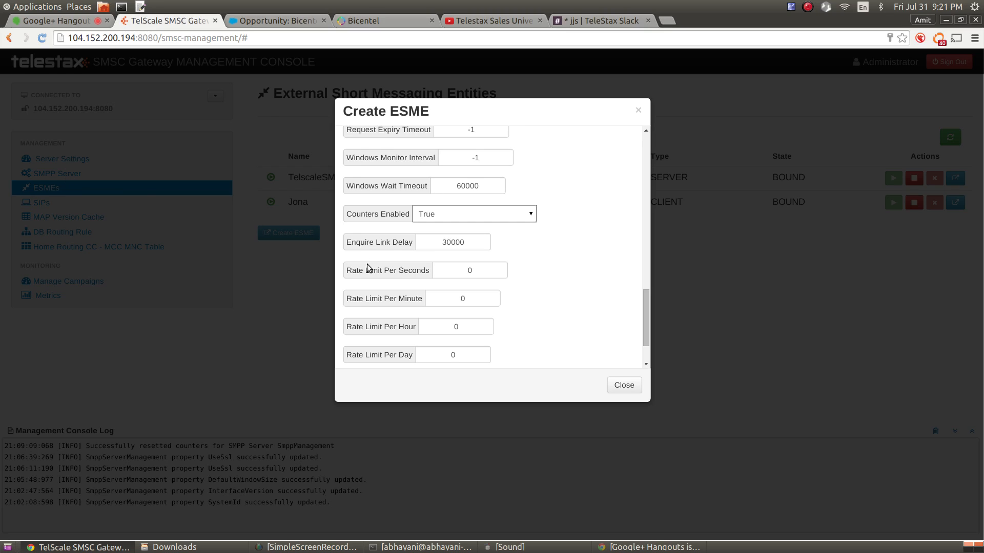
click(359, 246)
drag(359, 247, 394, 242)
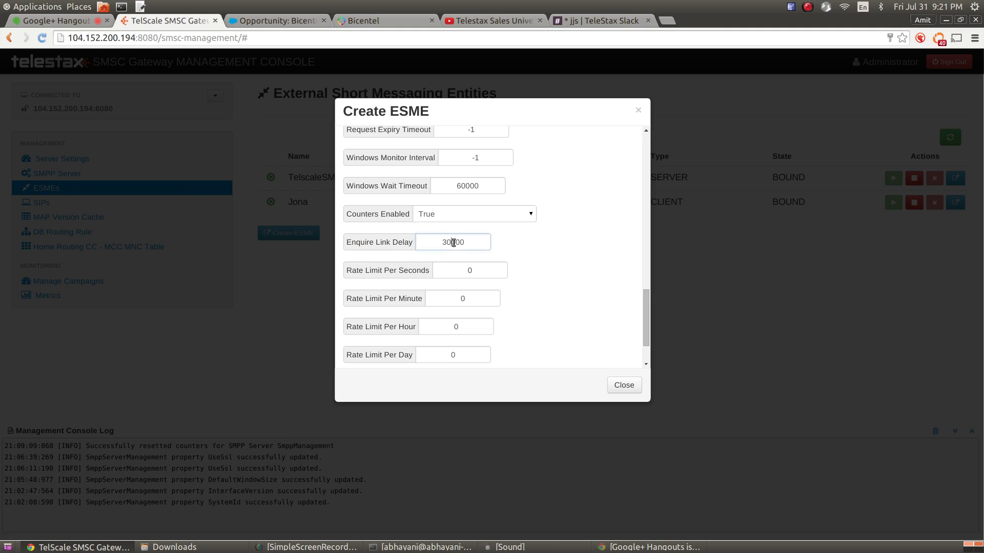
double_click(453, 243)
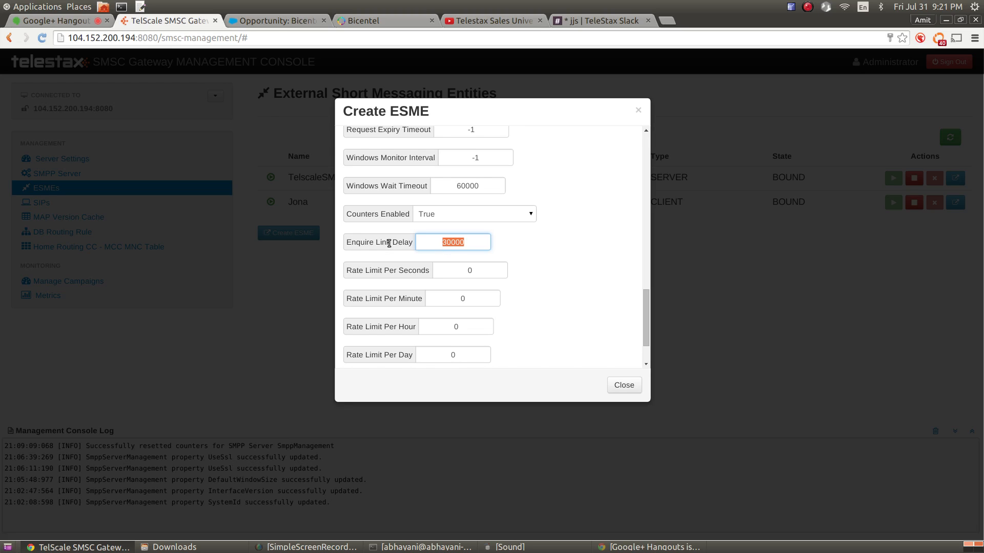
mouse_move(389, 243)
Set the new ESME's Smpp Session Type to SERVER
click(646, 323)
drag(727, 143, 674, 145)
scroll(522, 290, down, 3)
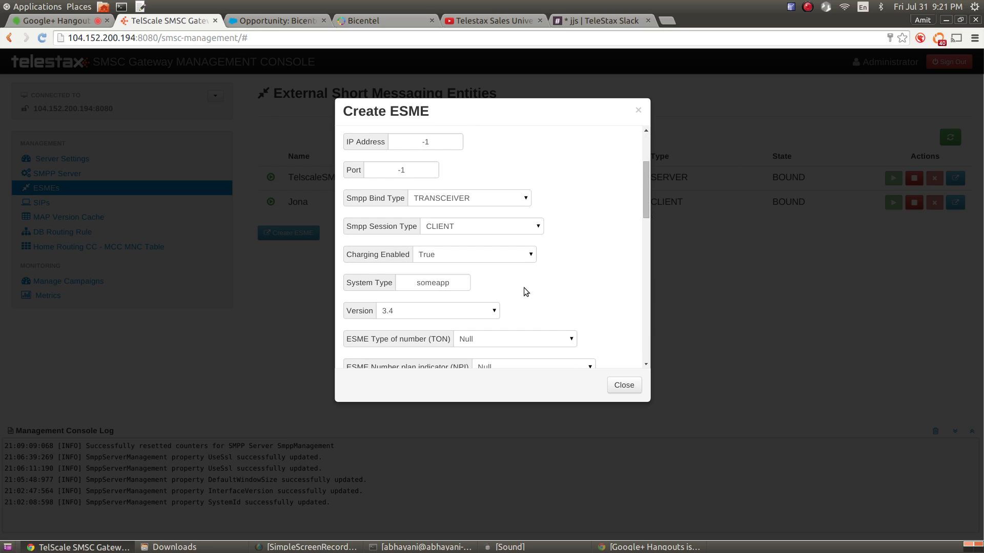
click(514, 230)
click(497, 250)
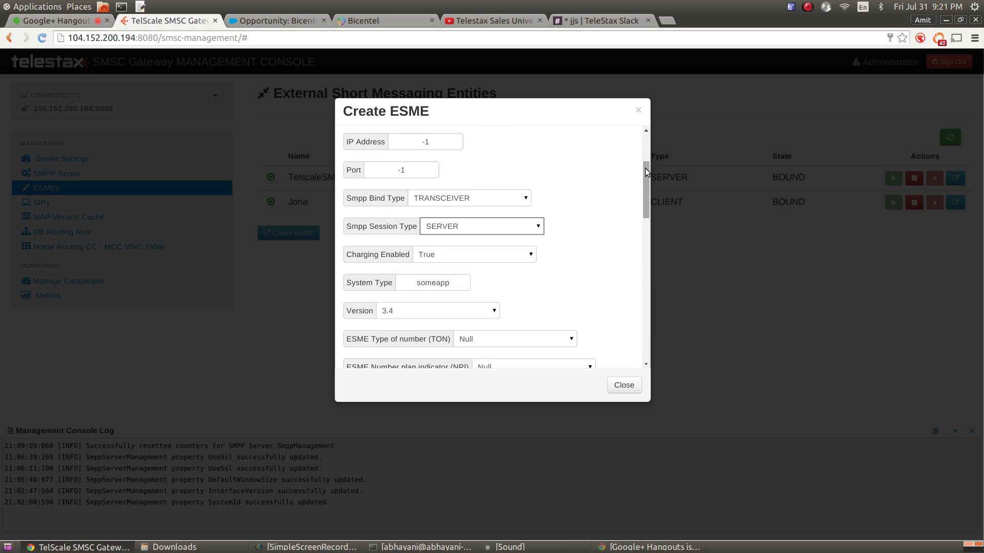
drag(647, 174, 624, 247)
Enter rate limits of 10 per second, 20 per minute, 100 per hour and 1000 per day
scroll(628, 275, down, 6)
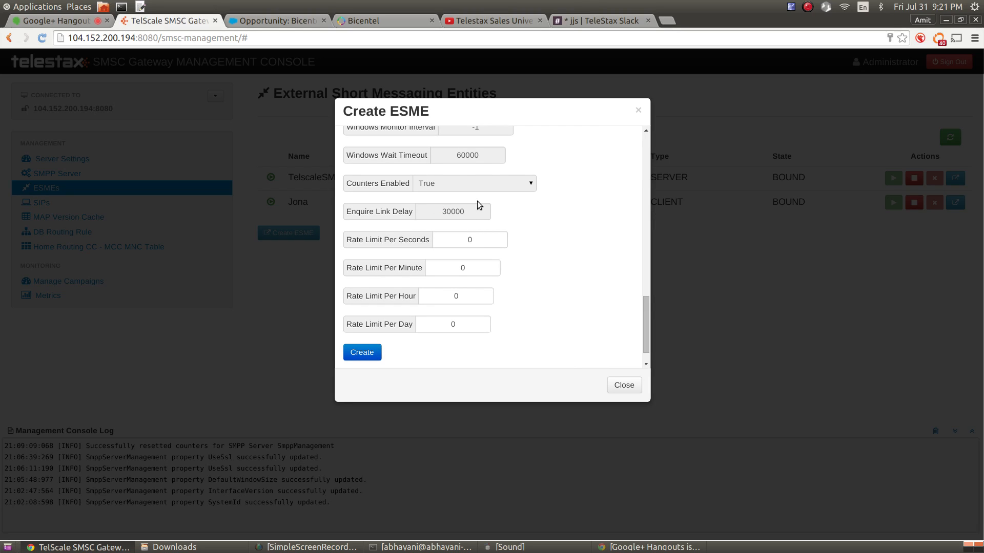
mouse_move(465, 213)
click(475, 243)
double_click(474, 241)
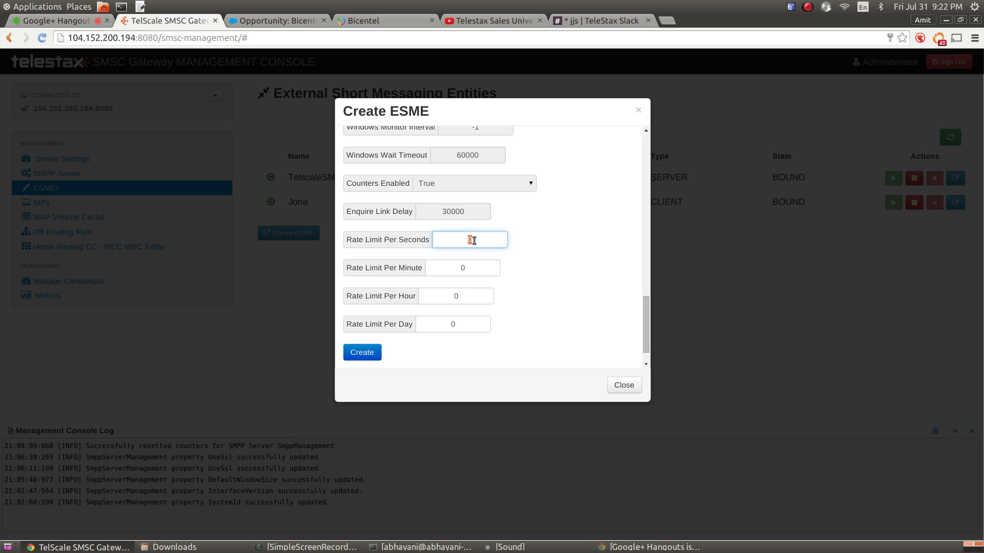
text(10)
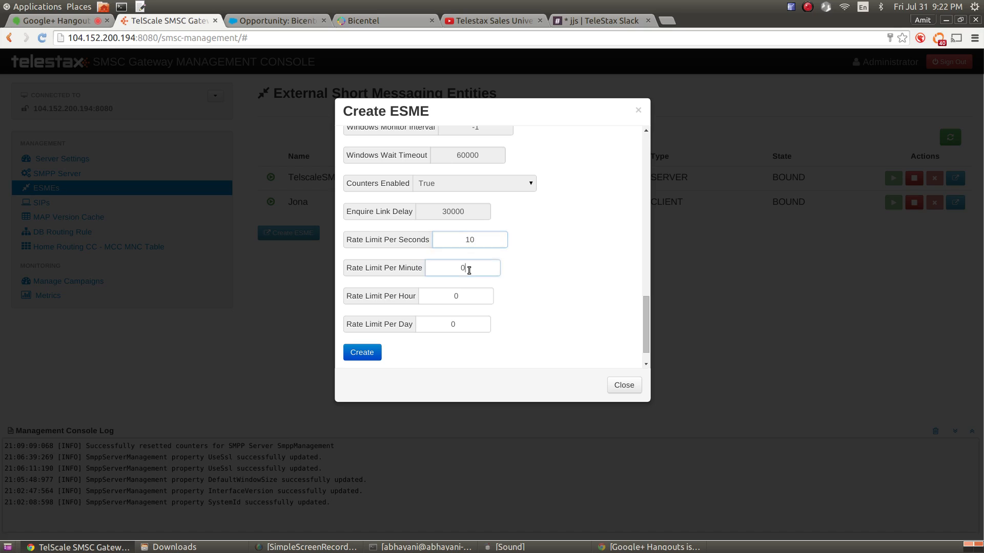
double_click(469, 269)
text(20)
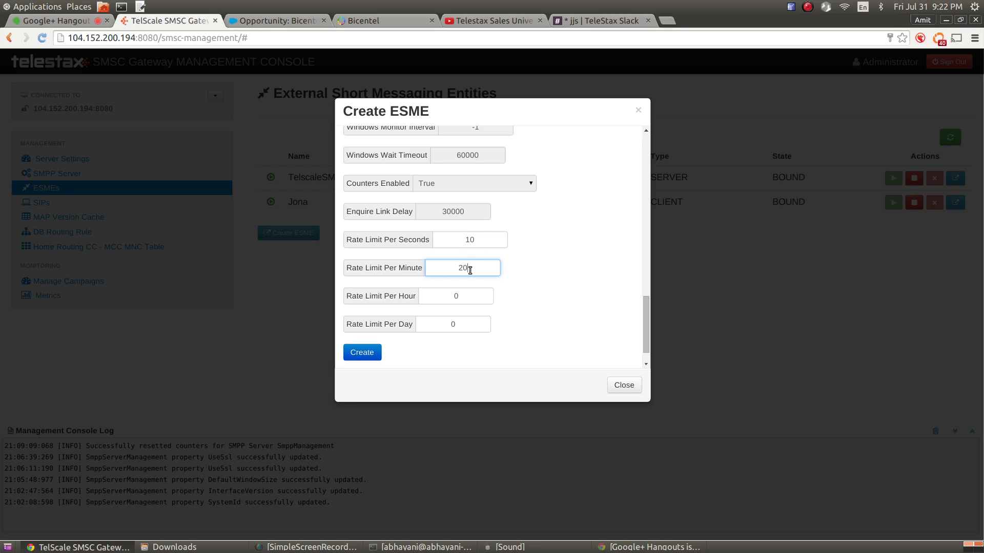
double_click(469, 294)
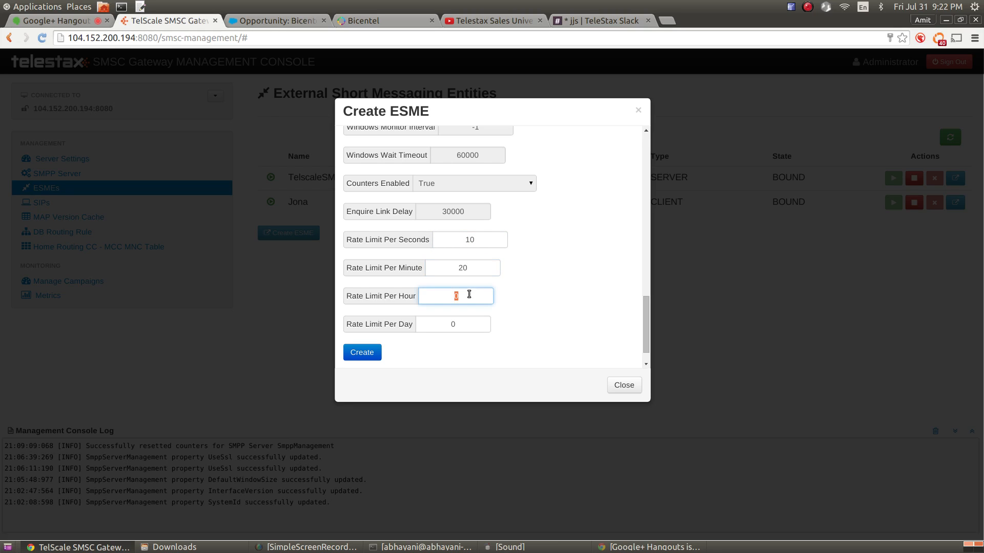
text(100)
double_click(450, 325)
text(1000)
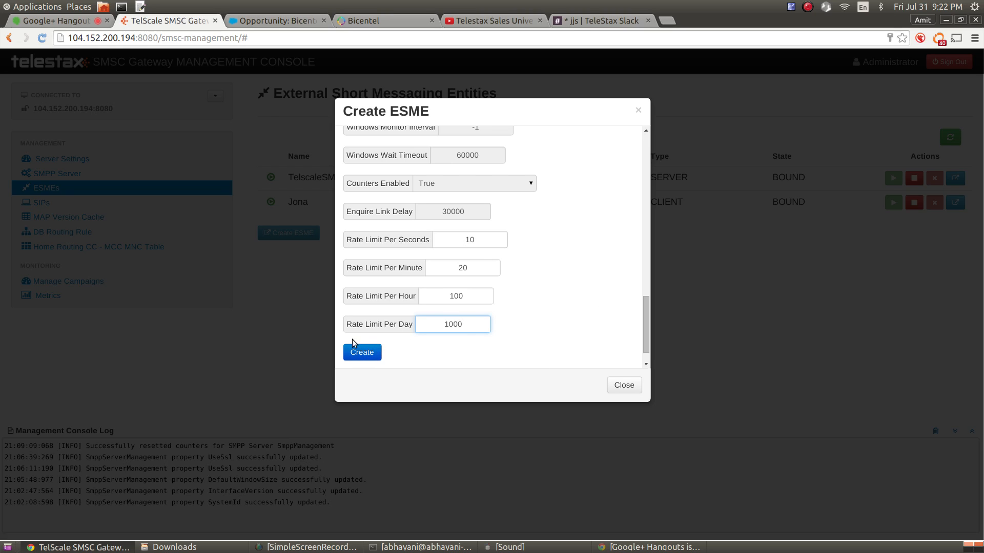
Create the test1 ESME and review its stored details and statistics
click(360, 354)
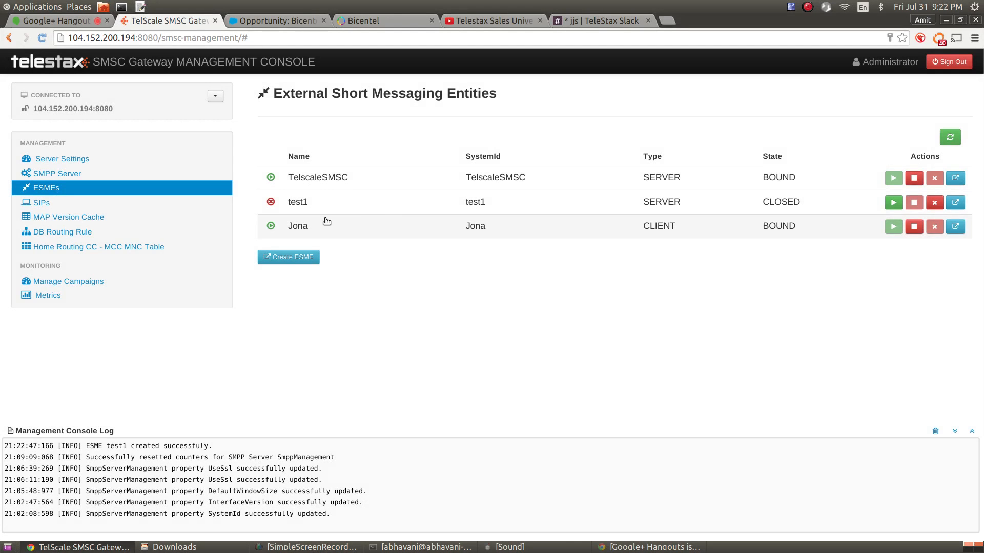
click(460, 201)
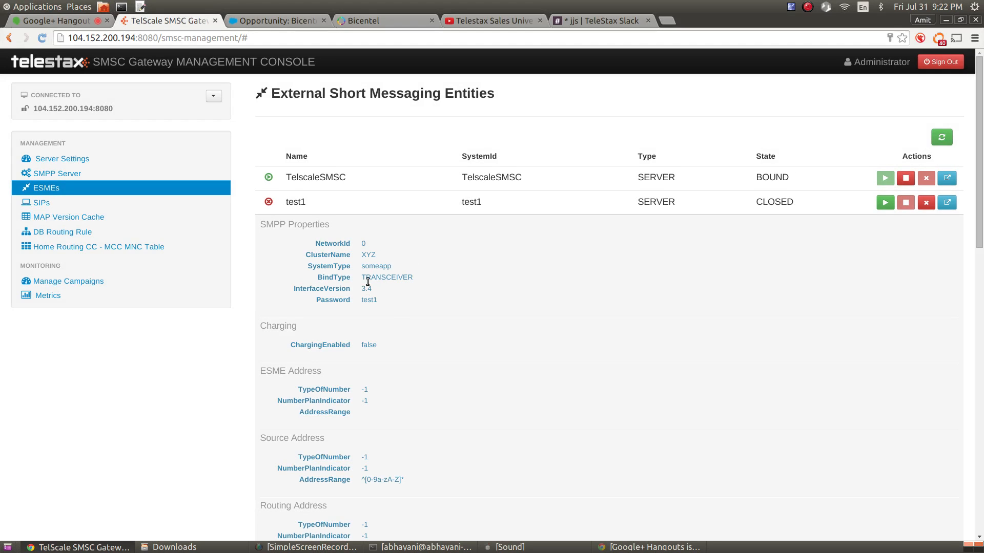
scroll(441, 299, down, 2)
scroll(449, 291, down, 14)
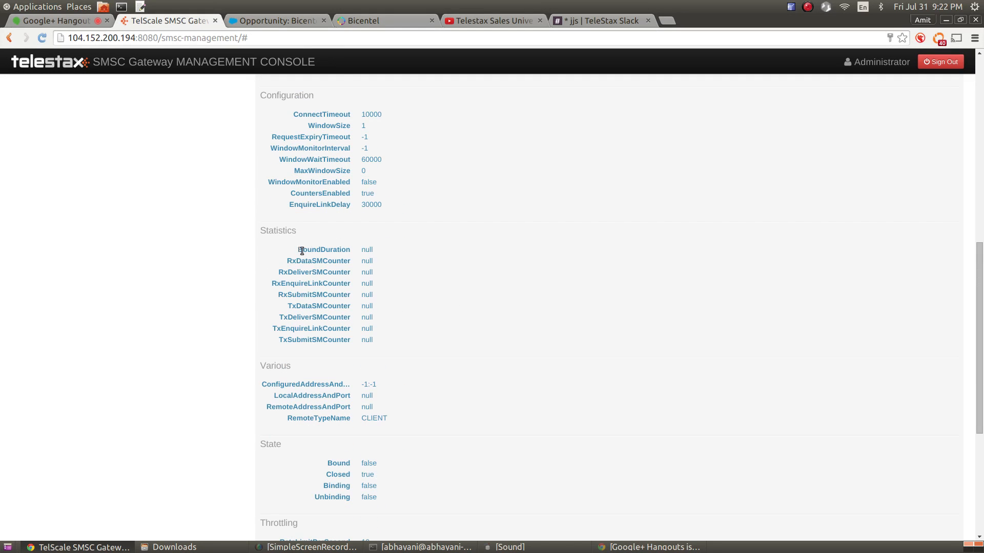
drag(300, 251, 375, 331)
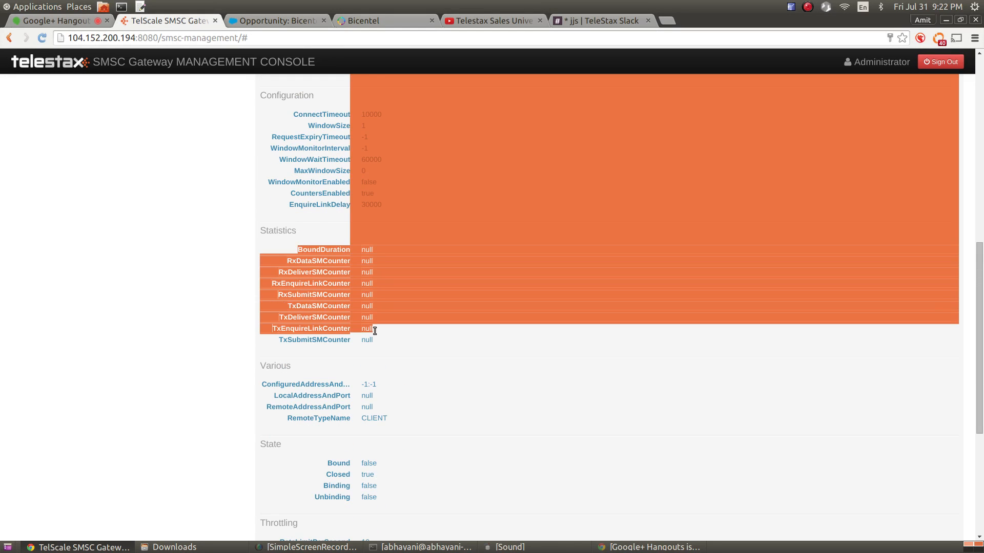
click(322, 279)
drag(303, 251, 339, 281)
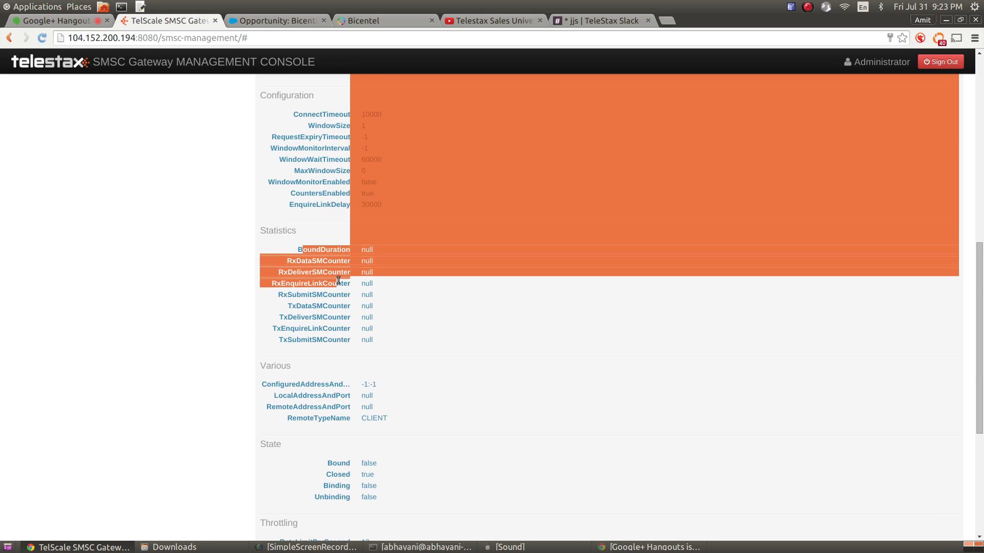
click(394, 292)
Collapse test1's details panel and start the test1 ESME
scroll(434, 285, down, 8)
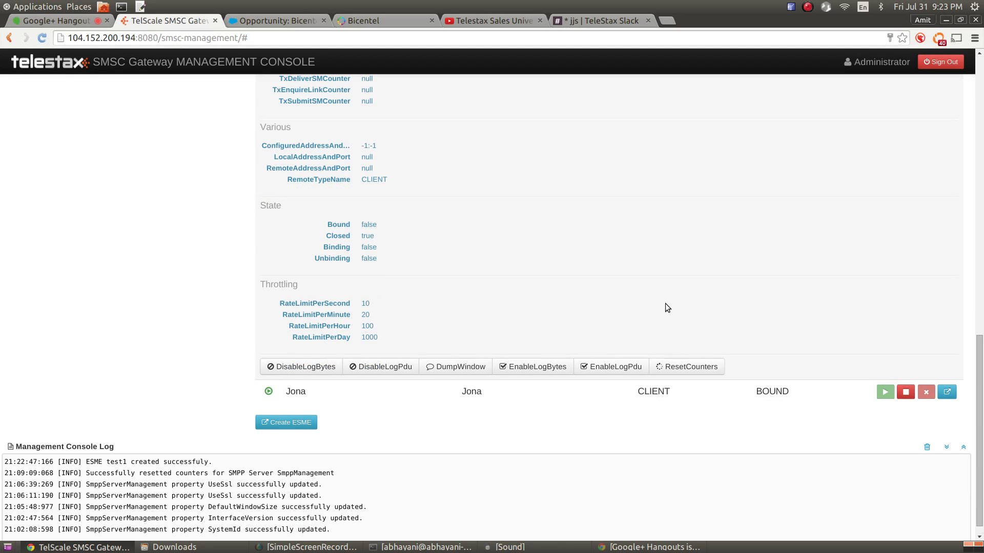
scroll(661, 307, up, 20)
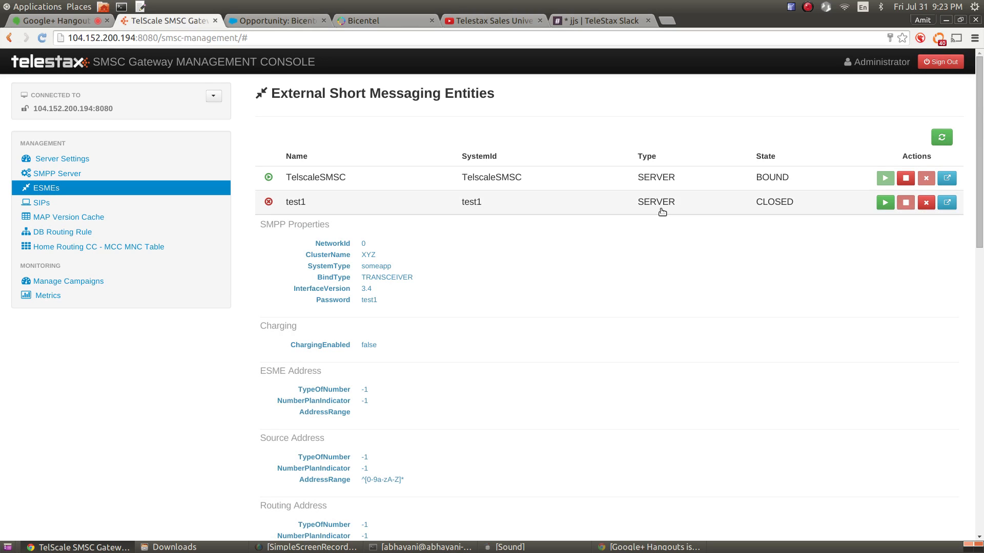
scroll(667, 213, down, 12)
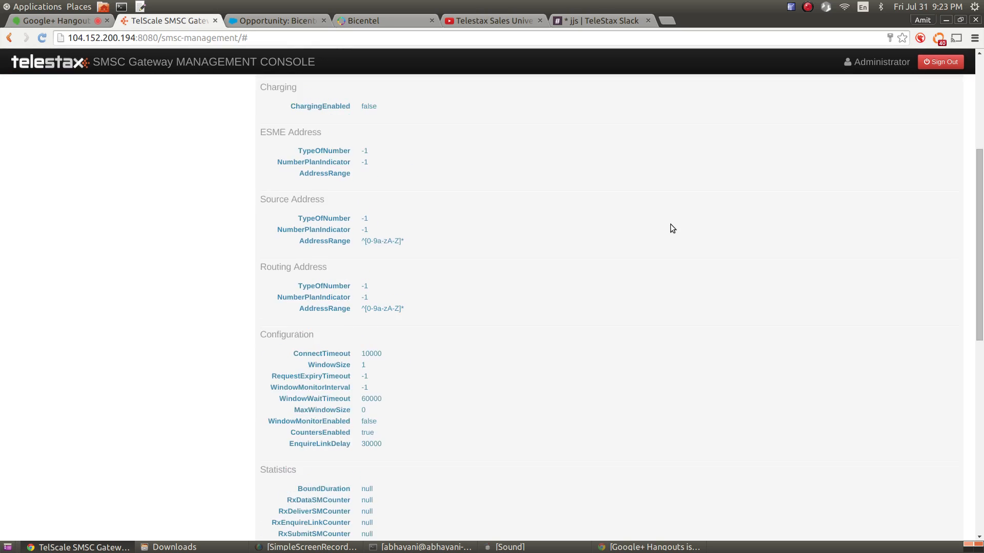
scroll(686, 235, up, 9)
scroll(584, 193, up, 3)
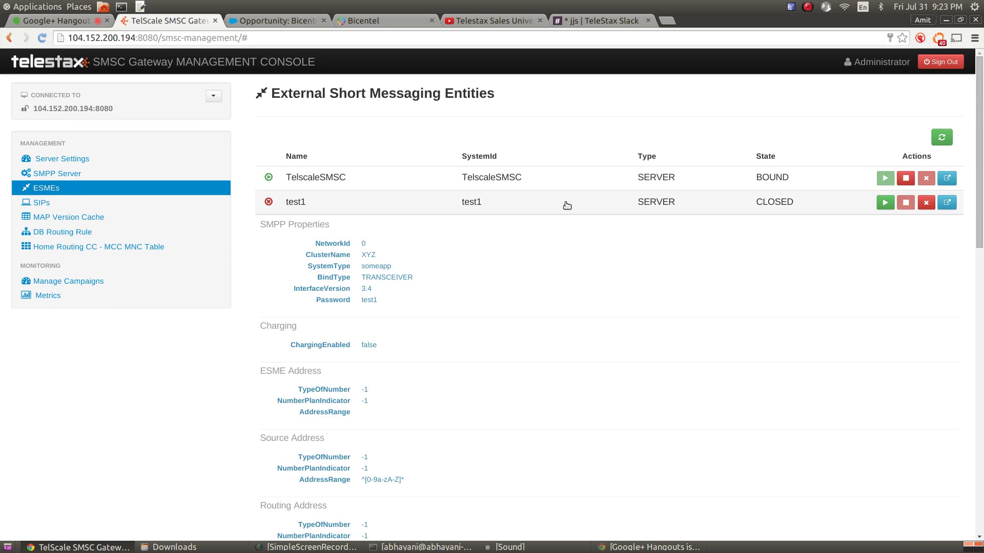
click(567, 204)
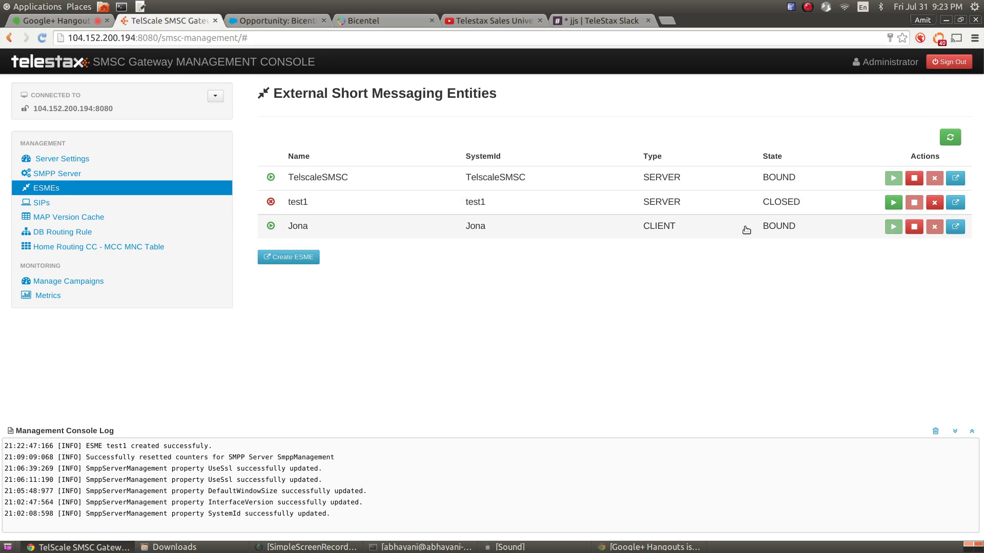
click(892, 202)
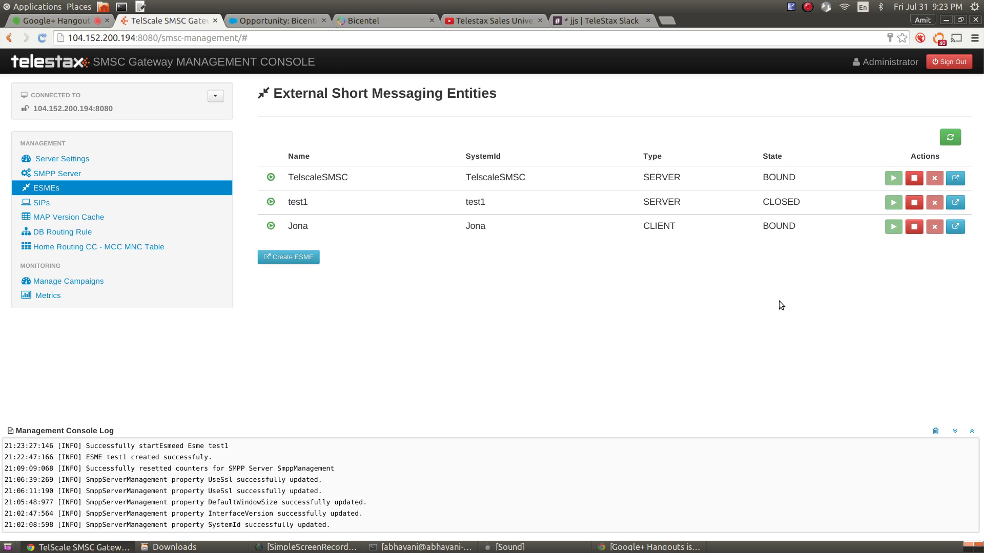
Expand TelscaleSMSC and point out its bound duration and 148 answered enquire-link requests
click(750, 184)
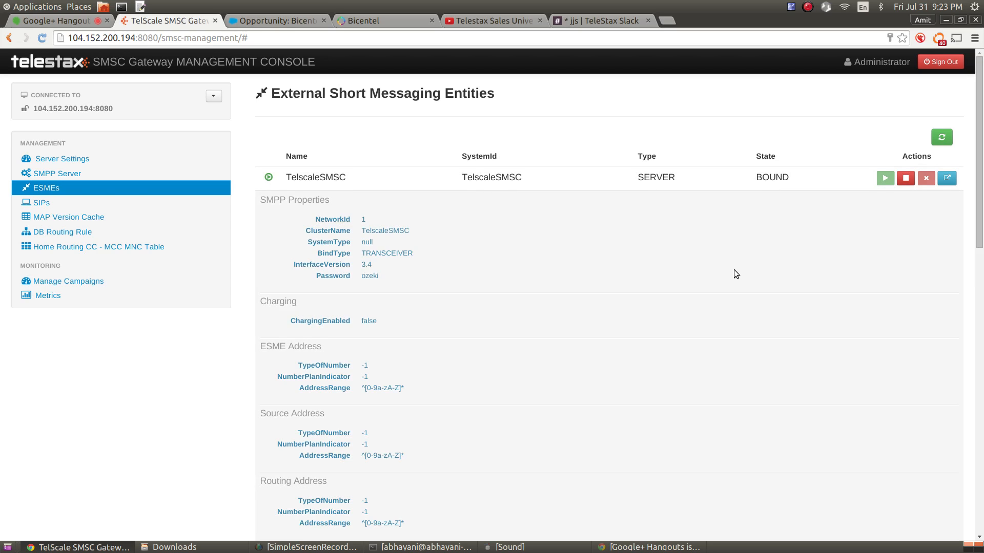
scroll(734, 270, down, 1)
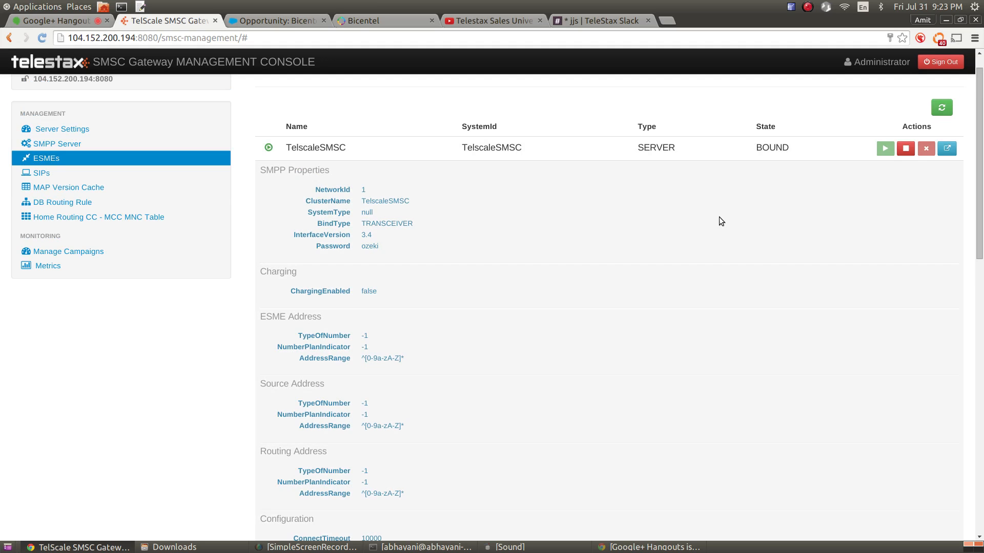
scroll(704, 219, down, 12)
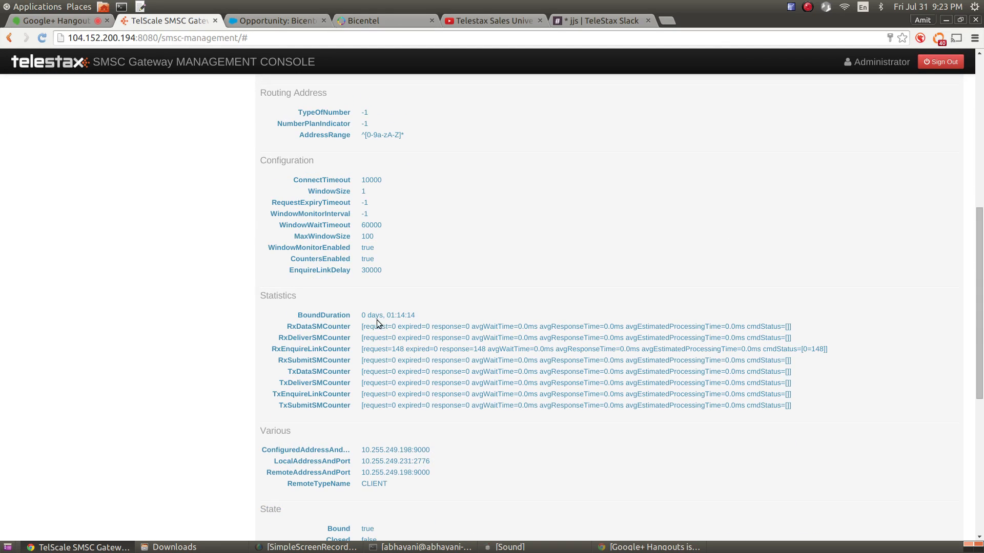
drag(390, 315, 410, 315)
drag(312, 346, 312, 350)
double_click(398, 349)
triple_click(744, 349)
double_click(746, 349)
click(807, 349)
drag(807, 351, 804, 352)
triple_click(667, 347)
drag(667, 347, 752, 349)
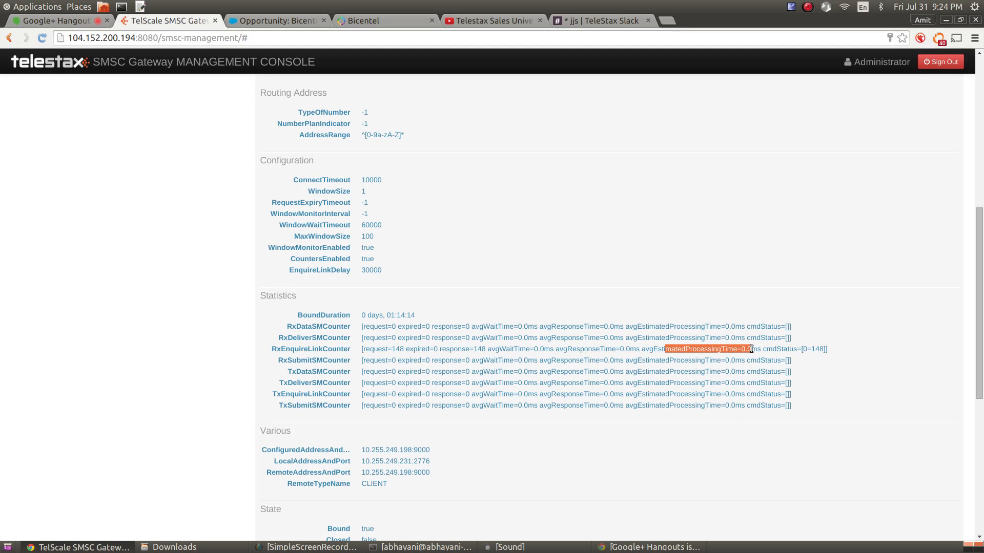
Point out the configured address 10.255.249.198 and port 9000 under Various
scroll(513, 497, down, 2)
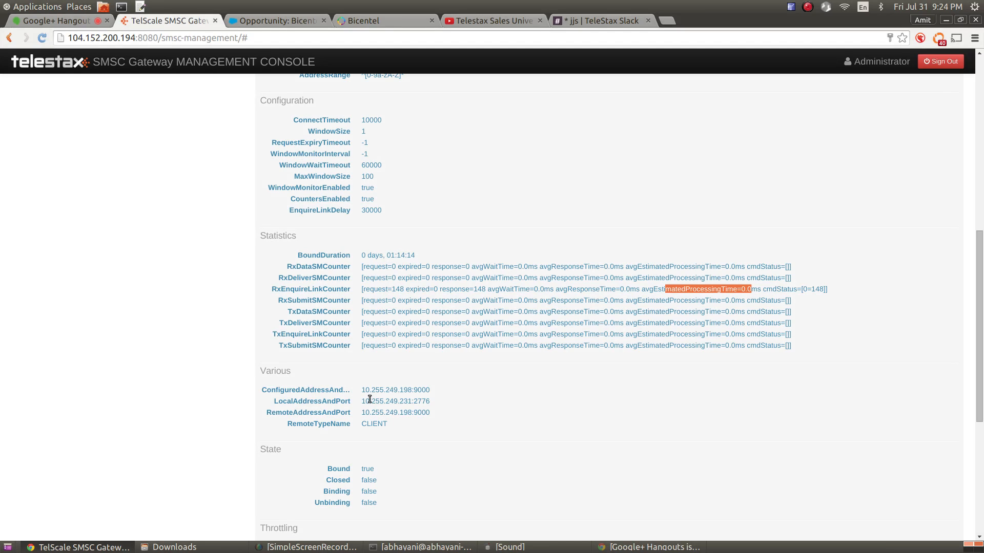
drag(369, 401, 430, 390)
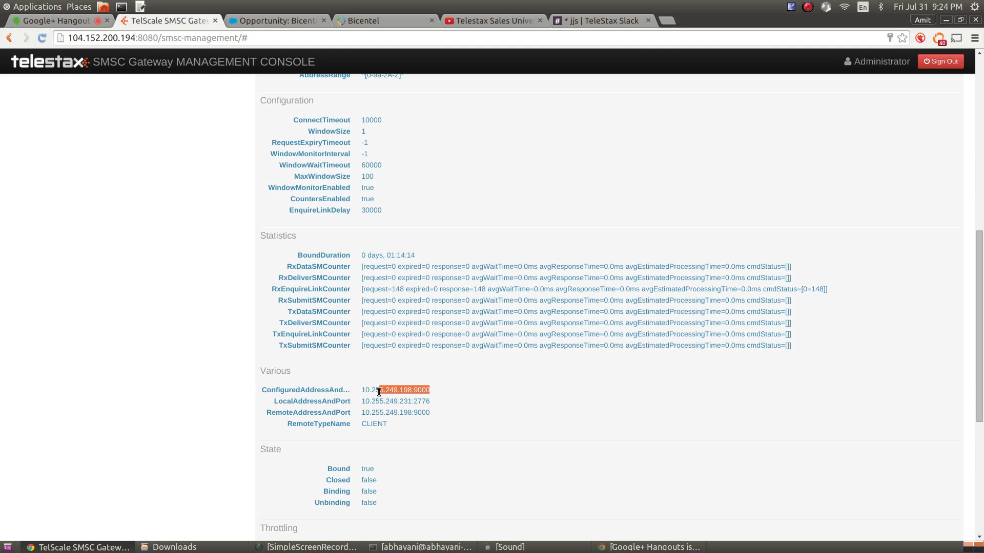
click(379, 390)
double_click(421, 392)
scroll(530, 328, down, 3)
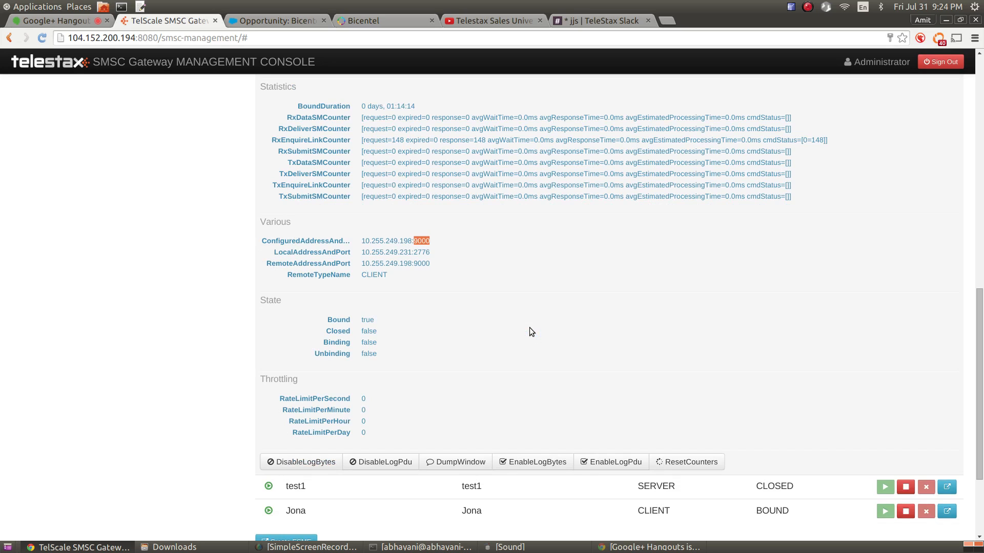
Reset TelscaleSMSC's statistics counters
scroll(533, 326, down, 2)
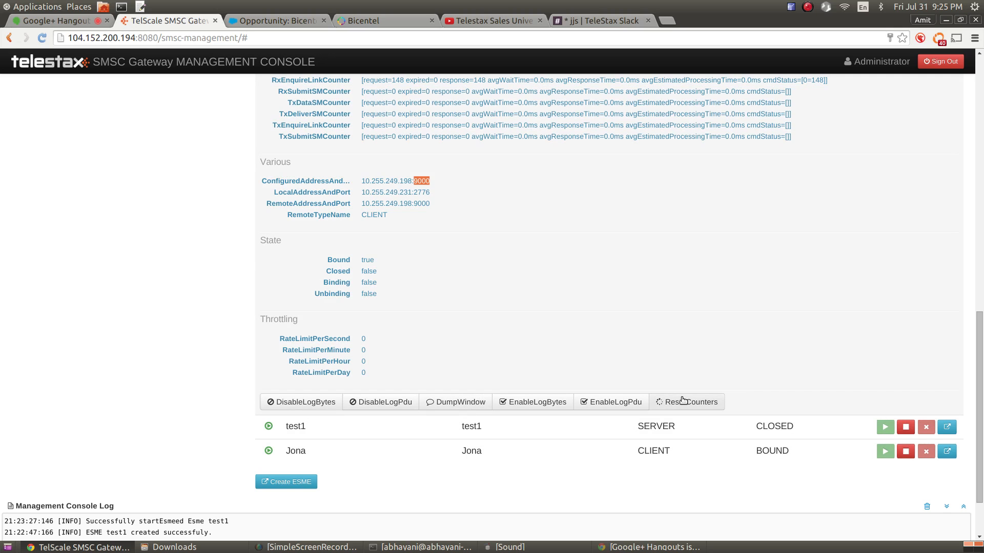
scroll(736, 275, up, 3)
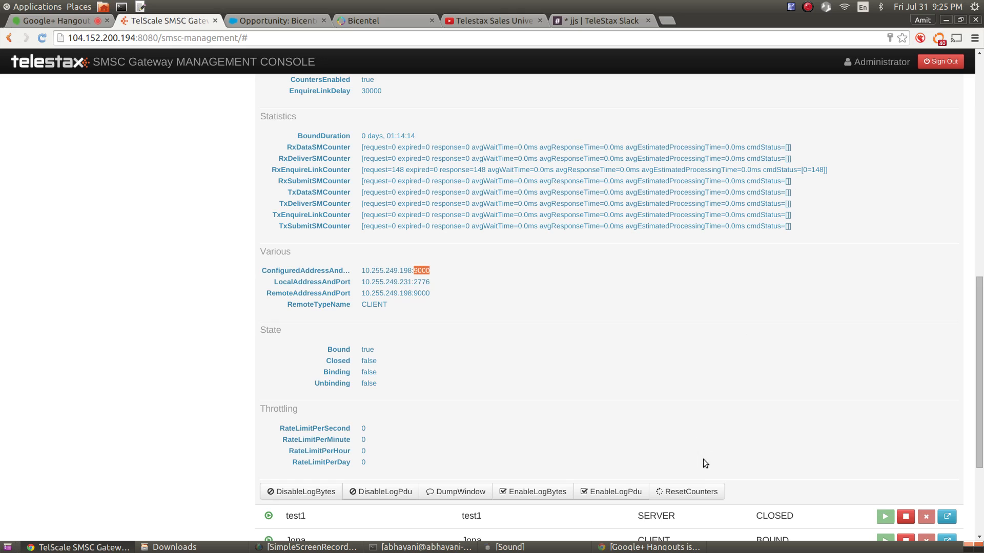
click(699, 492)
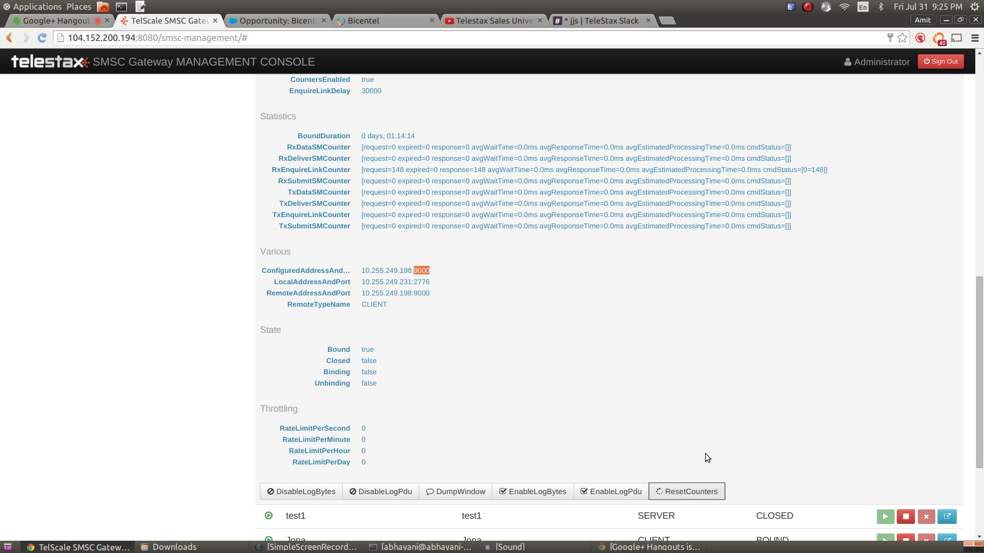
scroll(705, 457, down, 4)
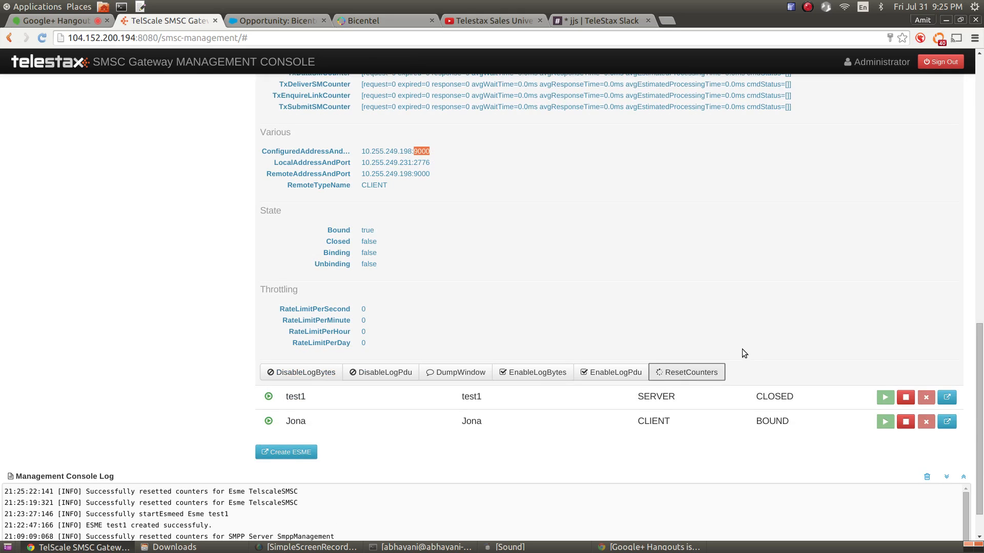
scroll(744, 353, up, 15)
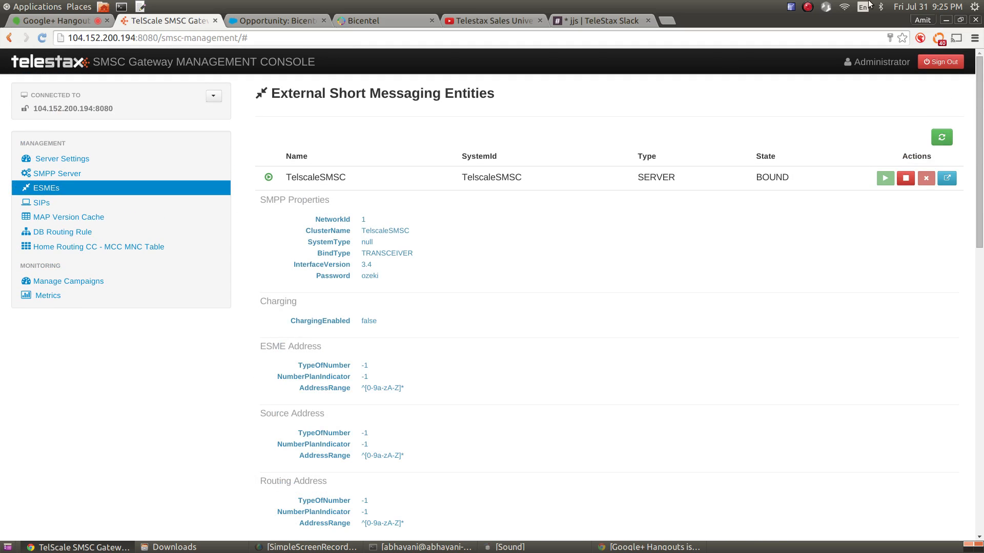
Reload the ESME list and check TelscaleSMSC's statistics, now showing 1 enquire-link request
click(942, 137)
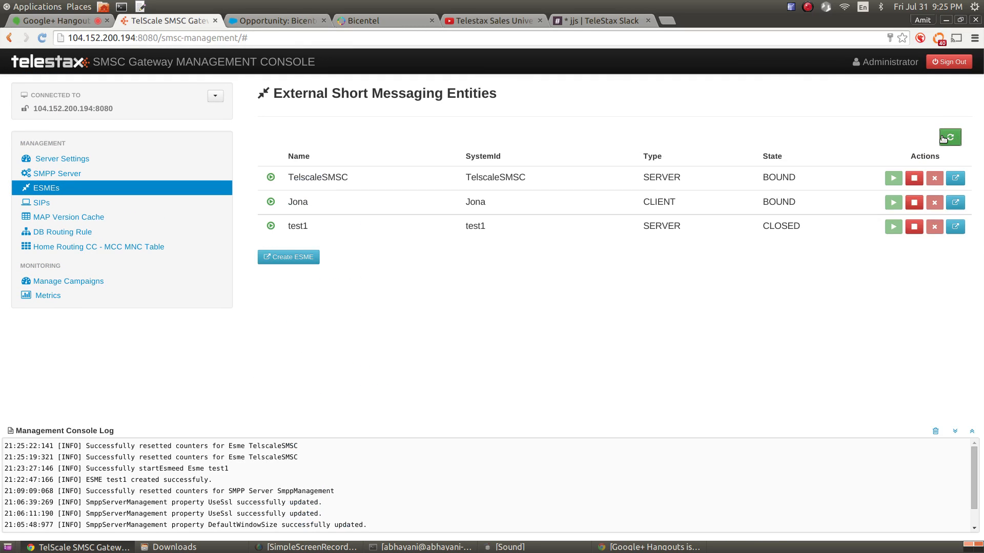
click(643, 179)
scroll(748, 262, down, 10)
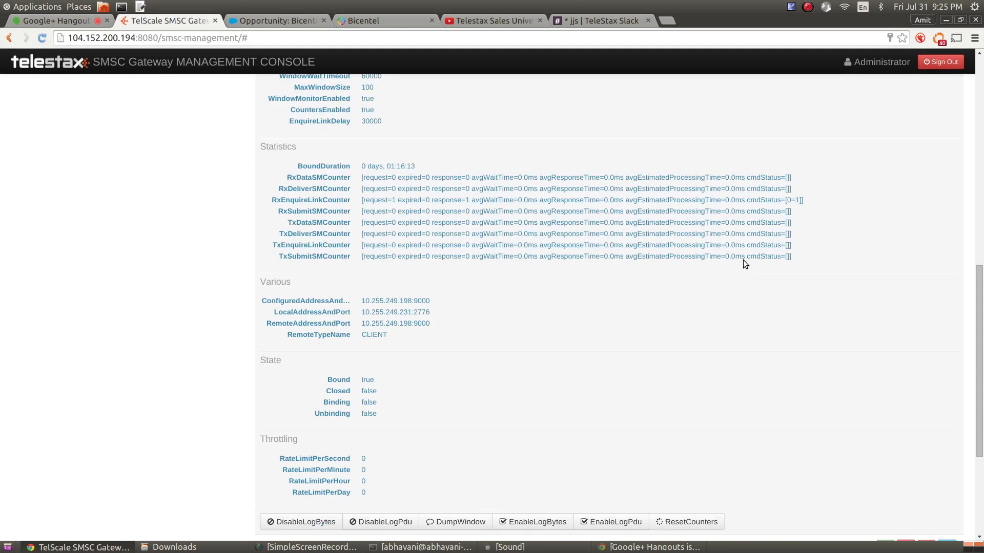
drag(623, 167, 705, 245)
drag(774, 200, 809, 209)
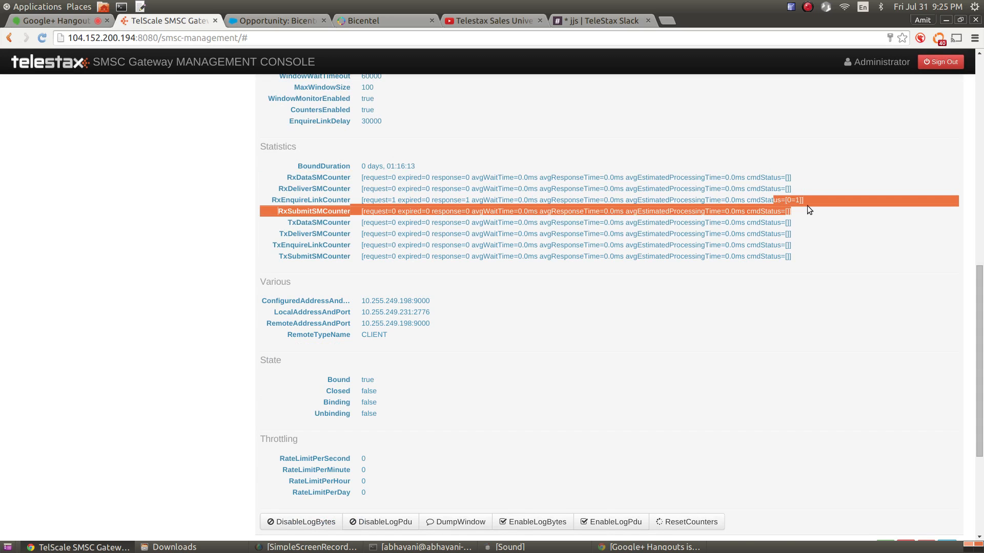
scroll(807, 206, down, 10)
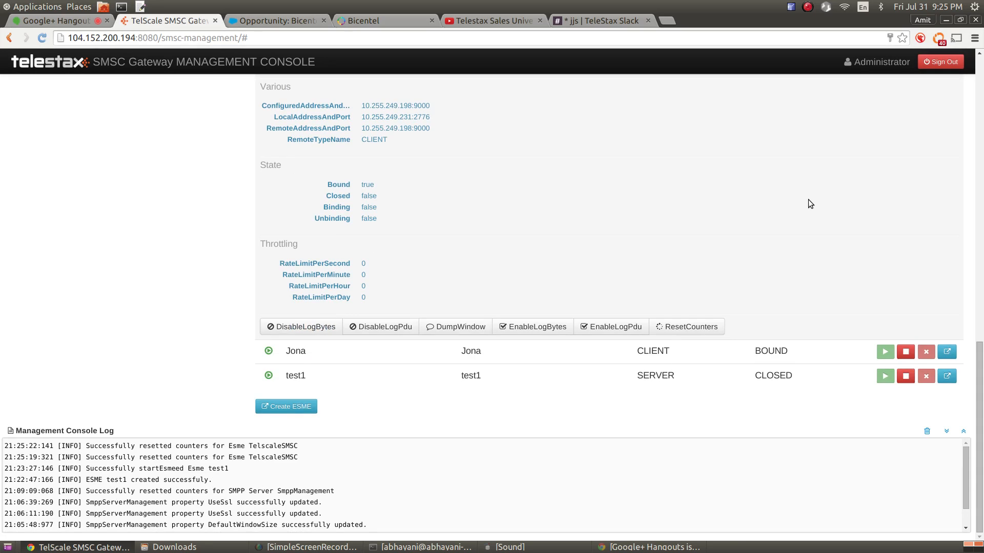
scroll(807, 203, up, 9)
scroll(808, 202, up, 15)
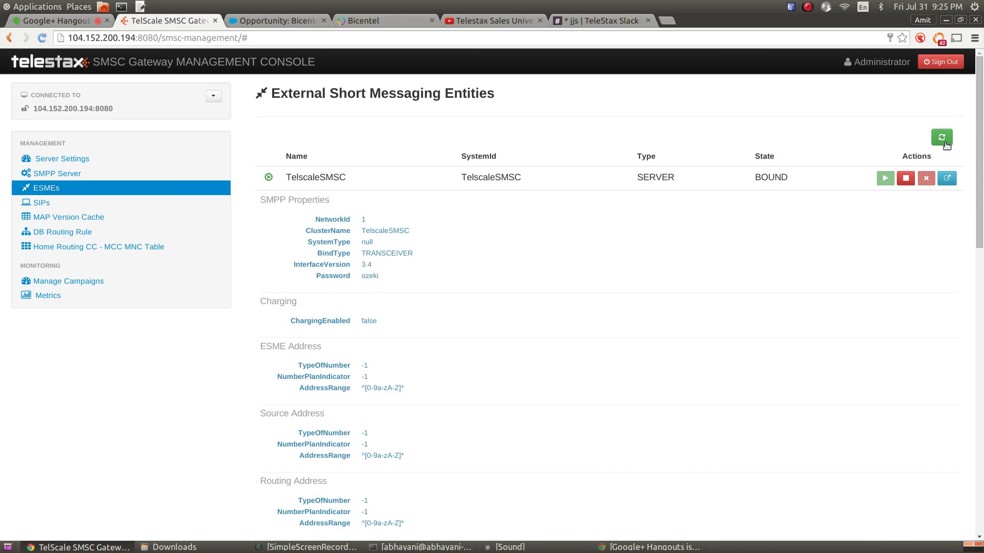
click(946, 179)
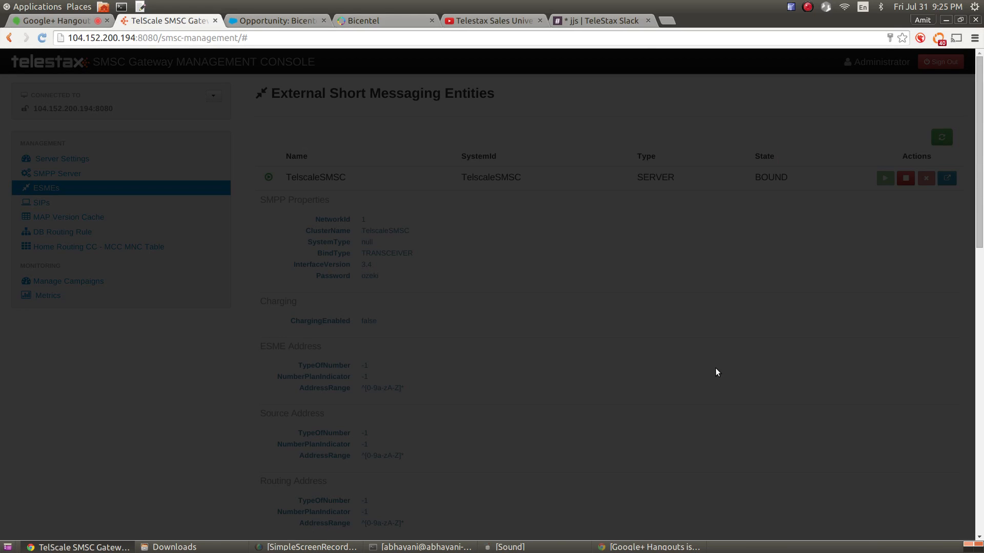
scroll(588, 254, down, 9)
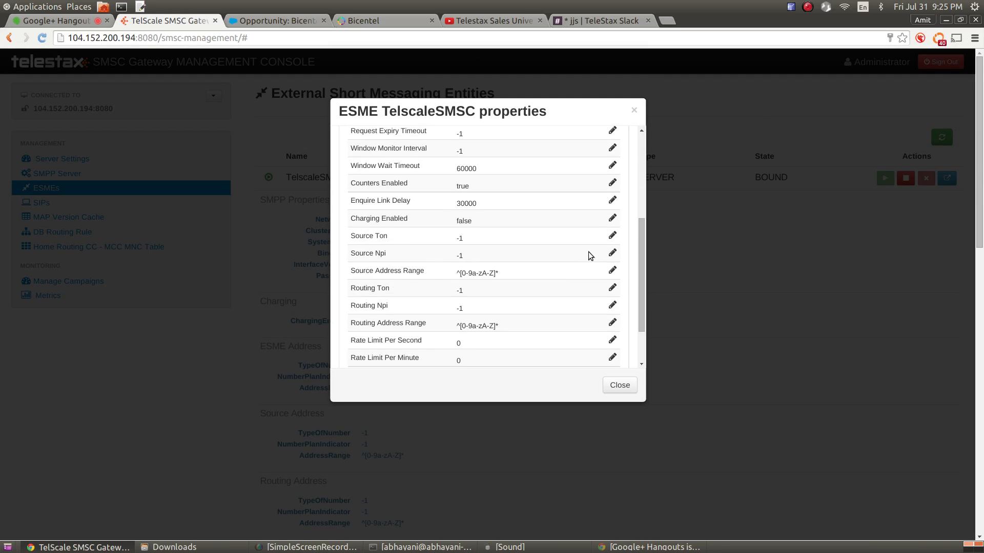
scroll(592, 257, up, 10)
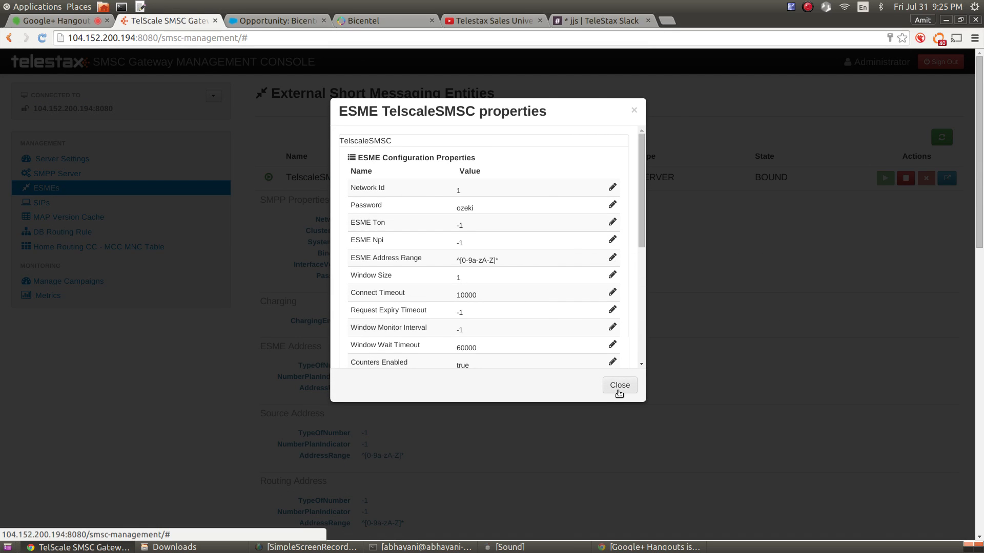
click(618, 391)
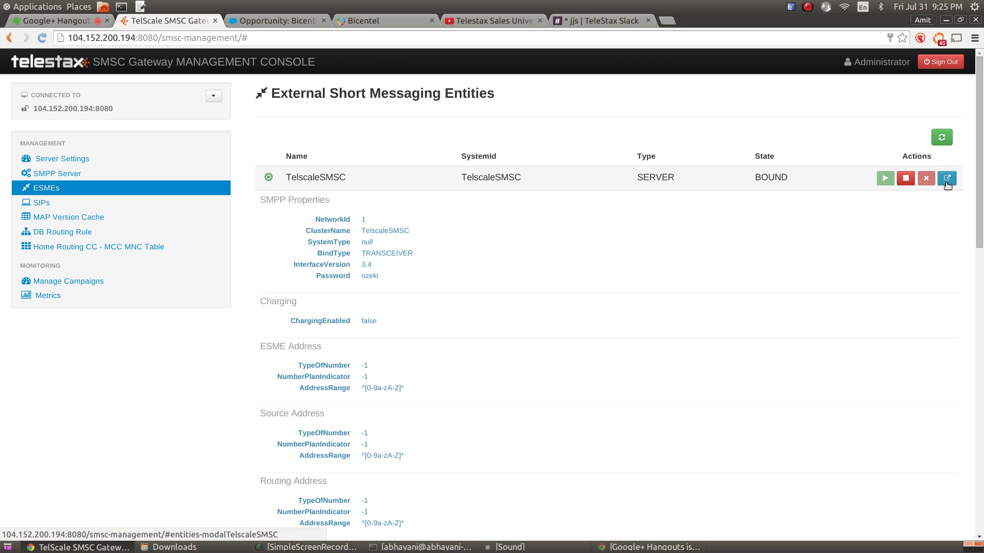
click(947, 179)
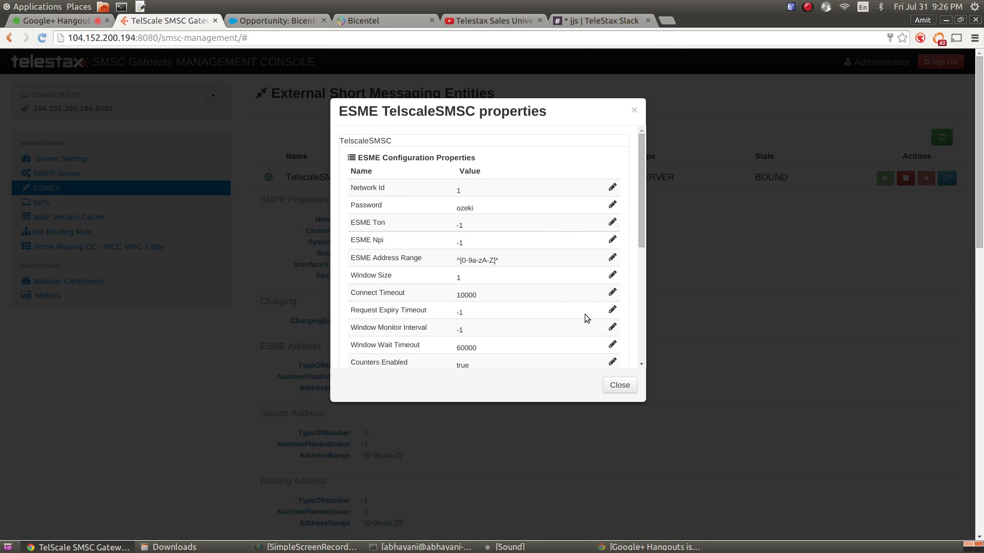
click(612, 391)
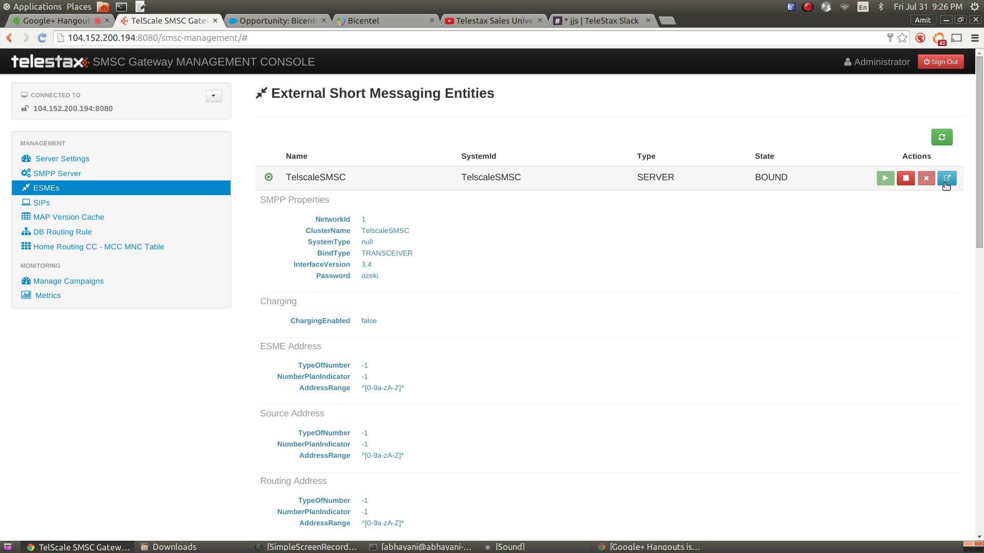
click(947, 177)
scroll(535, 255, down, 6)
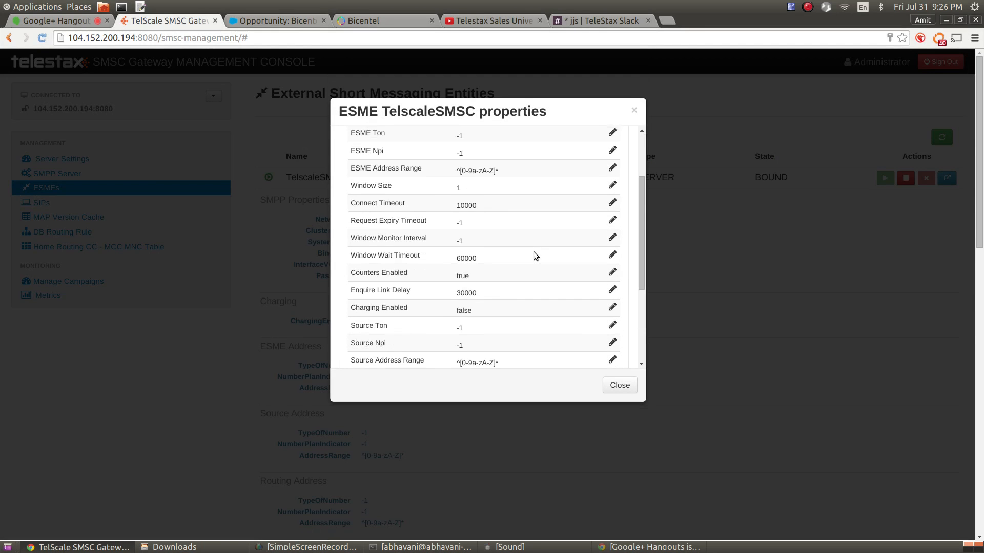
scroll(534, 255, up, 6)
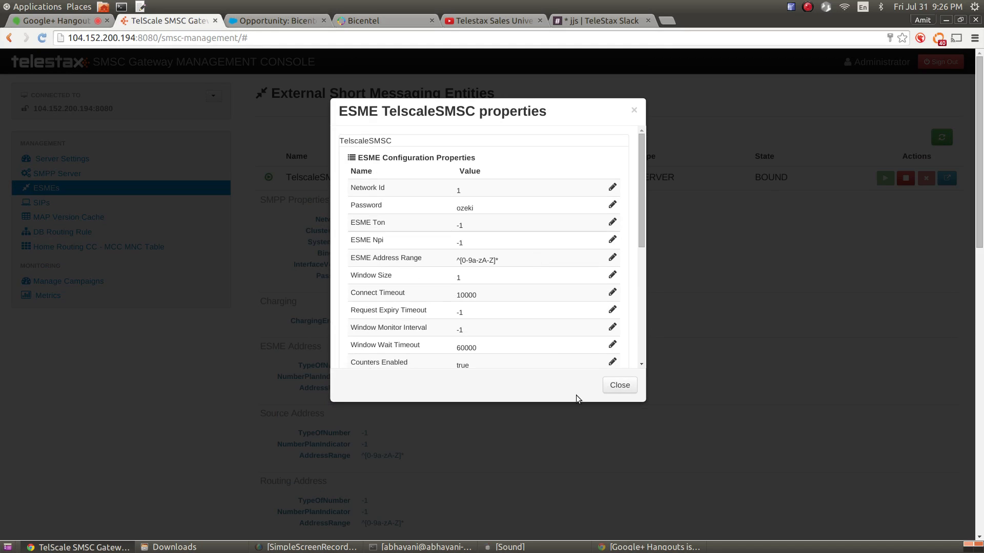
click(617, 386)
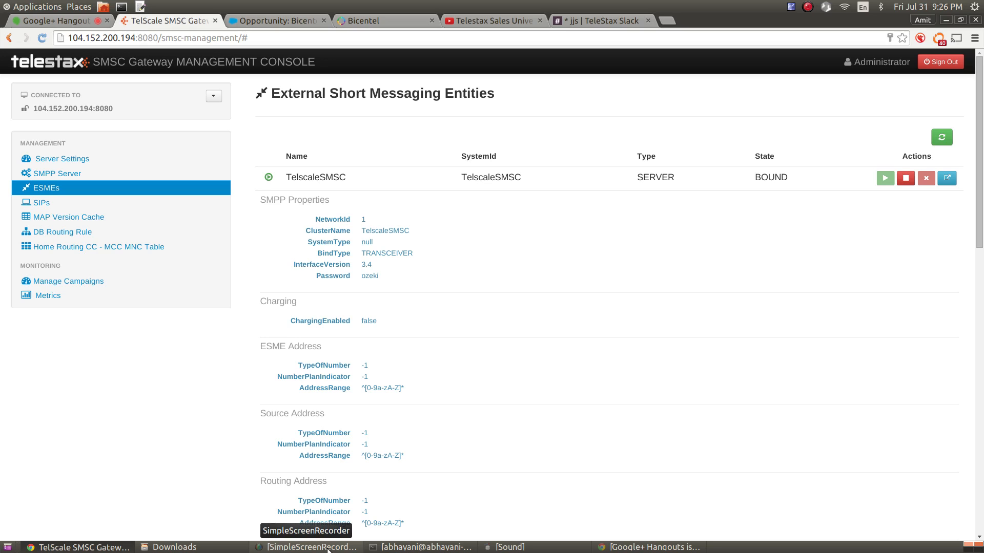
Go to the SIPs page listing the SIP server as STARTED
click(328, 547)
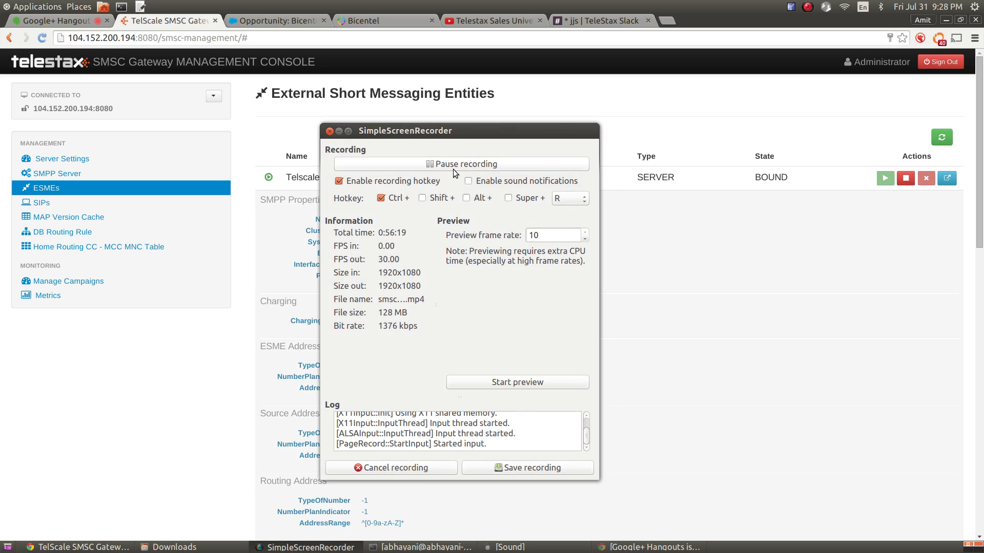
click(347, 548)
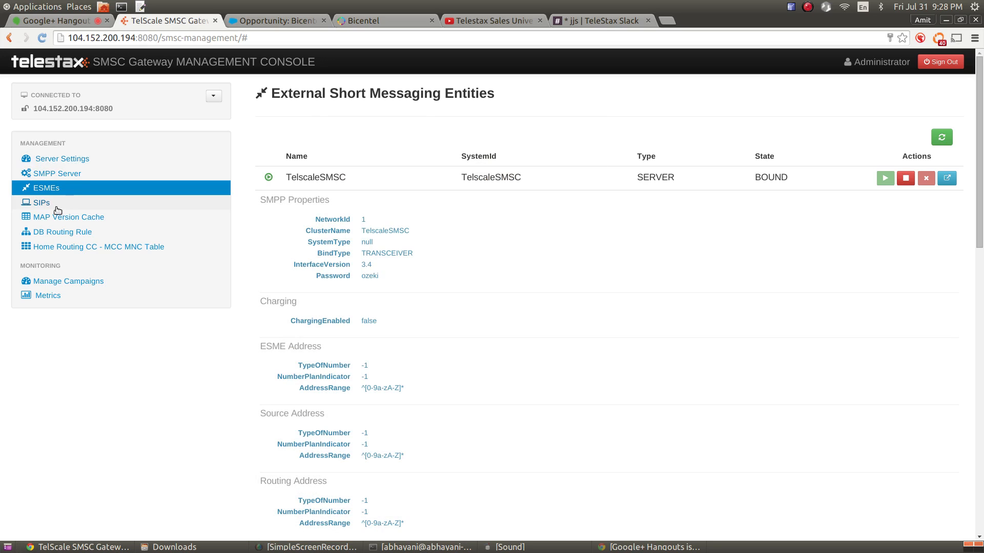
click(57, 207)
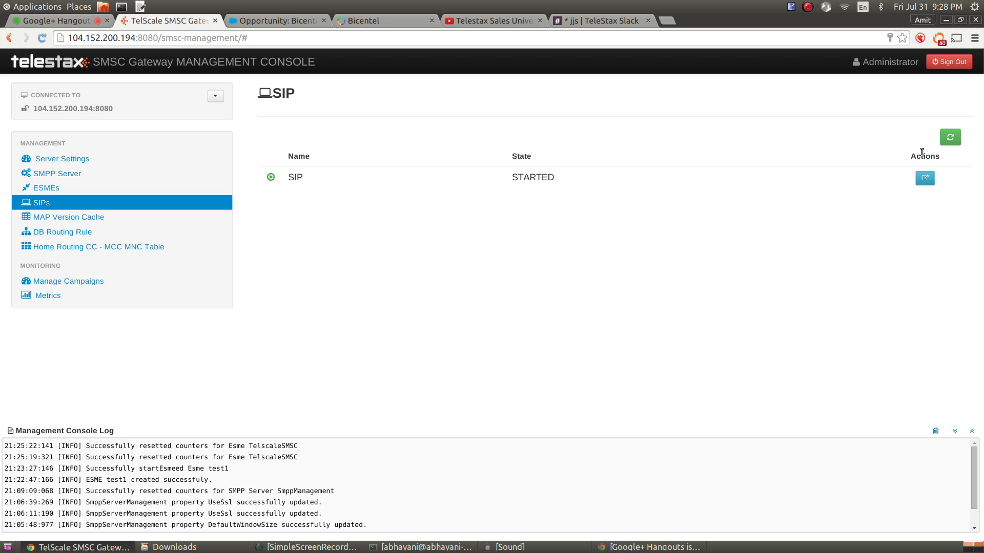
Review the SIP server's properties (Host 127.0.0.1, Port 5065) and close them
click(924, 178)
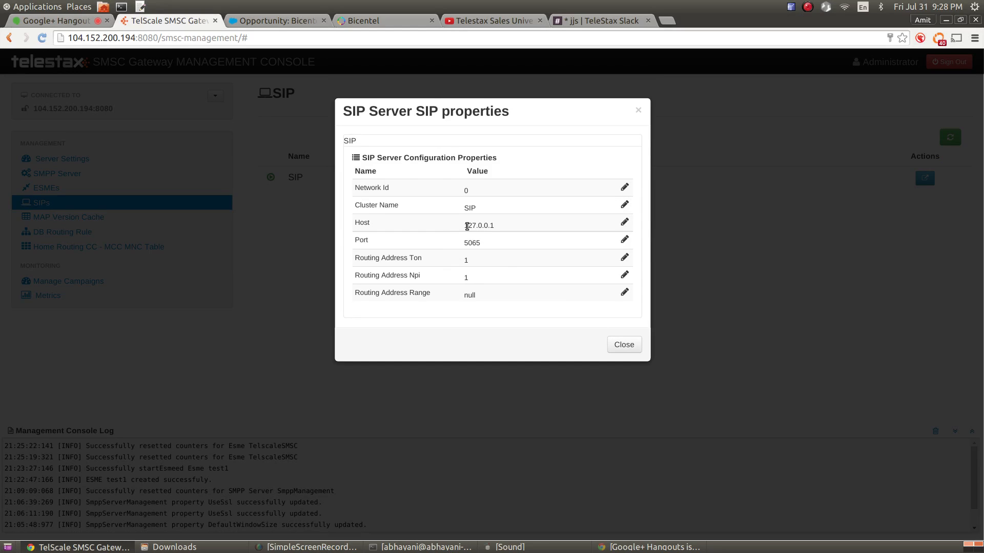
double_click(472, 243)
double_click(469, 226)
mouse_move(397, 290)
click(624, 345)
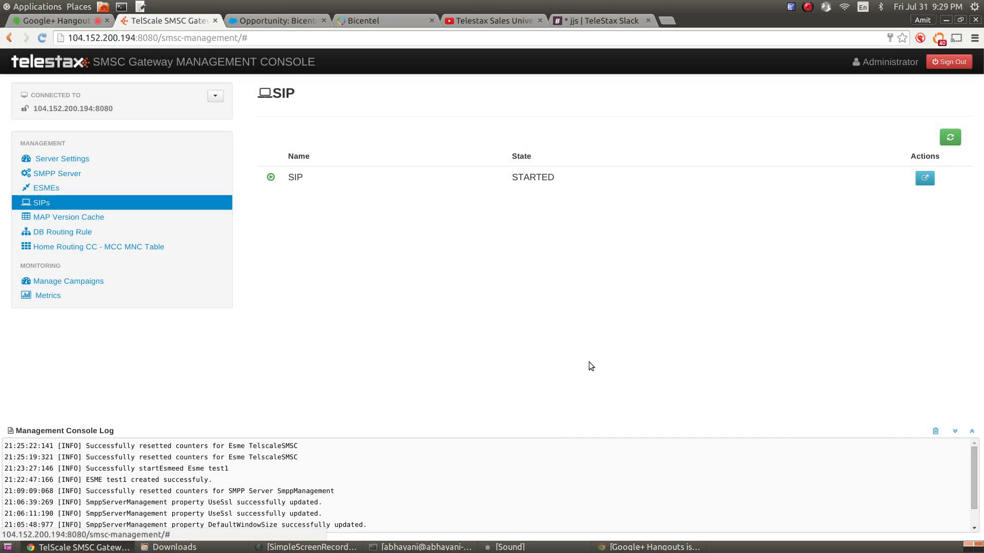
click(54, 20)
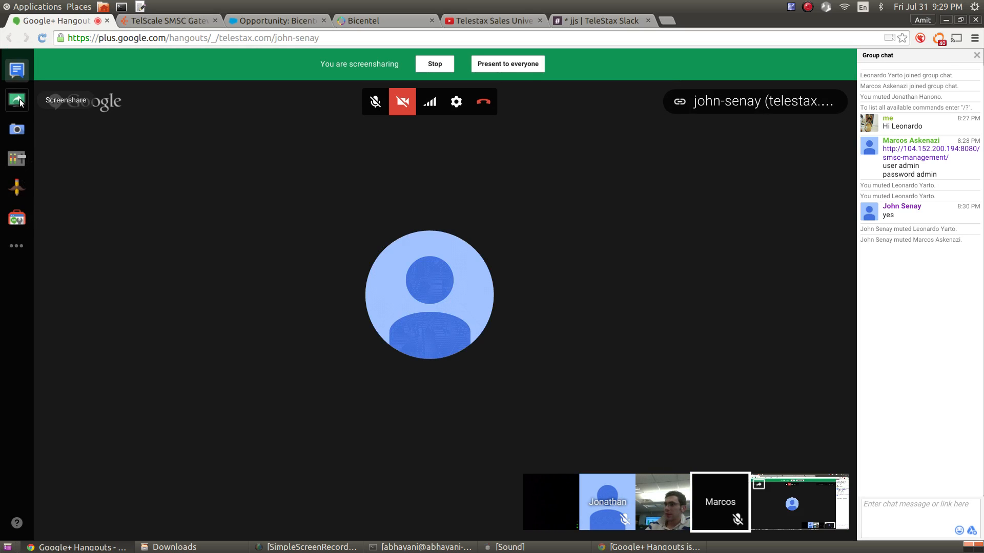
click(475, 21)
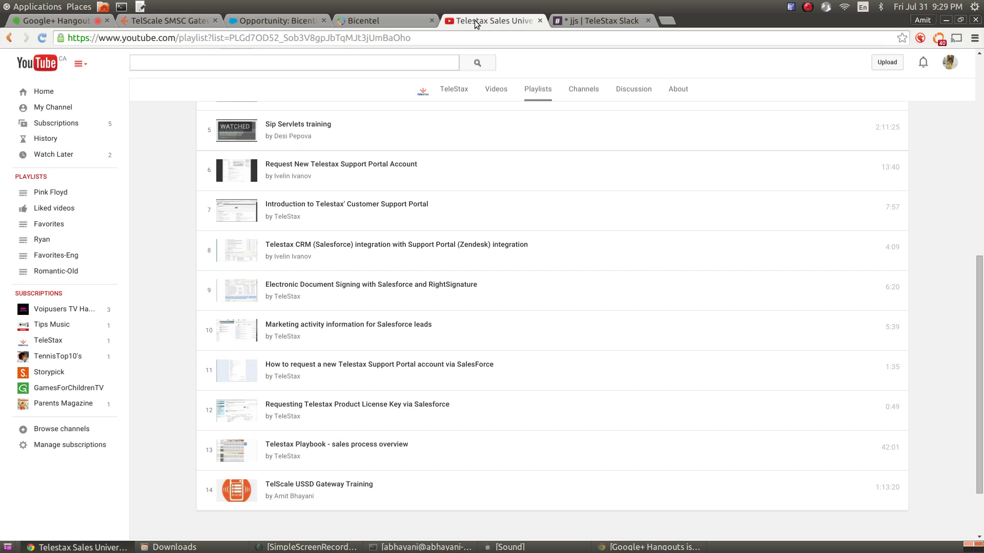
click(597, 20)
click(195, 23)
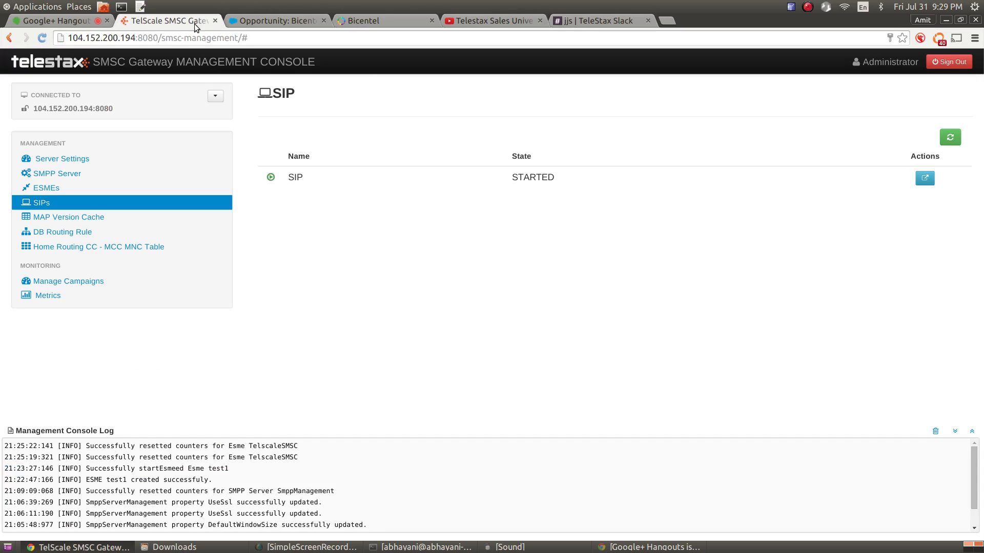
click(935, 432)
Collapse the Management Console Log panel and dismiss the email notification popup
click(955, 432)
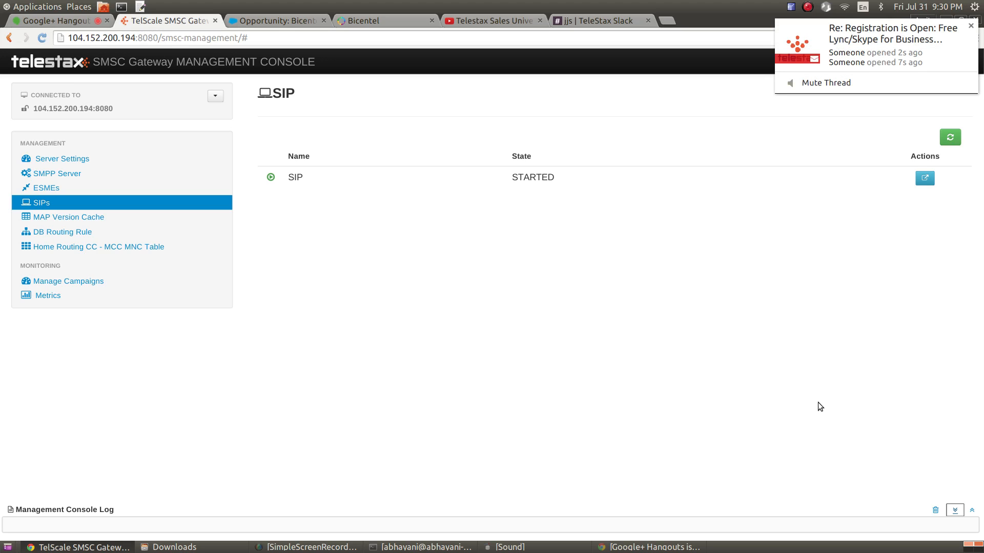
click(839, 89)
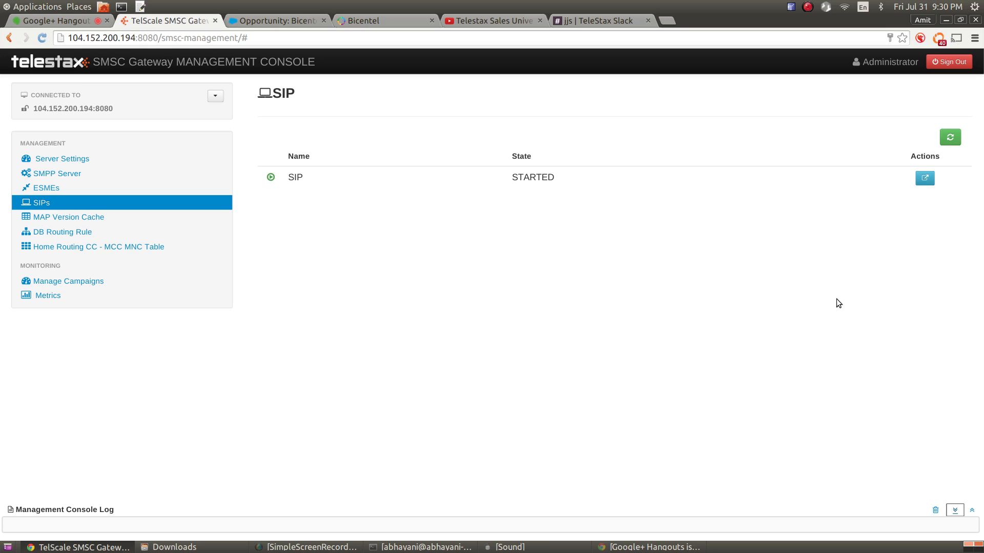
Check the SIP server's Routing Address Range (null), then go to the MAP Version Cache page
click(925, 178)
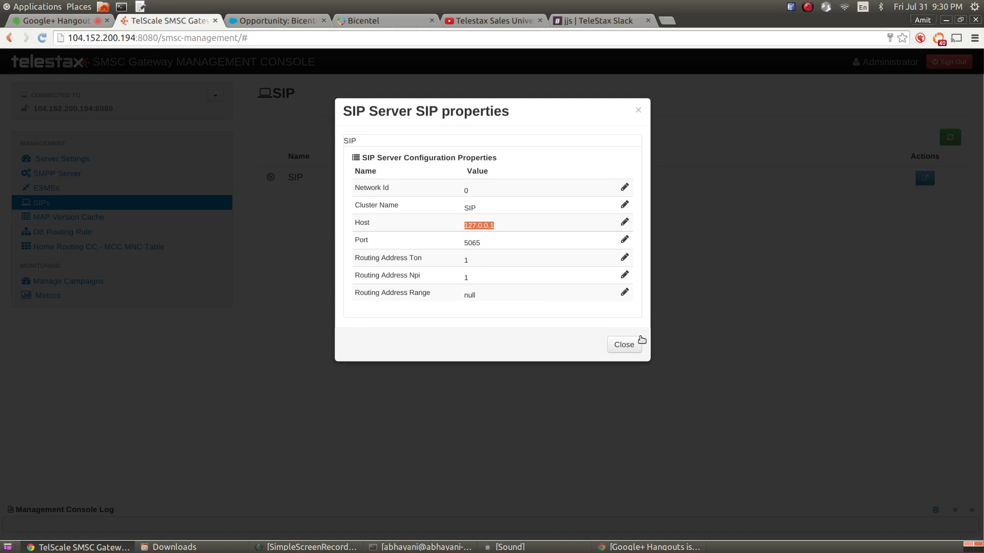
mouse_move(459, 290)
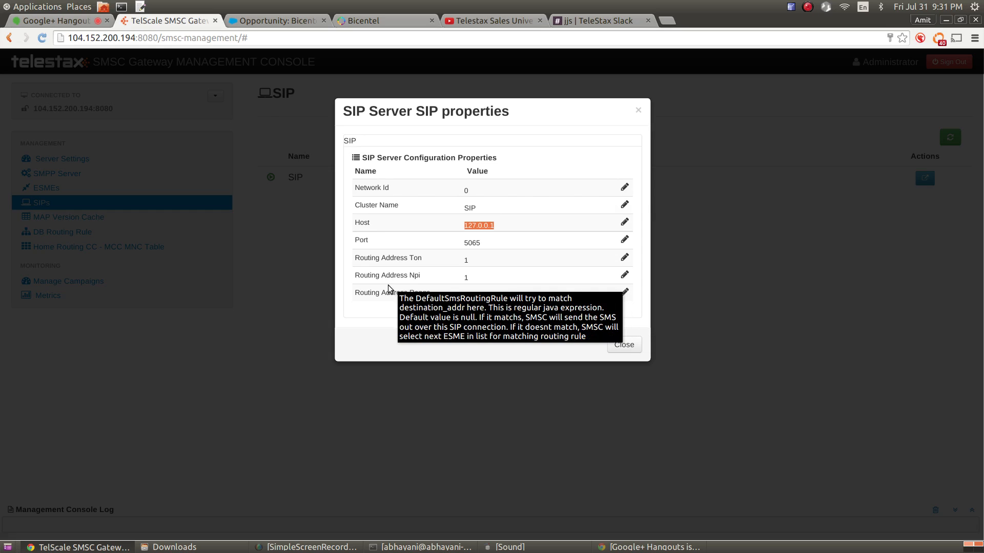
drag(371, 294, 415, 296)
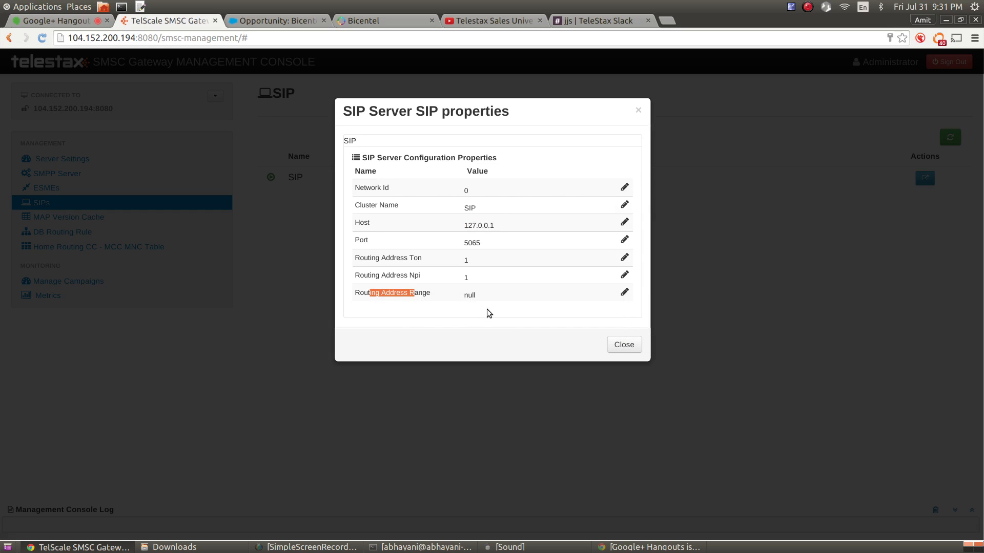
click(475, 298)
triple_click(475, 298)
double_click(475, 298)
click(627, 348)
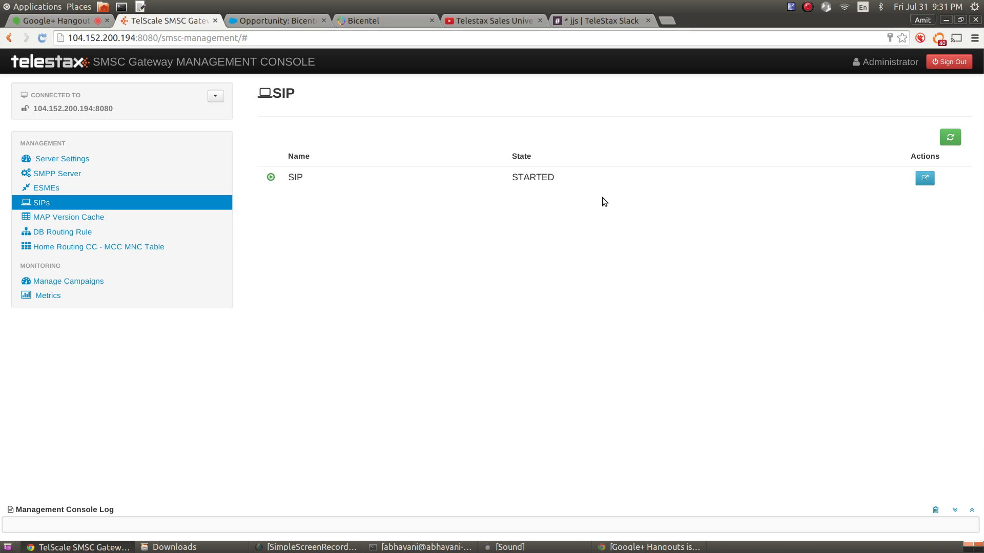
click(77, 218)
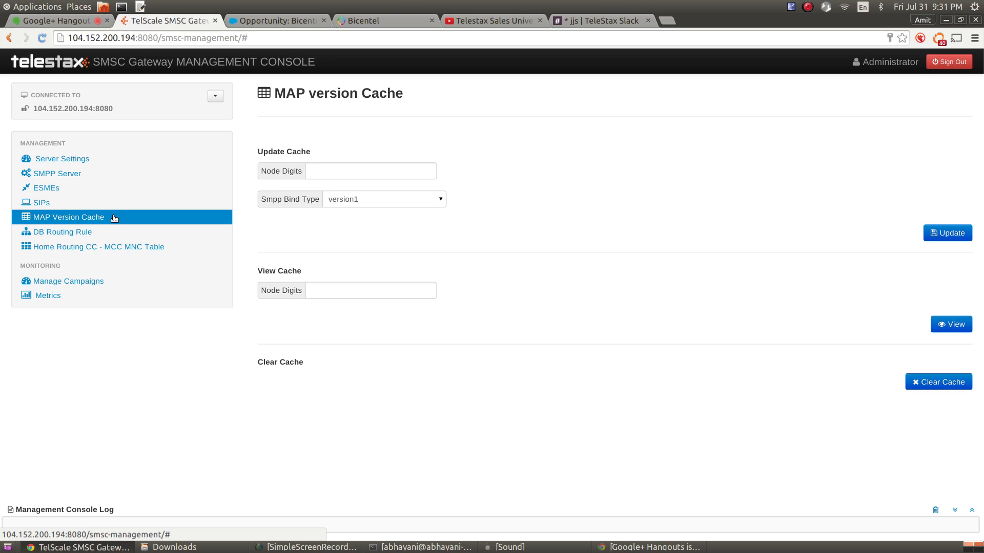
Enter node digits 1234 and set the SMPP bind type to version3 for the MAP cache update
click(374, 174)
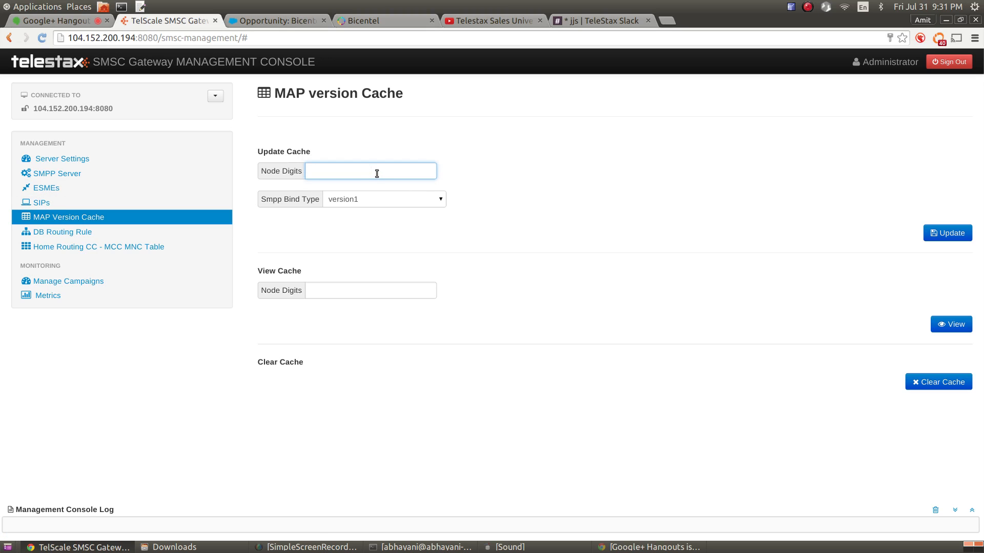
text(1234)
click(405, 203)
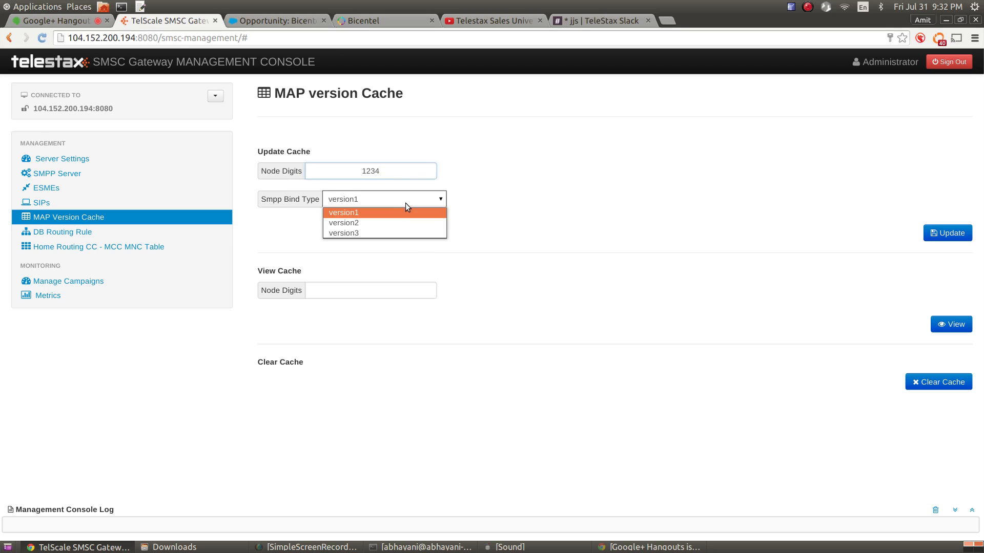
click(390, 223)
click(385, 204)
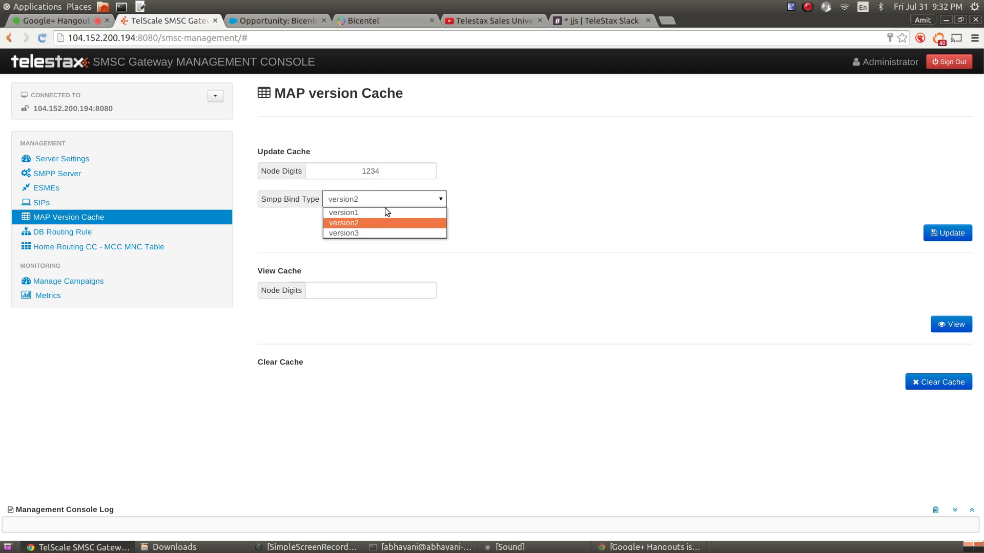
click(376, 231)
Open the Database Routing Rule settings page from the sidebar
double_click(375, 170)
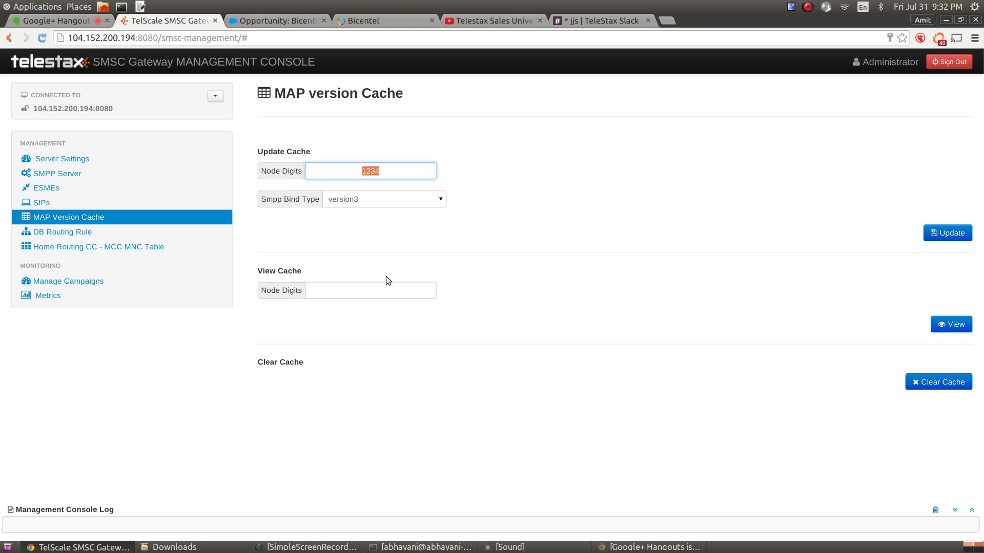
click(371, 292)
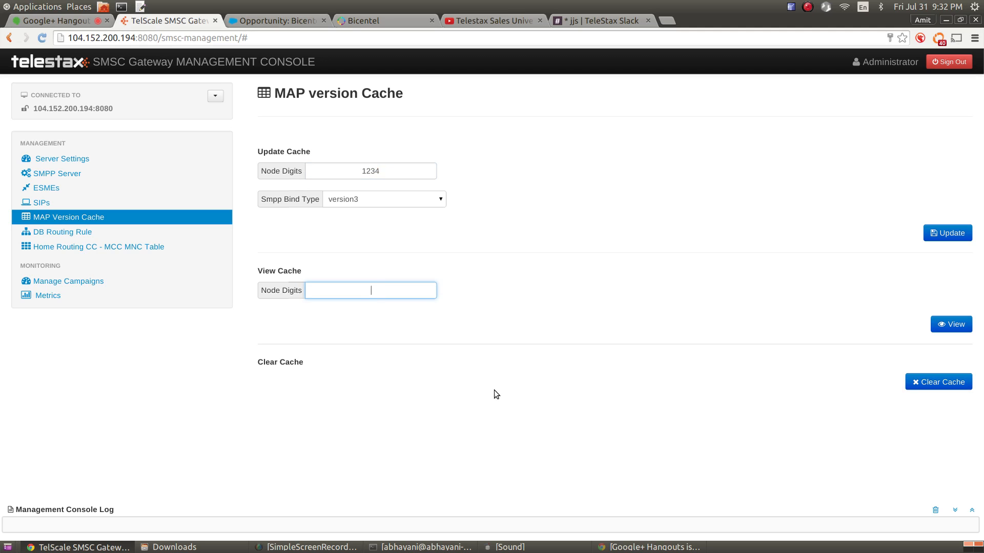
click(71, 230)
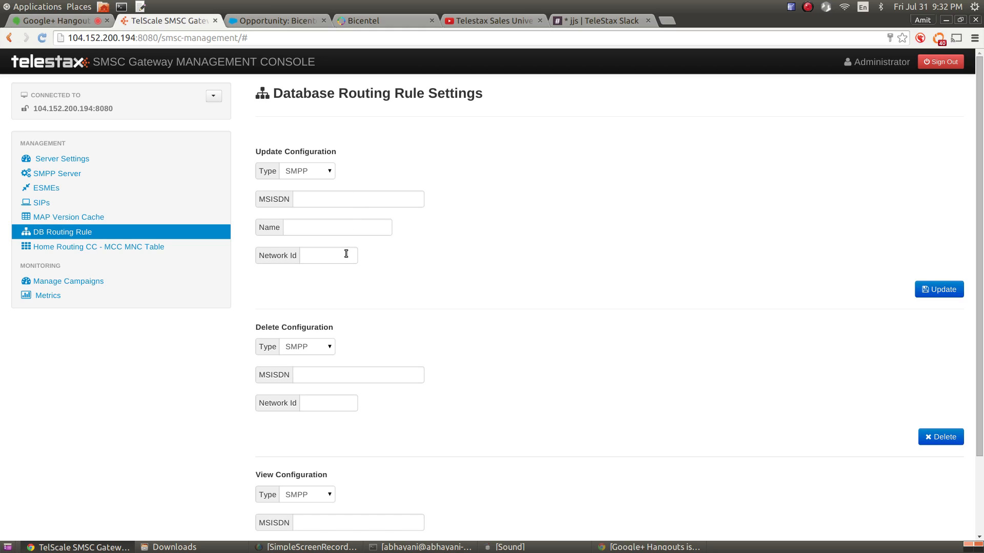
Switch from the routing rule page to the file manager showing Downloads
click(329, 255)
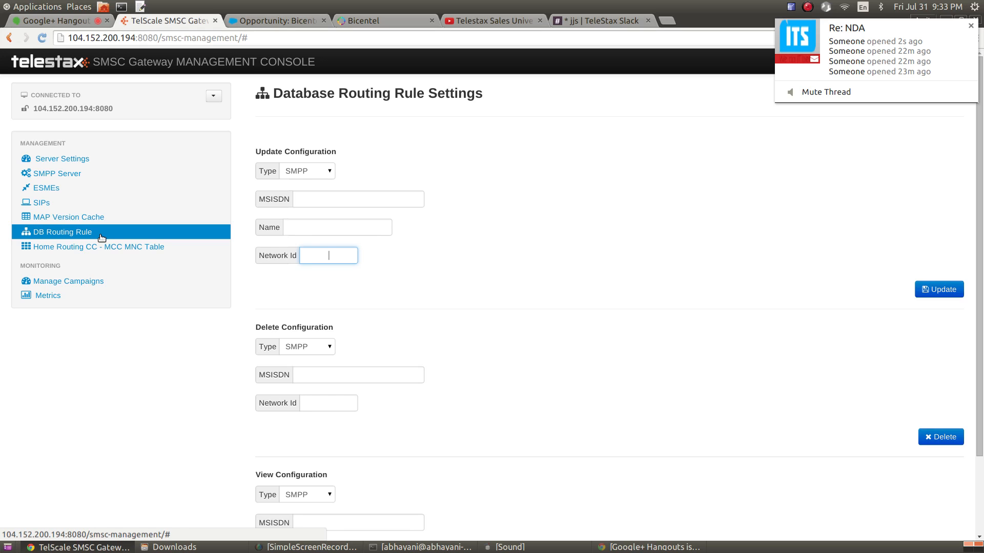
click(195, 546)
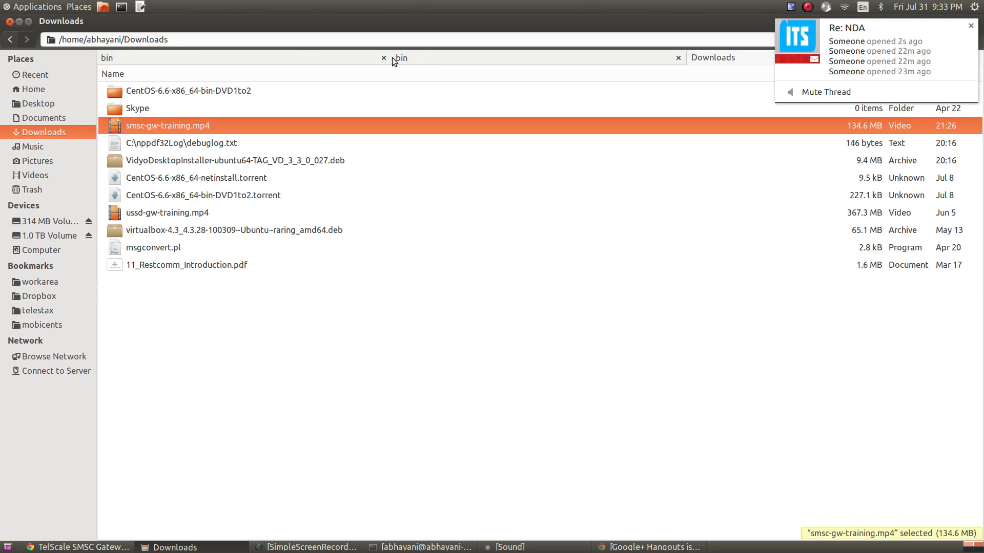
Navigate to server/default/deploy/telscale-smsc-server/META-INF in the jboss-5.1.0.GA folder
click(425, 63)
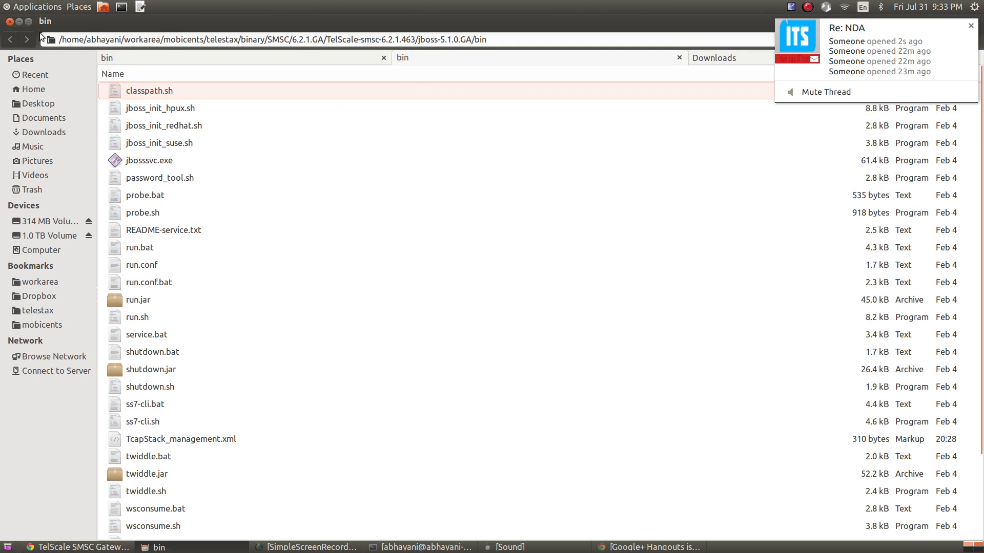
click(244, 58)
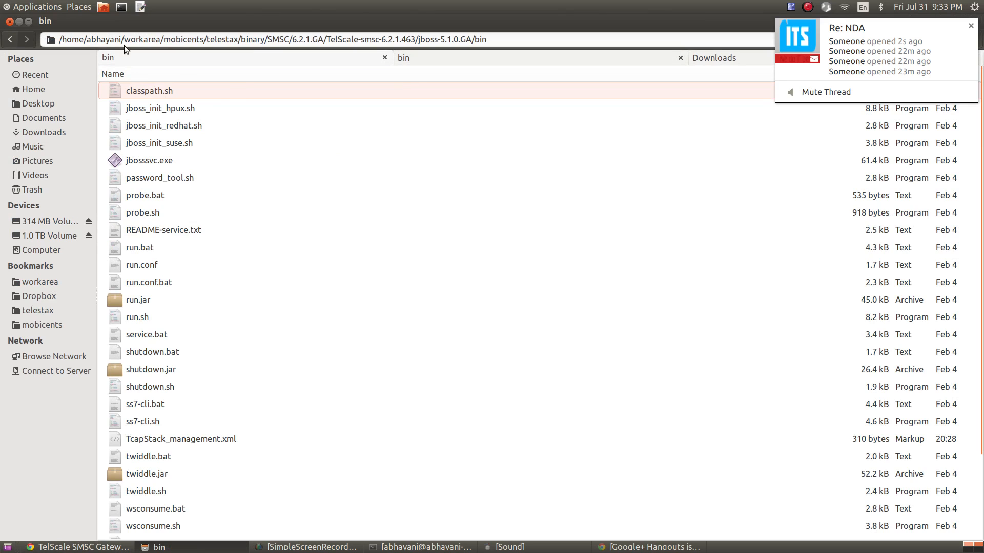
click(10, 40)
double_click(174, 179)
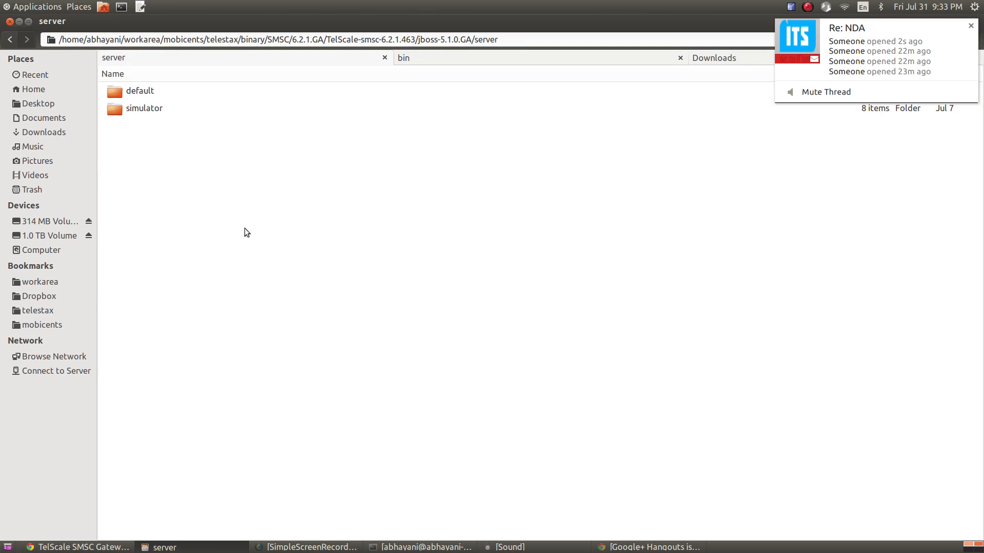
click(152, 92)
double_click(155, 97)
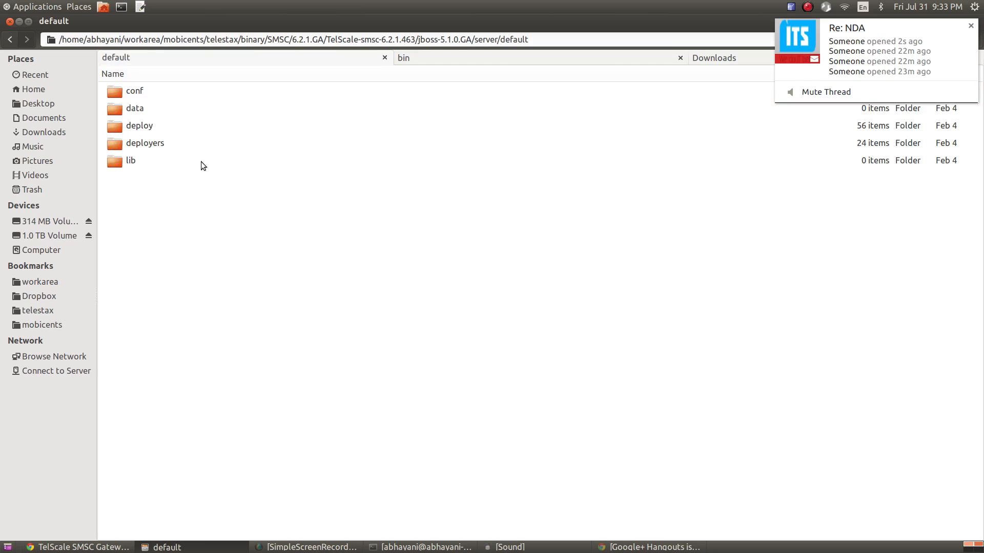
click(162, 126)
double_click(163, 125)
double_click(190, 321)
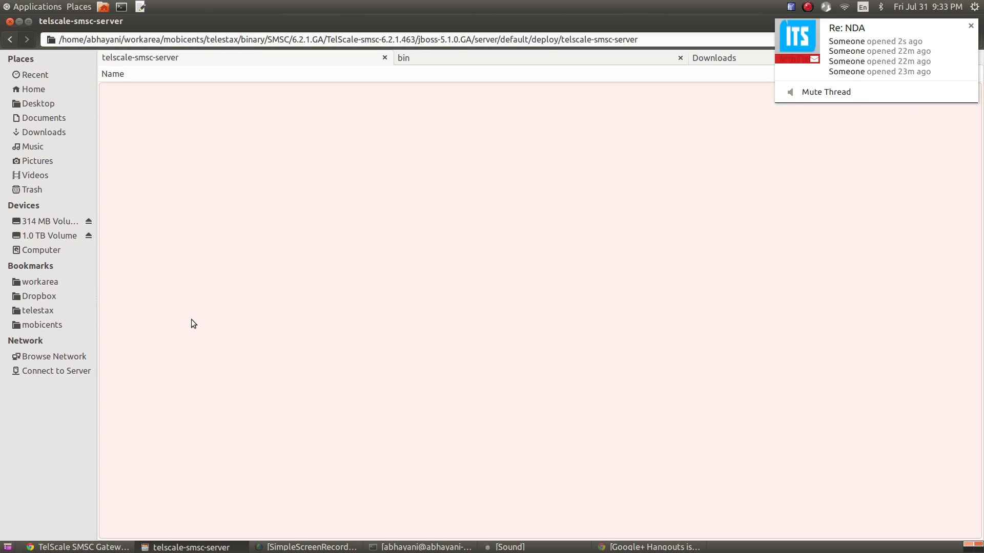
double_click(171, 129)
Open jboss-beans.xml in gedit
right_click(167, 93)
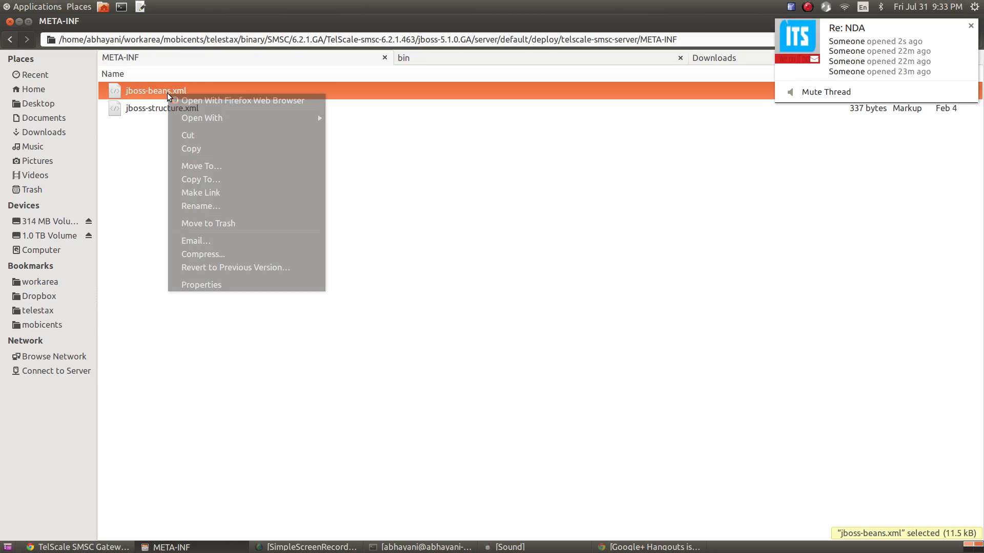
mouse_move(243, 123)
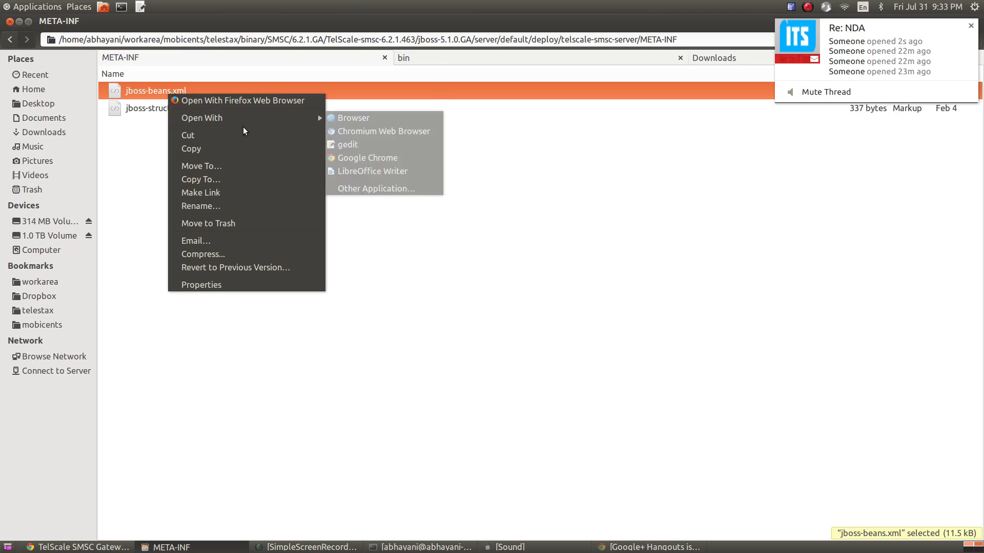
click(361, 144)
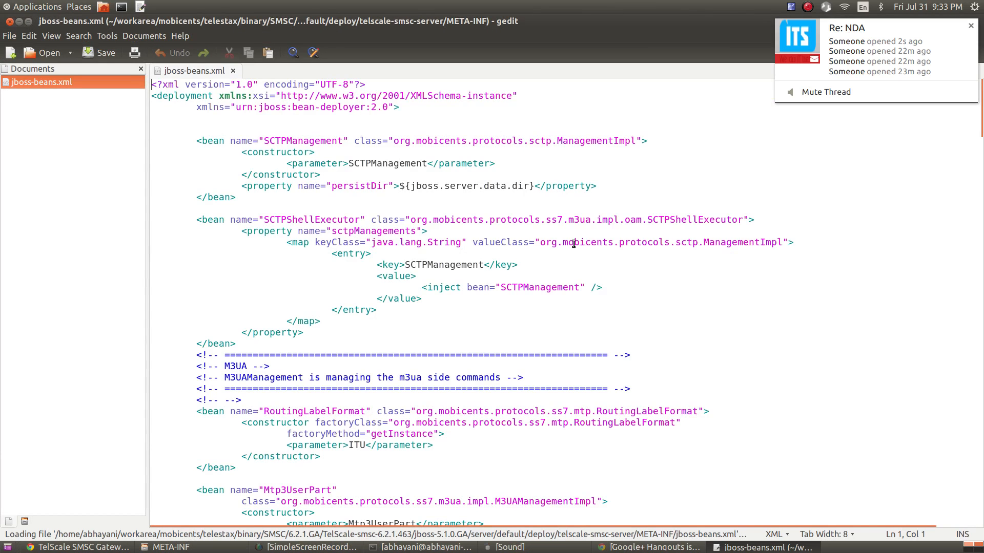
Find the commented-out smsRoutingRuleClass DatabaseSmsRoutingRule property, then return to the console
scroll(584, 251, down, 5)
scroll(585, 251, down, 20)
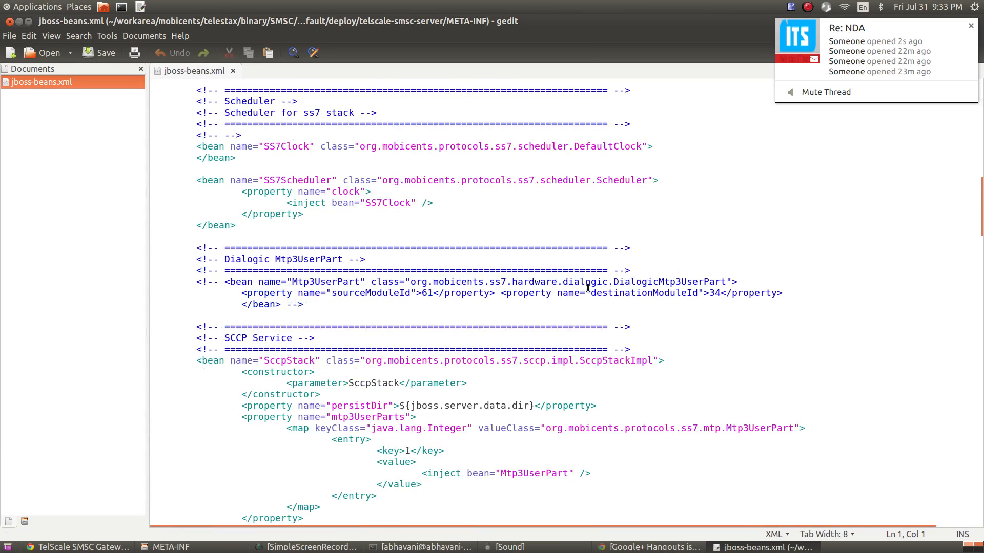
scroll(591, 283, down, 20)
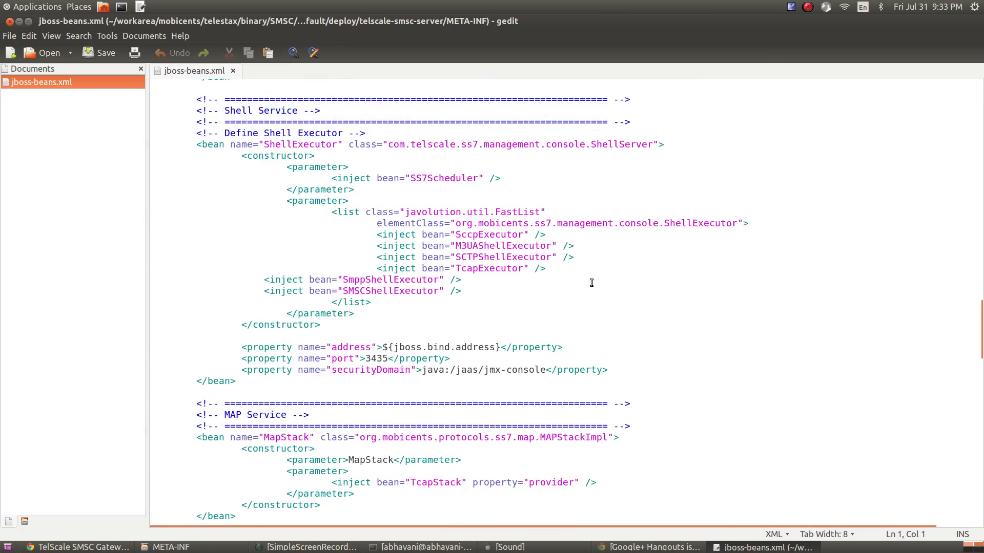
scroll(592, 283, down, 8)
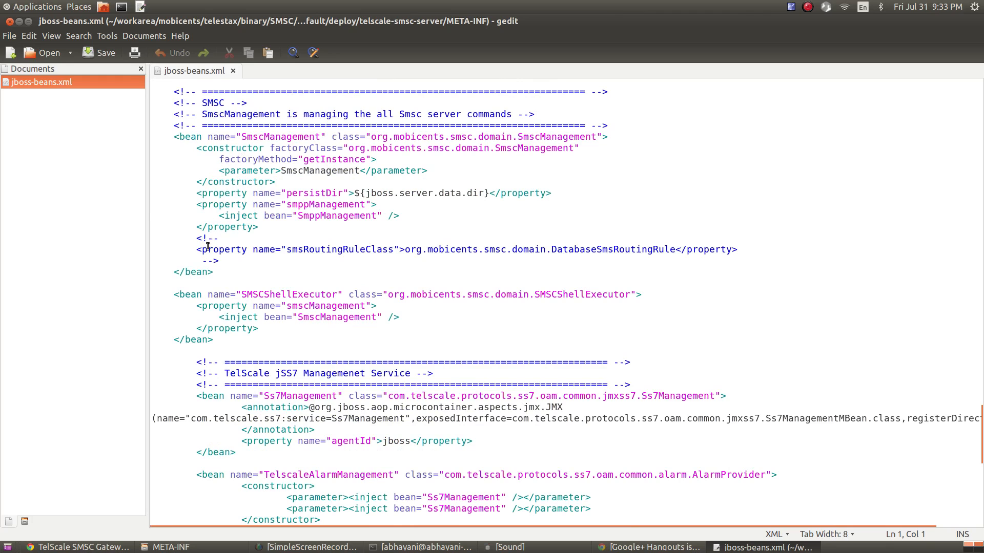
drag(197, 249, 321, 257)
double_click(323, 250)
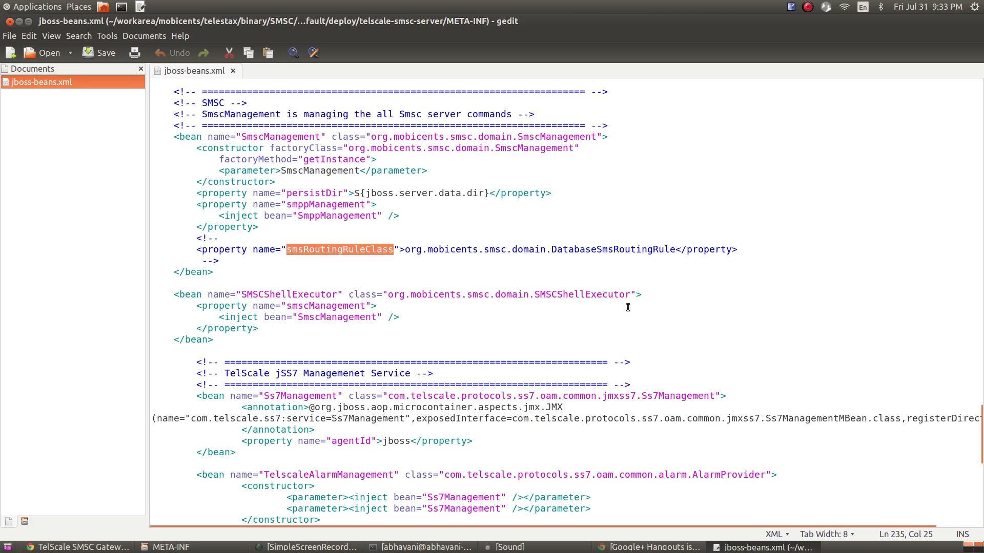
double_click(591, 249)
drag(196, 238, 219, 261)
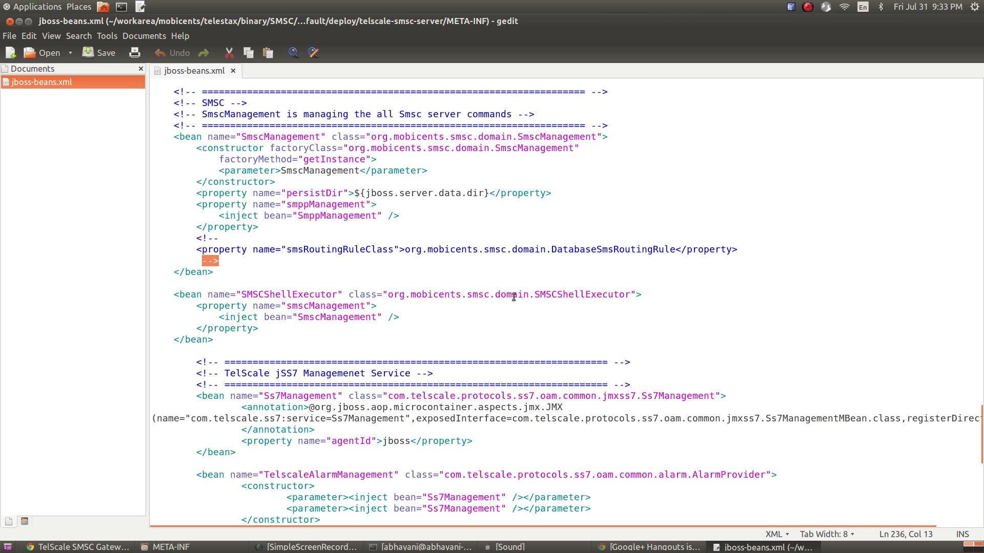
click(115, 549)
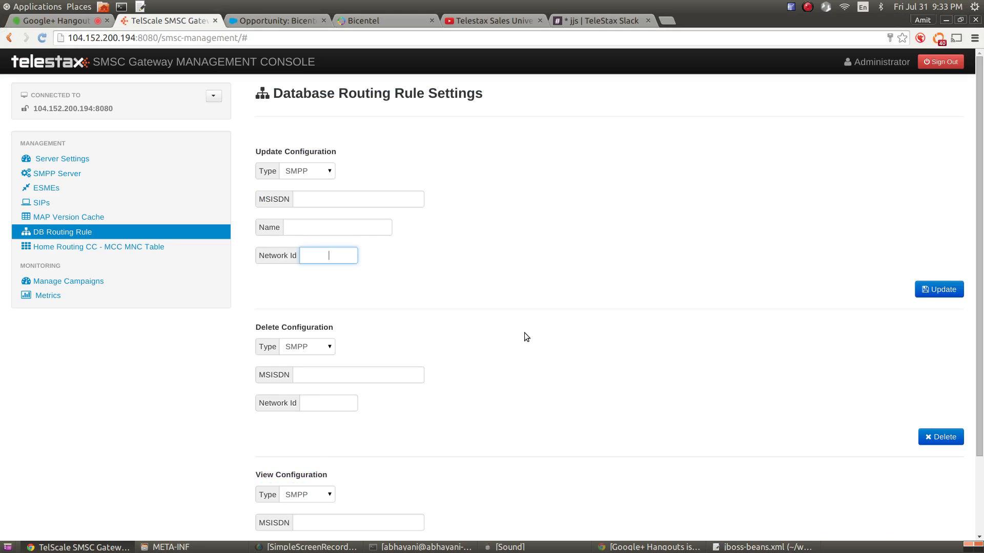
Copy the ESME name TelscaleSMSC from the ESME list for the routing rule
click(369, 198)
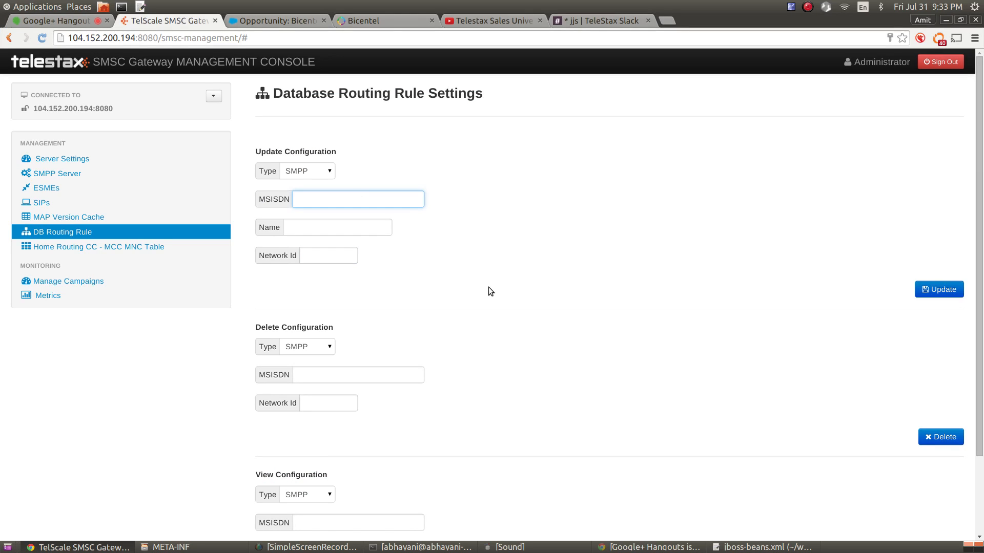
click(336, 224)
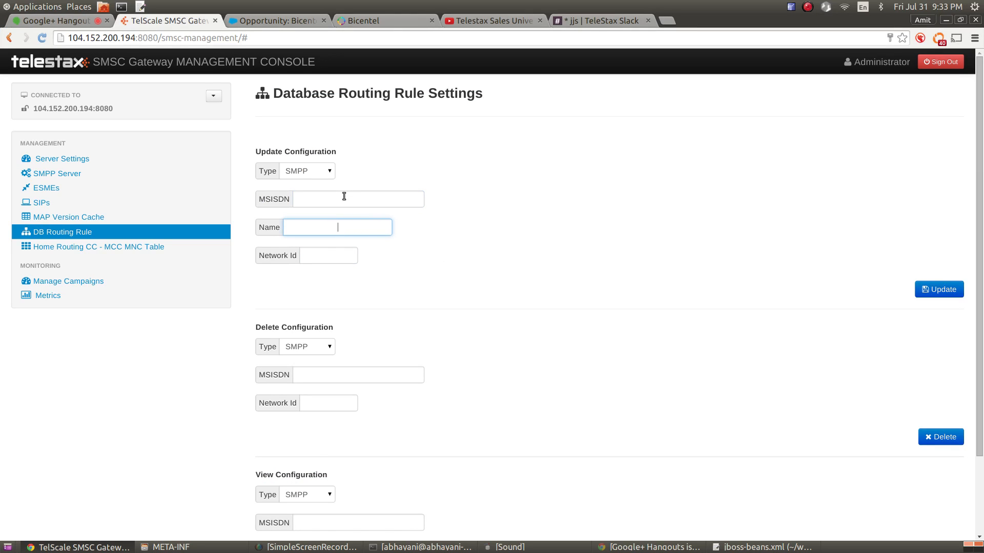
click(344, 200)
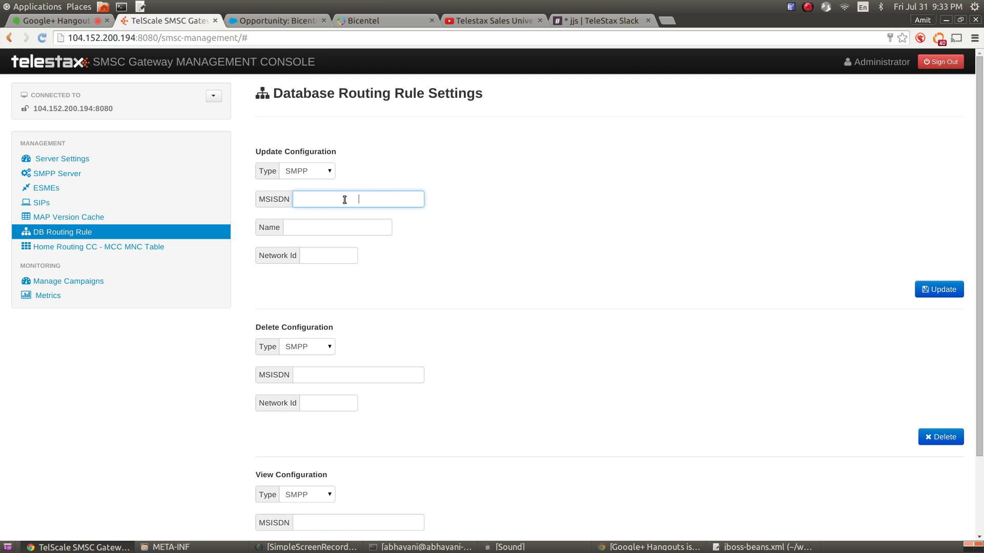
text(123)
click(340, 229)
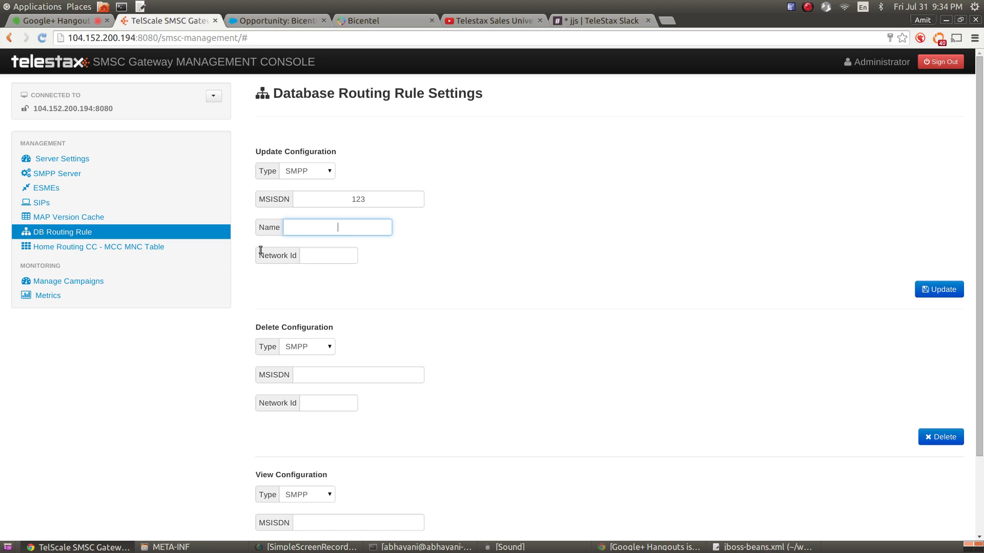
click(45, 188)
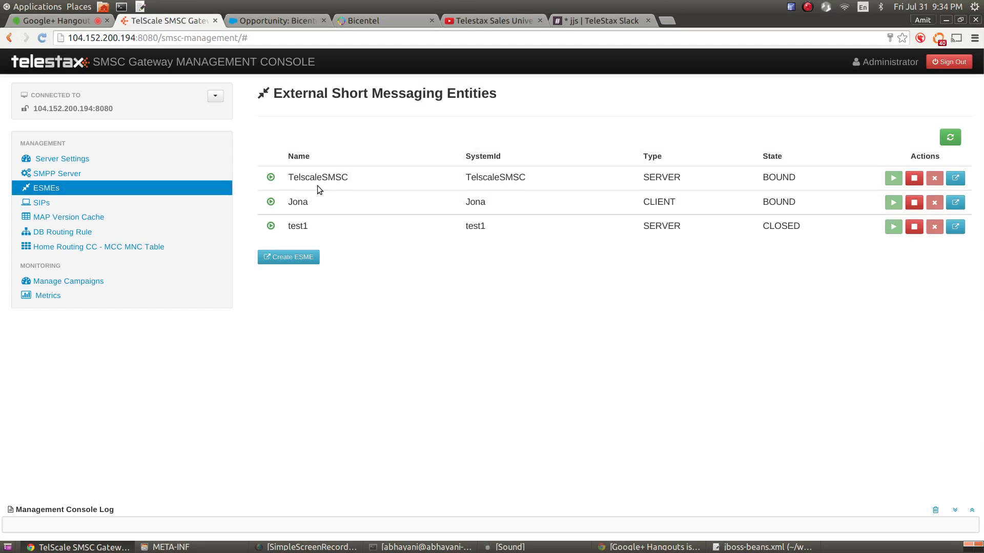
drag(351, 181, 292, 177)
key(ctrl+c)
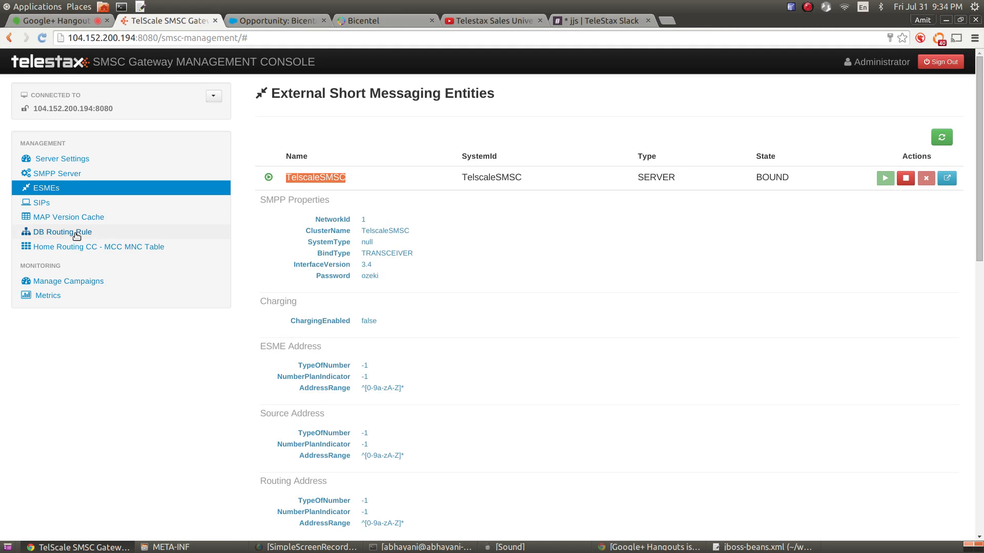
click(63, 232)
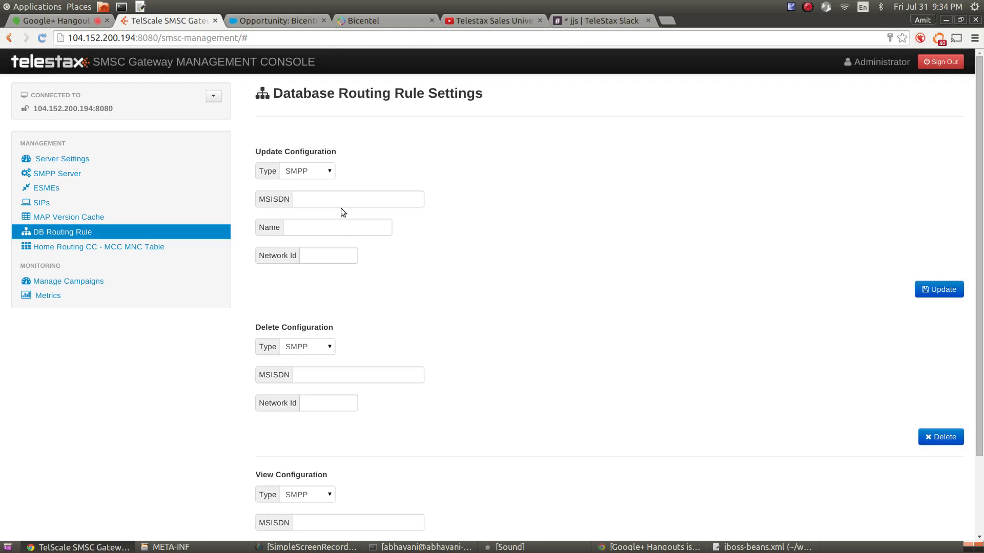
Fill MSISDN 1234, Name TelscaleSMSC and Network Id 0, then submit the update
click(343, 202)
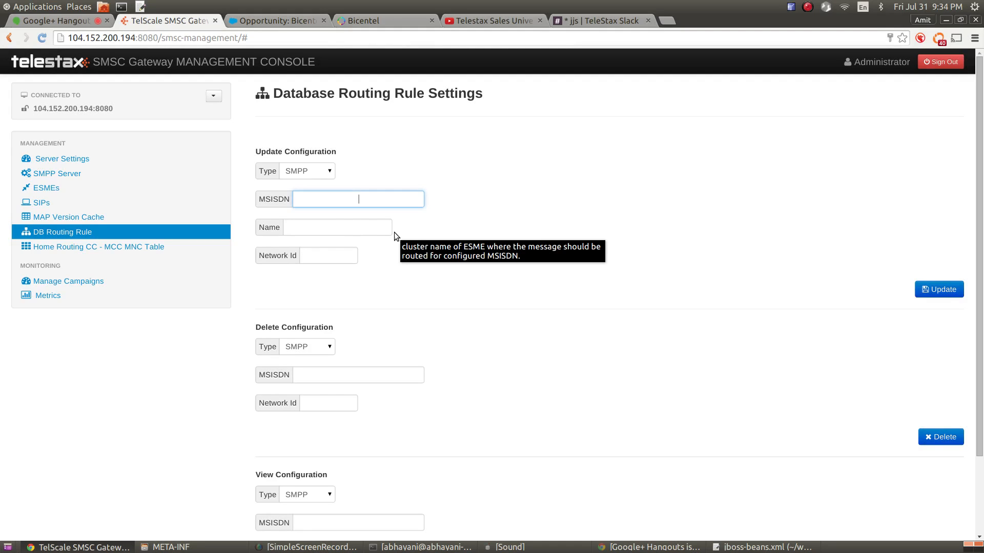
text(1234)
click(332, 229)
key(ctrl+v)
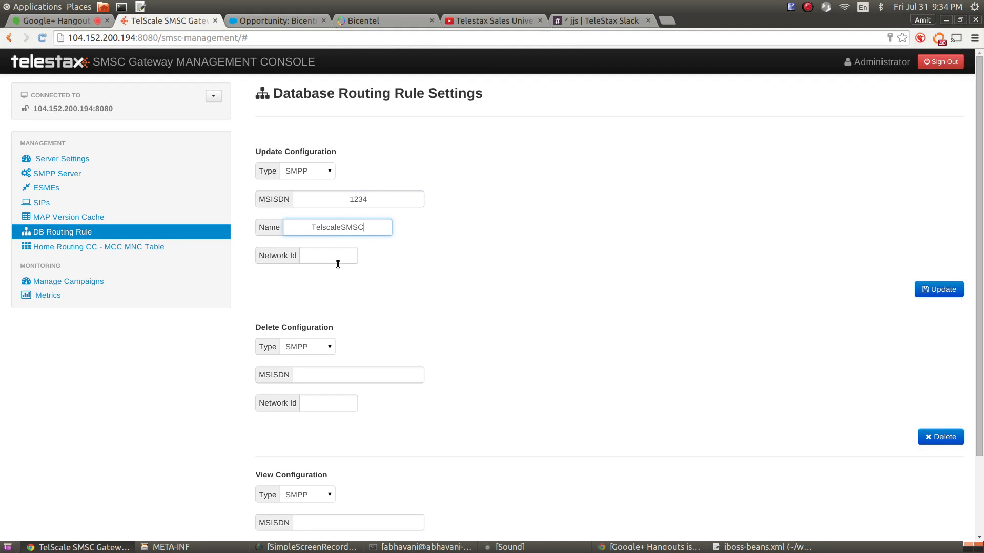
click(338, 263)
text(0)
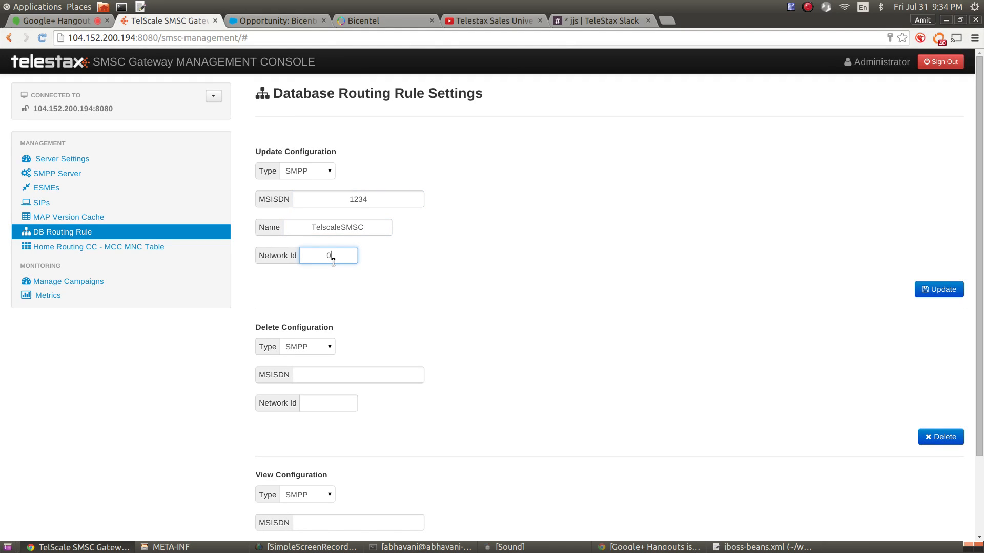
click(923, 296)
Enlarge the console log and select the DatabaseSmsRoutingRule not-registered error
scroll(605, 277, down, 3)
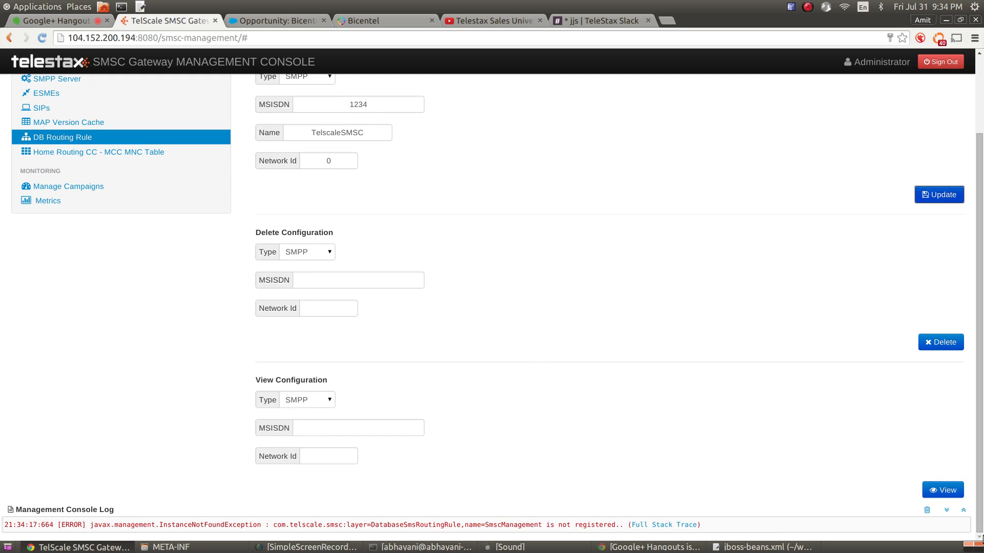
click(962, 513)
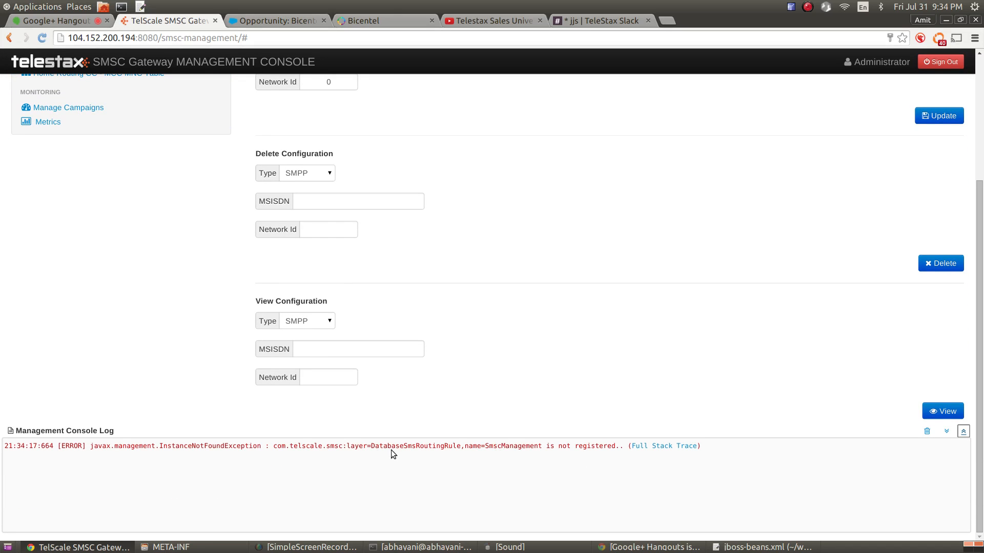
drag(379, 446, 444, 453)
scroll(456, 259, up, 3)
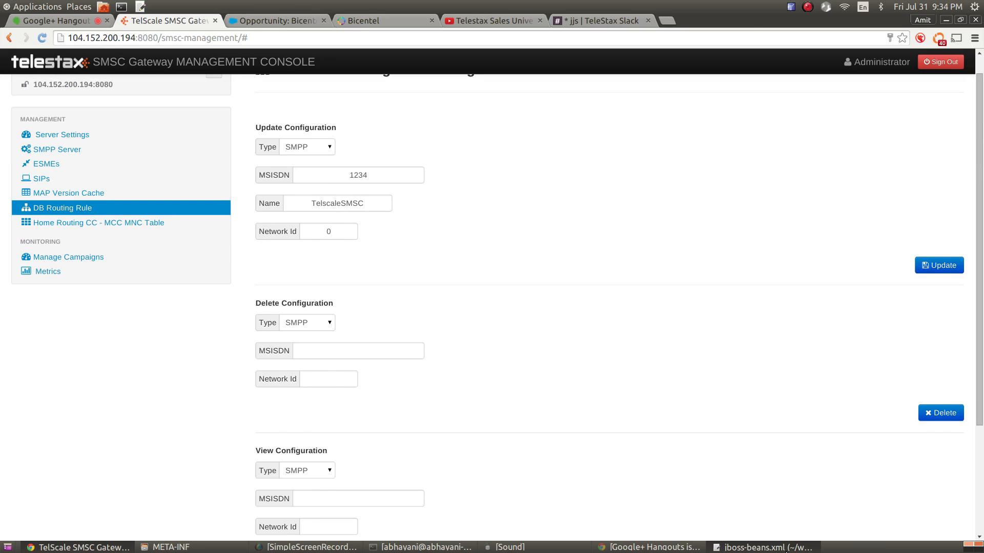
Check jboss-beans.xml in gedit, then open the Home Routing CC - MCC MNC Table page
click(763, 547)
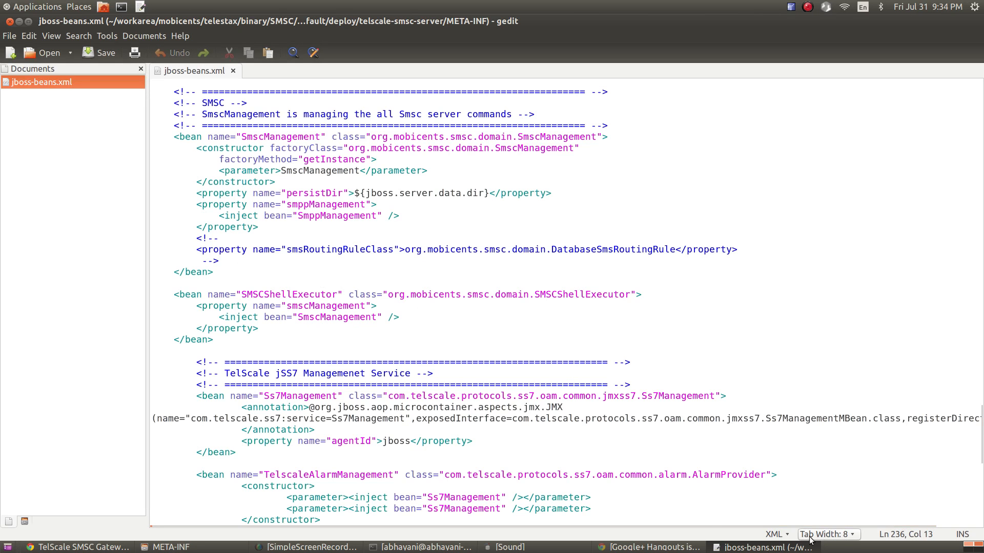
click(784, 548)
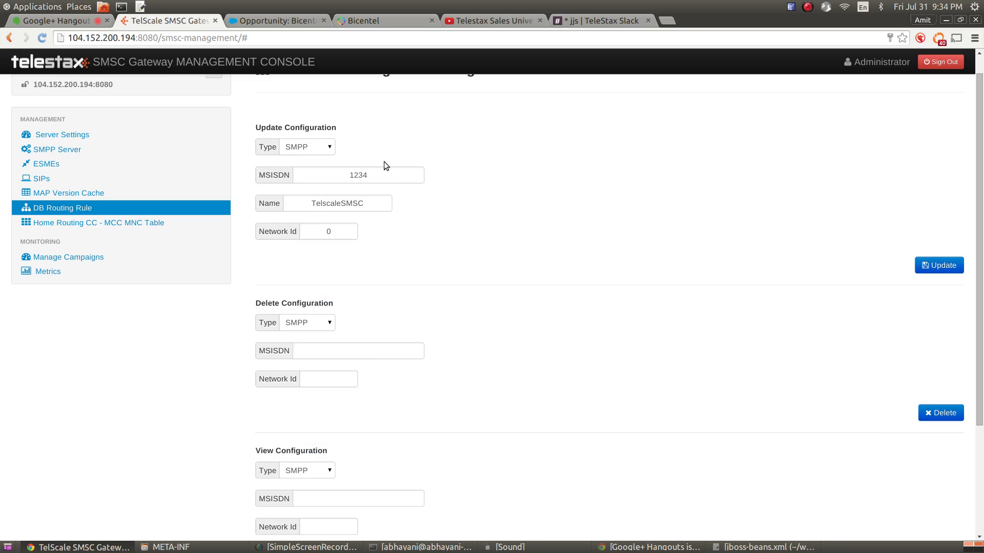
scroll(499, 224, down, 3)
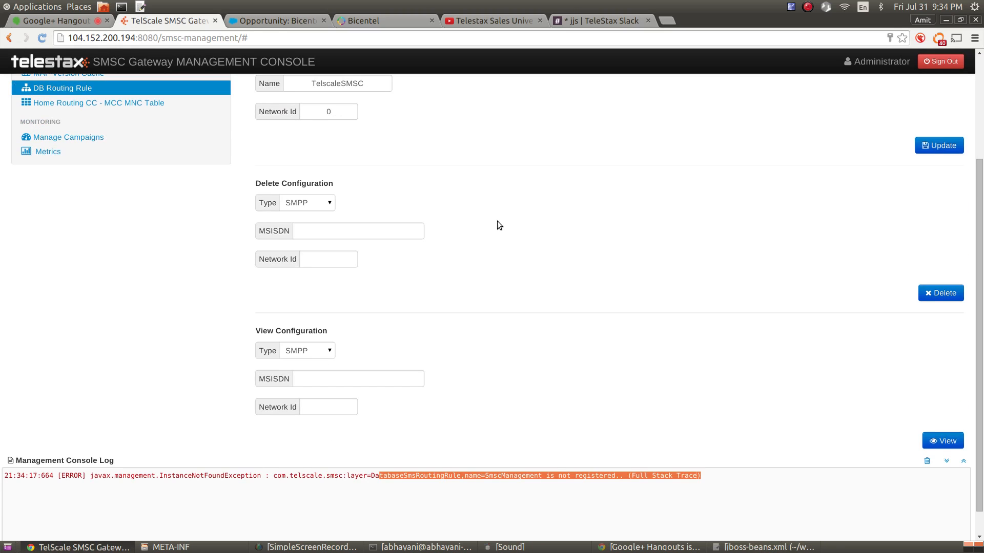
scroll(498, 224, up, 3)
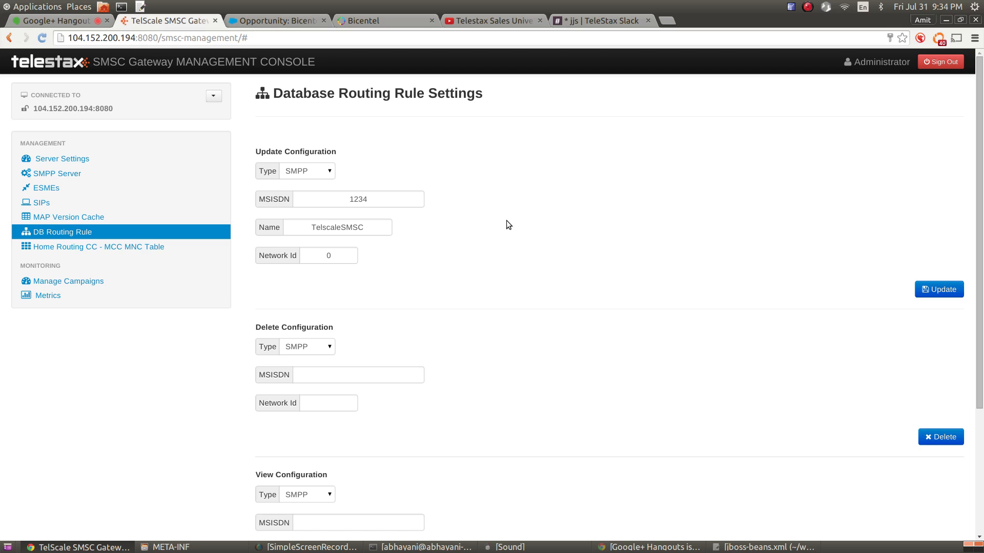
click(136, 247)
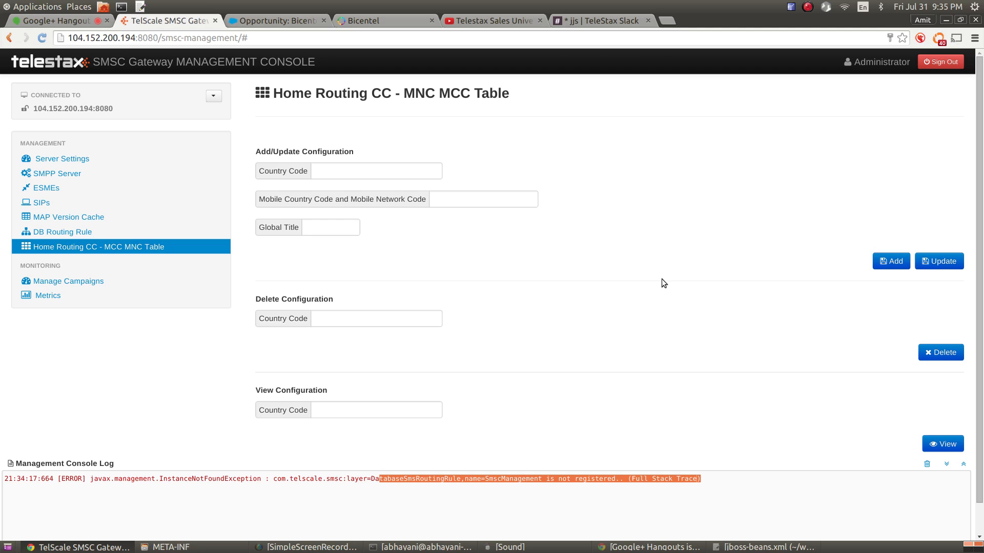
Open Manage Campaigns under Monitoring in the sidebar
scroll(639, 264, down, 2)
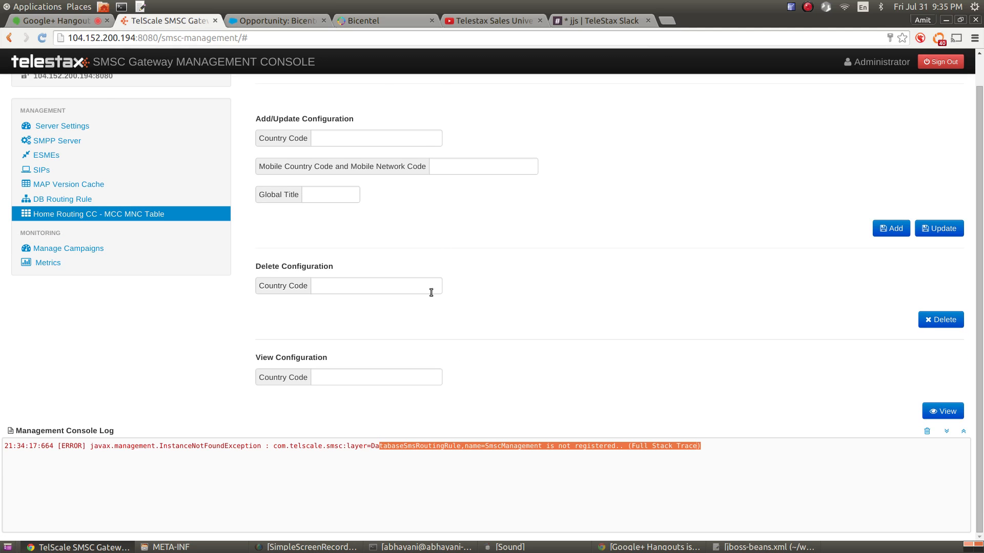
scroll(589, 251, up, 2)
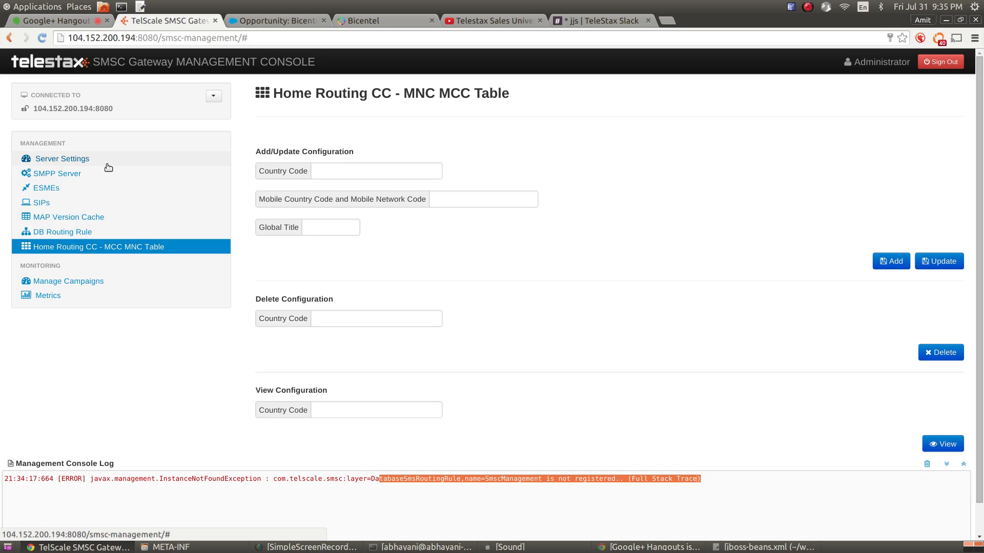
click(79, 283)
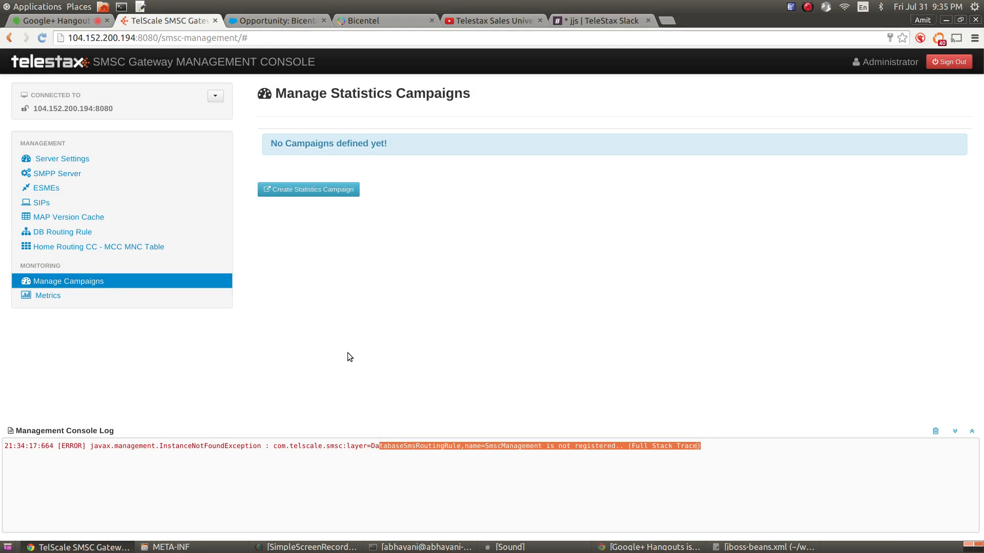
Clear the console log and open the Create Statistics Campaign form
click(935, 431)
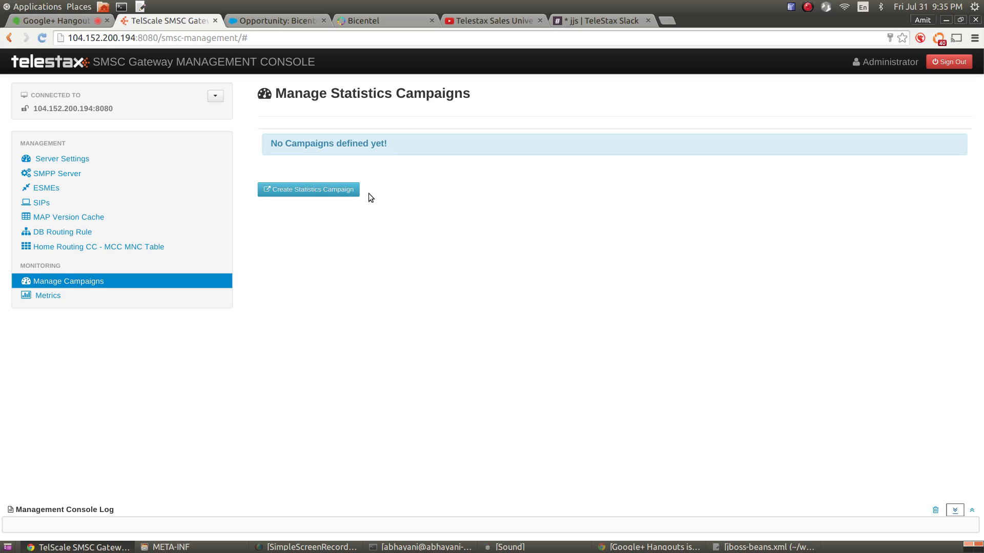
click(337, 190)
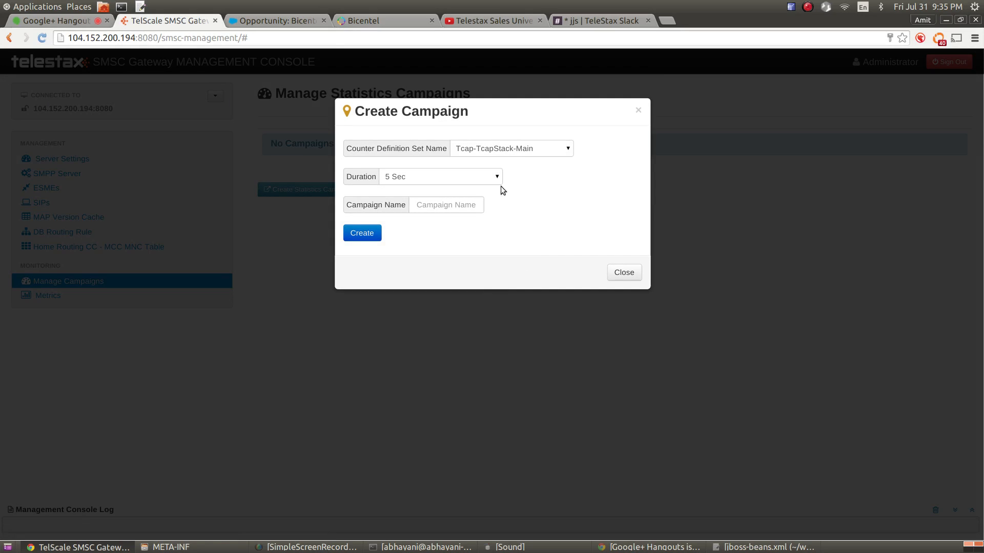
Choose the SMSC GW-SMSC-Main counter definition set with a 5 Sec duration
click(490, 150)
click(499, 173)
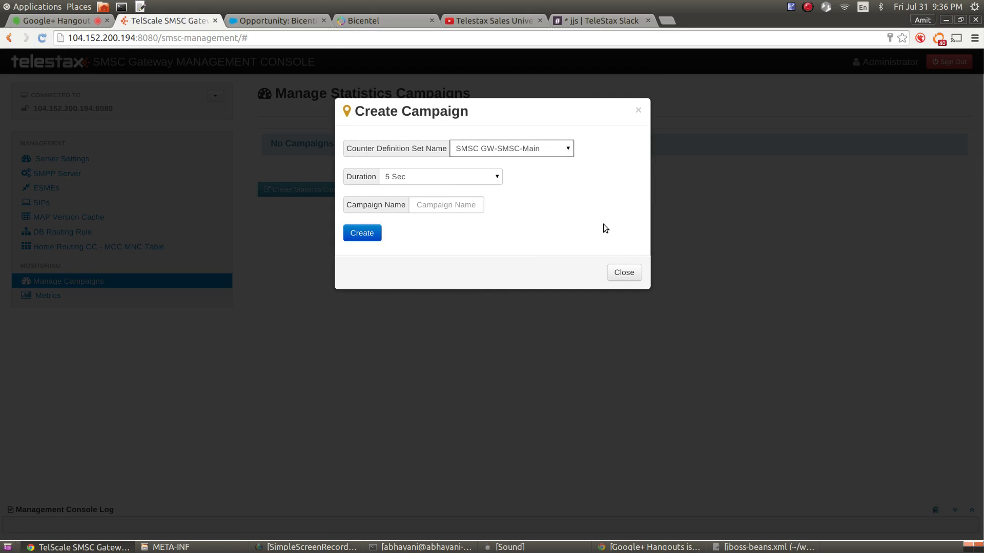
click(433, 175)
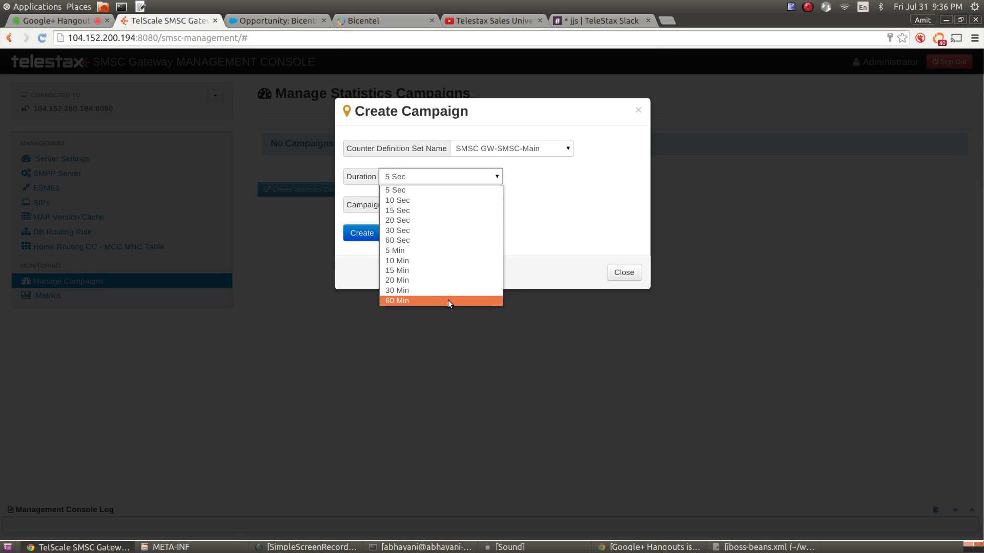
click(398, 191)
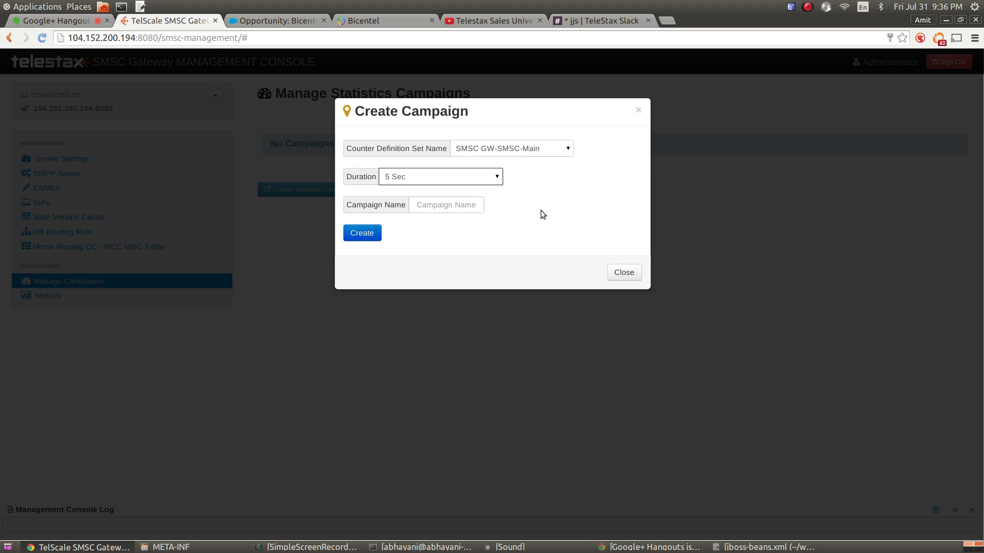
click(484, 184)
click(472, 197)
click(473, 176)
click(463, 238)
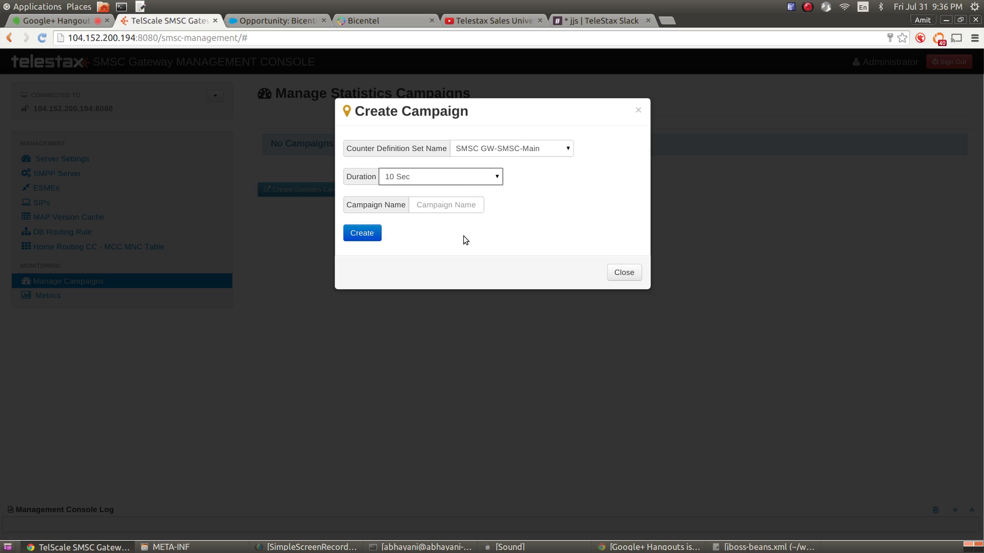
click(463, 182)
click(453, 190)
Name the campaign SMSCStat1 and create it
click(445, 205)
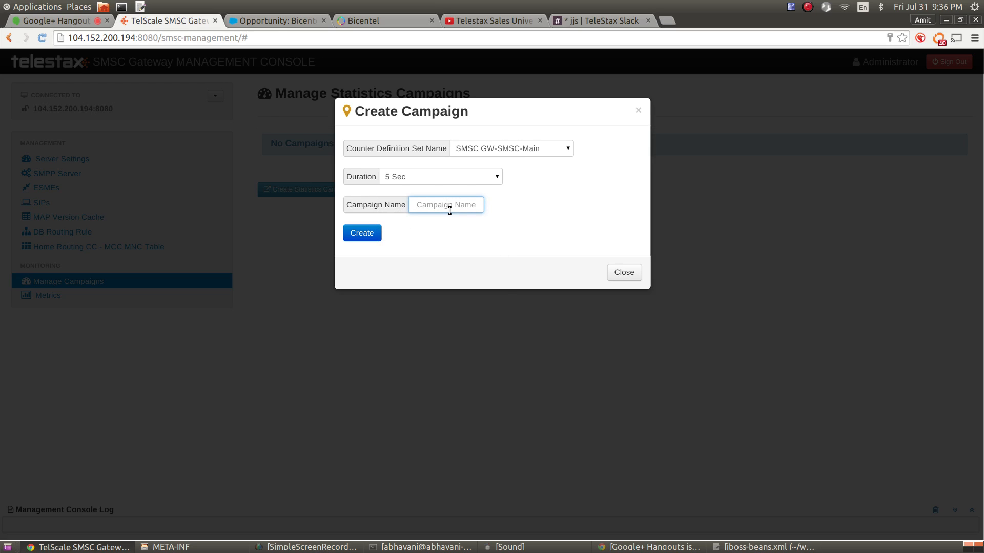
text(SMSCStat1)
click(366, 233)
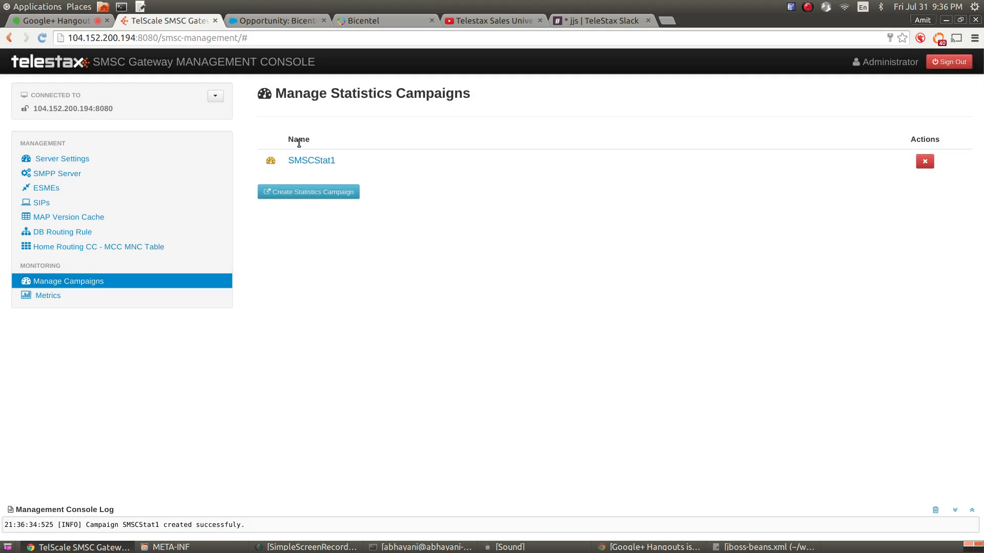
Inspect SMSCStat1's details, counter definitions and current counter values
click(317, 161)
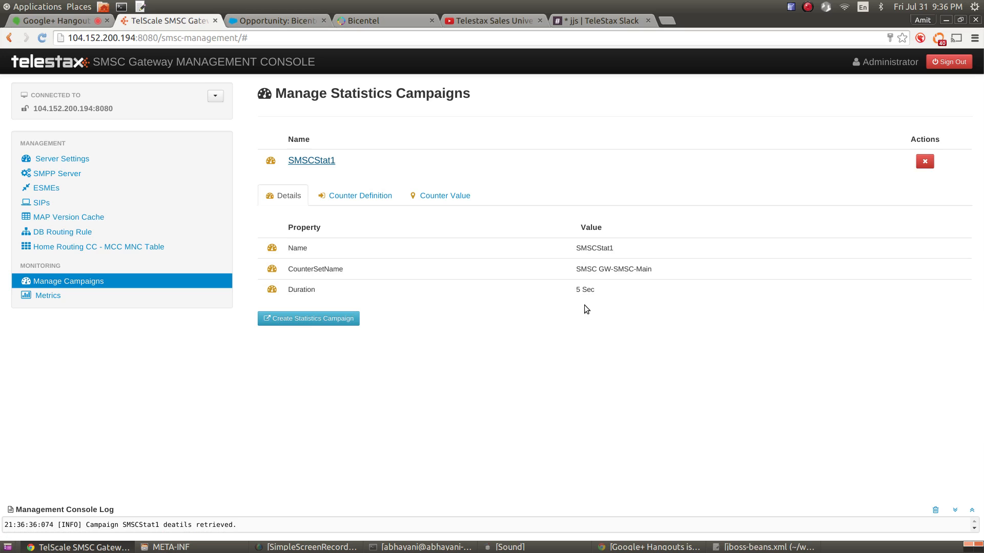
click(367, 199)
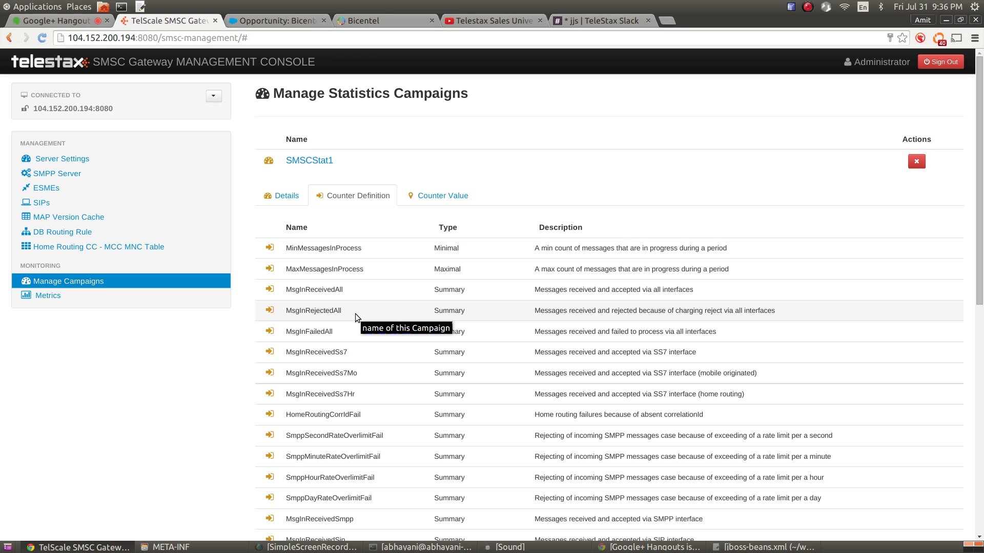
scroll(355, 314, down, 9)
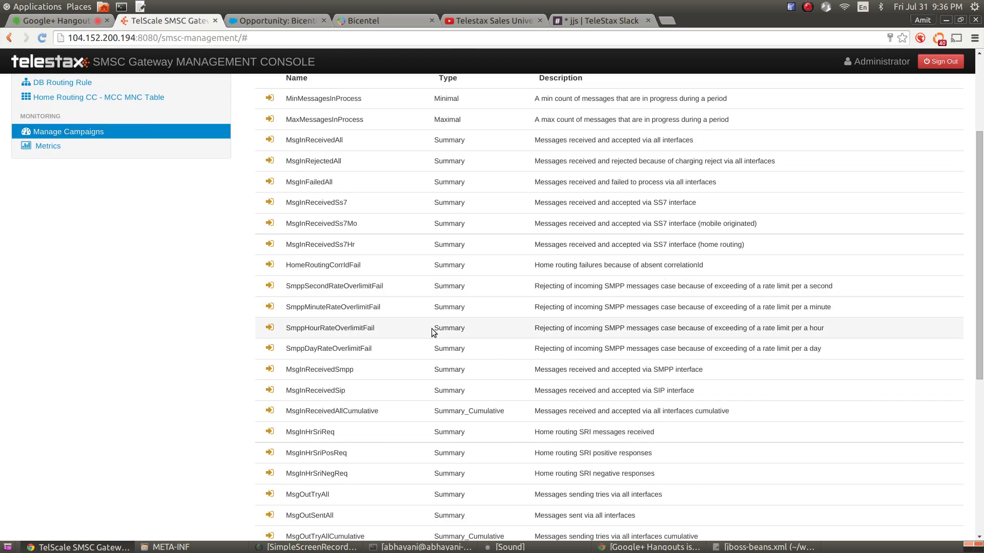
scroll(415, 401, up, 9)
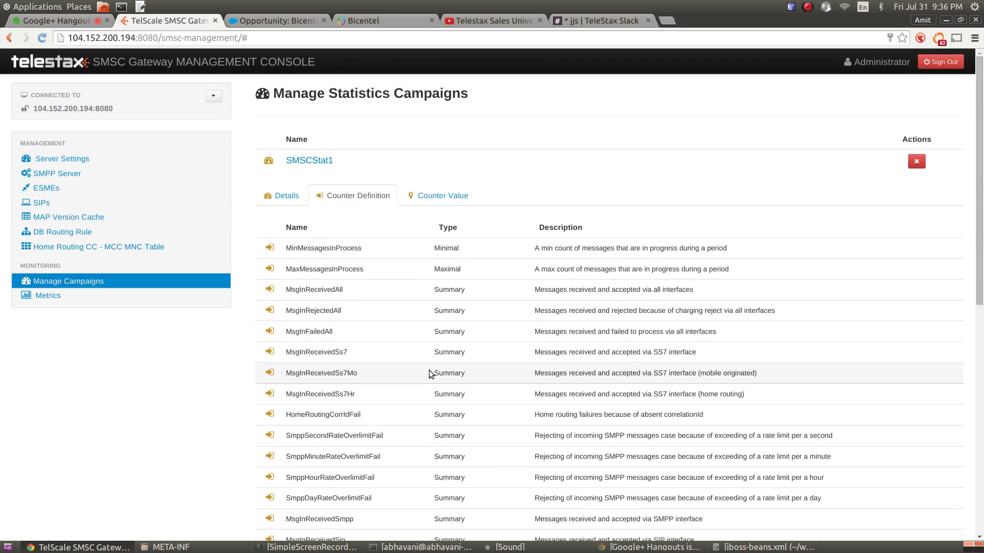
click(439, 198)
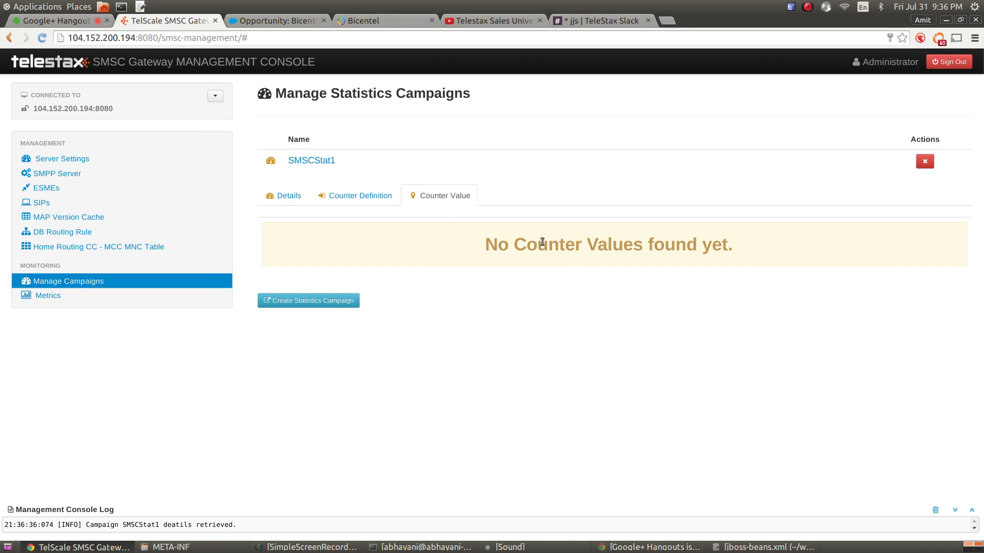
click(294, 195)
Reload the campaign list and review SMSCStat1's counter values and start time
click(82, 281)
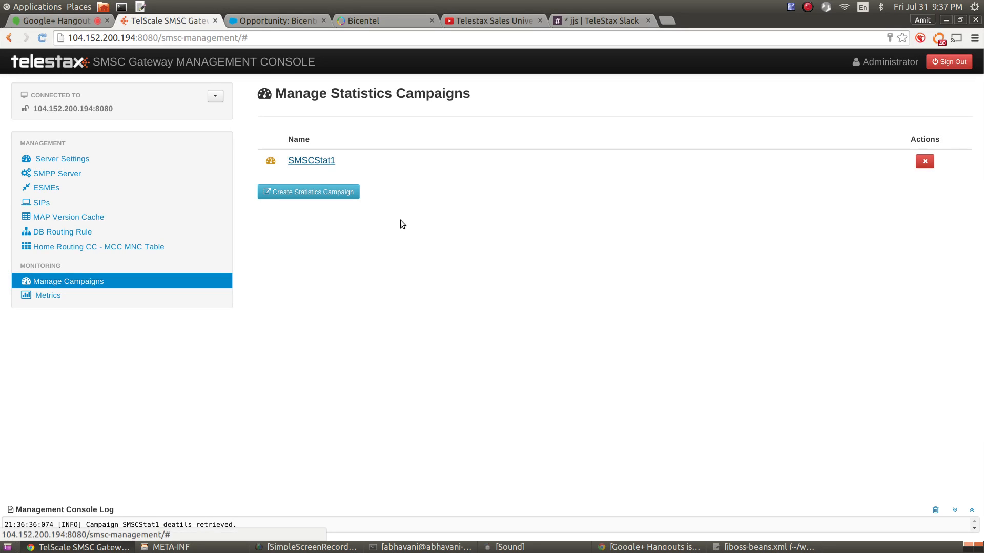
click(311, 161)
click(446, 198)
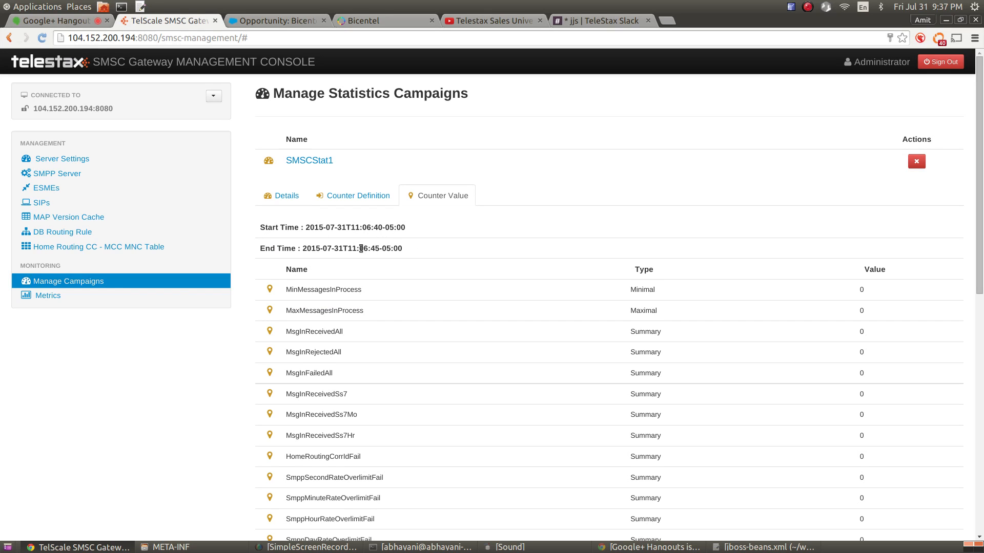
drag(366, 227, 371, 228)
scroll(570, 330, down, 3)
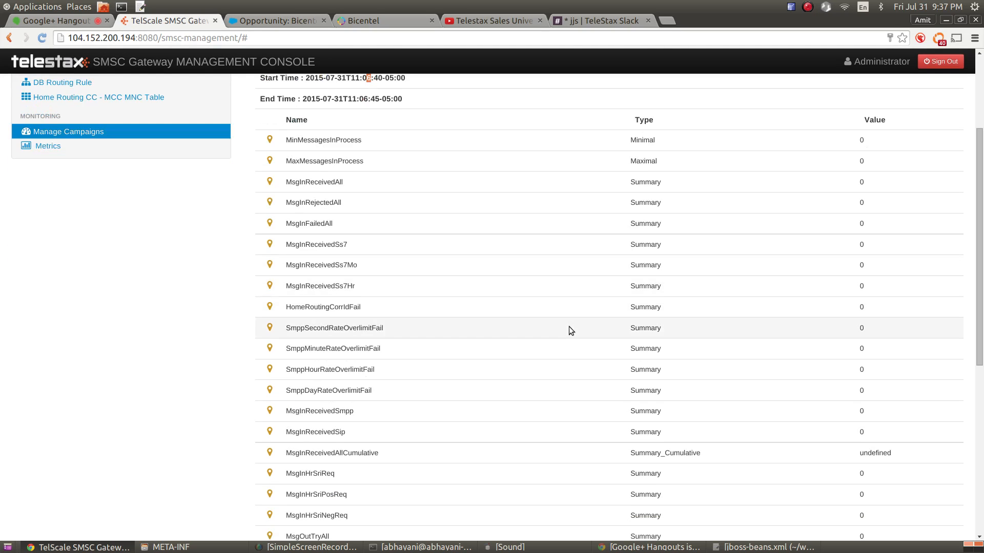
scroll(568, 319, down, 7)
scroll(567, 318, up, 4)
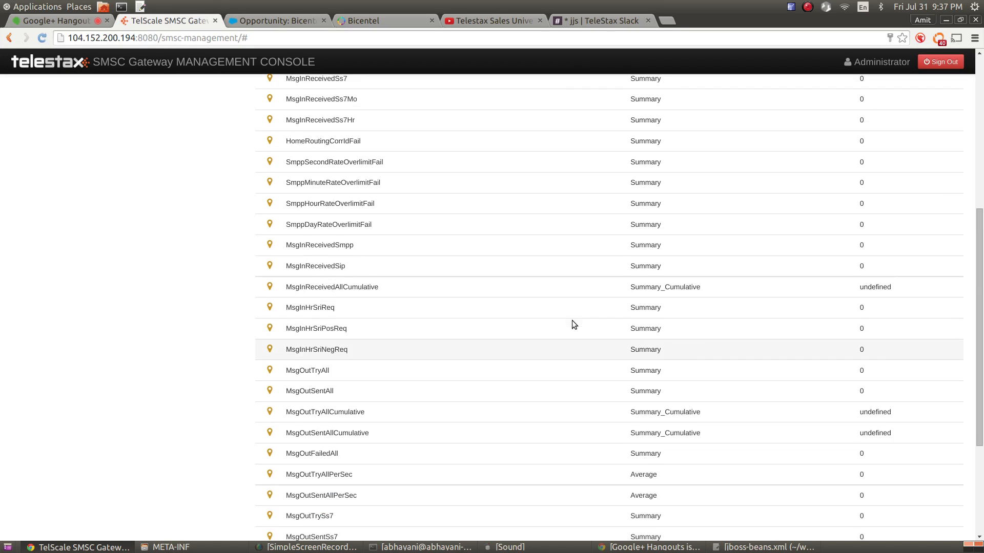
scroll(572, 321, up, 6)
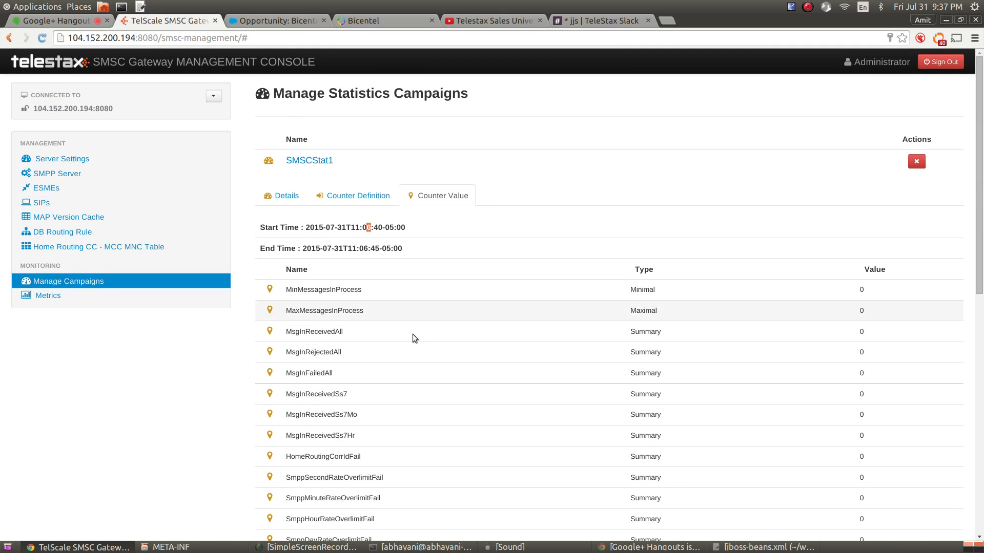
scroll(497, 353, down, 2)
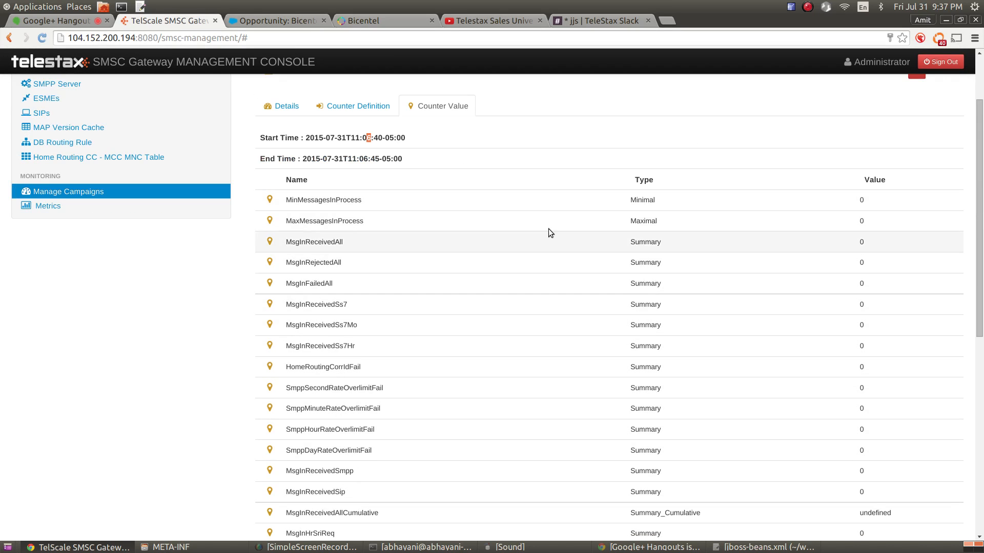
scroll(551, 323, down, 2)
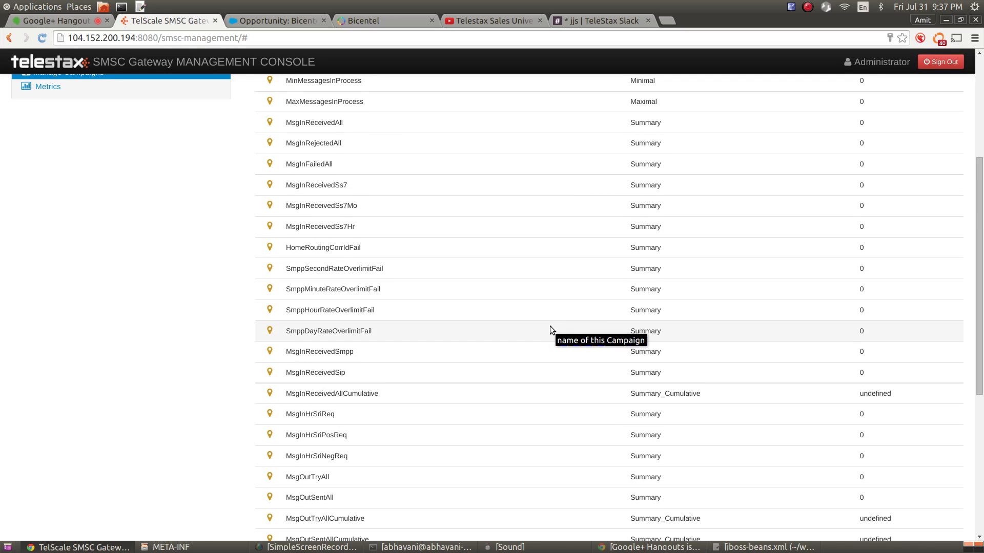
scroll(550, 327, down, 4)
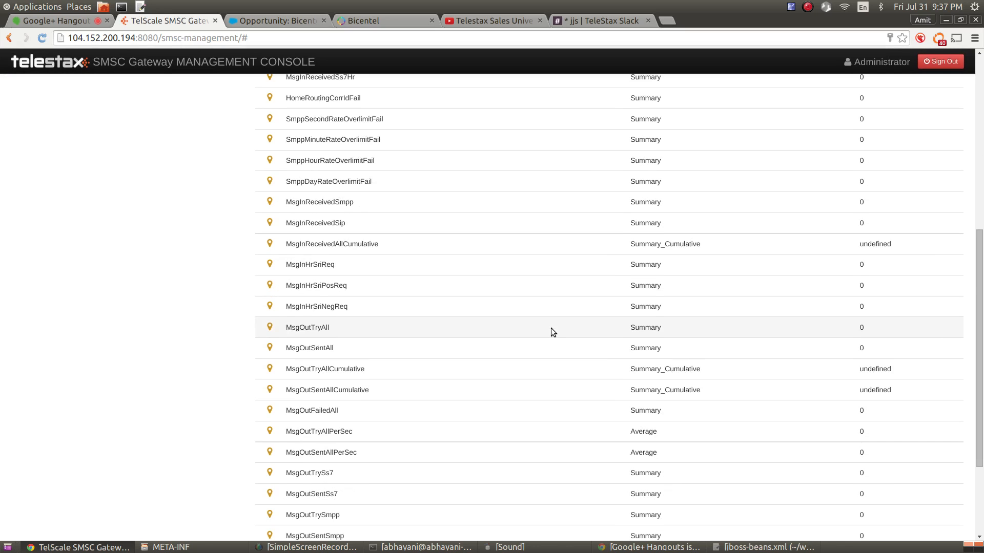
scroll(554, 331, up, 8)
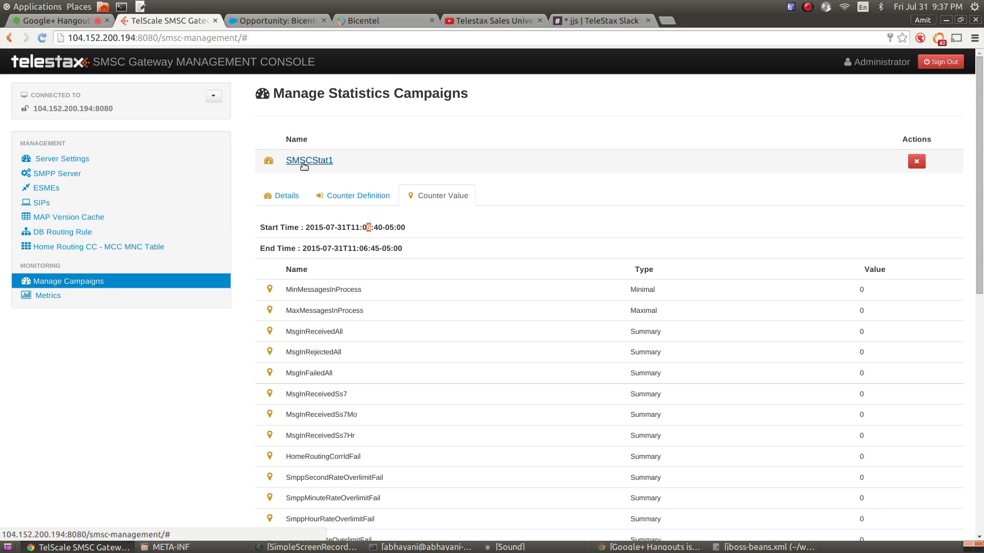
Reload SMSCStat1 again to see counter values for the 11:07:10–11:07:15 interval
click(98, 283)
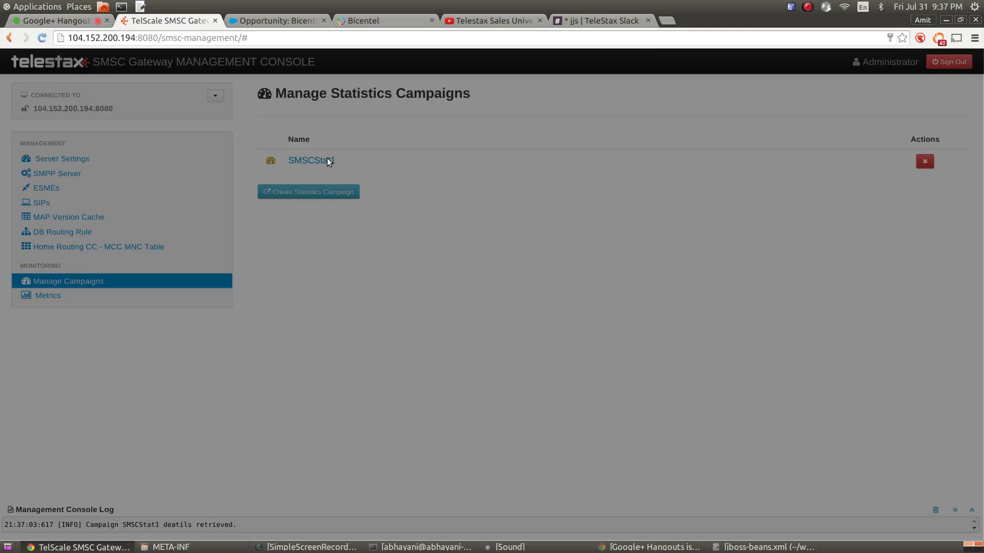
click(324, 161)
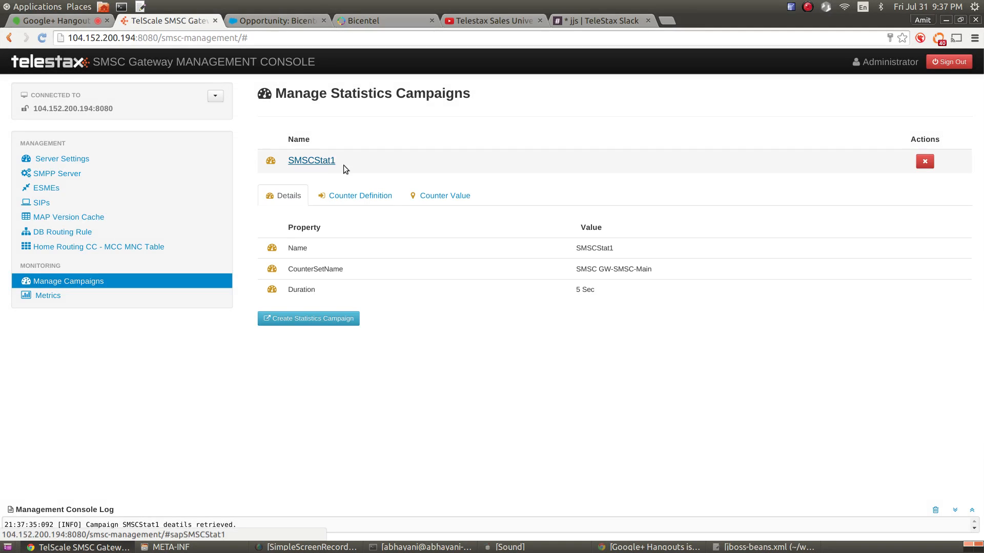
click(426, 205)
scroll(568, 338, down, 3)
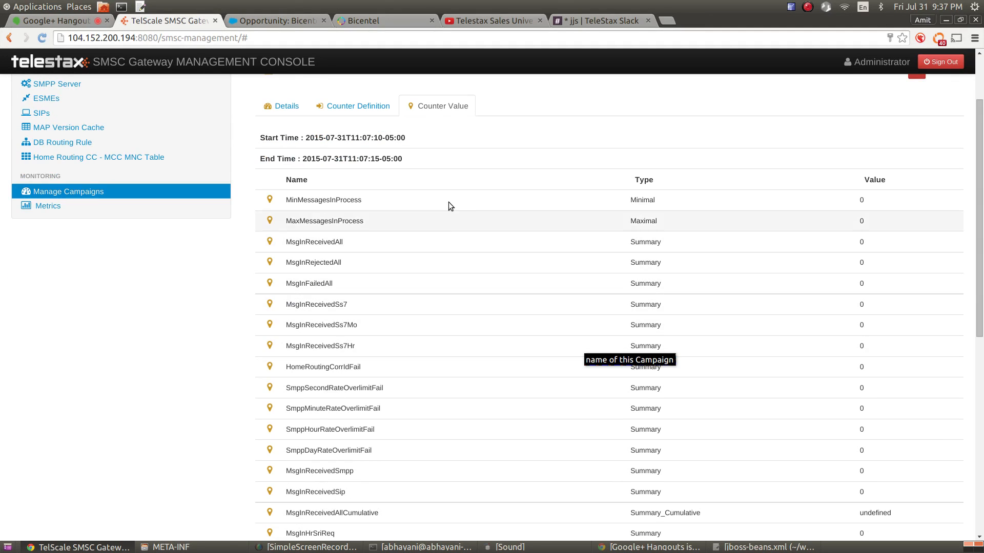
On the Metrics page, set Refresh Rate to 5 Sec and chart the SMSCStat1 campaign
click(48, 208)
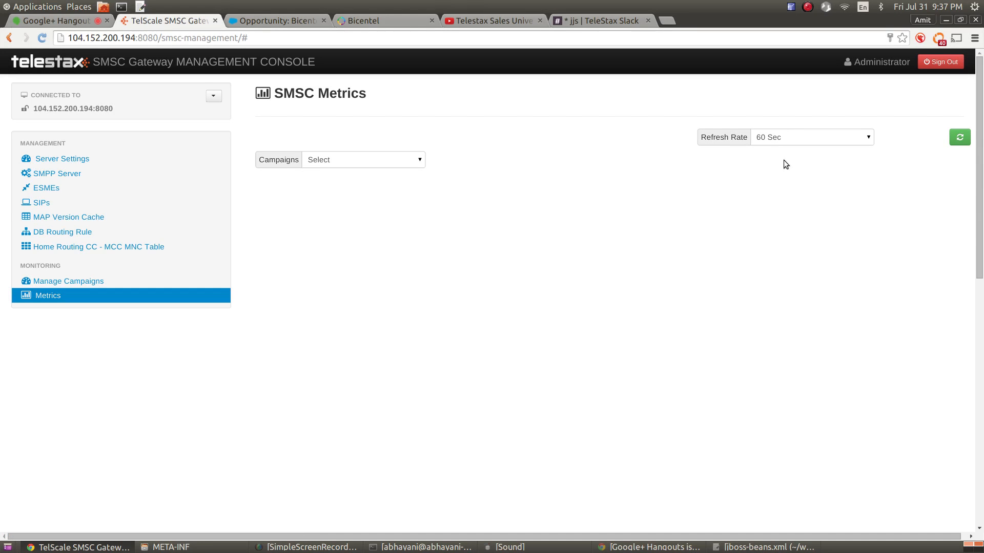
click(773, 142)
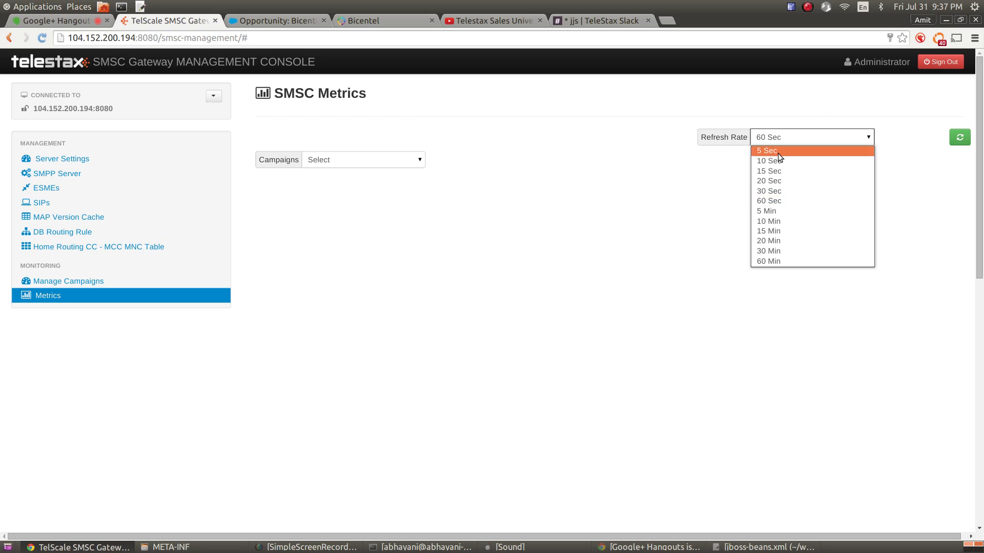
click(778, 152)
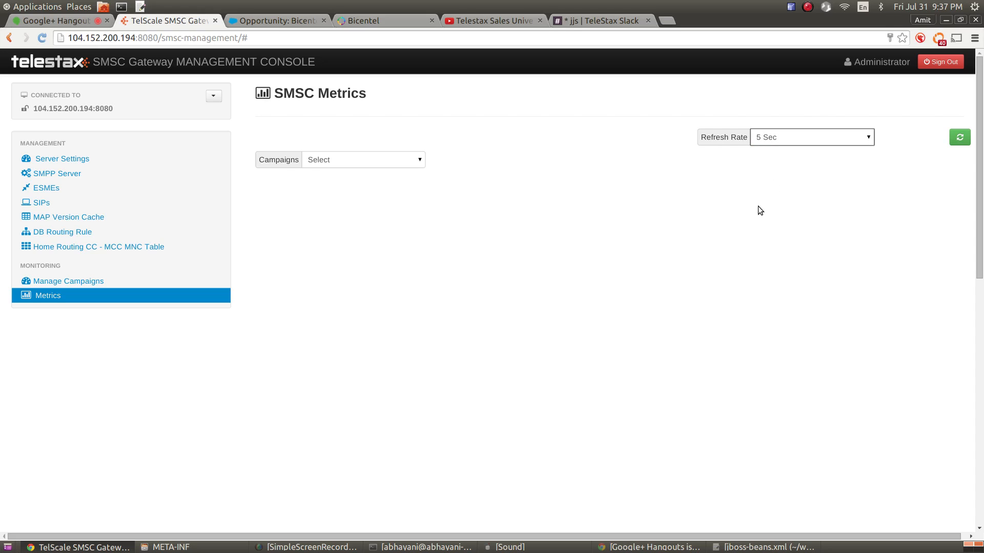
click(779, 145)
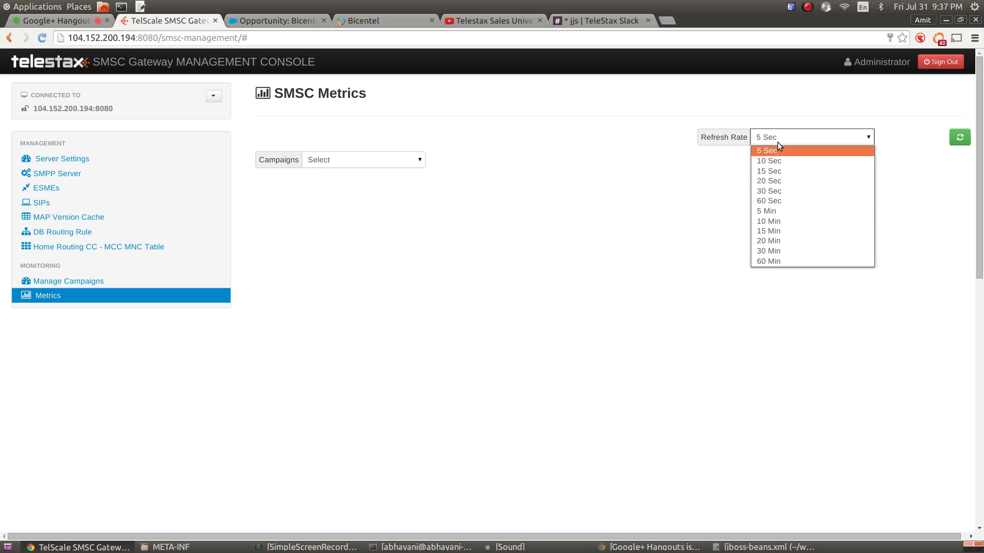
click(778, 144)
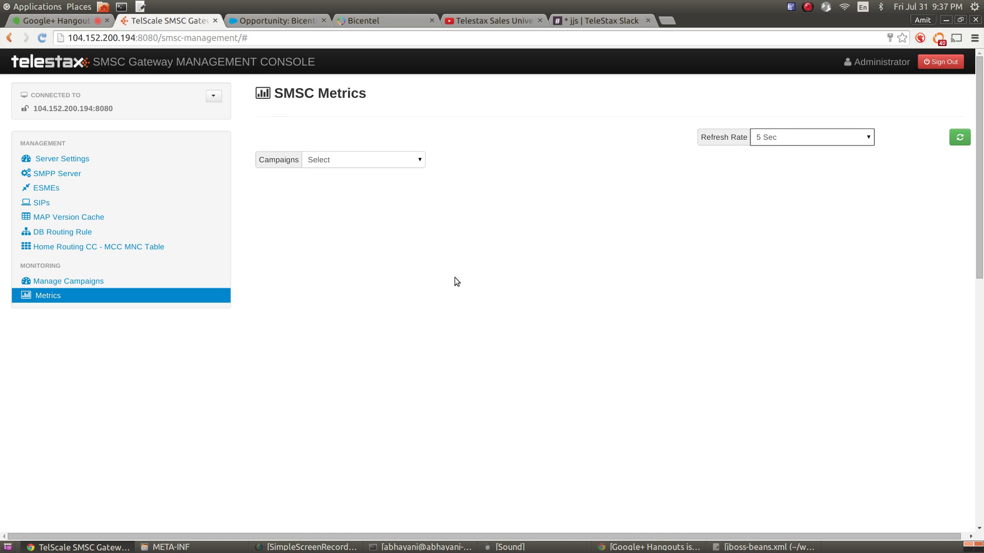
double_click(769, 138)
click(339, 161)
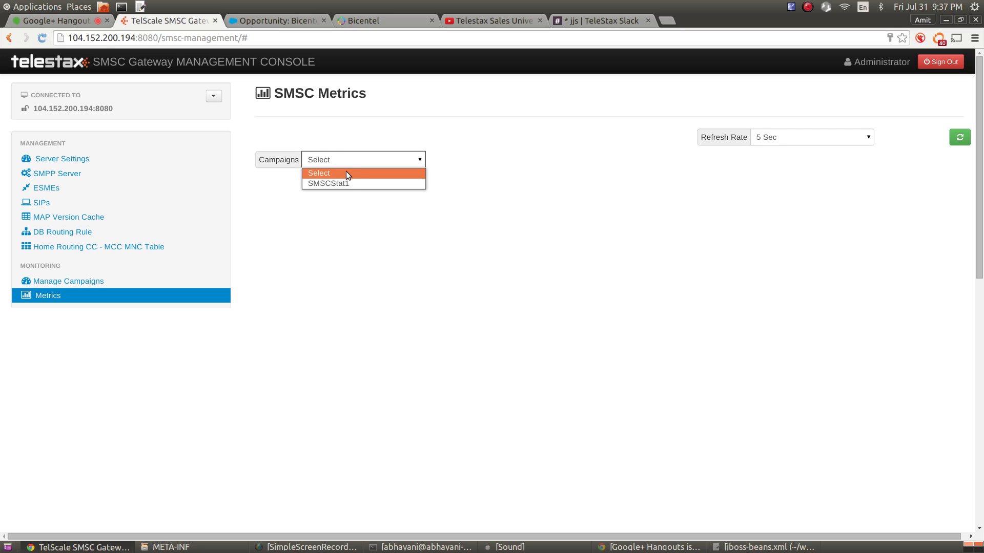
click(352, 183)
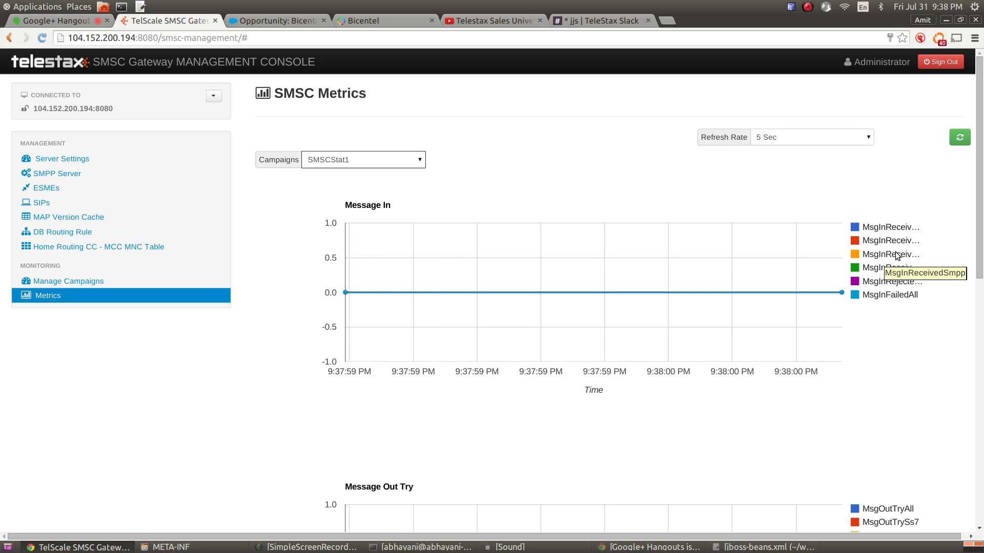
Scroll through SMSCStat1's Message In charts, whose counters all stay flat at 0
mouse_move(842, 294)
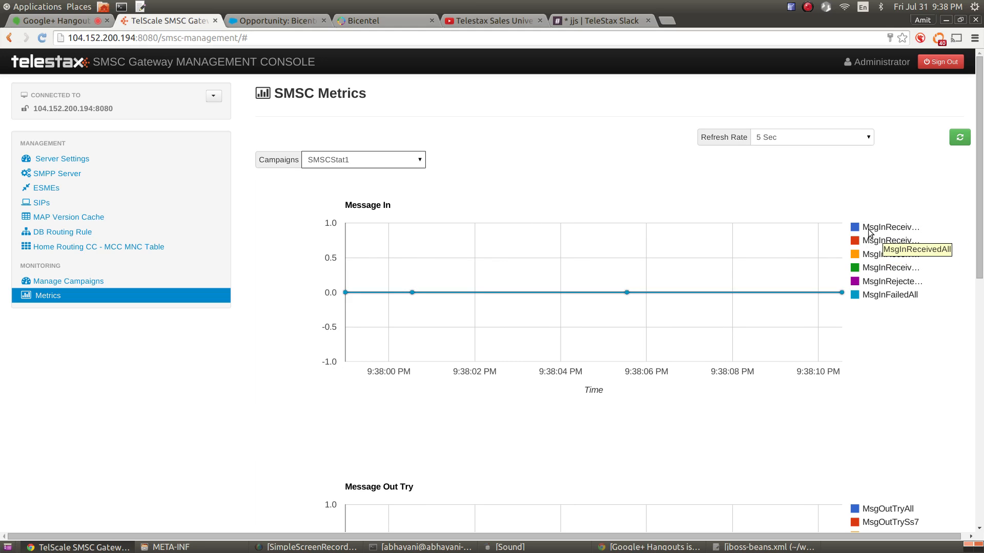
scroll(881, 277, down, 5)
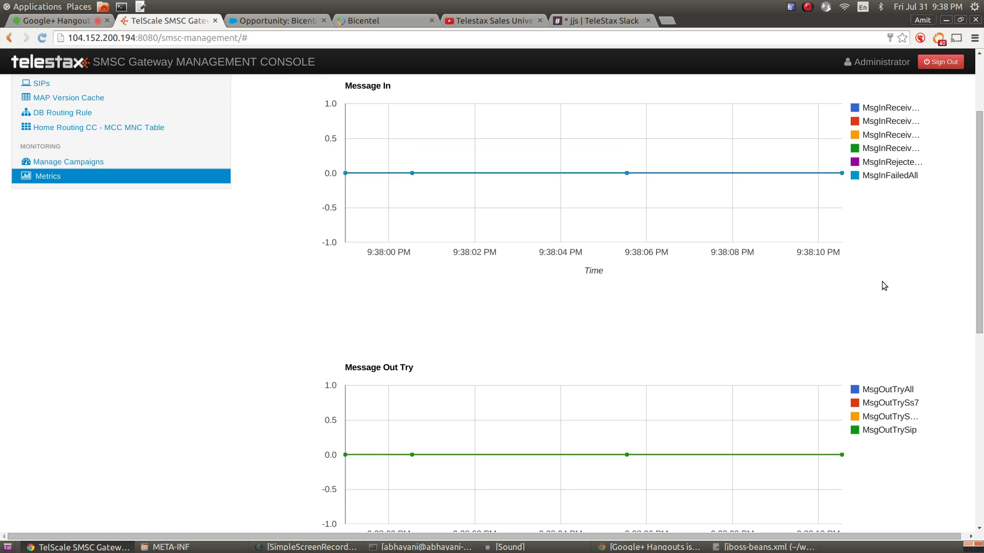
scroll(390, 123, up, 3)
scroll(472, 183, down, 4)
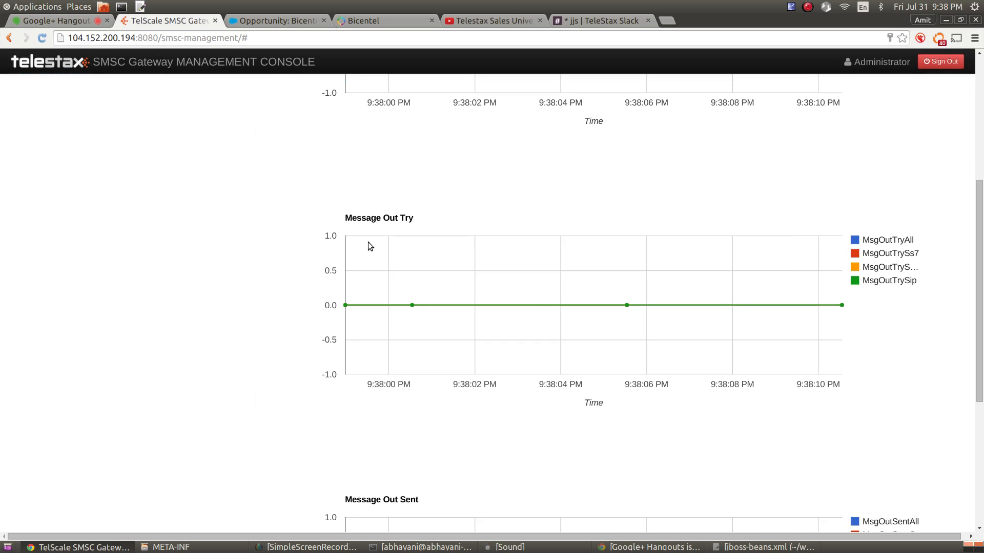
scroll(442, 217, down, 3)
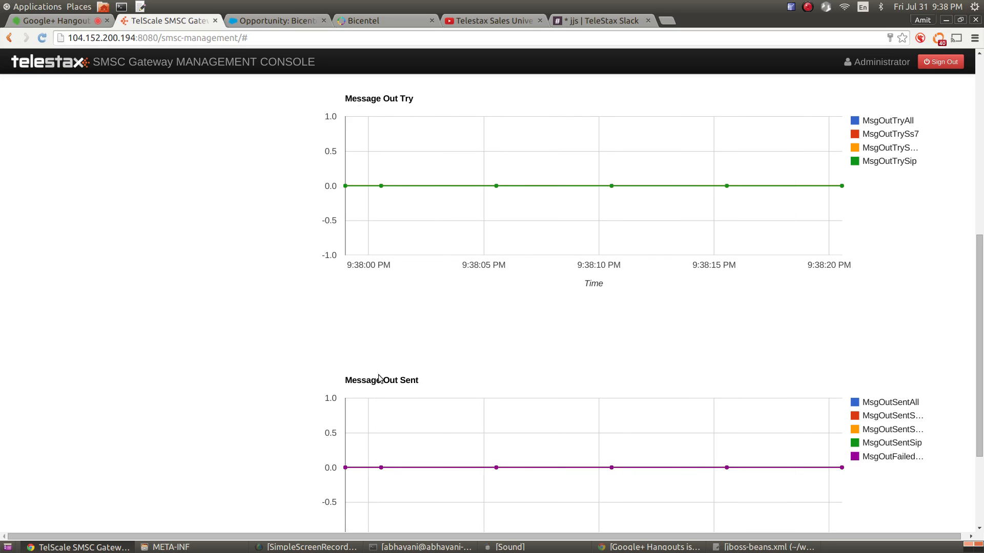
drag(376, 380, 405, 380)
scroll(589, 358, down, 3)
scroll(596, 372, up, 10)
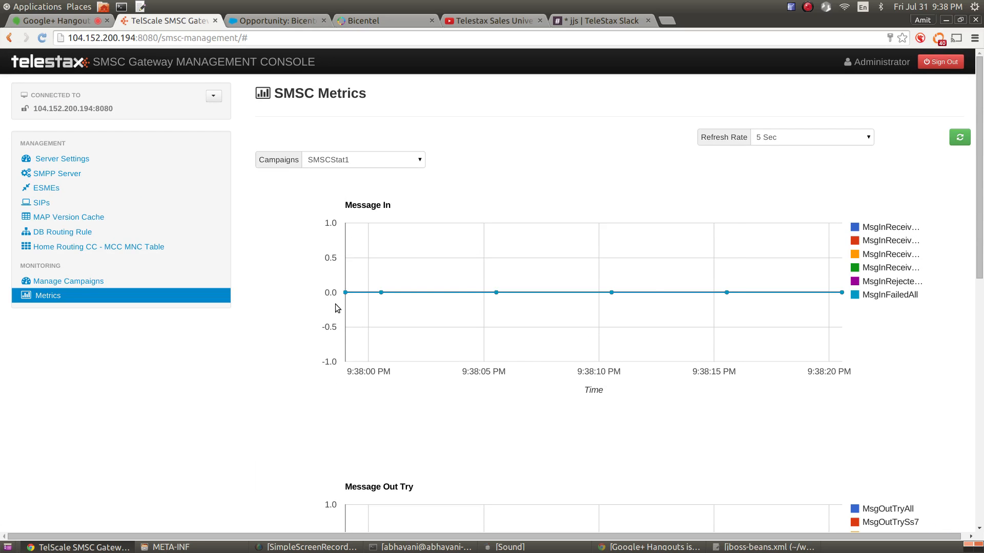
drag(350, 372, 365, 374)
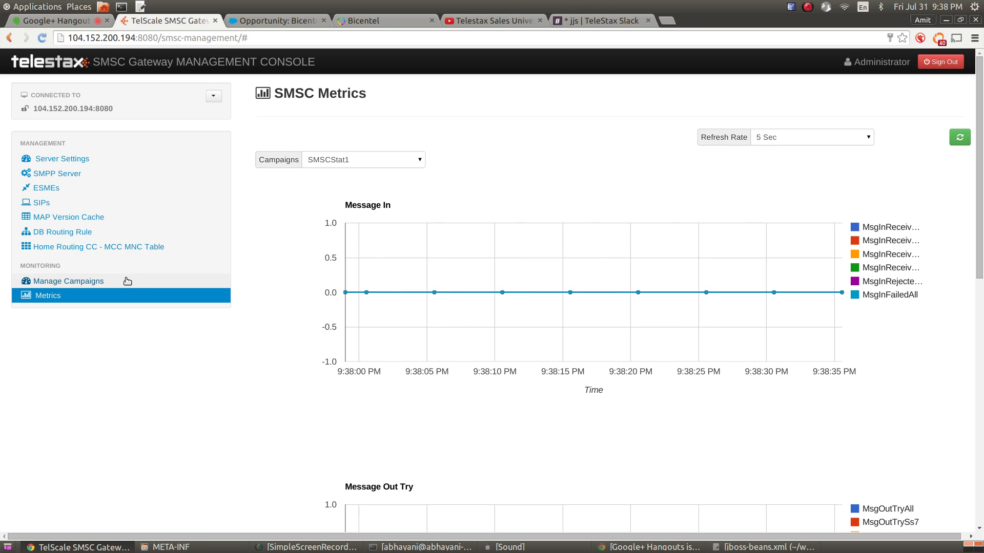
Revisit Server Settings, re-chart SMSCStat1 at 5 Sec refresh, then open the Manage Campaigns list
click(63, 161)
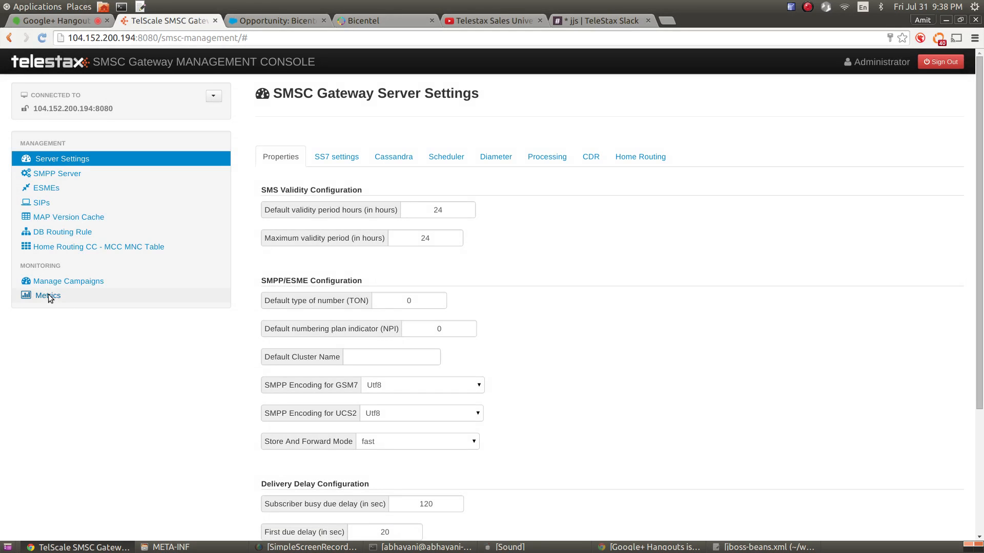
click(50, 298)
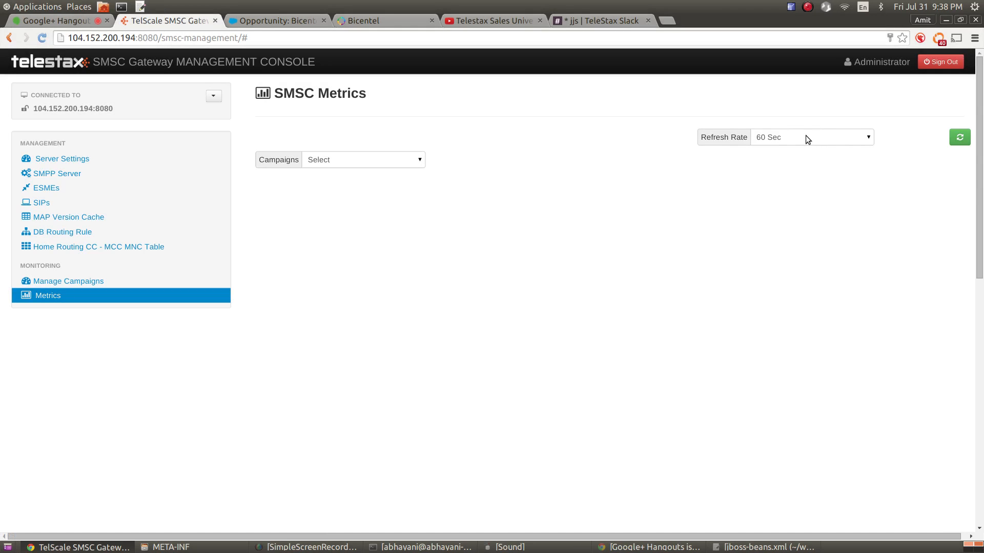
click(804, 137)
click(798, 149)
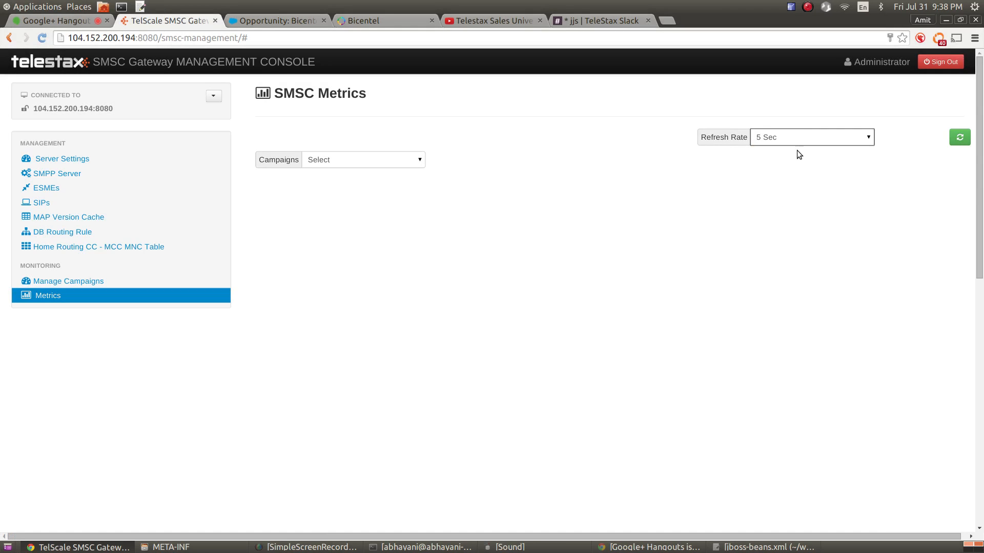
click(394, 160)
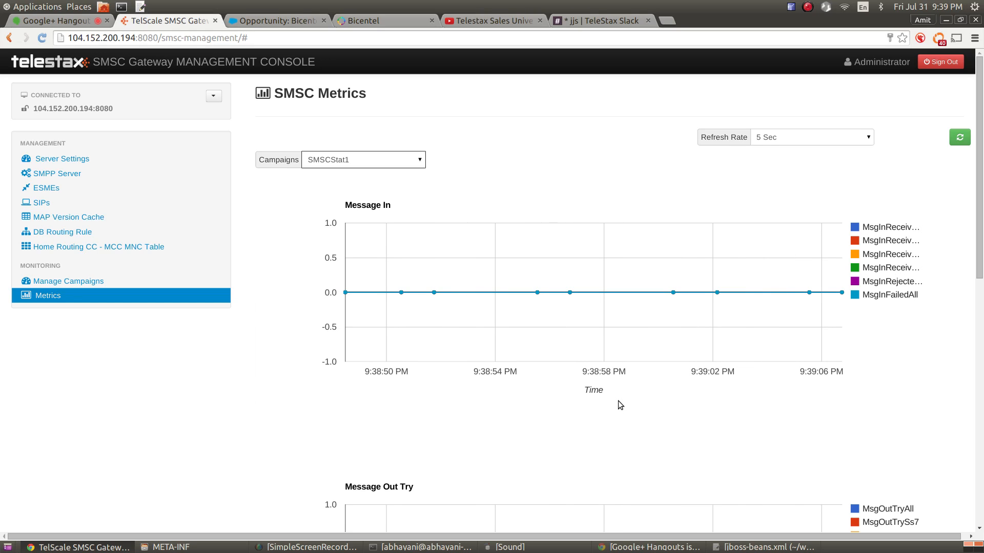
click(96, 284)
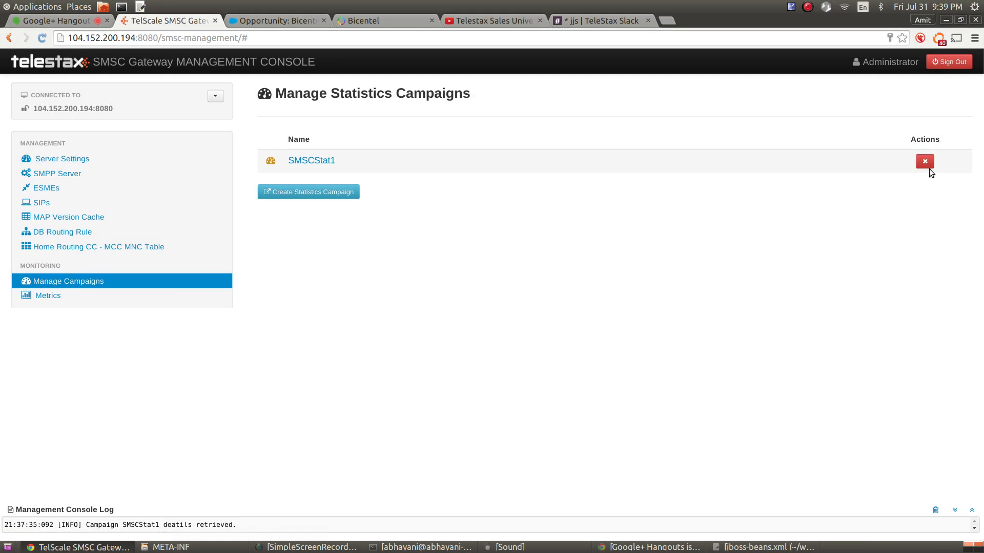
Delete the SMSCStat1 campaign, then copy the console's web address
click(929, 165)
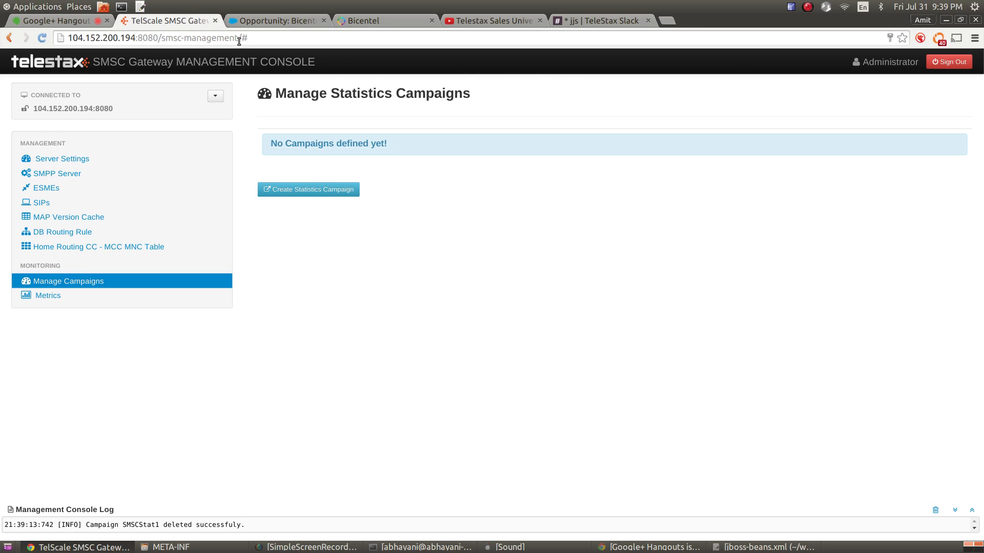
drag(238, 39, 43, 12)
key(ctrl+c)
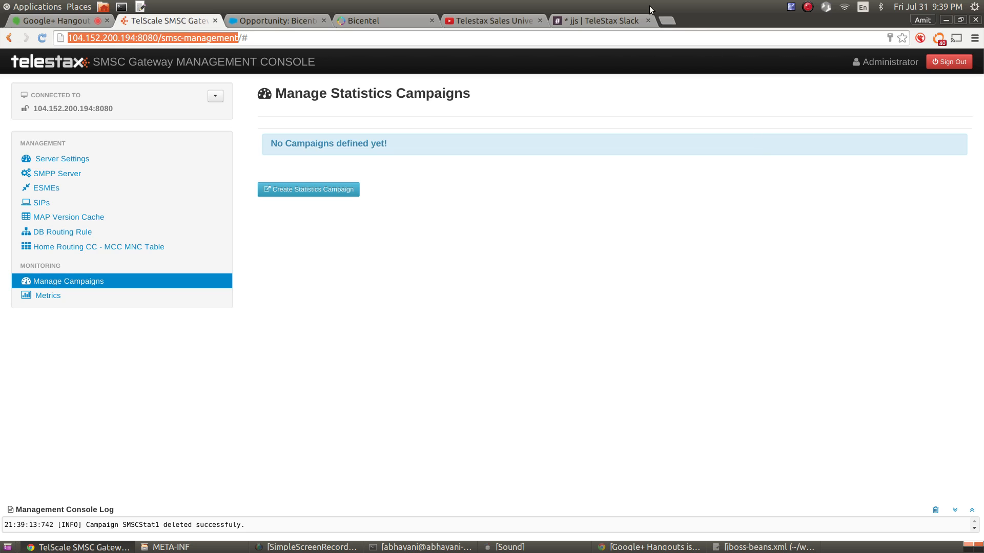
Load the console address with smsc-management replaced by telscale-management in a new tab, then return to SMSC
click(667, 20)
key(ctrl+v)
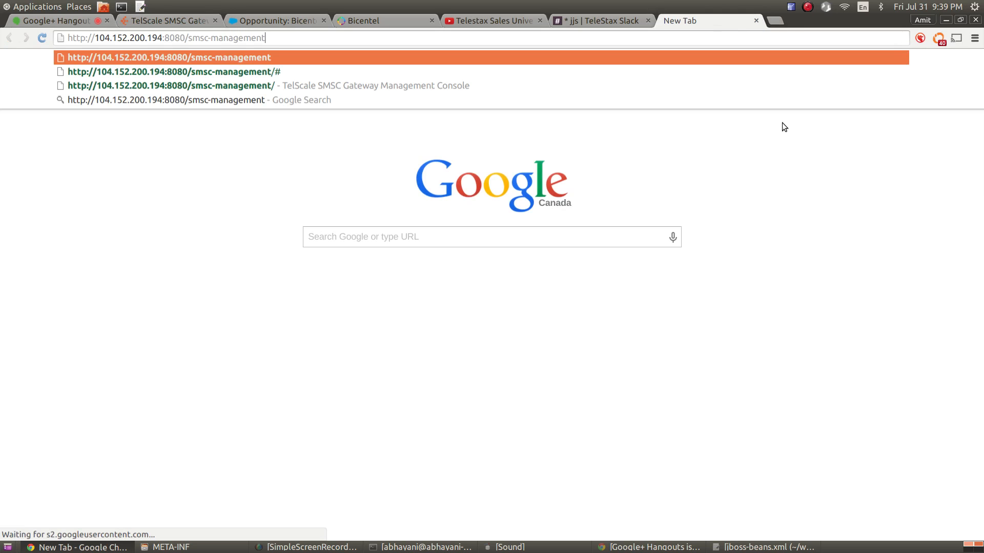
key(ctrl+shift+Left)
key(ctrl+shift+Left)
text(telsac)
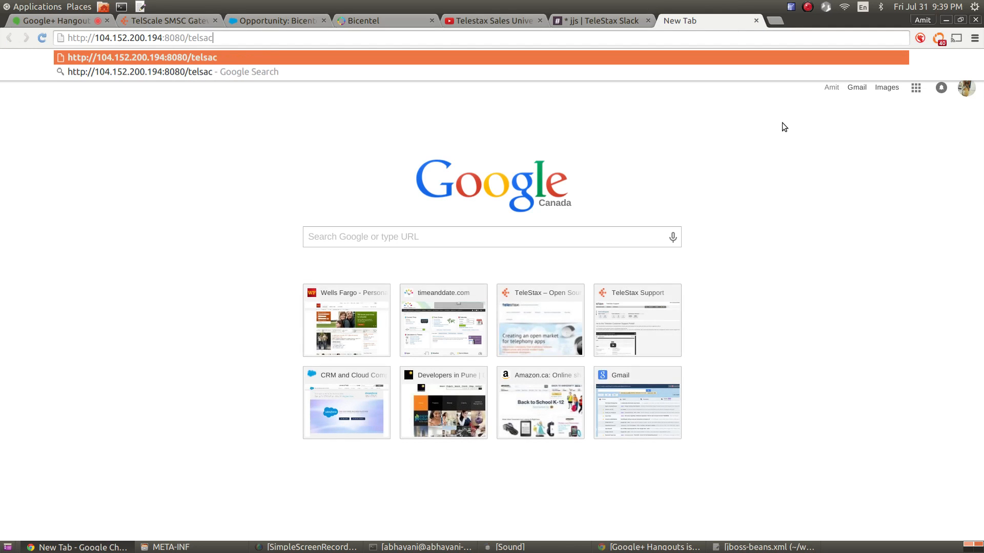
key(BackSpace)
key(BackSpace)
text(cale)
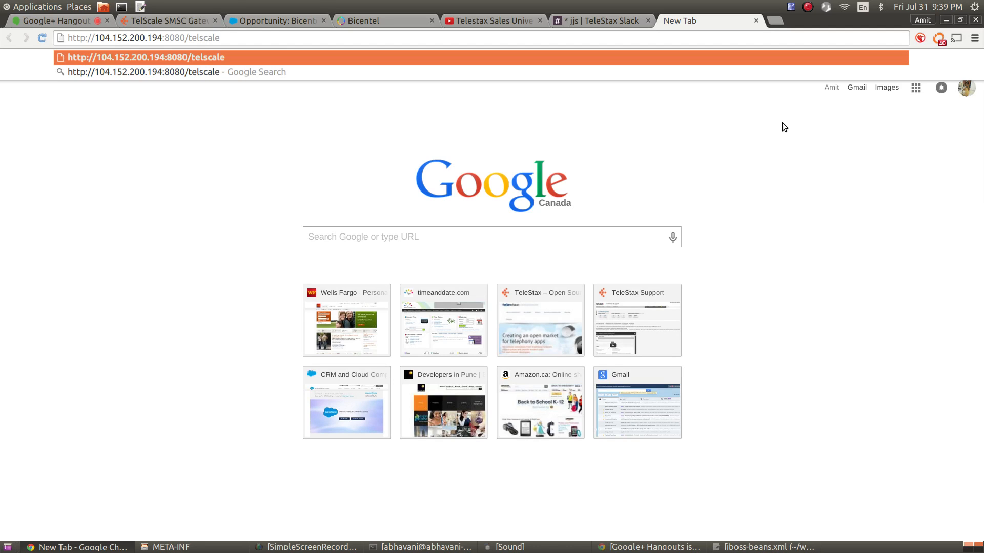
text(-management)
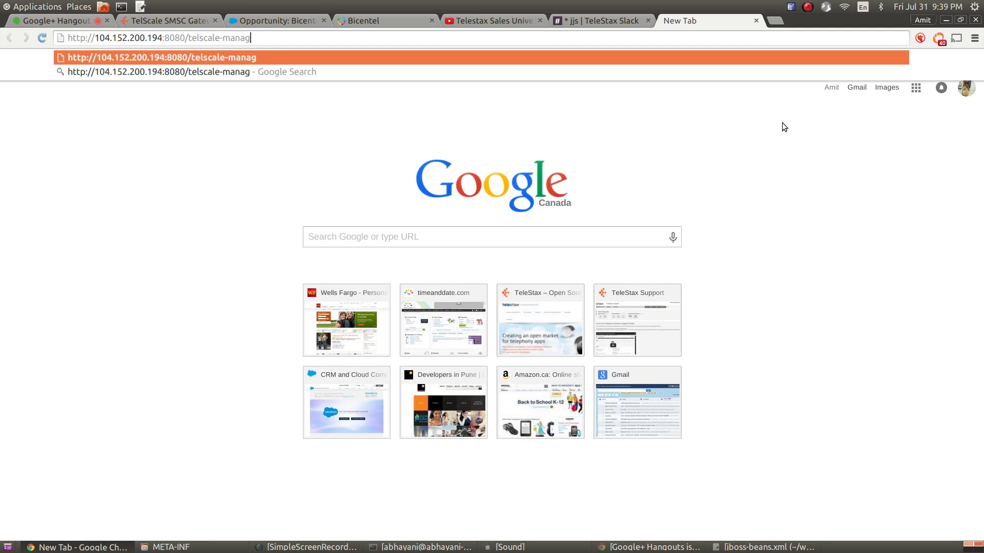
key(Return)
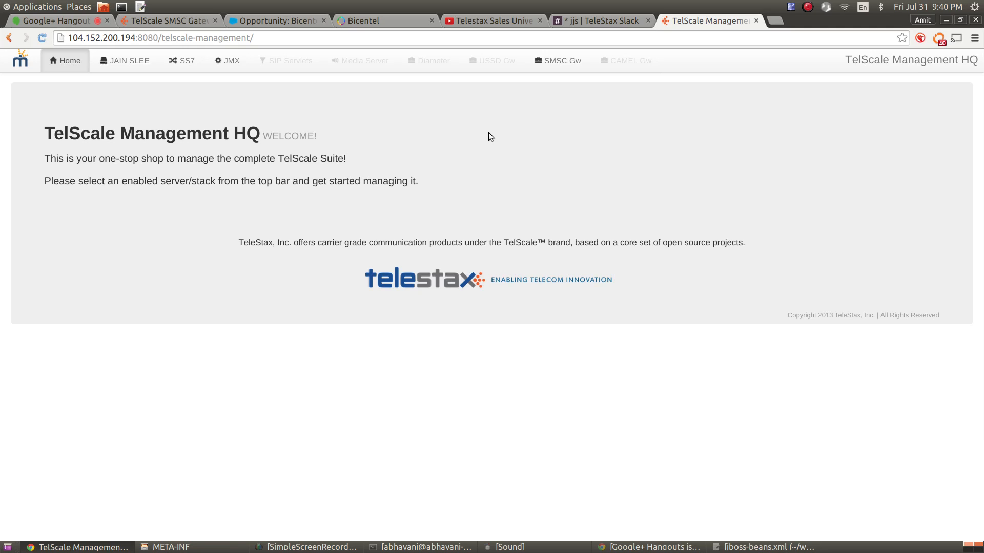
click(189, 23)
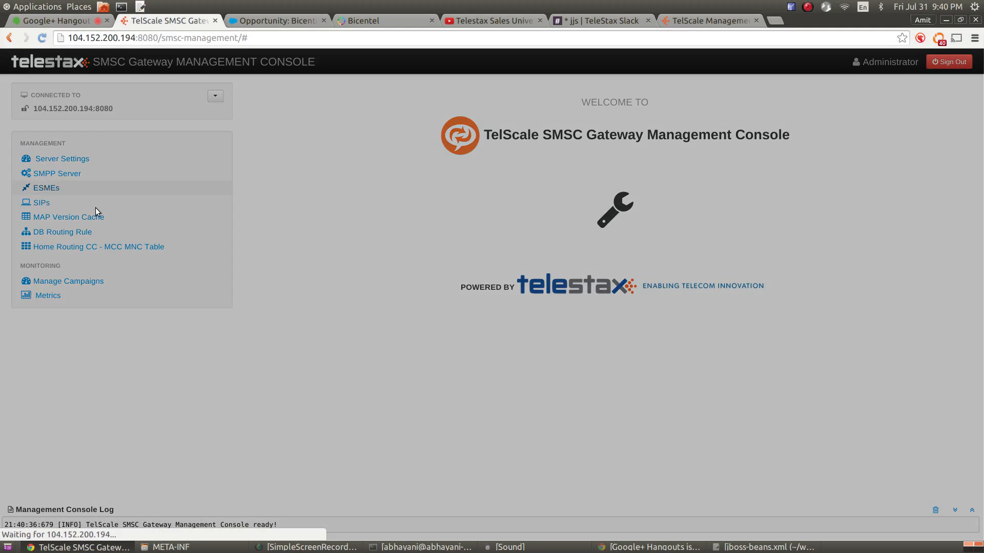
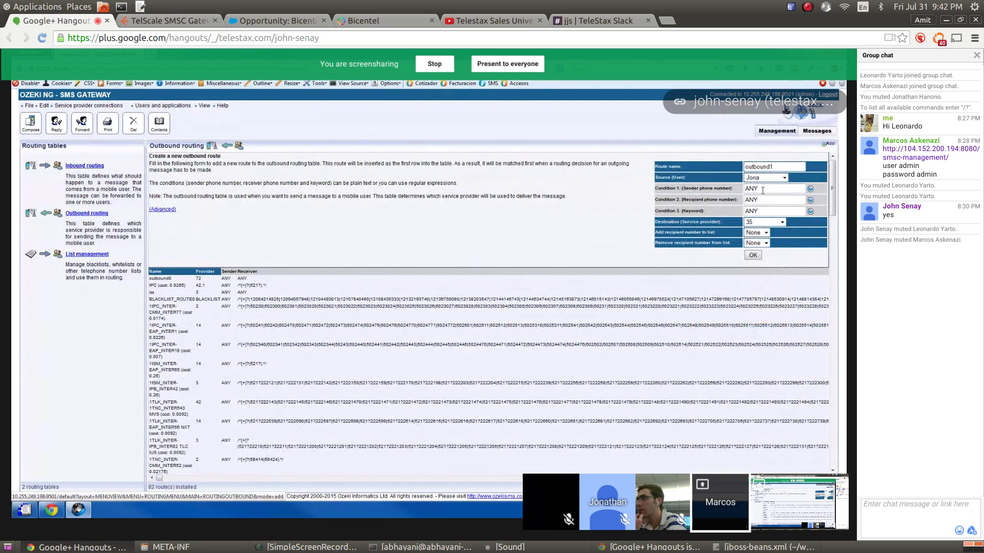
Replace outbound1's recipient condition ANY with *52
double_click(765, 199)
text(*)
text(52)
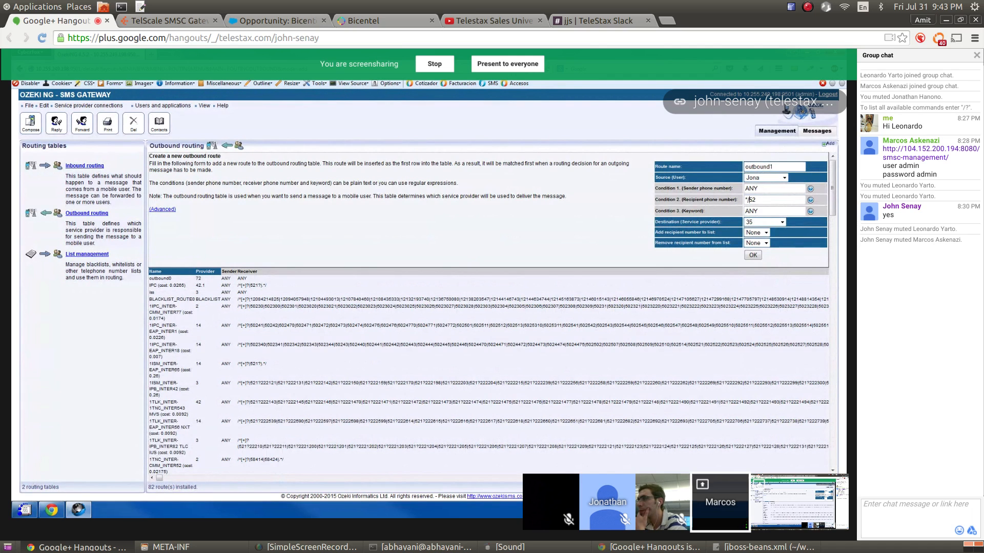
triple_click(251, 344)
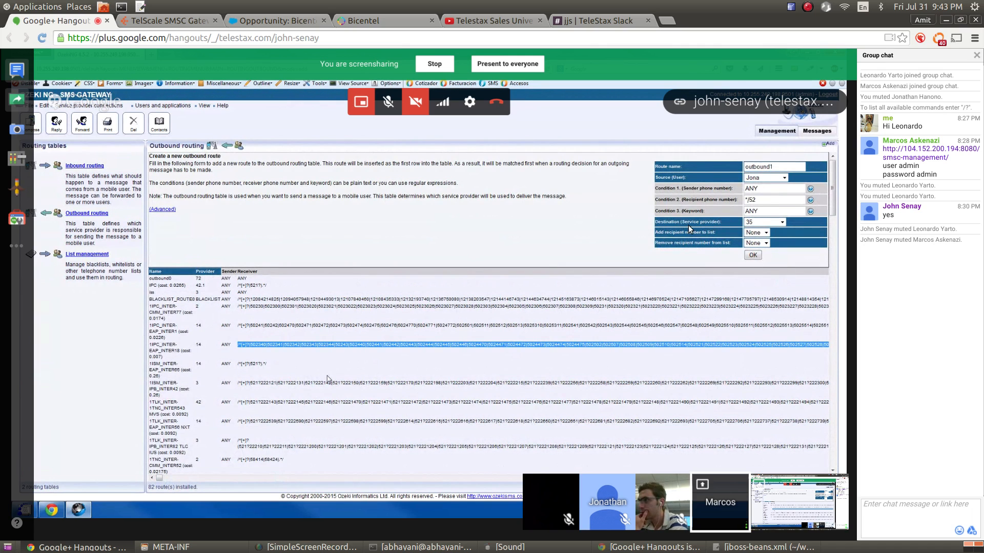
Set outbound1's destination service provider to 59, then go to the TelScale SMSC console
click(758, 224)
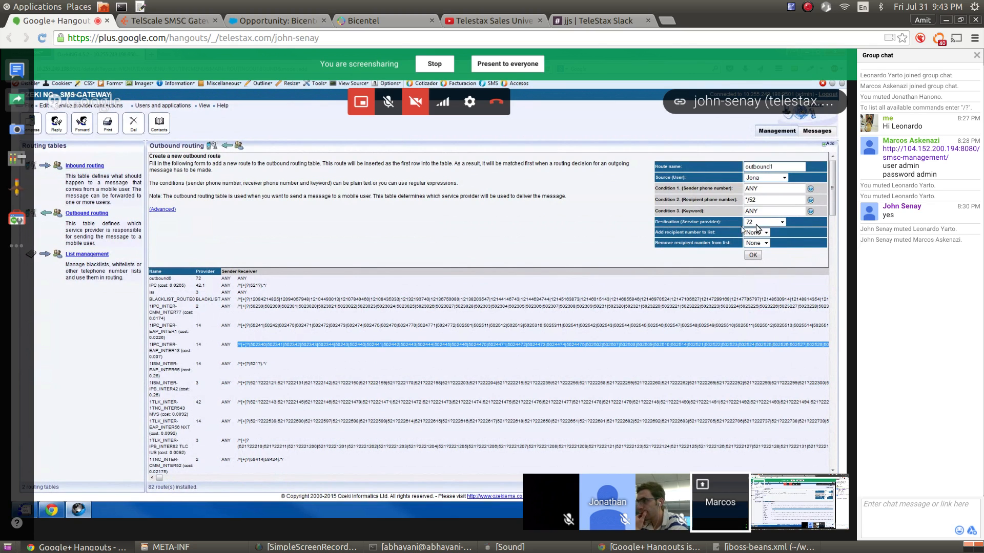
click(756, 224)
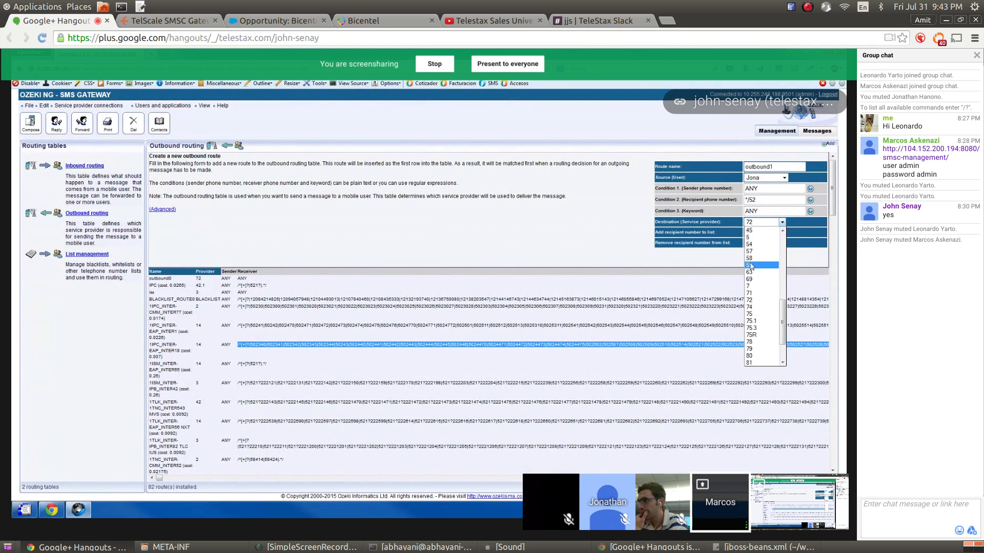
click(756, 265)
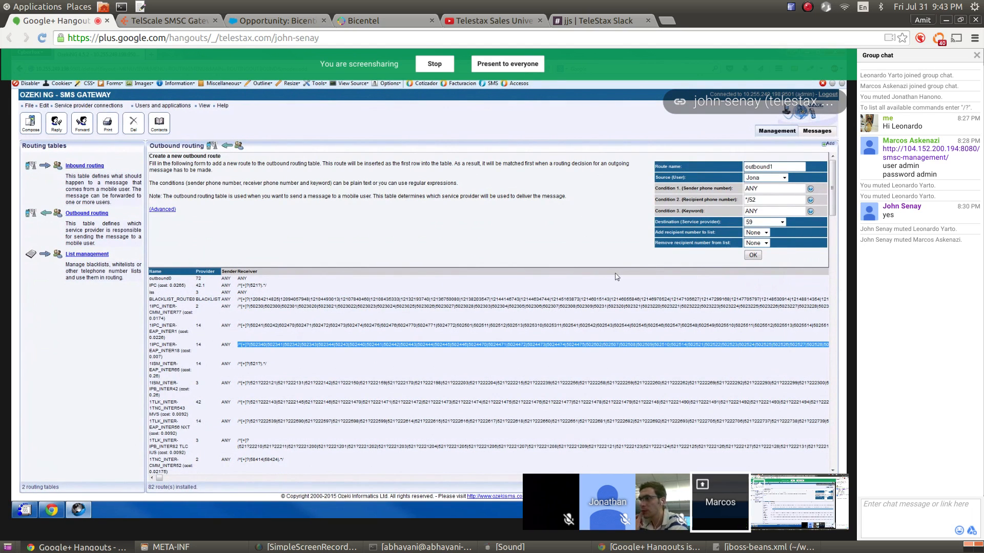
click(178, 21)
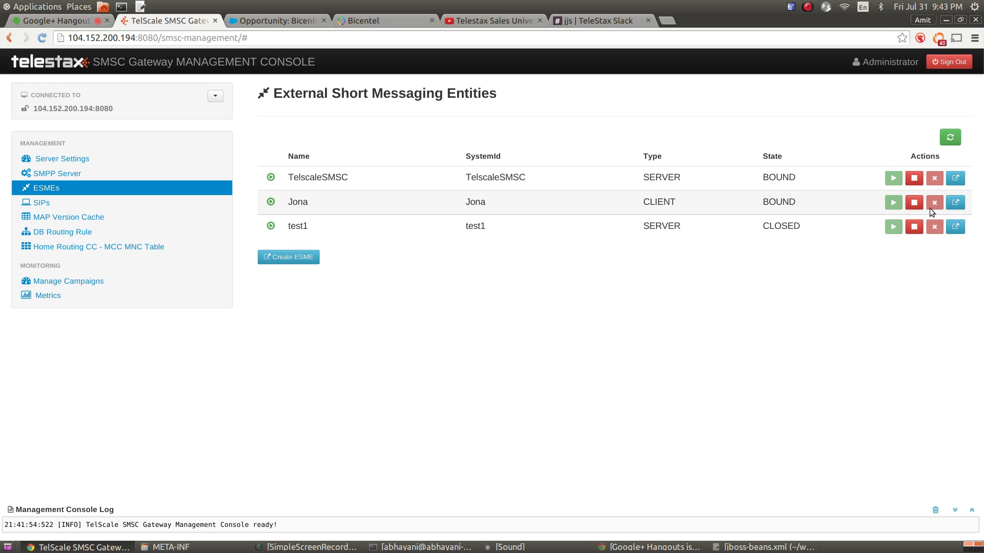
click(956, 203)
scroll(549, 278, down, 5)
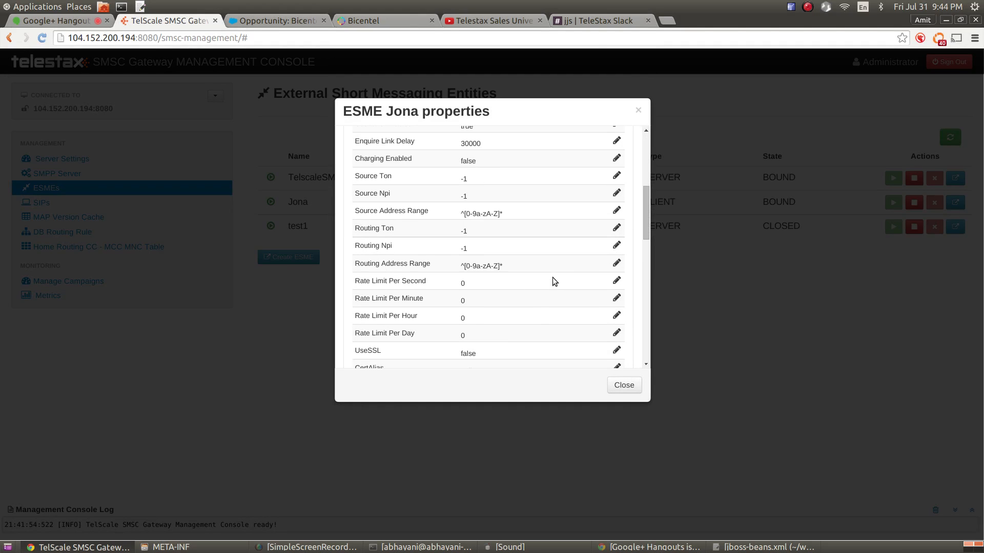
drag(461, 266, 491, 275)
triple_click(492, 267)
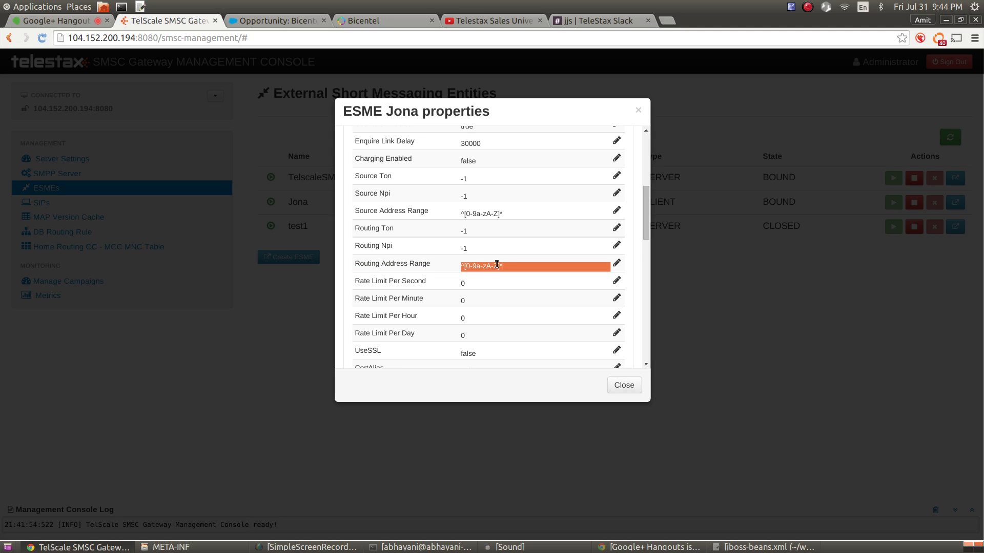
scroll(505, 280, up, 5)
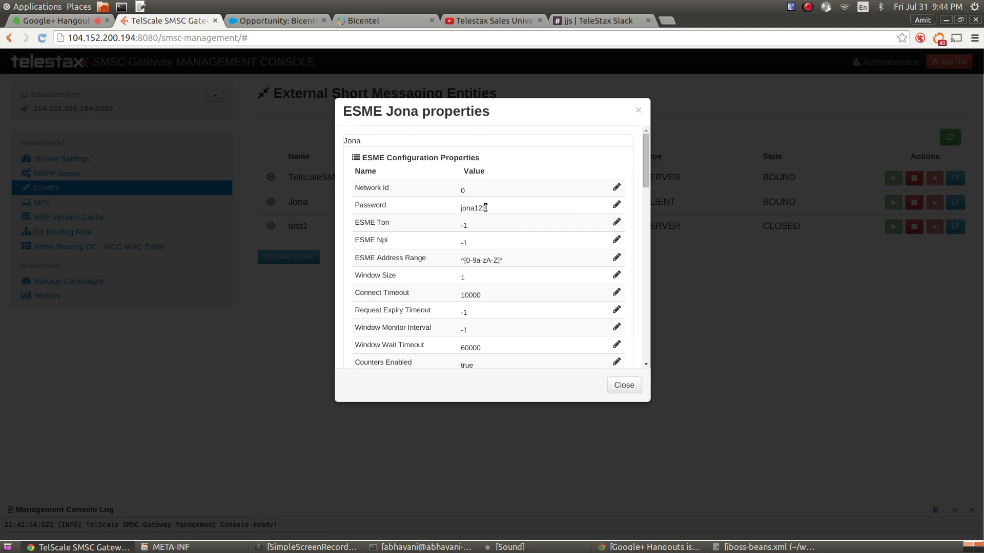
scroll(506, 222, down, 4)
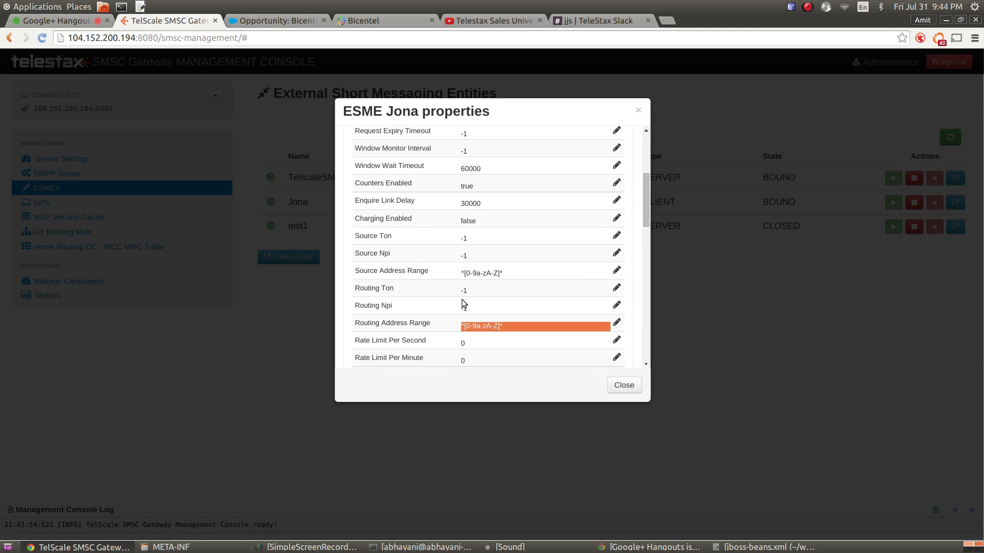
click(622, 386)
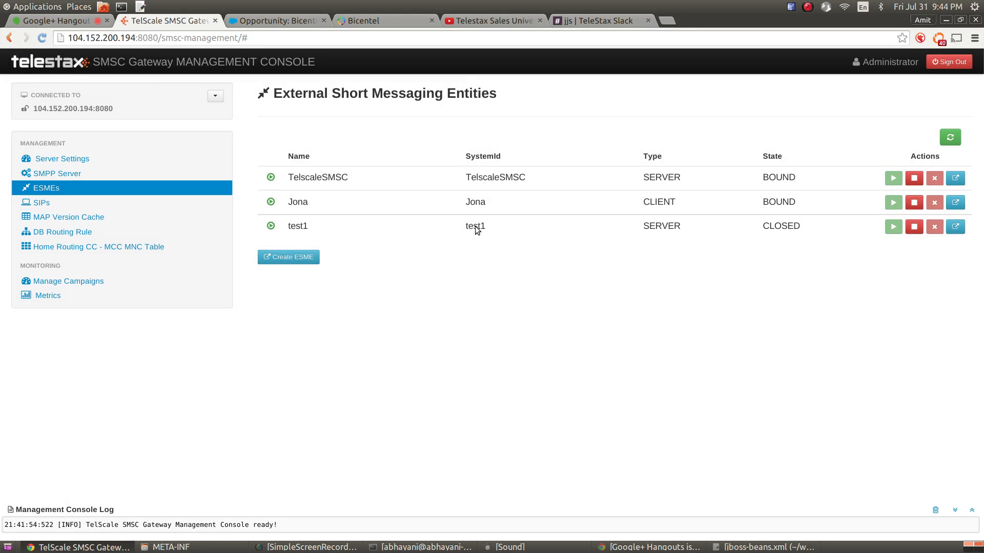
Edit the test1 ESME's properties, setting Network Id to 1, and close them
click(954, 228)
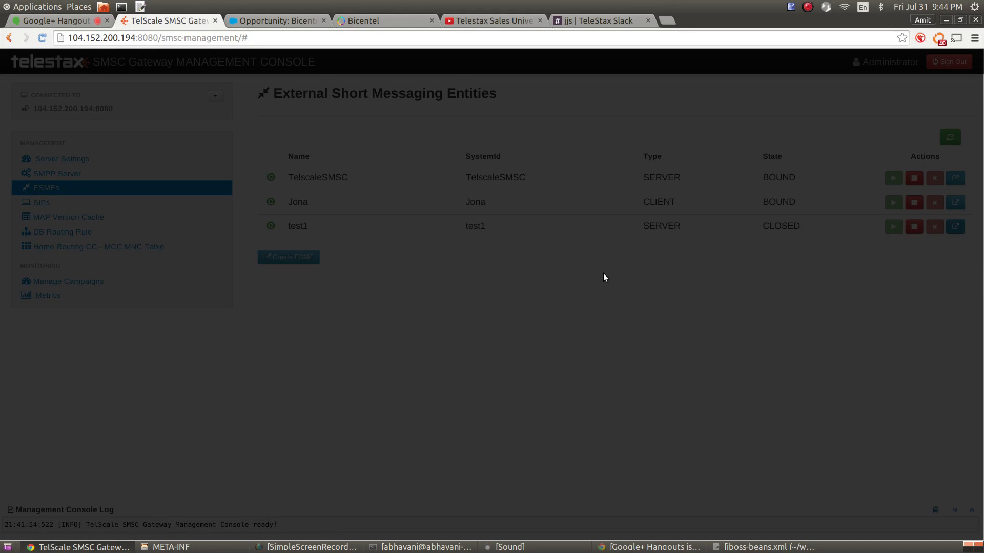
scroll(558, 281, down, 7)
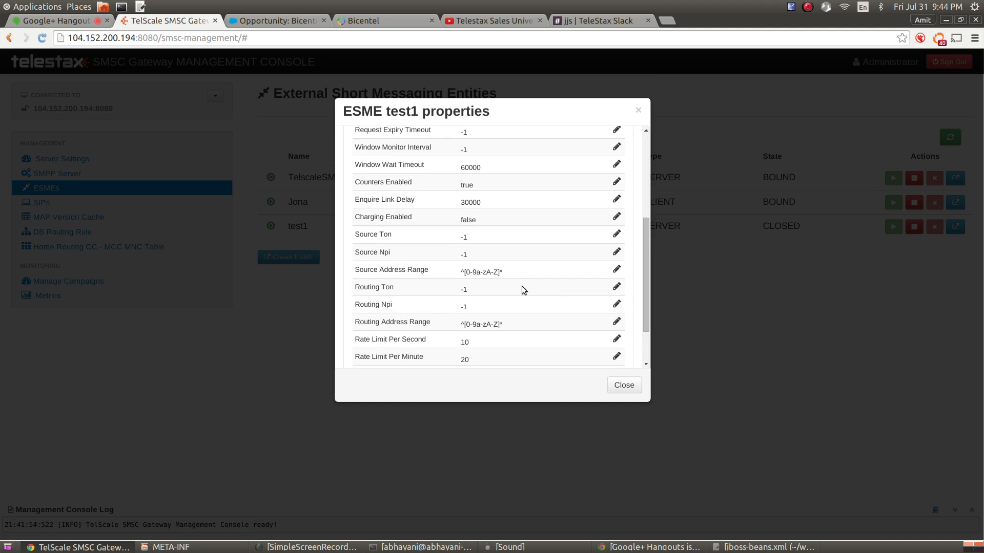
scroll(534, 264, up, 7)
click(616, 187)
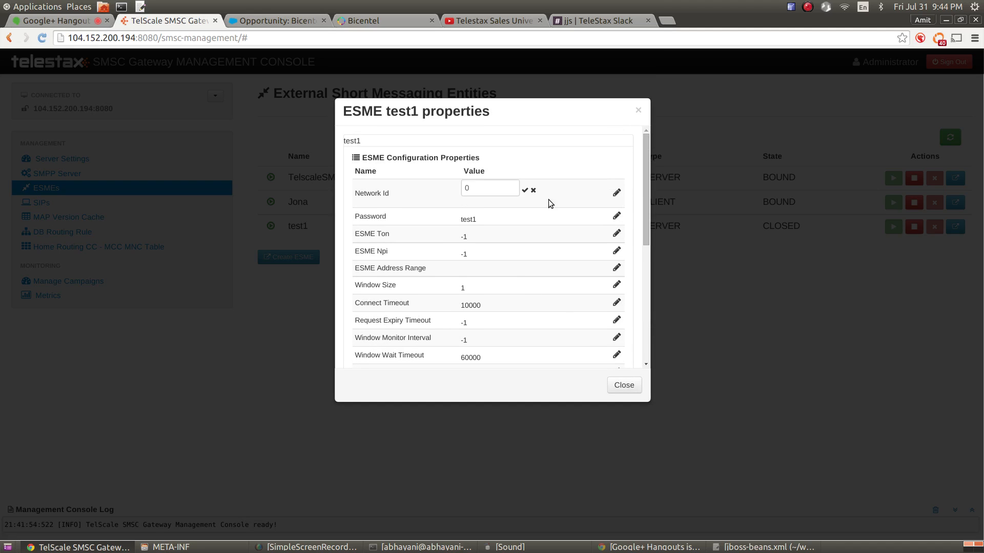
text(1)
click(524, 190)
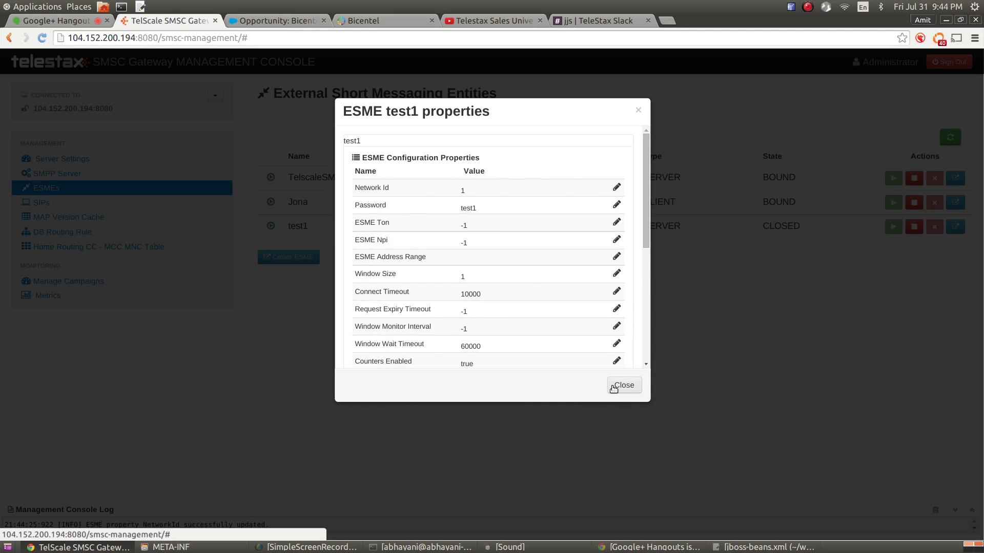
click(614, 389)
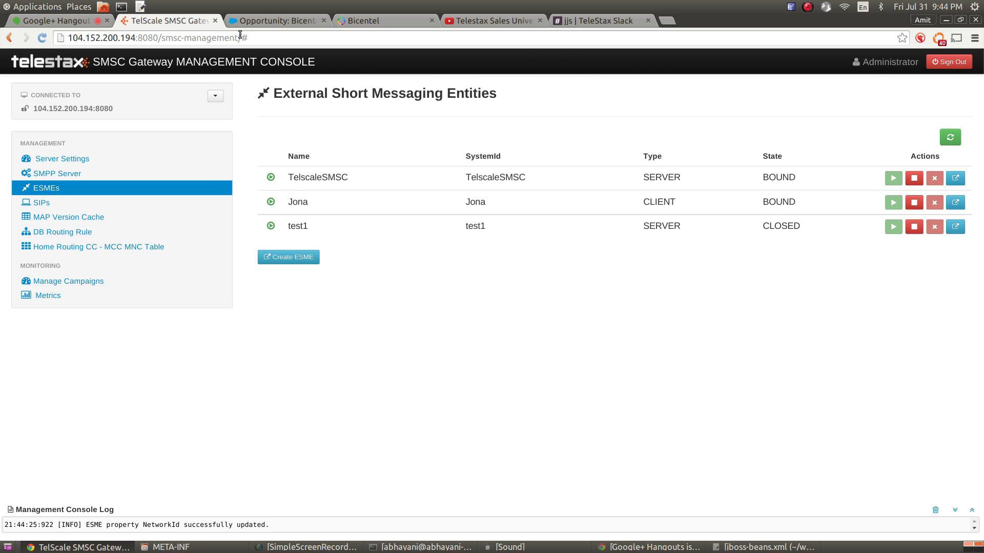
Return to the Google Hangouts call showing the Ozeki outbound1 route form
click(56, 20)
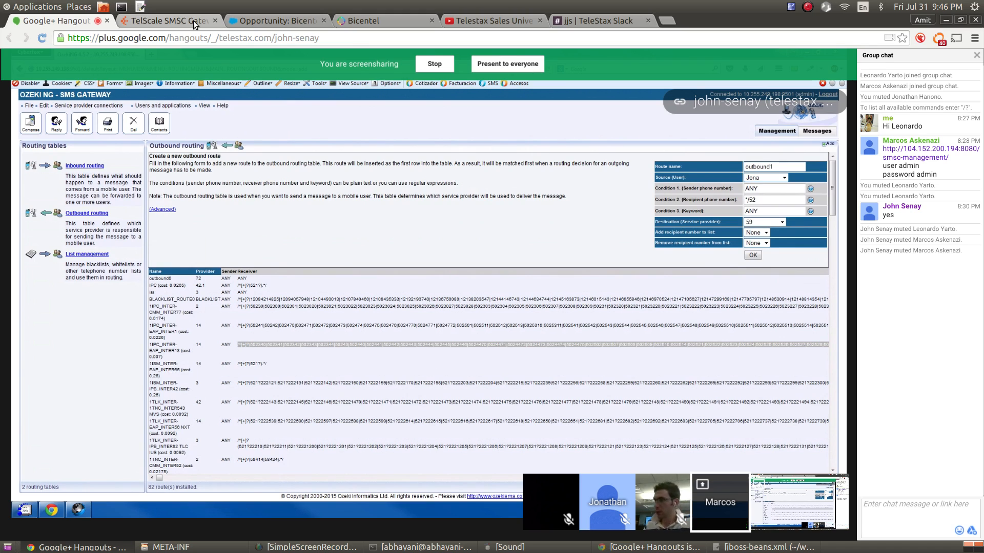
click(193, 21)
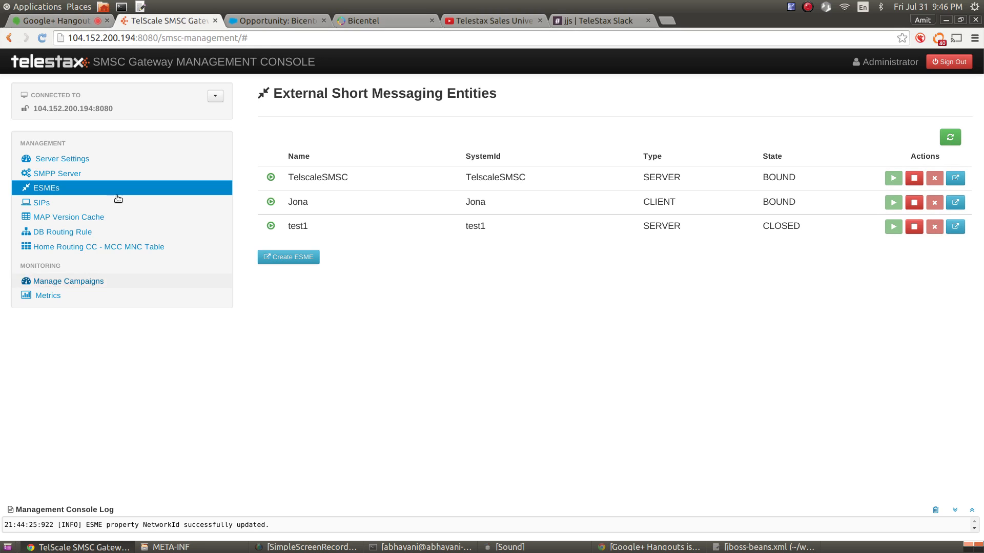
click(79, 24)
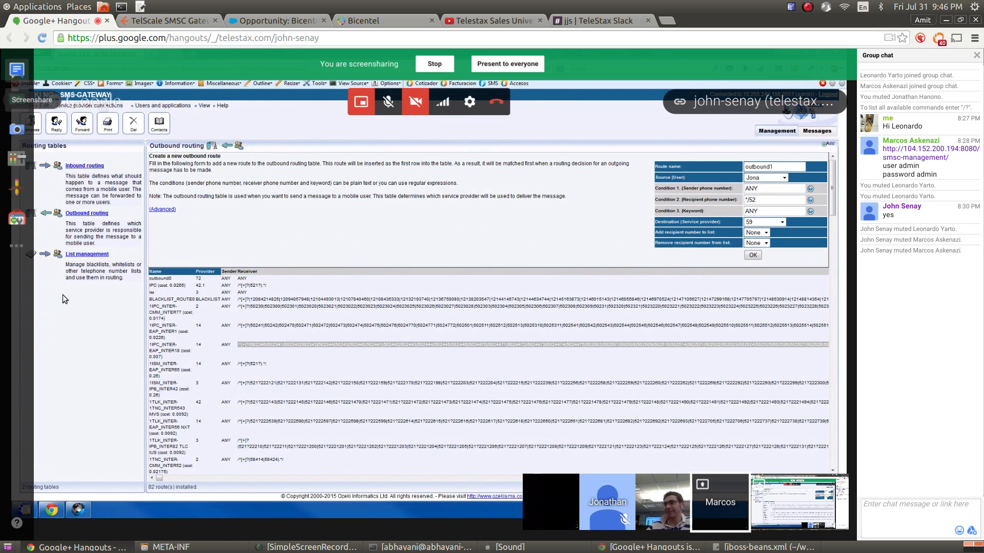